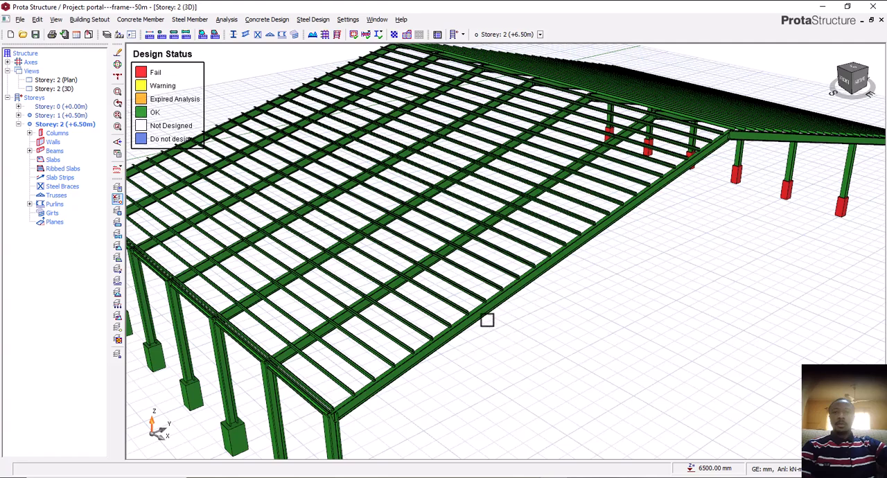
# Examine the design status of the portal frame's rafters, purlins, columns and column bases in the 3D view
pyautogui.click(480, 321)
pyautogui.scroll(-1, 483, 328)
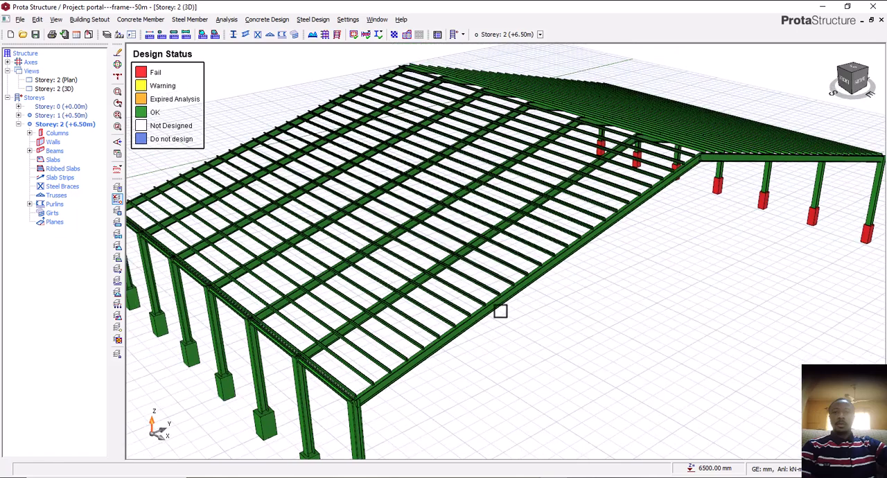
pyautogui.moveTo(500, 310); pyautogui.dragTo(467, 327, button='middle')
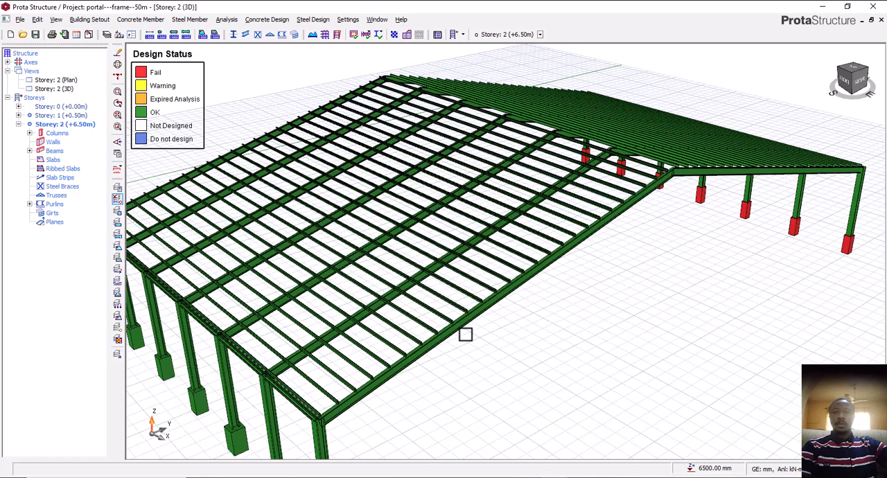
pyautogui.moveTo(568, 321)
pyautogui.mouseDown(button='middle')
pyautogui.moveTo(561, 318)
pyautogui.moveTo(570, 309)
pyautogui.mouseUp(button='middle')
pyautogui.scroll(1, 603, 209)
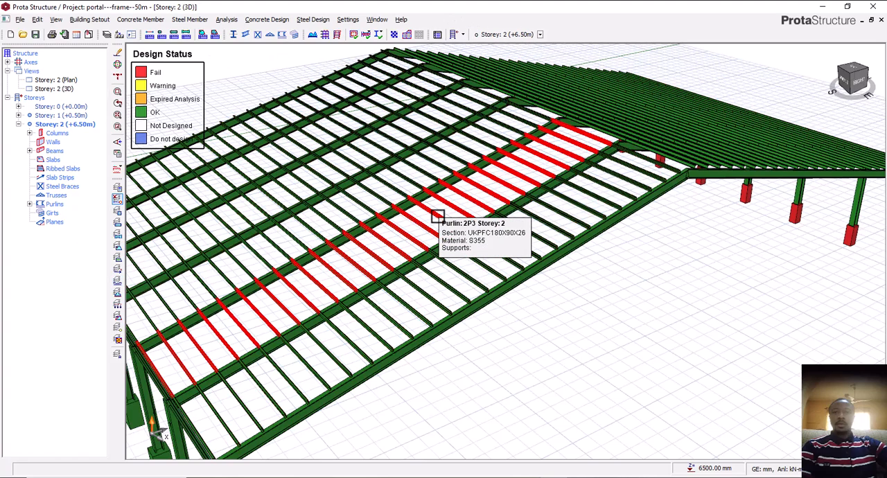
pyautogui.scroll(-3, 495, 287)
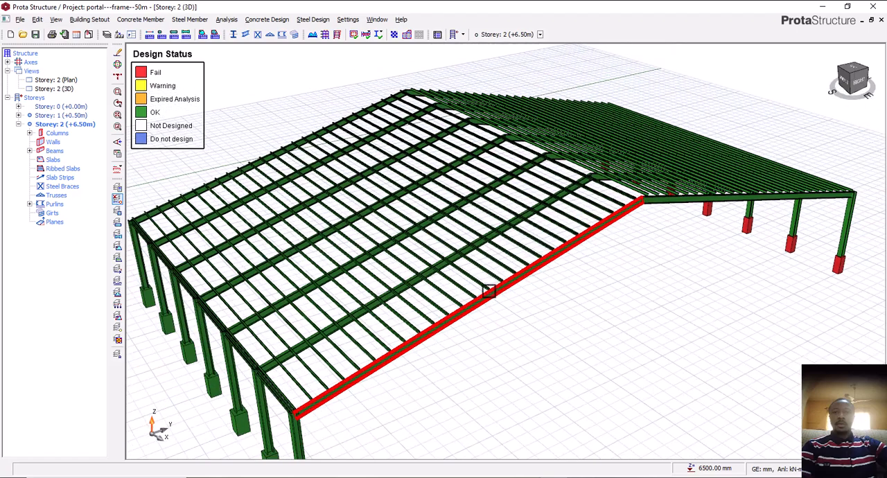
pyautogui.scroll(3, 461, 307)
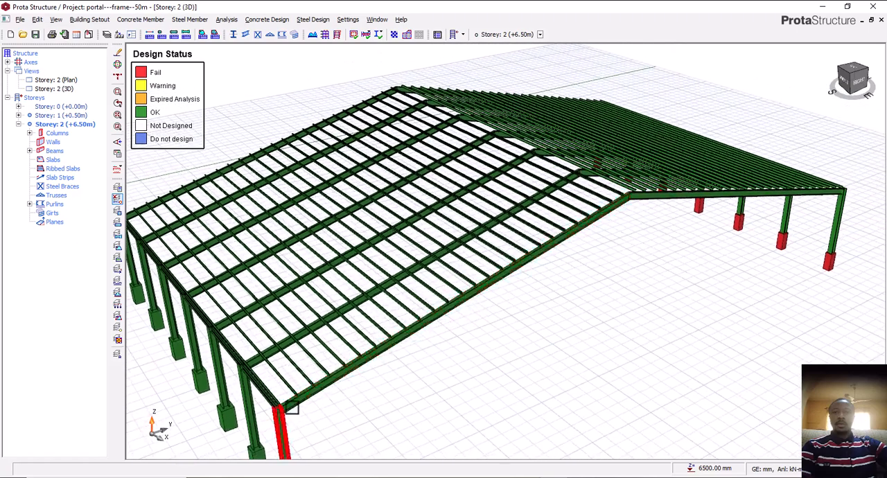
pyautogui.moveTo(296, 410); pyautogui.dragTo(280, 349, button='middle')
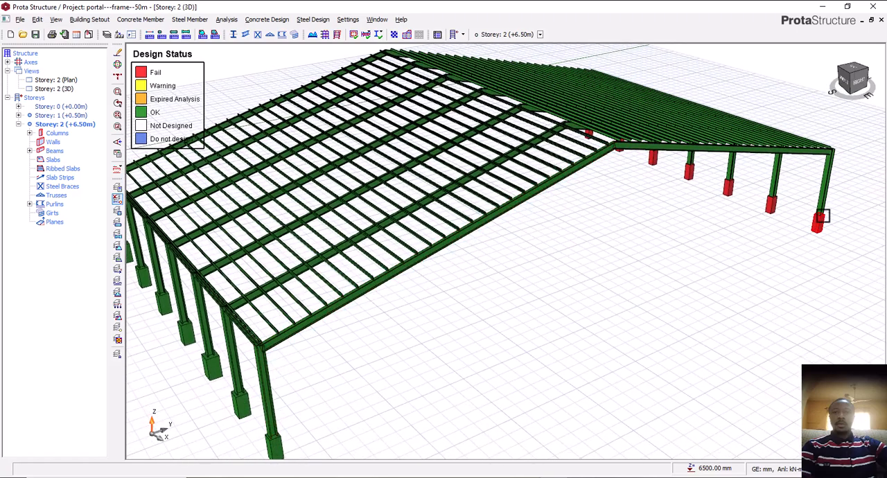
pyautogui.moveTo(790, 265); pyautogui.dragTo(766, 263, button='right')
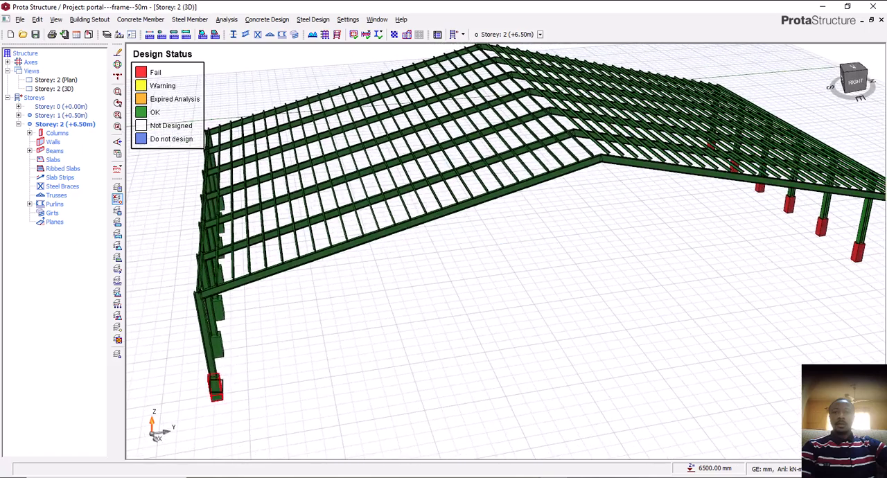
pyautogui.scroll(-2, 215, 396)
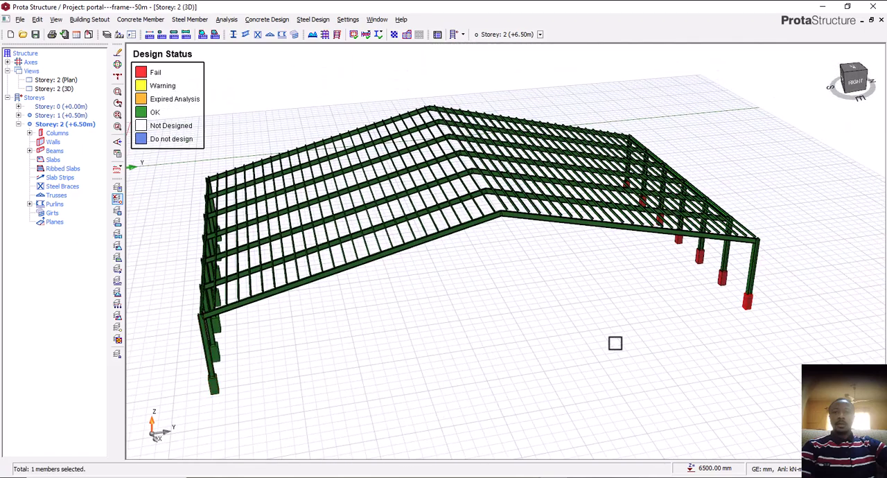
pyautogui.moveTo(375, 378); pyautogui.dragTo(418, 368, button='right')
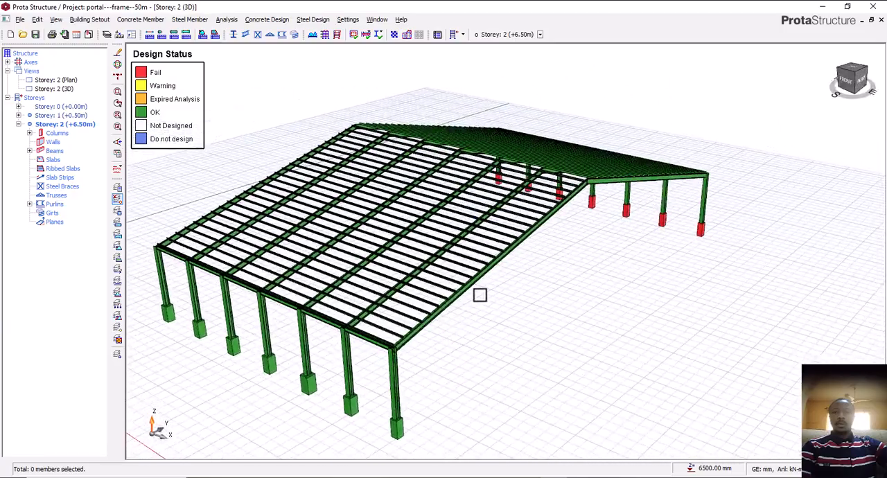
# Inspect the end rafter and the purlins spanning the nearest bays up close
pyautogui.scroll(1, 480, 295)
pyautogui.moveTo(529, 308)
pyautogui.mouseDown(button='right')
pyautogui.moveTo(529, 361)
pyautogui.moveTo(561, 371)
pyautogui.moveTo(650, 345)
pyautogui.moveTo(634, 347)
pyautogui.mouseUp(button='right')
pyautogui.scroll(3, 501, 307)
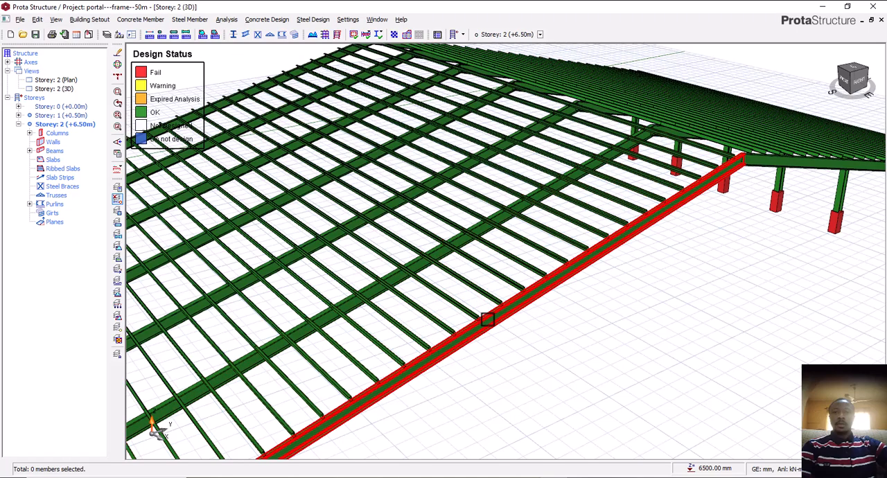
pyautogui.scroll(-3, 414, 305)
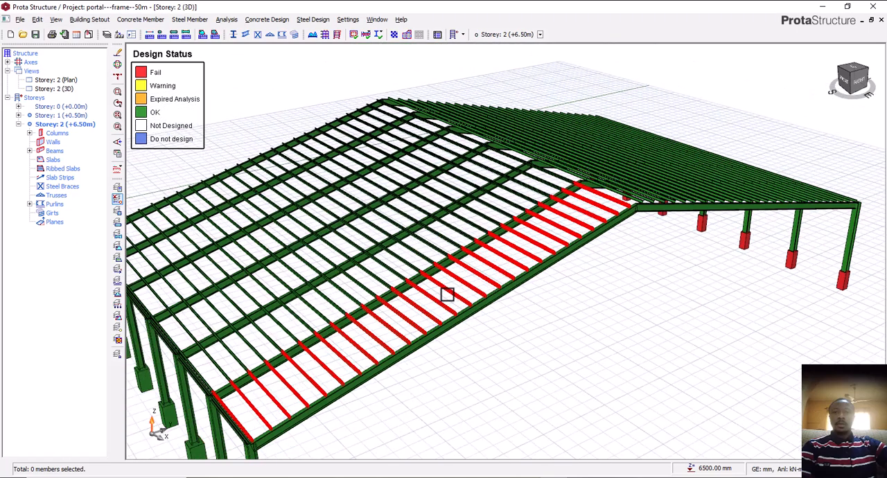
pyautogui.moveTo(486, 323); pyautogui.dragTo(486, 311, button='middle')
pyautogui.moveTo(589, 342)
pyautogui.mouseDown(button='middle')
pyautogui.moveTo(574, 334)
pyautogui.moveTo(589, 354)
pyautogui.mouseUp(button='middle')
pyautogui.scroll(2, 529, 295)
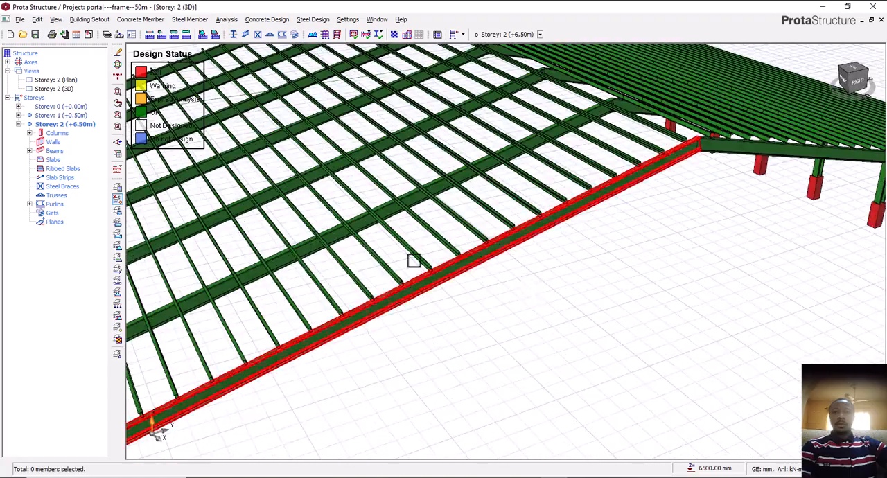
pyautogui.moveTo(459, 277); pyautogui.dragTo(519, 322, button='middle')
pyautogui.moveTo(594, 315); pyautogui.dragTo(581, 312, button='middle')
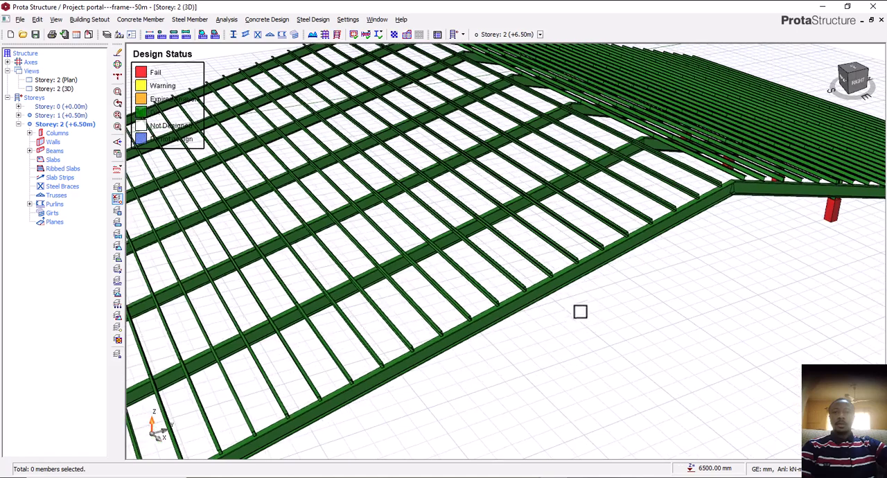
pyautogui.scroll(-3, 580, 312)
pyautogui.scroll(1, 572, 301)
pyautogui.scroll(3, 532, 243)
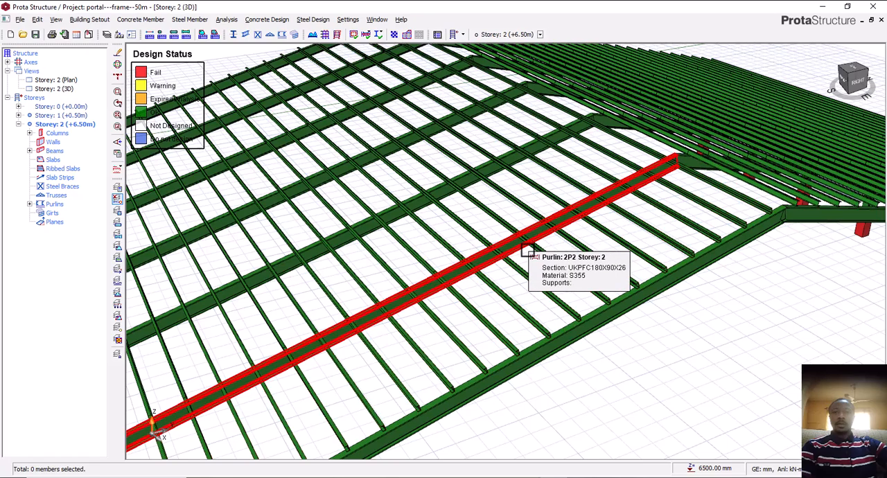
pyautogui.scroll(-6, 512, 251)
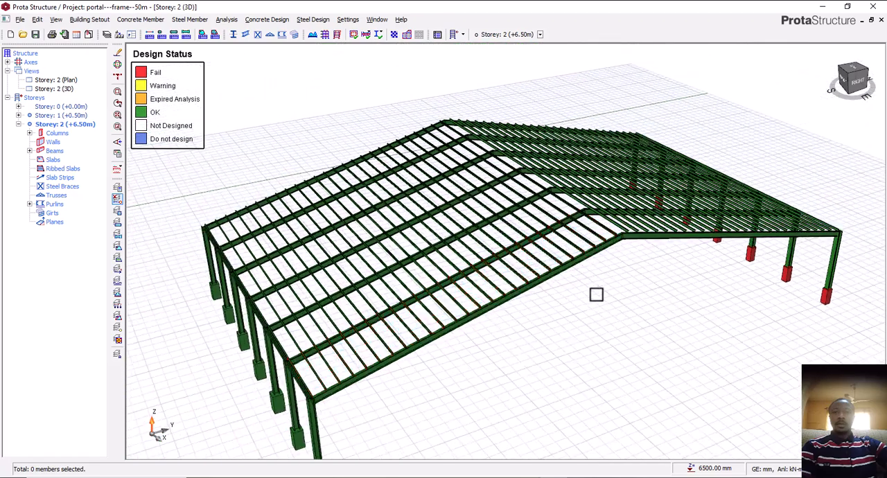
# Review the overall roof framing of the portal frame building from several angles
pyautogui.moveTo(597, 293); pyautogui.dragTo(565, 286, button='middle')
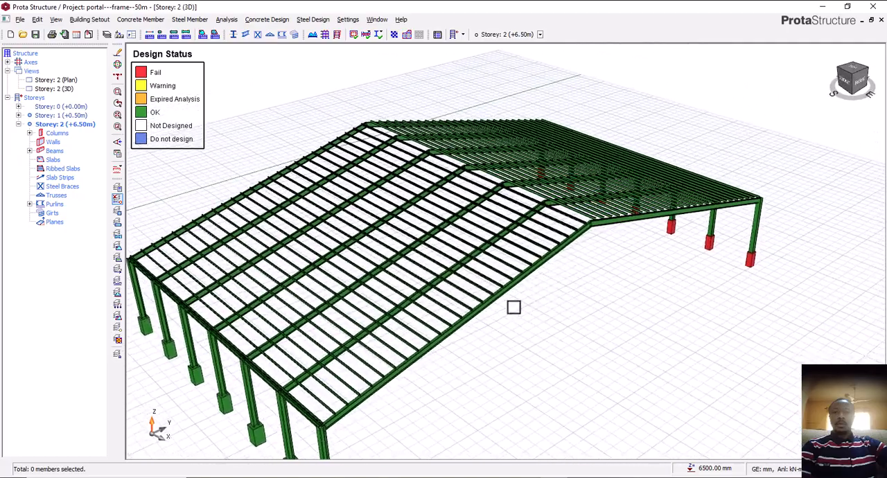
pyautogui.moveTo(514, 307); pyautogui.dragTo(541, 307, button='middle')
pyautogui.scroll(2, 555, 310)
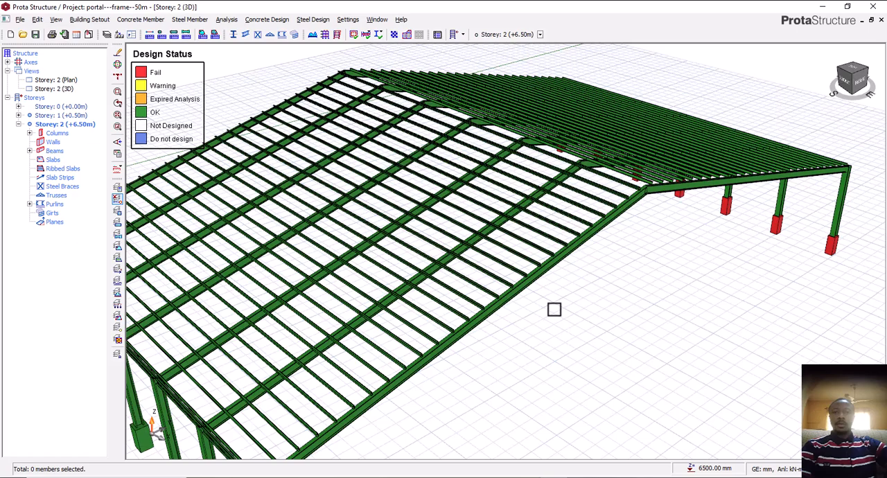
pyautogui.moveTo(562, 309); pyautogui.dragTo(617, 316, button='middle')
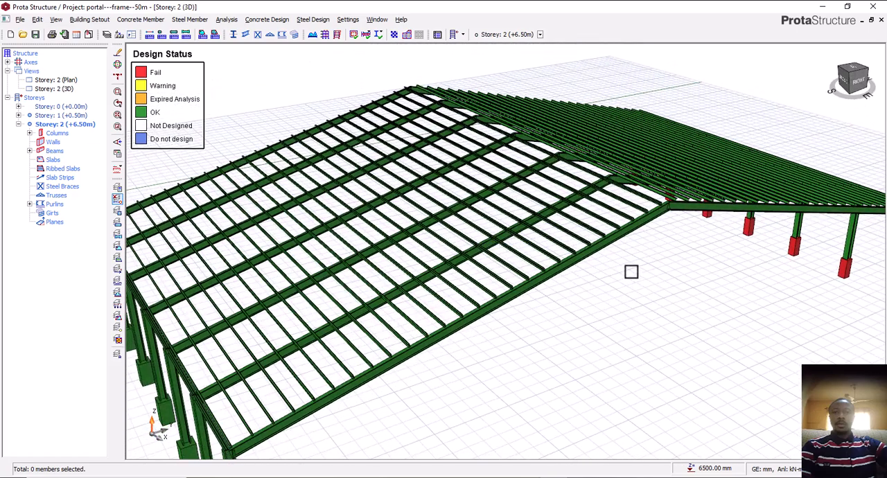
pyautogui.moveTo(631, 272); pyautogui.dragTo(617, 277, button='middle')
pyautogui.moveTo(557, 300); pyautogui.dragTo(571, 284, button='middle')
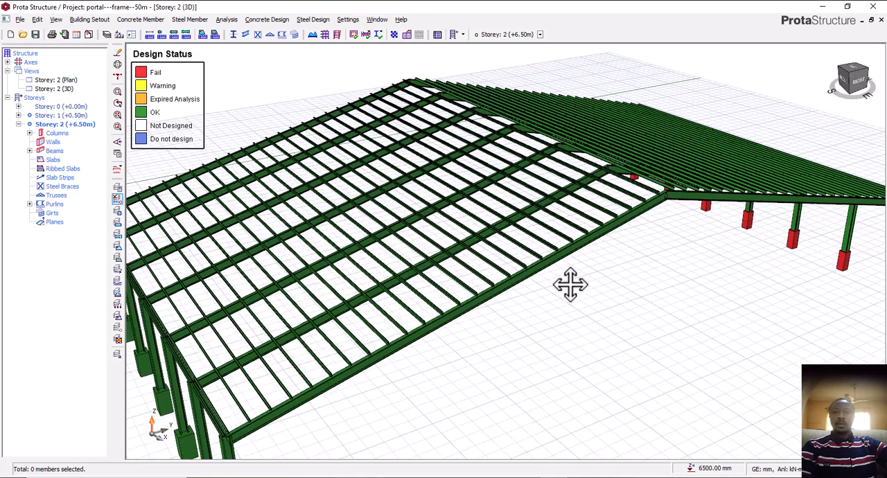
pyautogui.scroll(-1, 575, 290)
pyautogui.scroll(3, 594, 261)
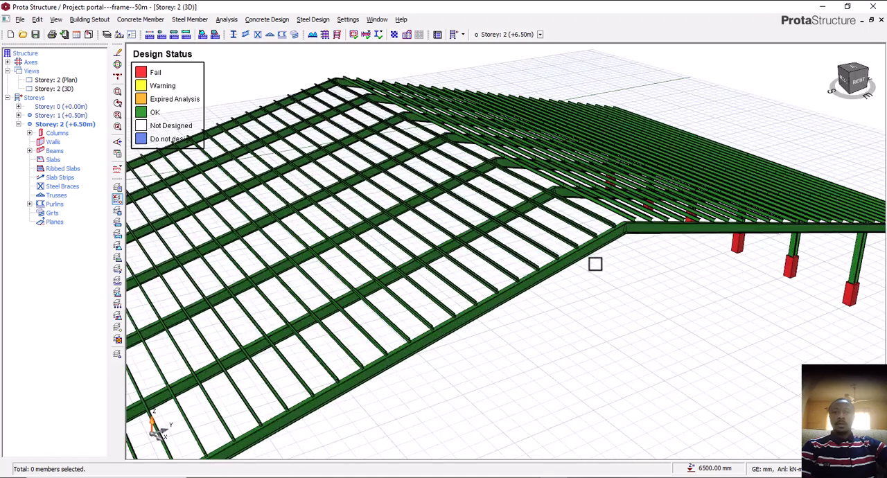
# Examine the ridge joint of the end frame and the purlins on both roof slopes around it
pyautogui.moveTo(594, 261)
pyautogui.mouseDown(button='middle')
pyautogui.moveTo(672, 303)
pyautogui.moveTo(636, 305)
pyautogui.moveTo(670, 303)
pyautogui.moveTo(663, 308)
pyautogui.mouseUp(button='middle')
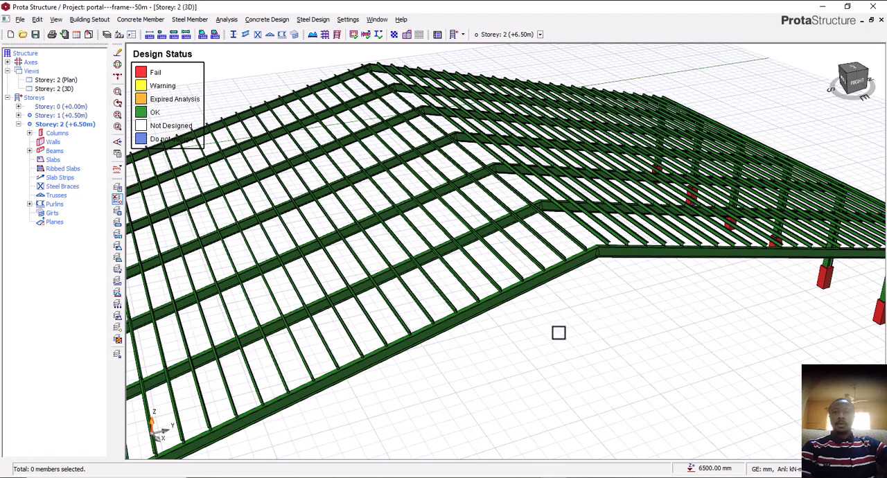
pyautogui.keyDown('shift'); pyautogui.moveTo(559, 329); pyautogui.dragTo(602, 330, button='middle'); pyautogui.keyUp('shift')
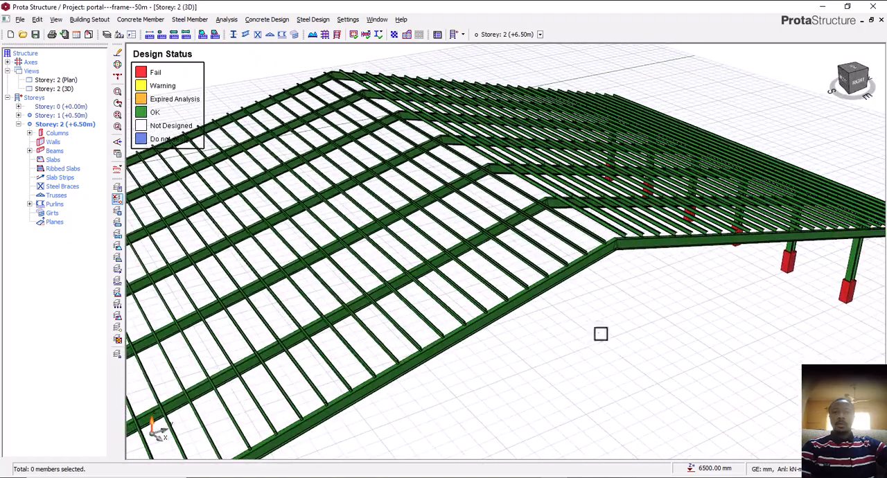
pyautogui.scroll(2, 608, 301)
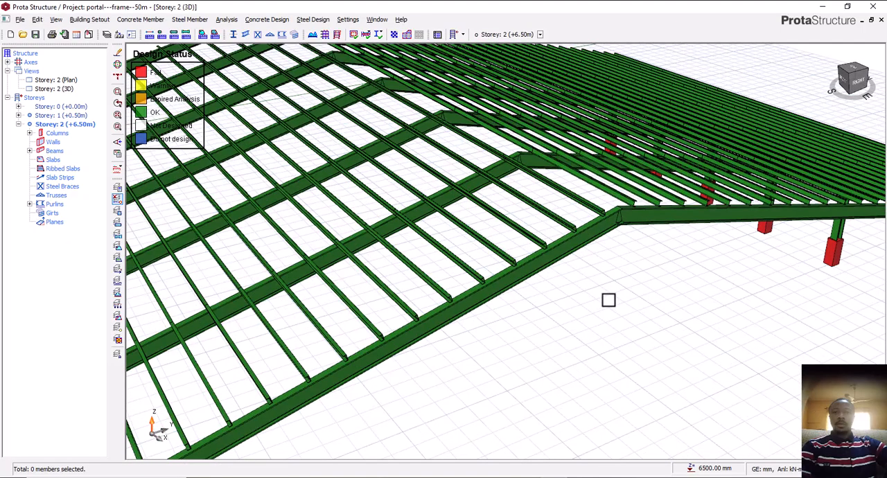
pyautogui.moveTo(609, 300); pyautogui.dragTo(586, 326, button='middle')
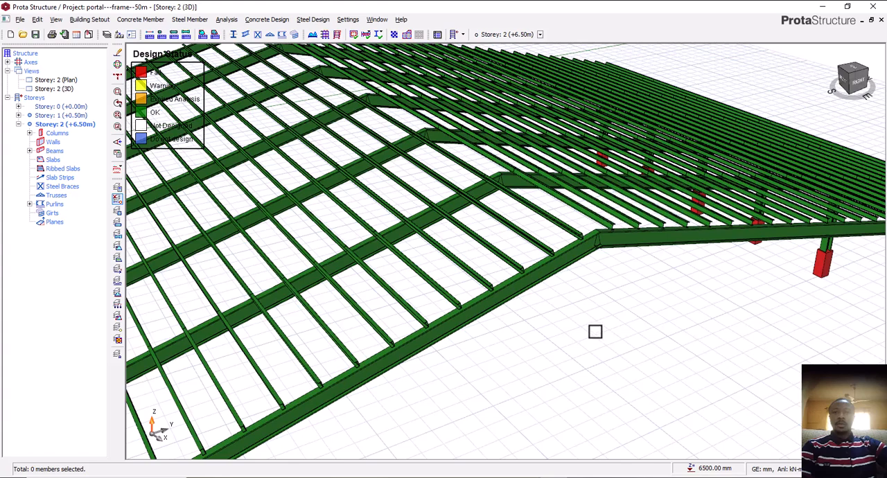
pyautogui.moveTo(616, 357)
pyautogui.mouseDown(button='middle')
pyautogui.moveTo(612, 350)
pyautogui.moveTo(626, 360)
pyautogui.mouseUp(button='middle')
pyautogui.scroll(-2, 586, 341)
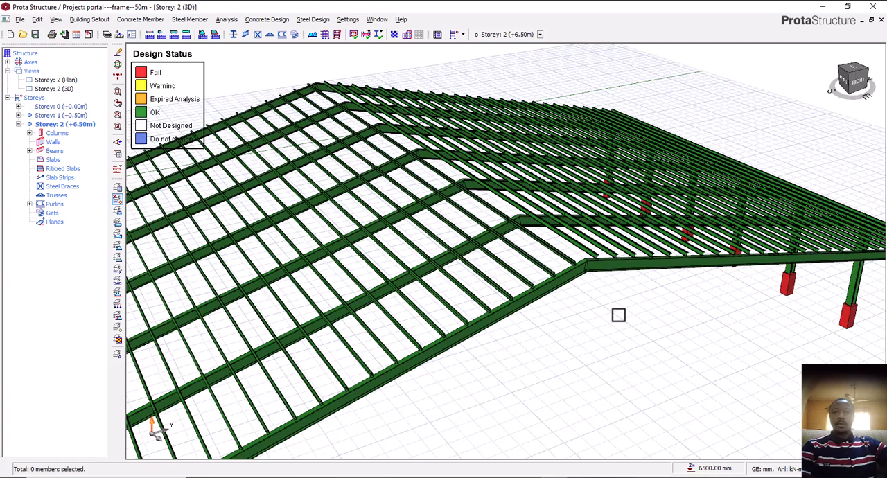
pyautogui.scroll(2, 618, 315)
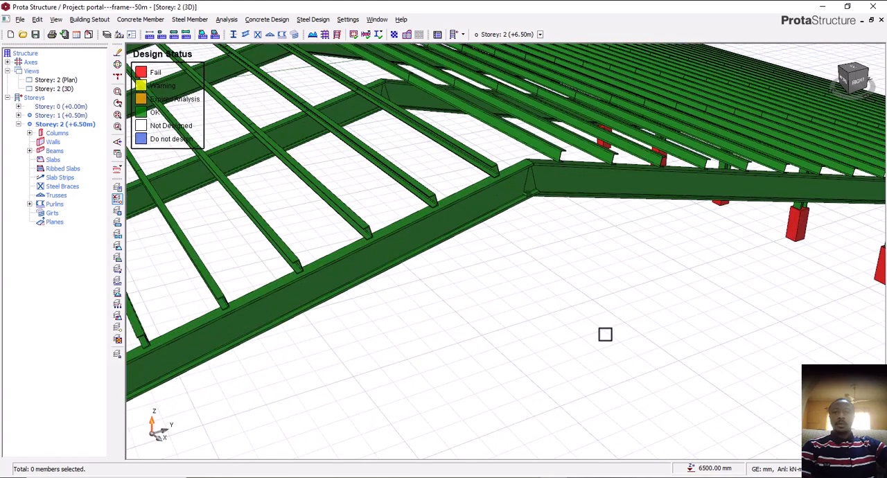
pyautogui.scroll(-3, 606, 334)
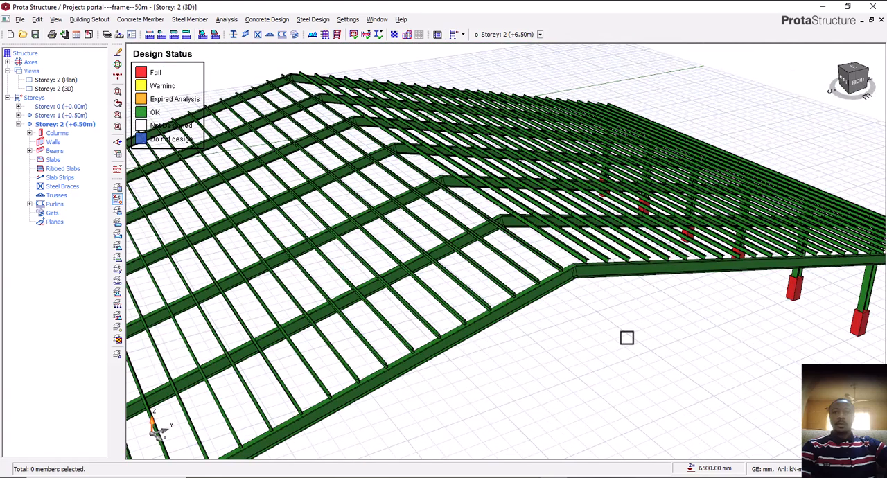
pyautogui.moveTo(625, 344); pyautogui.dragTo(618, 343, button='middle')
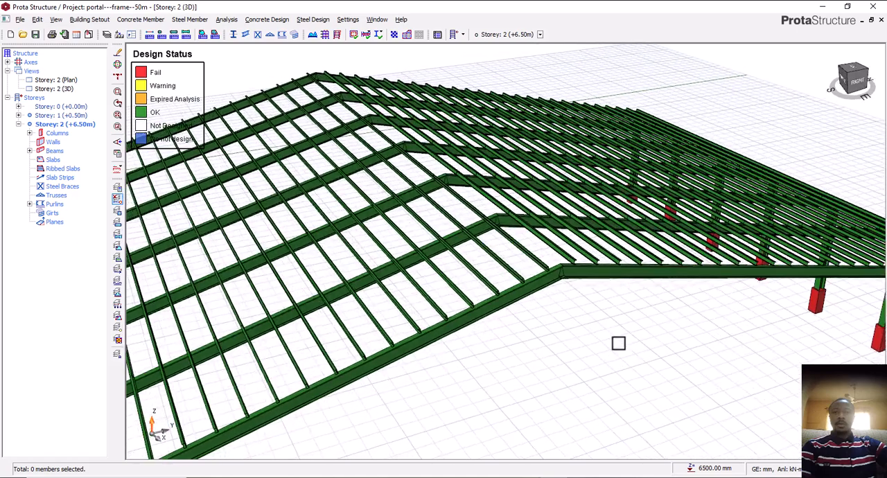
pyautogui.scroll(3, 590, 331)
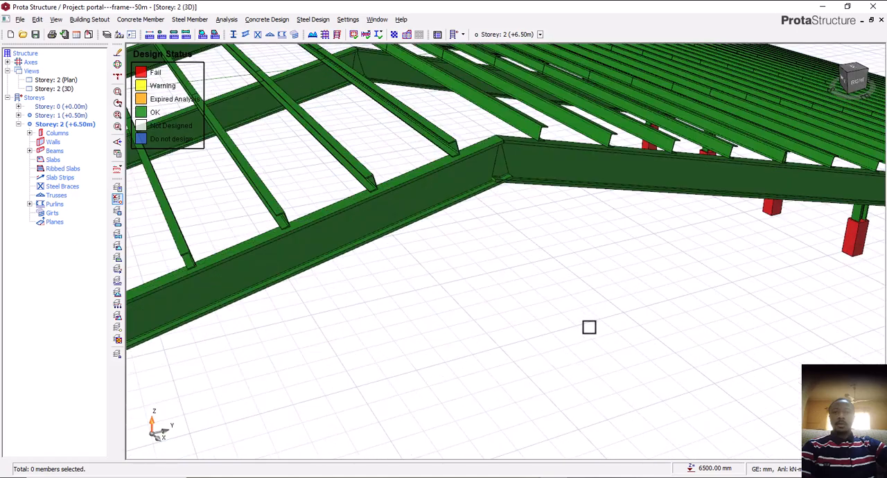
pyautogui.scroll(-3, 589, 326)
pyautogui.moveTo(574, 337); pyautogui.dragTo(555, 319, button='middle')
pyautogui.scroll(-2, 581, 329)
pyautogui.scroll(3, 468, 321)
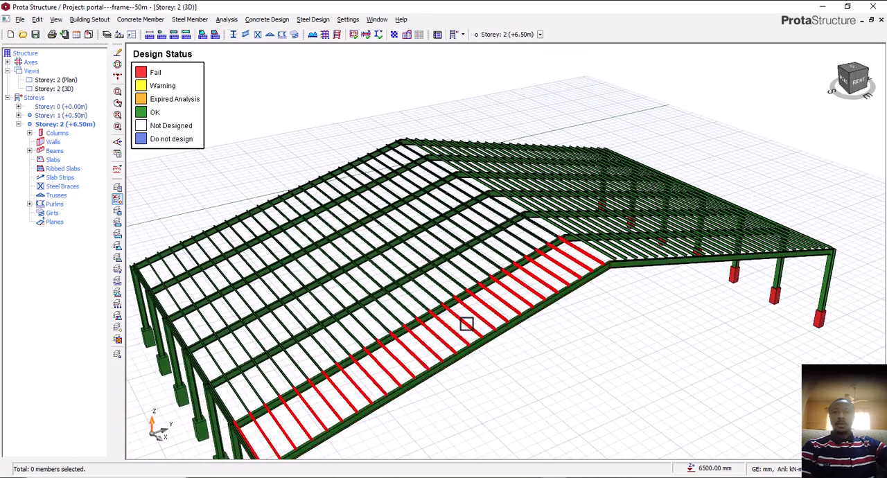
# Inspect the end frame's full span and the columns with their pedestals along both eaves
pyautogui.moveTo(578, 347); pyautogui.dragTo(557, 342, button='middle')
pyautogui.scroll(-2, 559, 283)
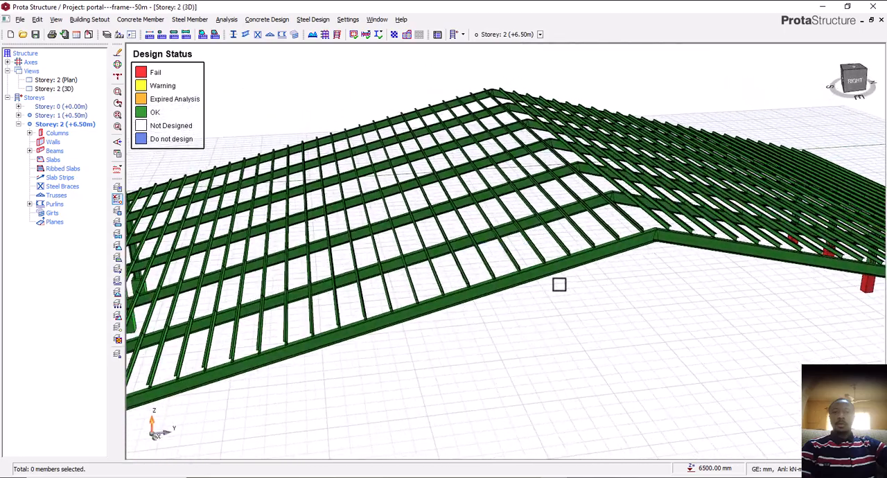
pyautogui.scroll(-3, 616, 271)
pyautogui.moveTo(617, 271); pyautogui.dragTo(557, 333, button='middle')
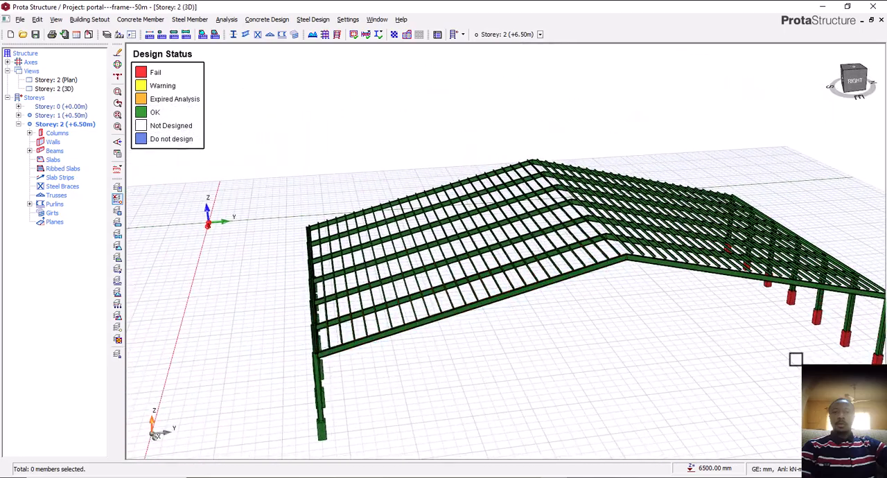
pyautogui.scroll(3, 799, 358)
pyautogui.moveTo(783, 344); pyautogui.dragTo(667, 346, button='middle')
pyautogui.scroll(-3, 809, 329)
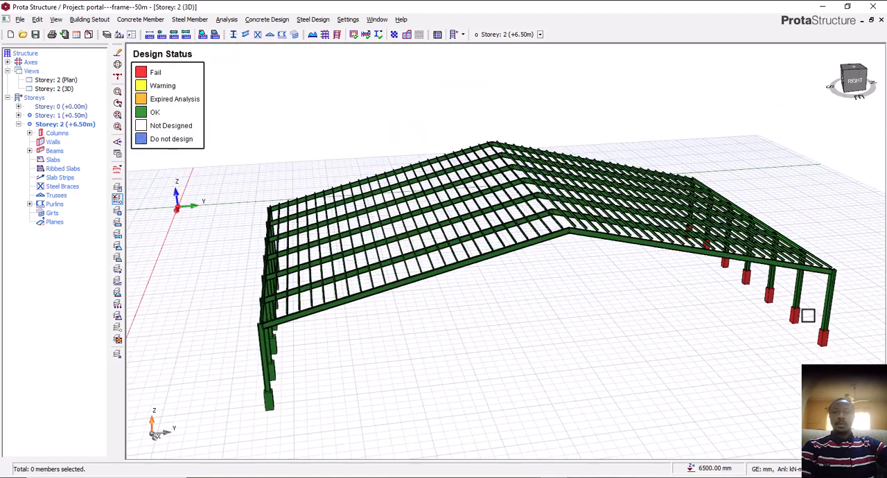
pyautogui.scroll(-1, 807, 319)
pyautogui.scroll(4, 354, 408)
pyautogui.scroll(-3, 354, 408)
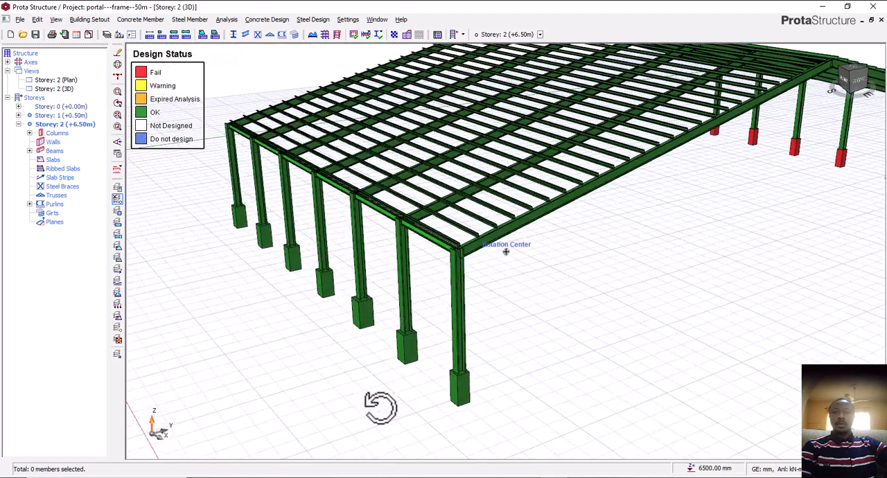
pyautogui.scroll(2, 409, 389)
pyautogui.scroll(2, 381, 391)
pyautogui.scroll(-3, 371, 393)
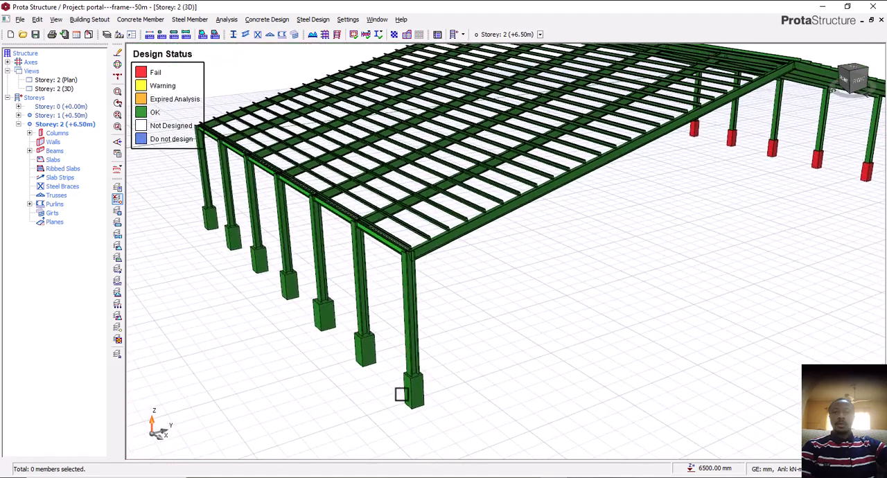
# Inspect the corner column of the end frame, including its section size and steel grade
pyautogui.scroll(3, 434, 392)
pyautogui.scroll(3, 416, 365)
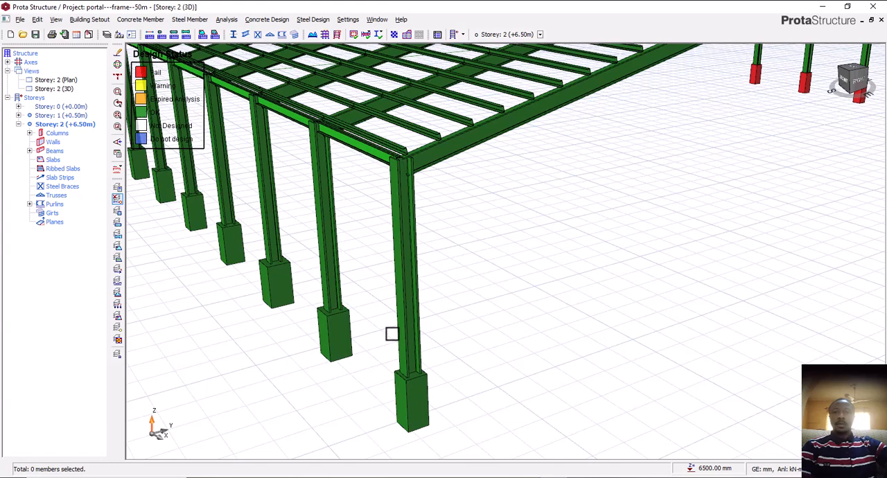
pyautogui.click(411, 288)
pyautogui.moveTo(491, 388); pyautogui.dragTo(476, 402, button='middle')
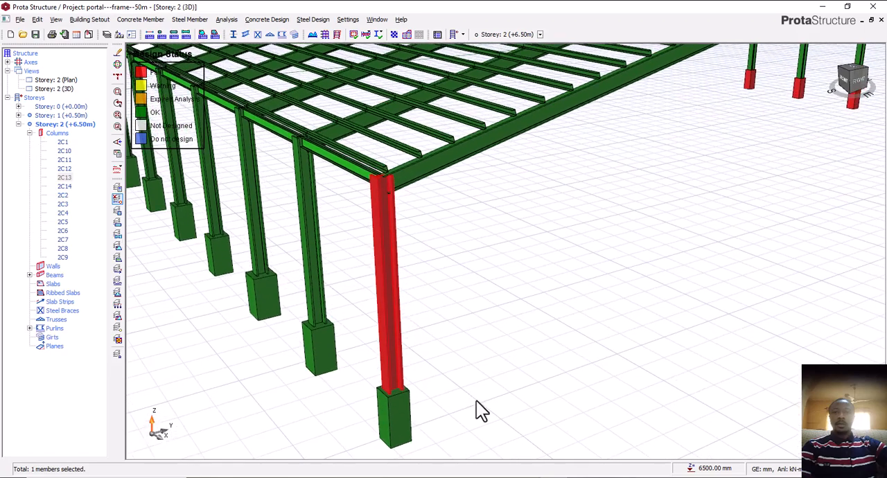
pyautogui.click(458, 322)
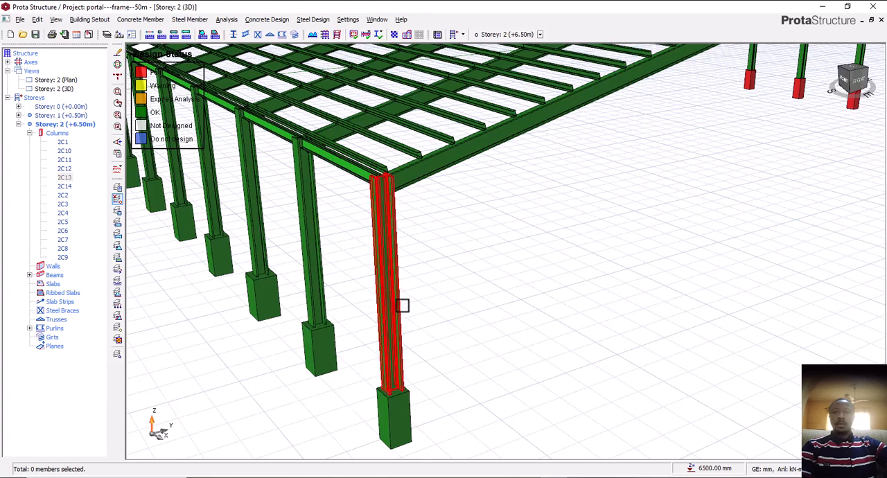
pyautogui.moveTo(399, 312)
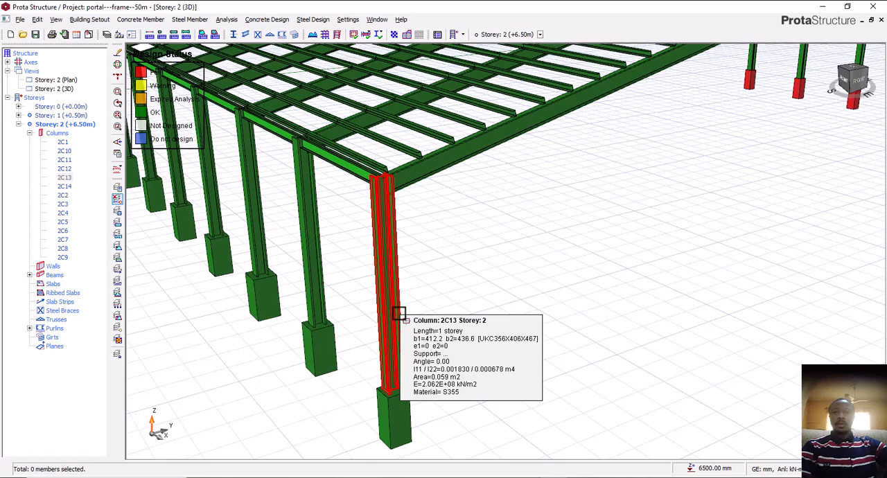
pyautogui.moveTo(423, 271); pyautogui.dragTo(374, 298)
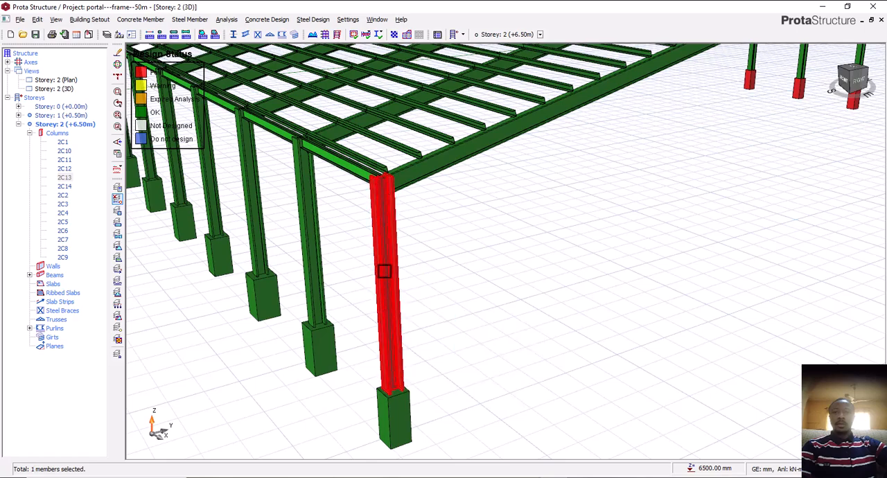
pyautogui.press('Escape')
# Examine the pedestal beneath the corner column and clear the member selection
pyautogui.scroll(2, 390, 419)
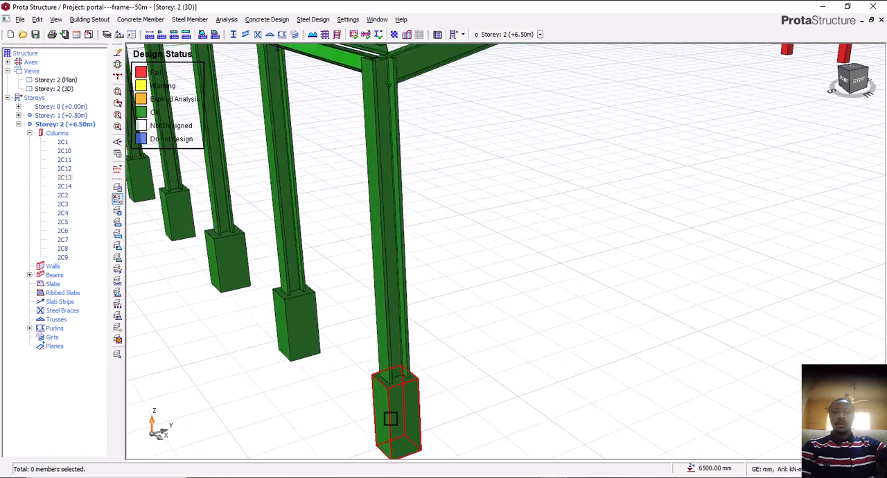
pyautogui.click(390, 420)
pyautogui.scroll(-3, 421, 412)
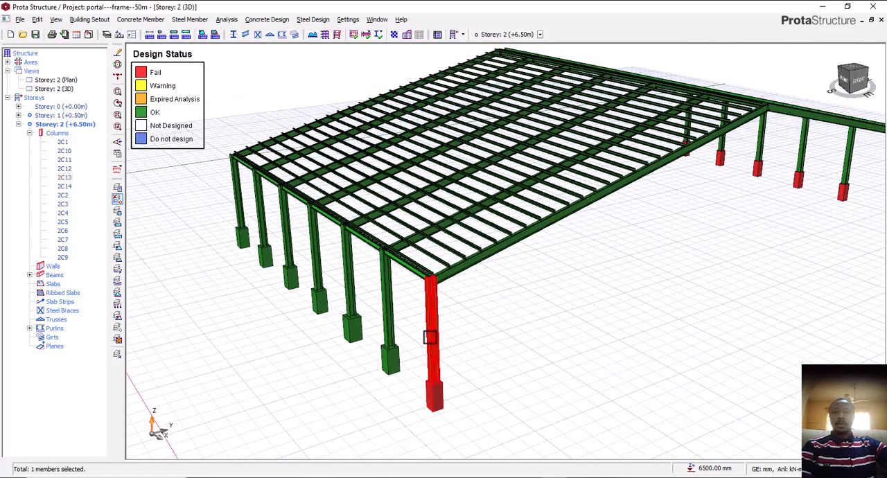
pyautogui.scroll(2, 429, 337)
pyautogui.scroll(-3, 495, 358)
pyautogui.scroll(1, 487, 367)
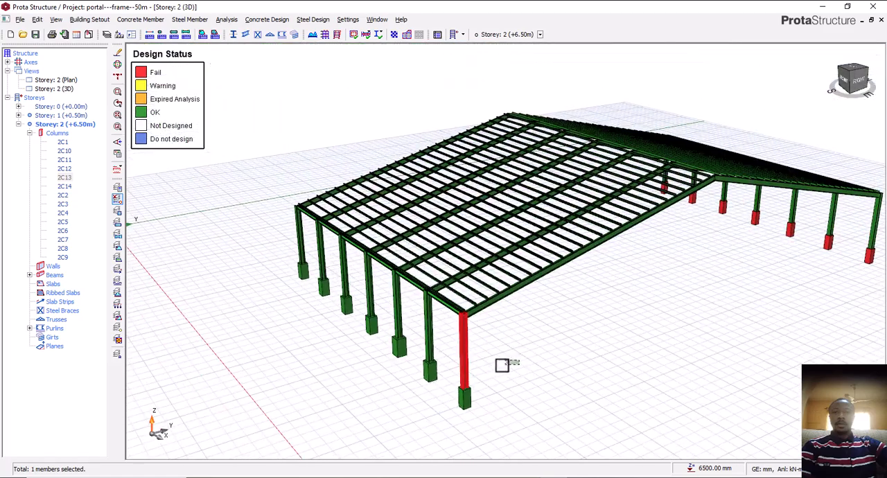
pyautogui.press('Escape')
# Examine the end rafter from eave to ridge together with the purlins and rafters behind it
pyautogui.moveTo(543, 374); pyautogui.dragTo(437, 393, button='middle')
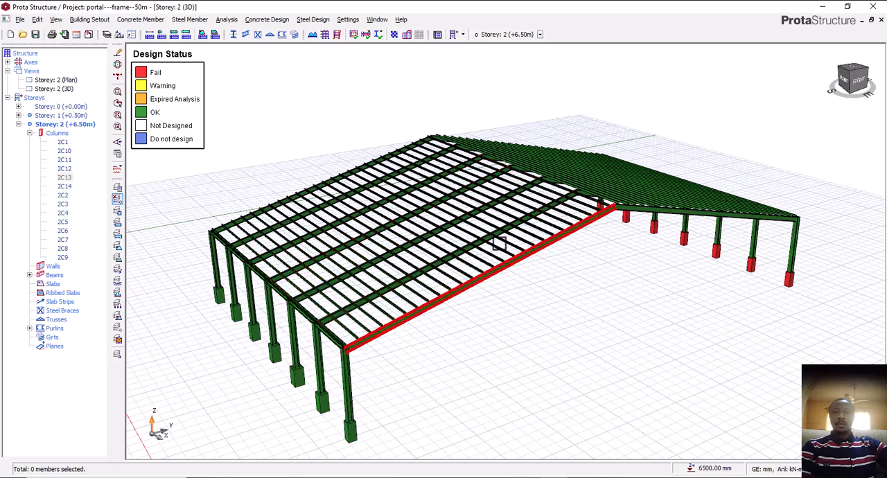
pyautogui.moveTo(474, 312); pyautogui.dragTo(450, 322, button='middle')
pyautogui.scroll(1, 448, 298)
pyautogui.scroll(3, 448, 297)
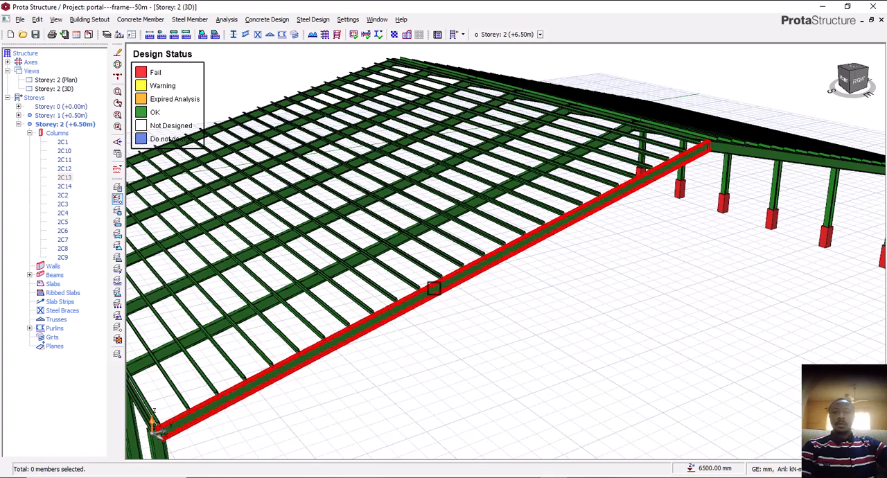
pyautogui.moveTo(492, 313); pyautogui.dragTo(473, 312, button='middle')
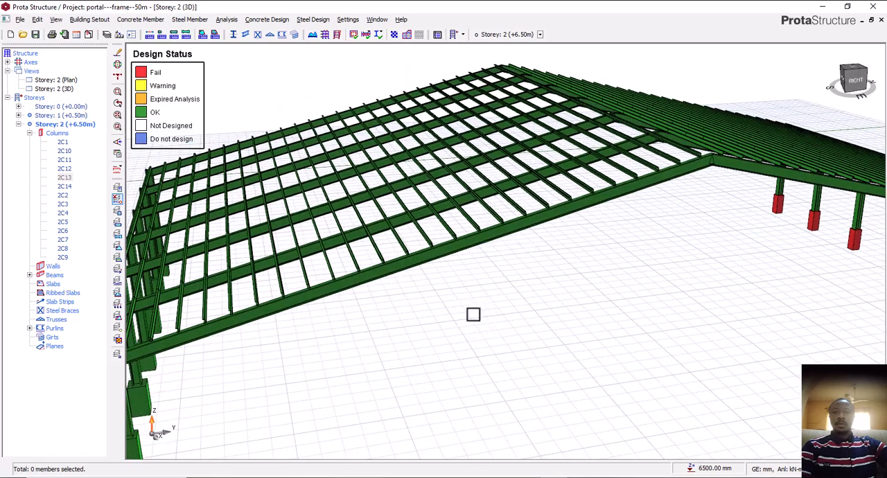
pyautogui.moveTo(454, 258); pyautogui.dragTo(513, 321, button='middle')
pyautogui.moveTo(490, 312)
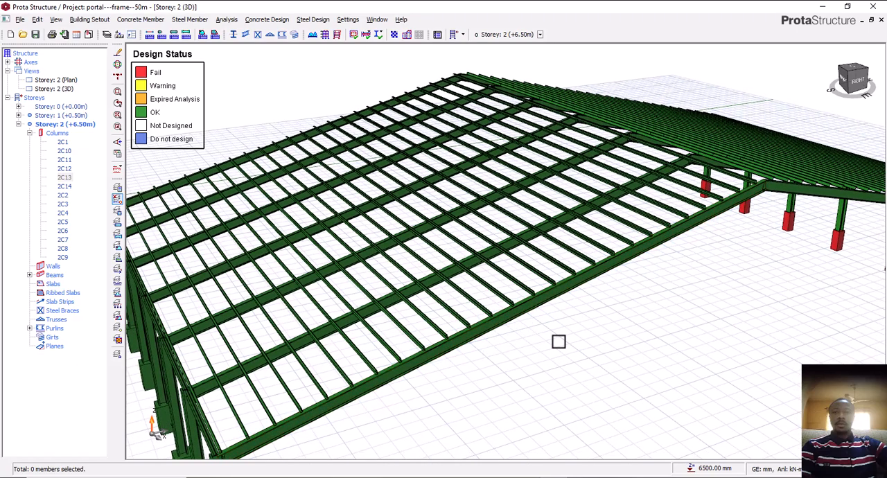
pyautogui.moveTo(559, 341); pyautogui.dragTo(562, 341, button='middle')
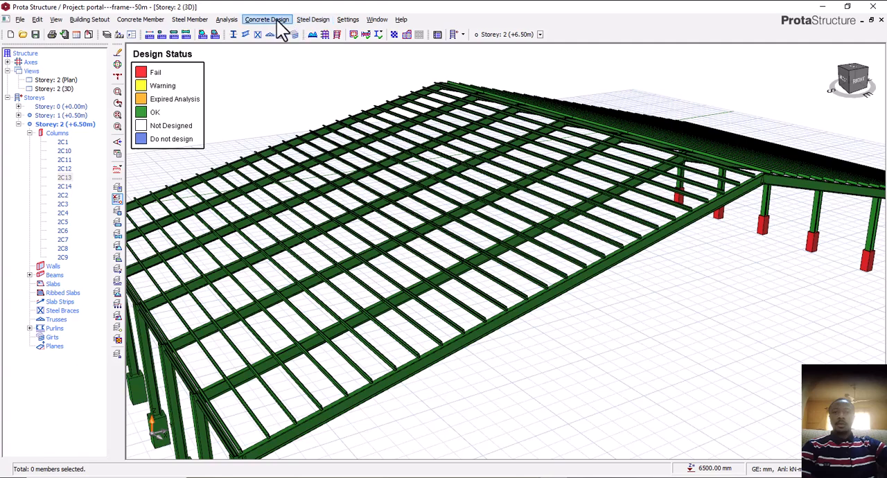
# Check the available steel design commands and switch to the portal frame model in ProtaSteel
pyautogui.click(312, 21)
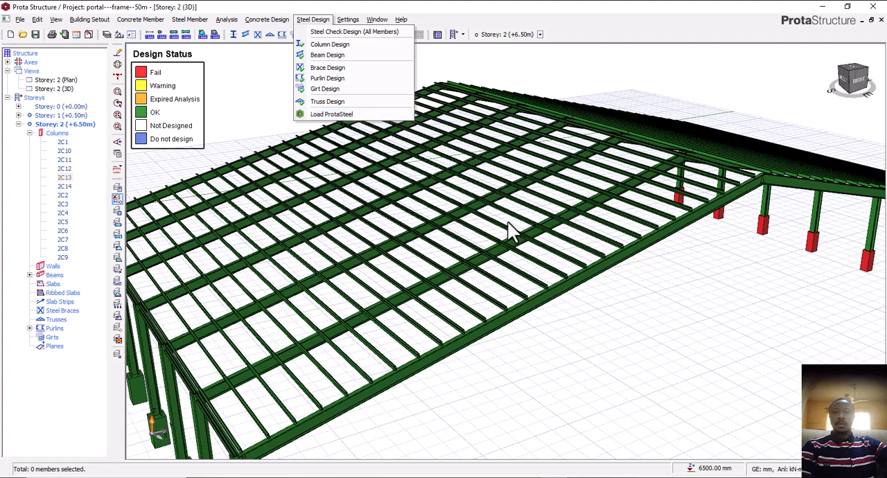
pyautogui.click(581, 355)
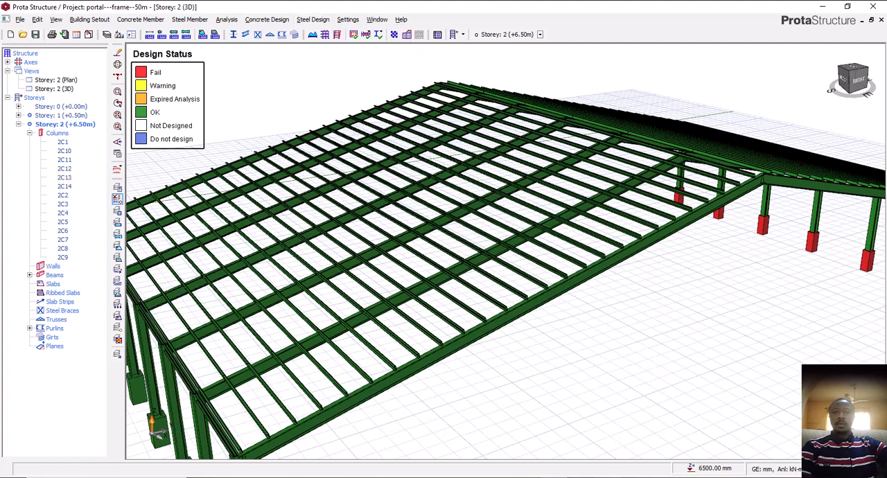
pyautogui.click(554, 477)
# Review the steel frame model as a whole and examine the eaves joint of the corner column closely
pyautogui.scroll(-4, 450, 274)
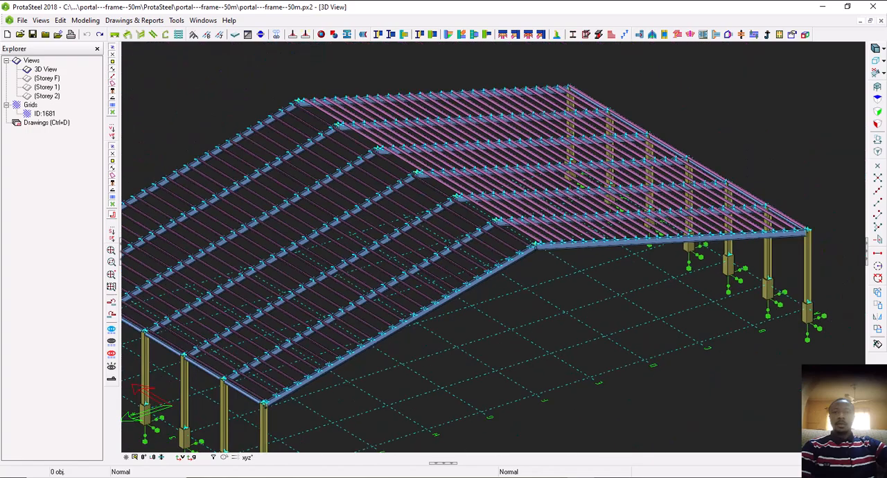
pyautogui.scroll(2, 470, 253)
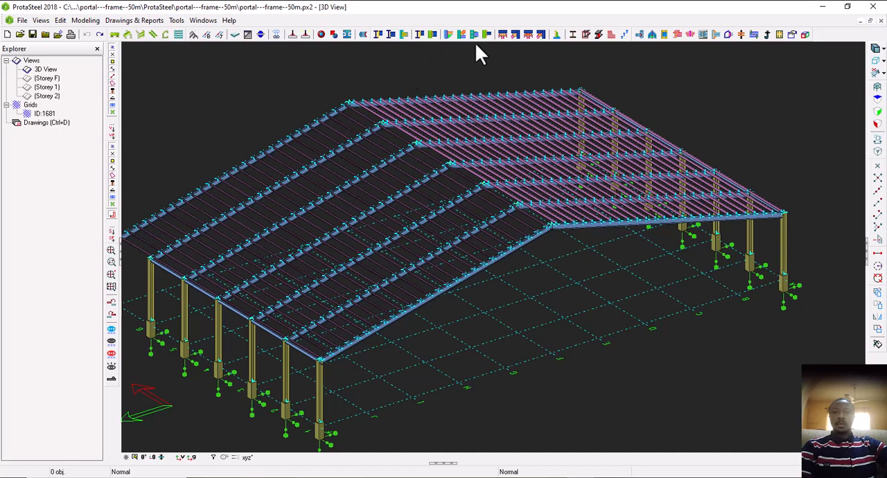
pyautogui.scroll(-3, 525, 260)
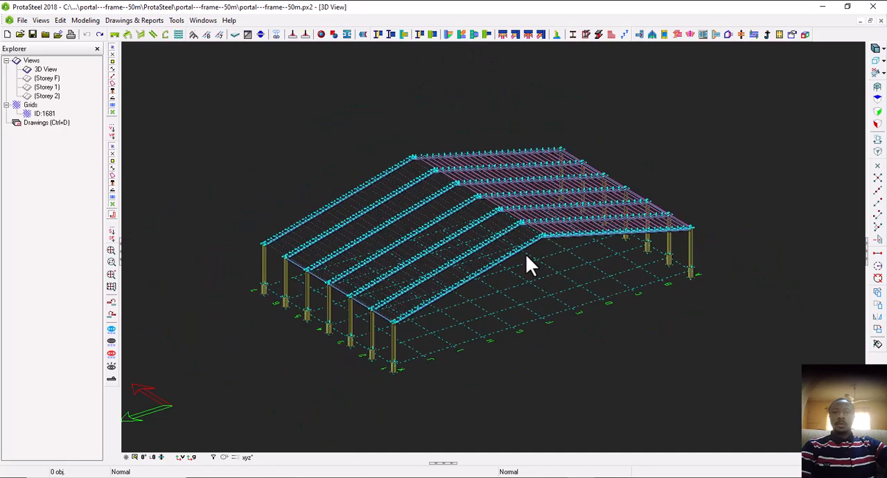
pyautogui.scroll(3, 525, 255)
pyautogui.moveTo(523, 245); pyautogui.dragTo(551, 224, button='middle')
pyautogui.keyDown('shift'); pyautogui.moveTo(583, 256); pyautogui.dragTo(536, 224, button='middle'); pyautogui.keyUp('shift')
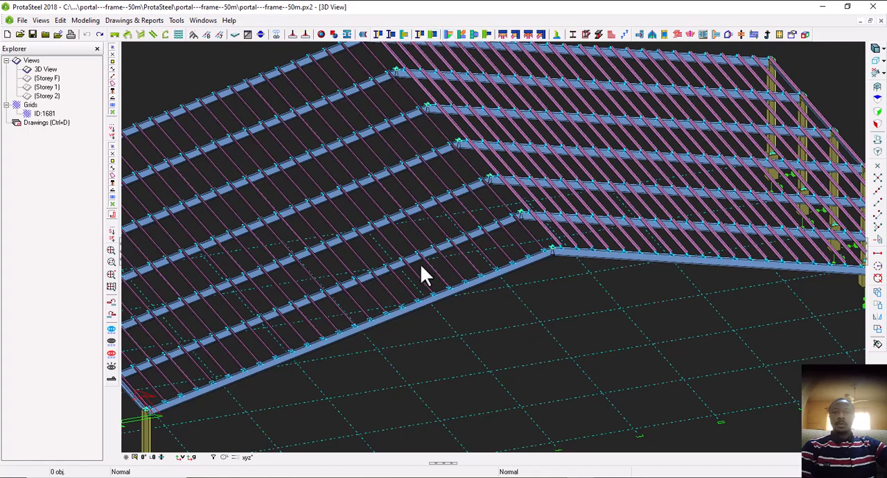
pyautogui.moveTo(421, 264); pyautogui.dragTo(501, 158, button='middle')
pyautogui.scroll(5, 233, 333)
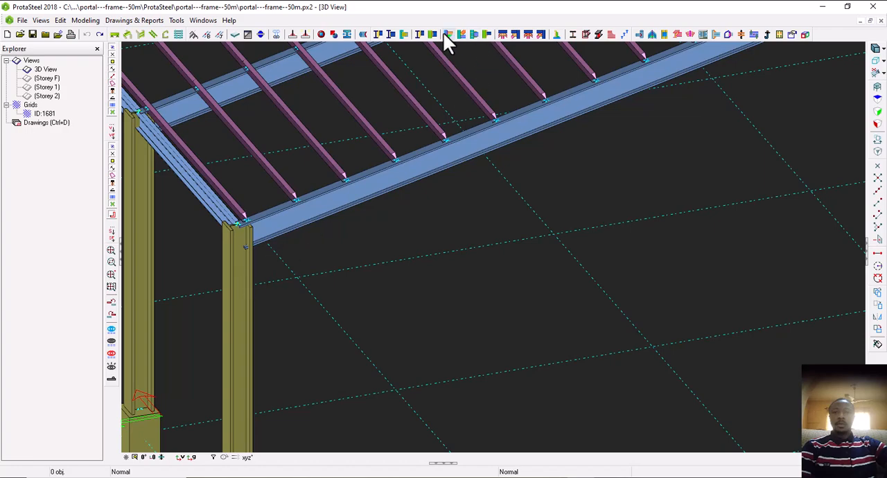
pyautogui.moveTo(445, 35)
pyautogui.click(448, 34)
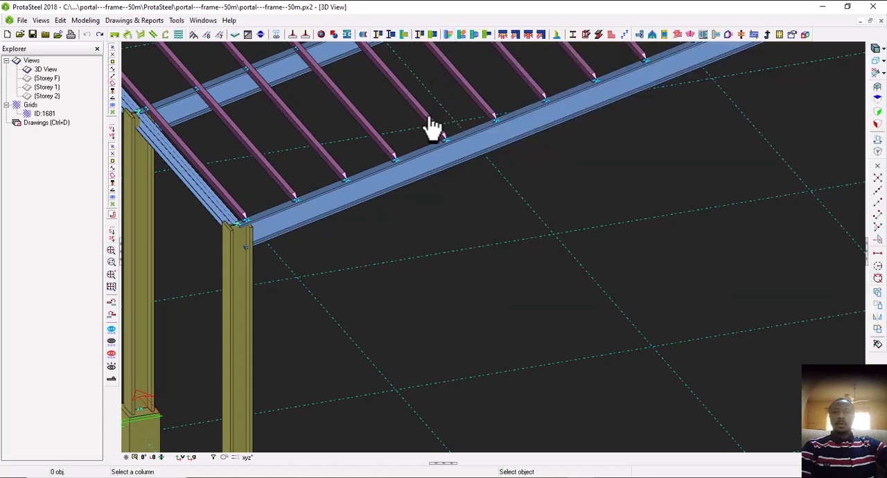
pyautogui.press('Escape')
pyautogui.click(451, 34)
pyautogui.press('Escape')
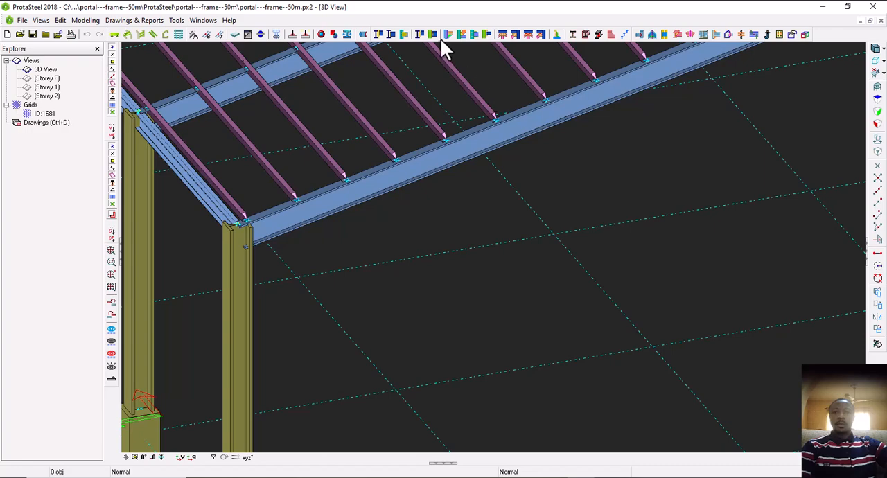
# Review the plate, bolt and weld settings of the haunch connection macro
pyautogui.moveTo(450, 39)
pyautogui.click(448, 34)
pyautogui.press('Escape')
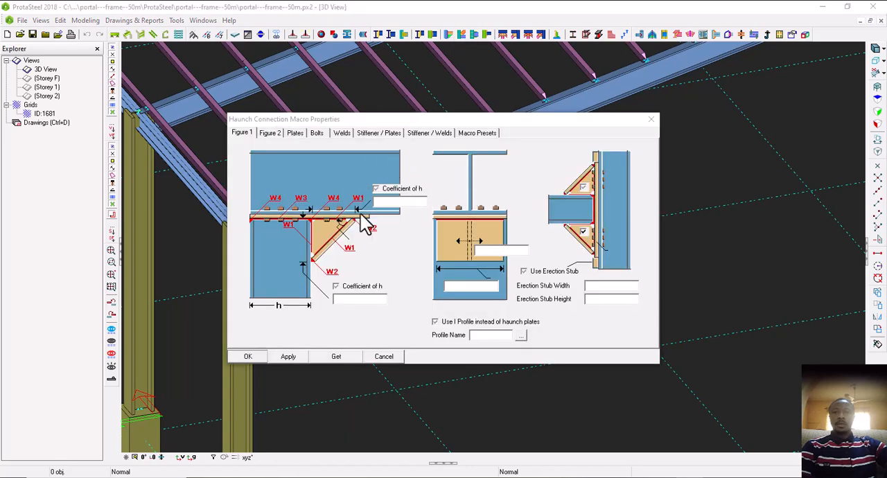
pyautogui.click(295, 133)
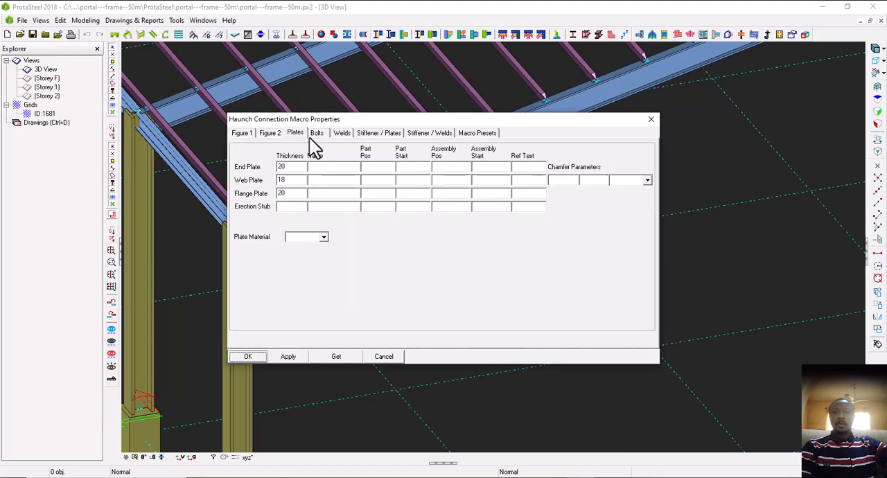
pyautogui.click(317, 133)
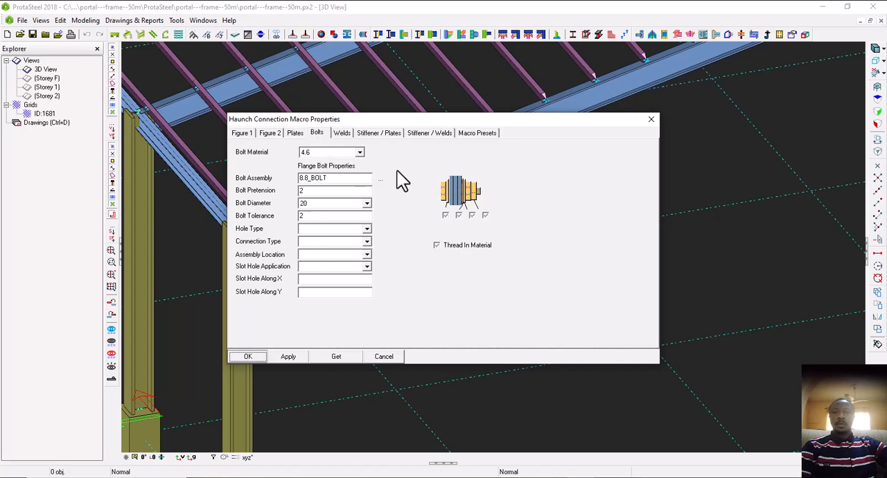
pyautogui.click(342, 133)
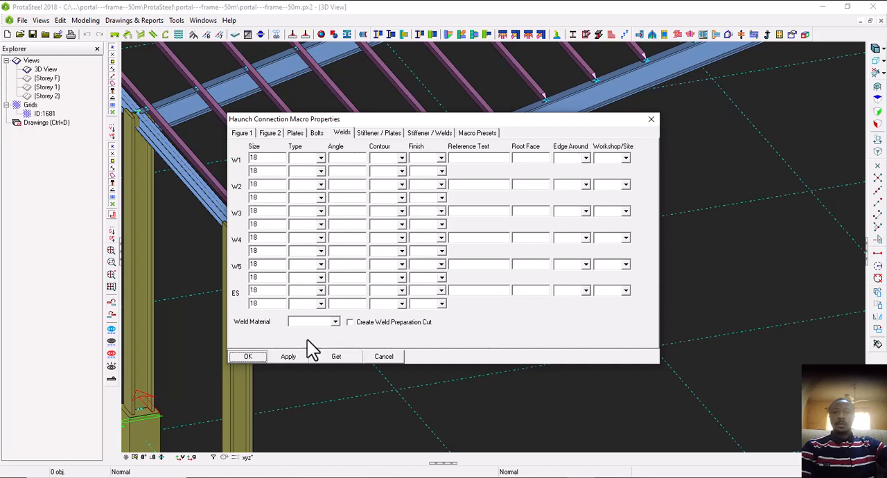
pyautogui.click(651, 120)
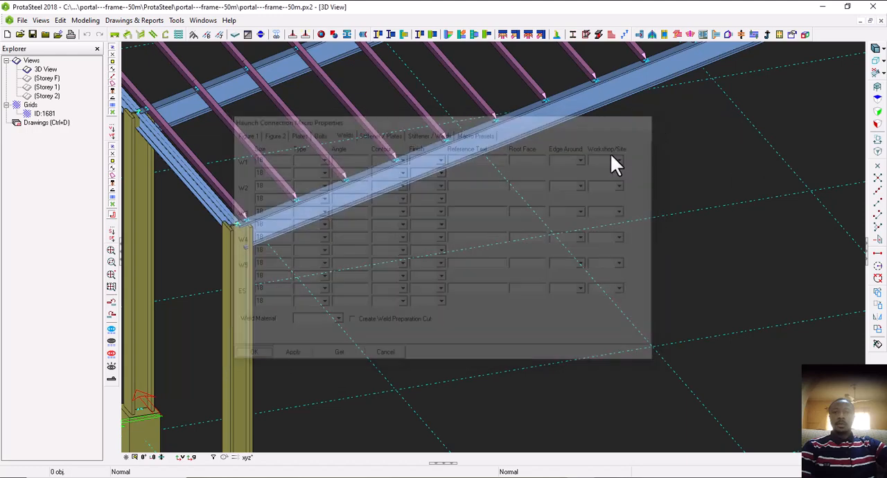
# Create a haunch connection between the corner column and the end frame's rafter
pyautogui.scroll(-3, 444, 288)
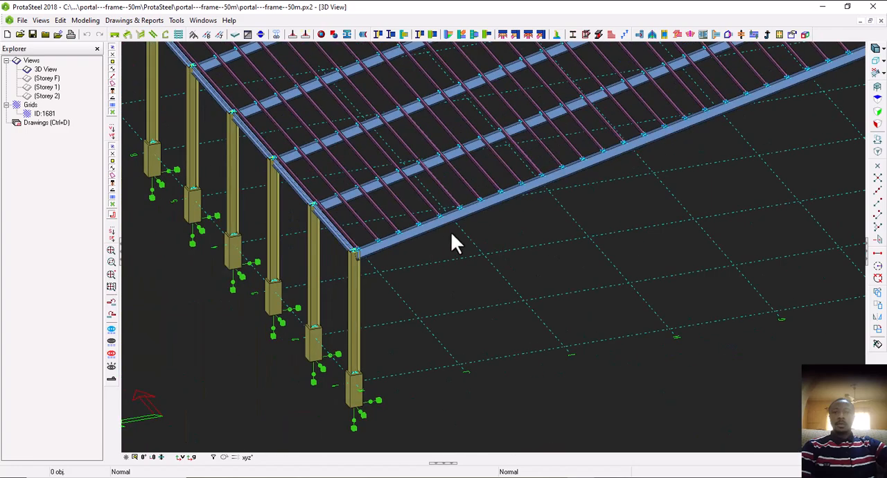
pyautogui.scroll(2, 404, 240)
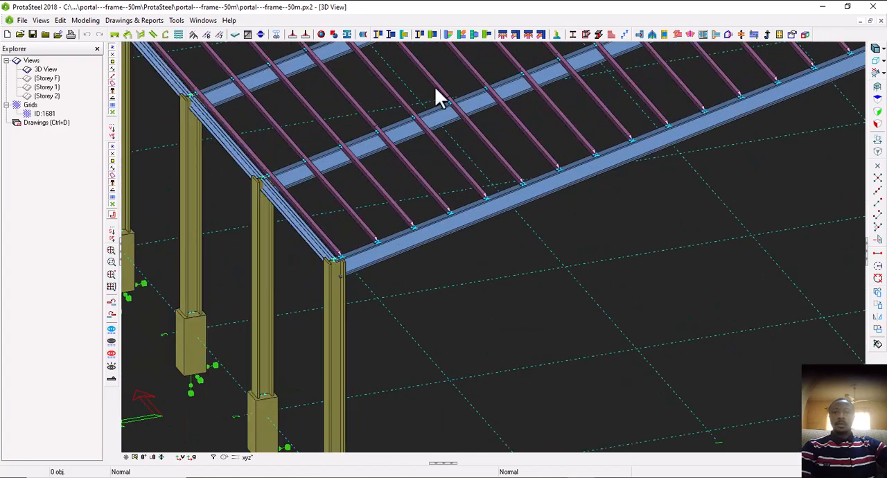
pyautogui.click(448, 34)
pyautogui.scroll(1, 341, 307)
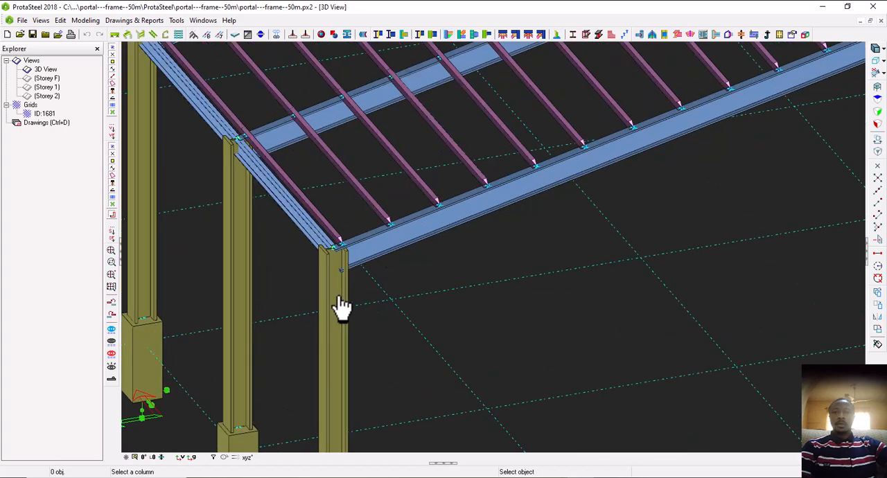
pyautogui.click(349, 299)
pyautogui.click(388, 249)
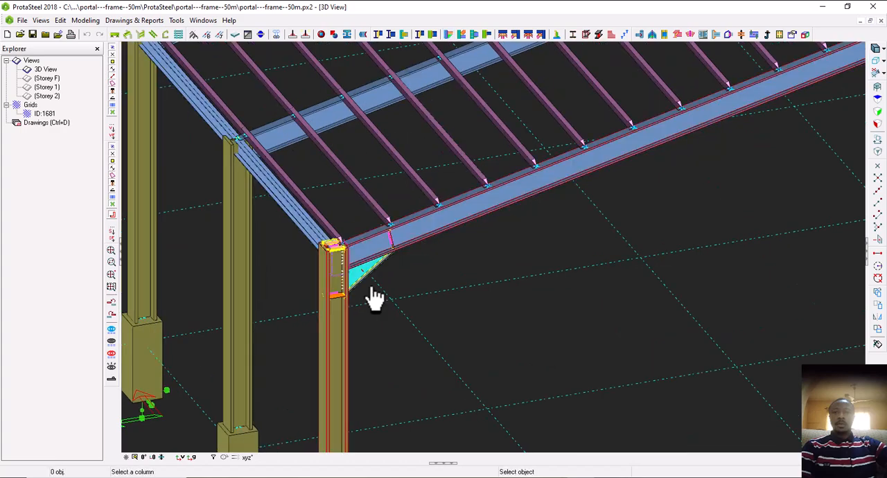
# Add a haunch connection between the second column from the corner and its rafter
pyautogui.scroll(1, 369, 291)
pyautogui.scroll(-2, 354, 272)
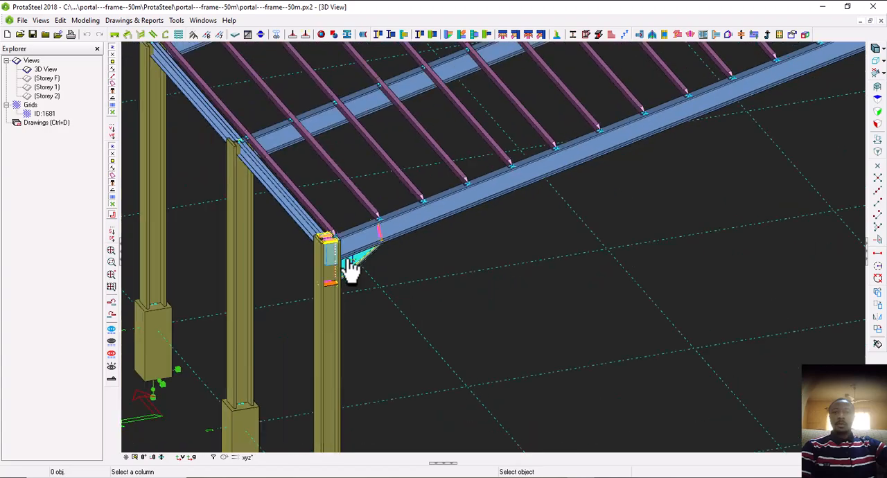
pyautogui.click(247, 208)
pyautogui.click(290, 199)
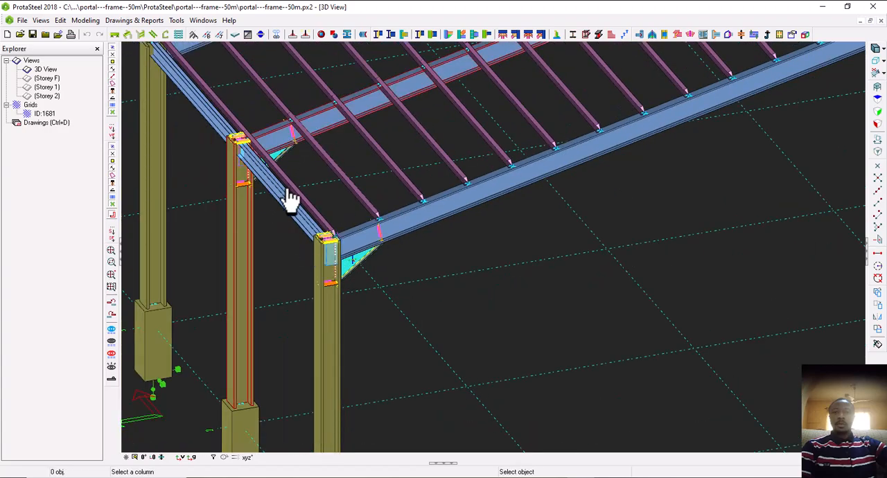
# Add a haunch connection between the third column along the eave and its rafter
pyautogui.scroll(-3, 300, 231)
pyautogui.scroll(3, 300, 231)
pyautogui.click(257, 198)
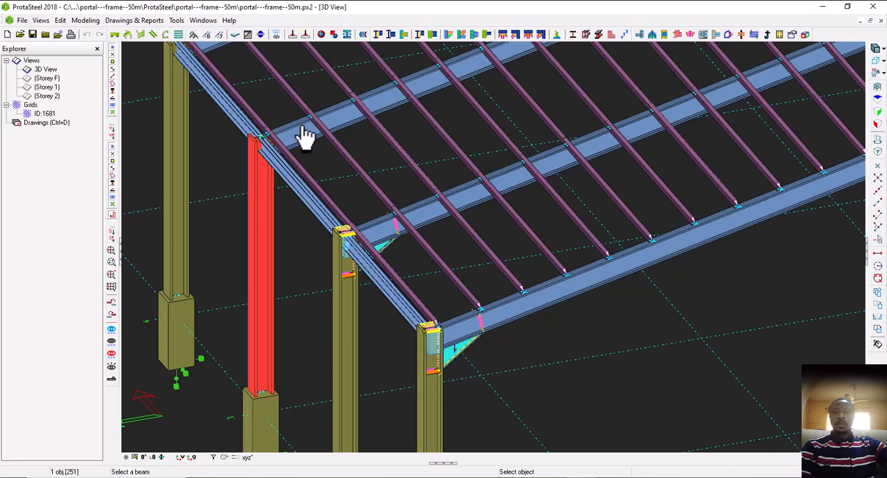
pyautogui.click(303, 134)
pyautogui.scroll(-3, 264, 187)
pyautogui.scroll(3, 232, 208)
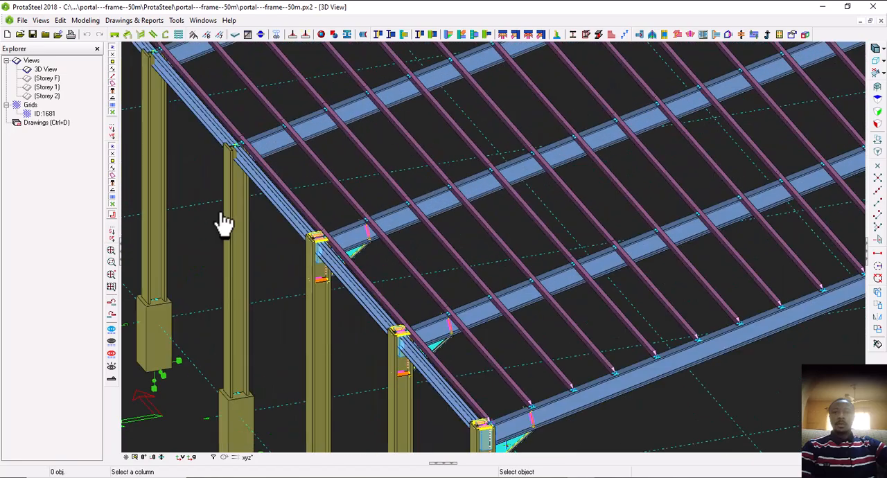
# Add a haunch connection between the fourth column along the eave and its rafter
pyautogui.click(237, 219)
pyautogui.click(277, 144)
pyautogui.scroll(-3, 278, 144)
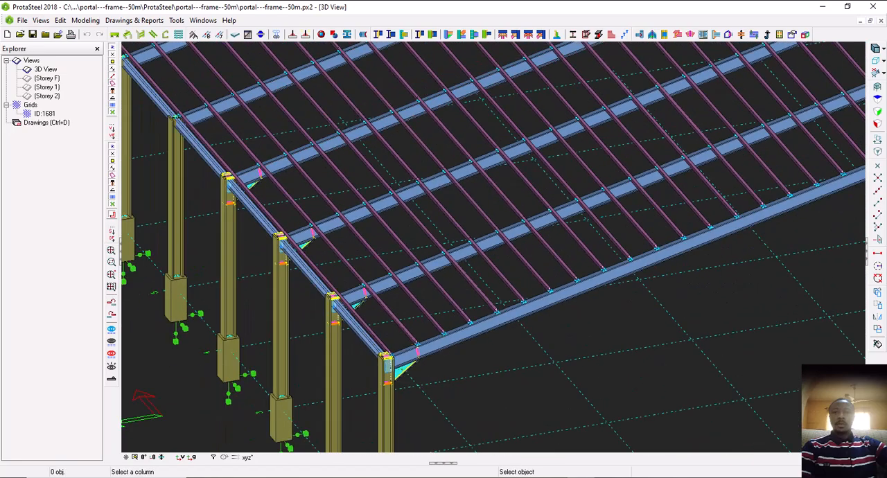
pyautogui.scroll(2, 258, 221)
pyautogui.press('Escape')
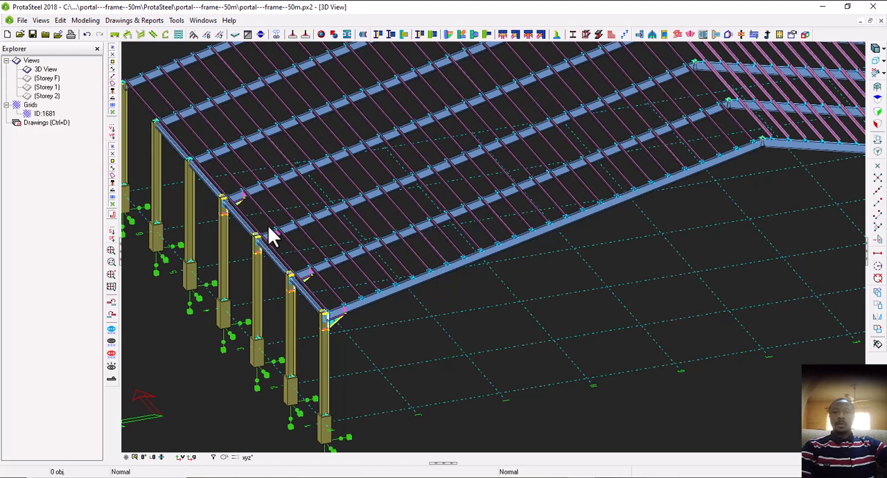
# Examine the corner column's haunch connection to the end frame's rafter from several viewing angles
pyautogui.scroll(3, 330, 334)
pyautogui.click(340, 318)
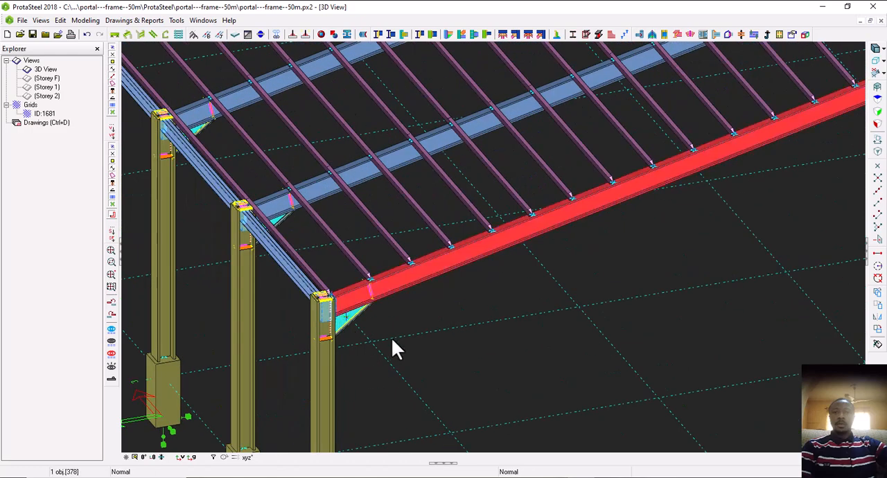
pyautogui.click(345, 329)
pyautogui.moveTo(374, 342); pyautogui.dragTo(372, 308, button='middle')
pyautogui.scroll(5, 372, 308)
pyautogui.moveTo(328, 326); pyautogui.dragTo(359, 336, button='middle')
pyautogui.scroll(-2, 374, 335)
pyautogui.scroll(-3, 394, 311)
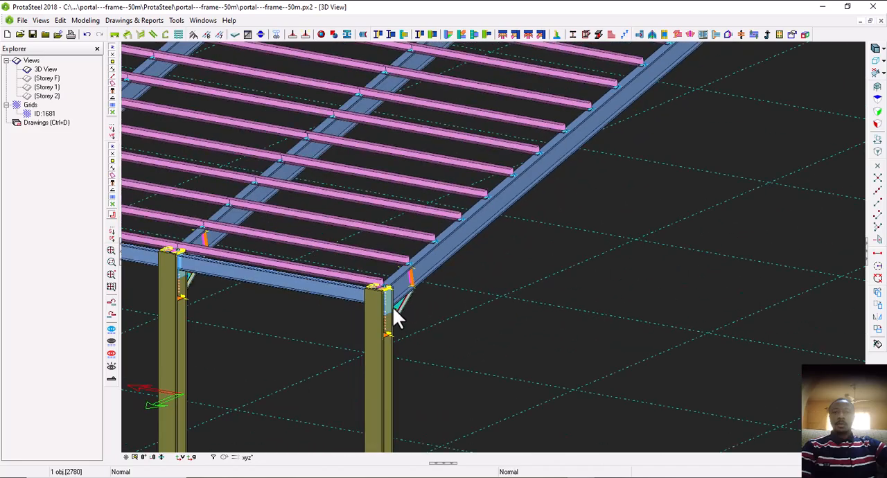
pyautogui.scroll(2, 208, 283)
pyautogui.scroll(-3, 220, 281)
pyautogui.moveTo(414, 306); pyautogui.dragTo(340, 295, button='middle')
pyautogui.scroll(3, 340, 294)
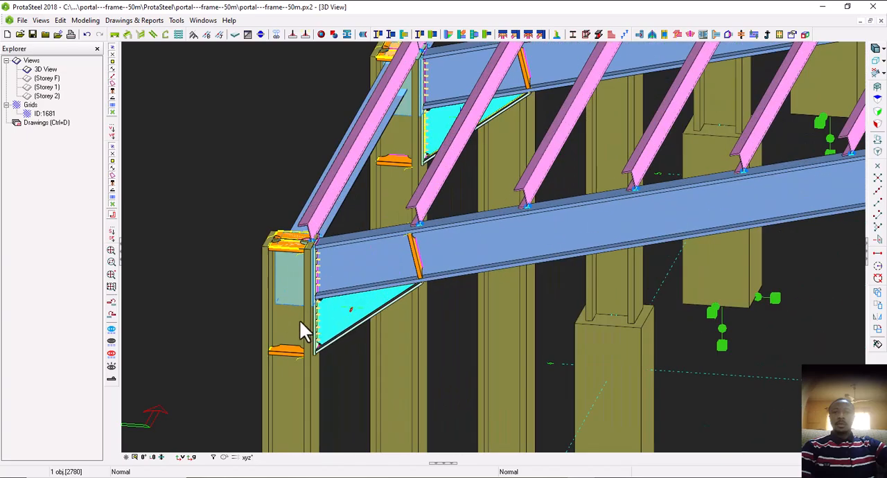
pyautogui.scroll(-4, 299, 320)
# Create an apex haunch connection between the two rafters of the end frame with the Apex Haunch Connection Macro
pyautogui.moveTo(449, 276); pyautogui.dragTo(263, 290, button='middle')
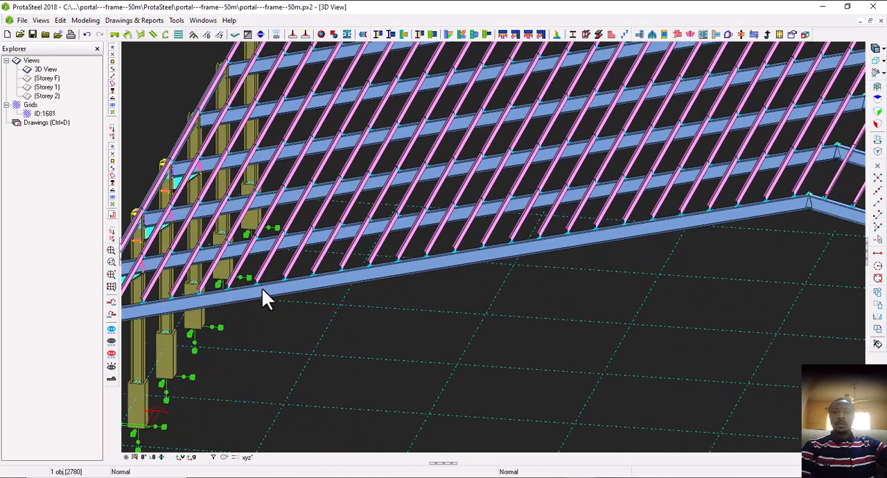
pyautogui.scroll(-2, 343, 296)
pyautogui.scroll(5, 528, 274)
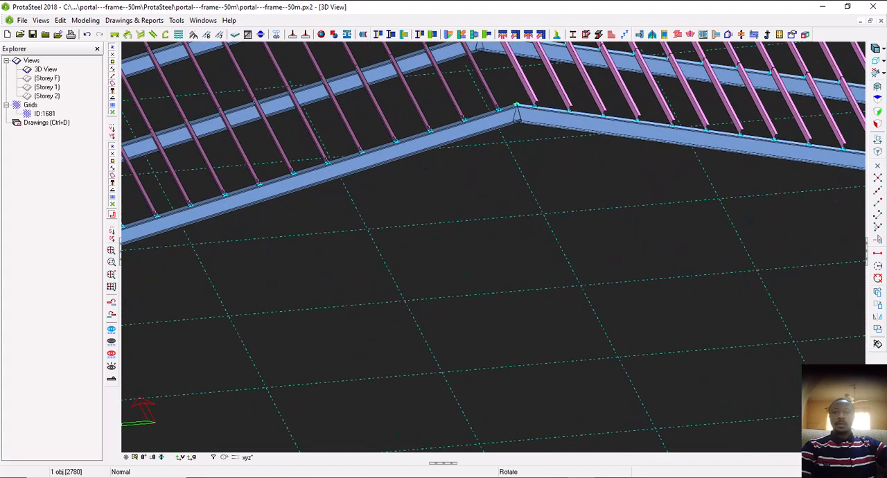
pyautogui.click(522, 116)
pyautogui.moveTo(521, 192); pyautogui.dragTo(502, 290, button='middle')
pyautogui.press('Escape')
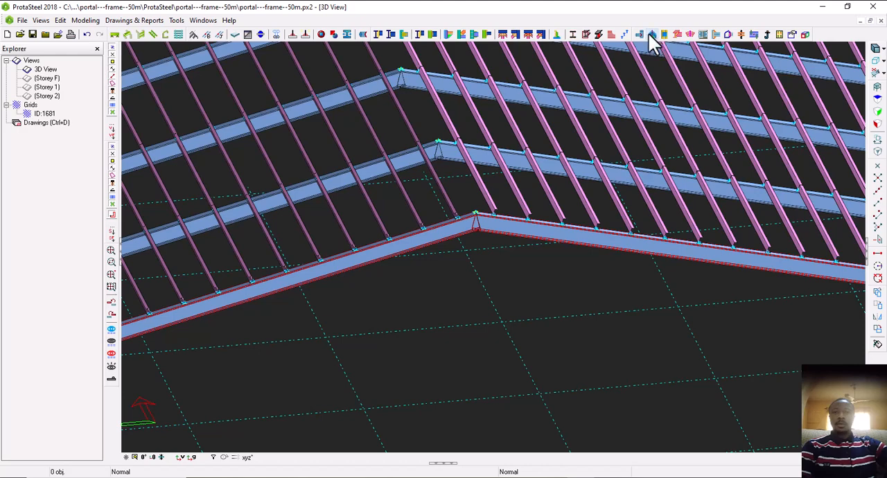
pyautogui.click(622, 319)
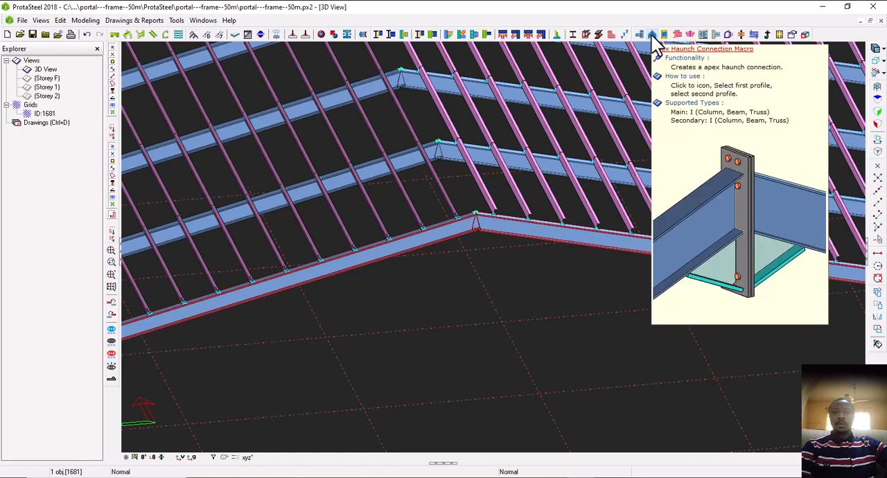
pyautogui.click(651, 35)
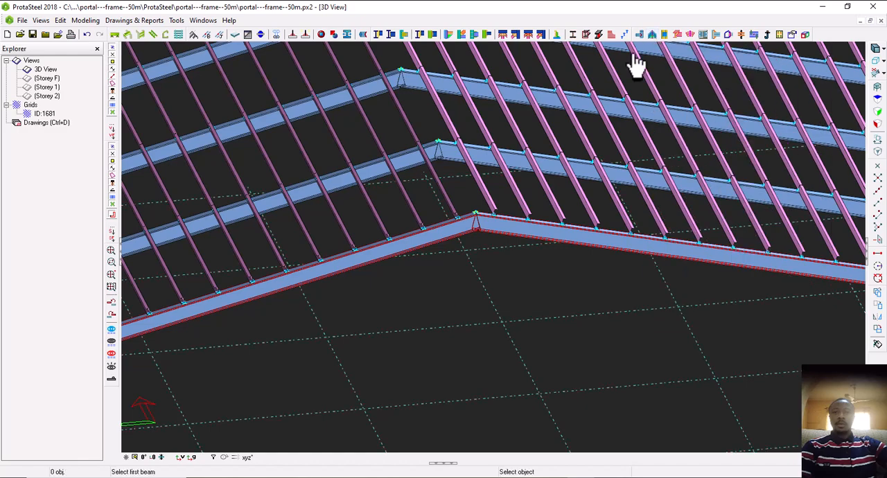
pyautogui.click(436, 237)
pyautogui.click(493, 242)
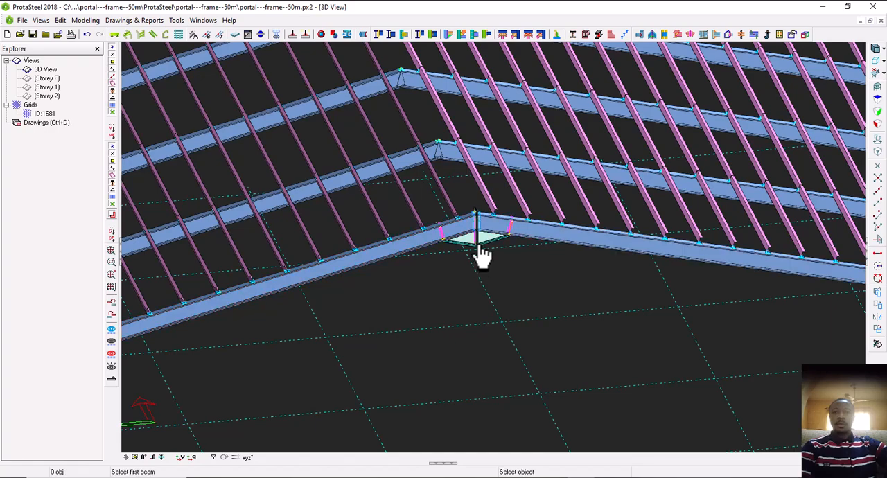
# Add apex haunch connections between the paired rafters of the second and third frames from the end
pyautogui.scroll(5, 483, 246)
pyautogui.scroll(-4, 455, 333)
pyautogui.scroll(5, 377, 274)
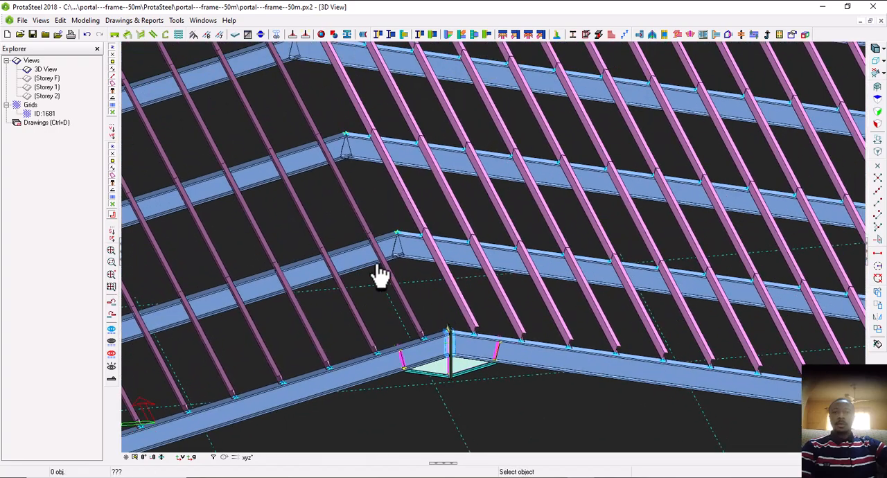
pyautogui.click(355, 258)
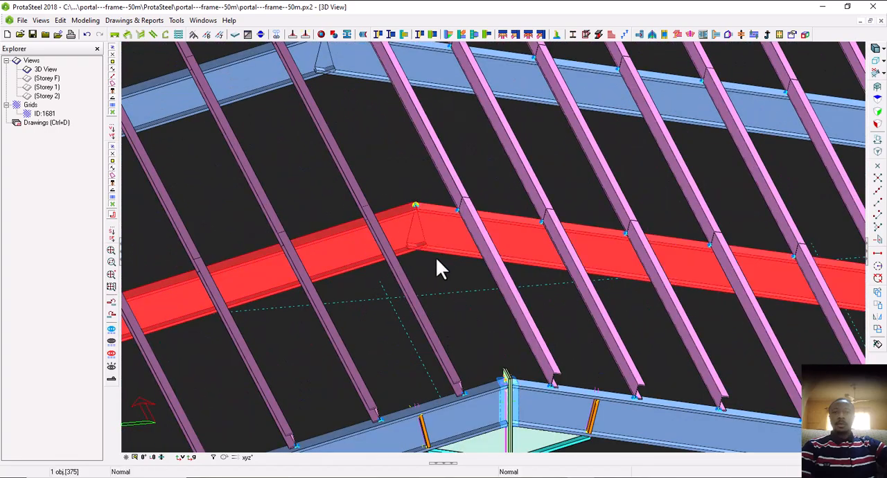
pyautogui.moveTo(436, 260); pyautogui.dragTo(454, 425, button='middle')
pyautogui.click(280, 237)
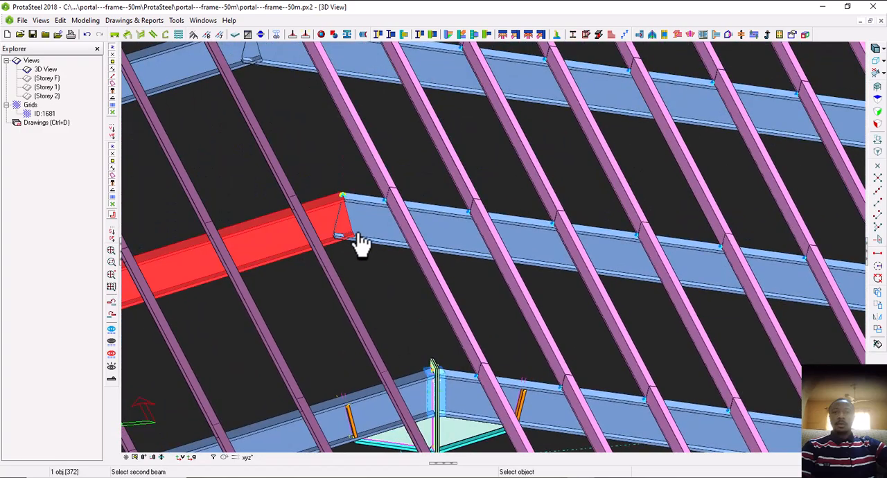
pyautogui.click(362, 239)
pyautogui.scroll(-1, 390, 291)
pyautogui.moveTo(356, 206); pyautogui.dragTo(375, 317, button='middle')
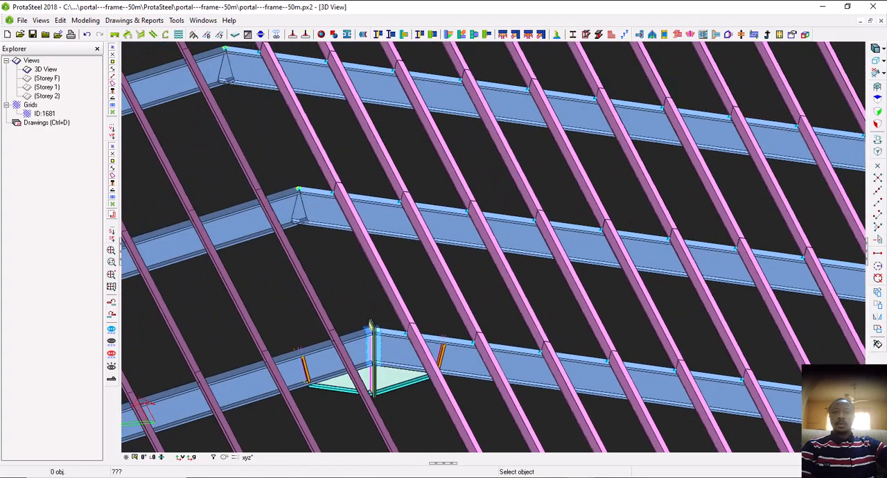
# Add apex haunch connections between the paired rafters of the fourth and fifth frames
pyautogui.click(252, 229)
pyautogui.click(321, 220)
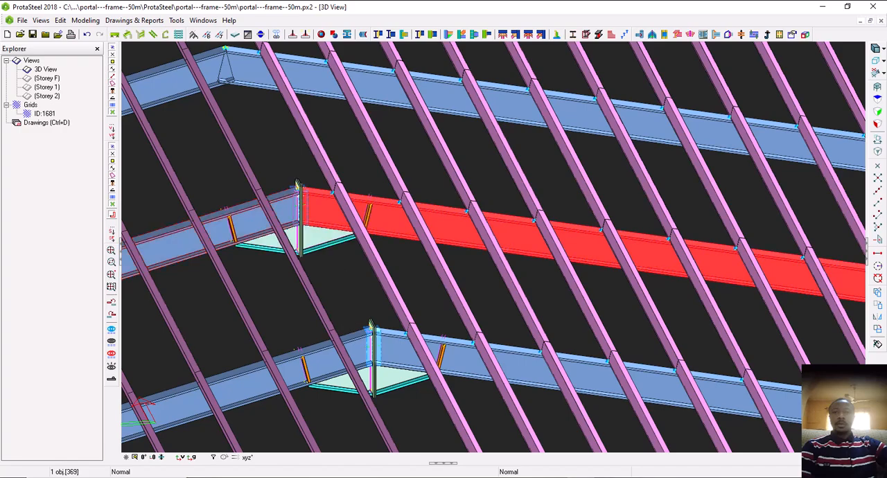
pyautogui.scroll(-2, 339, 304)
pyautogui.click(238, 168)
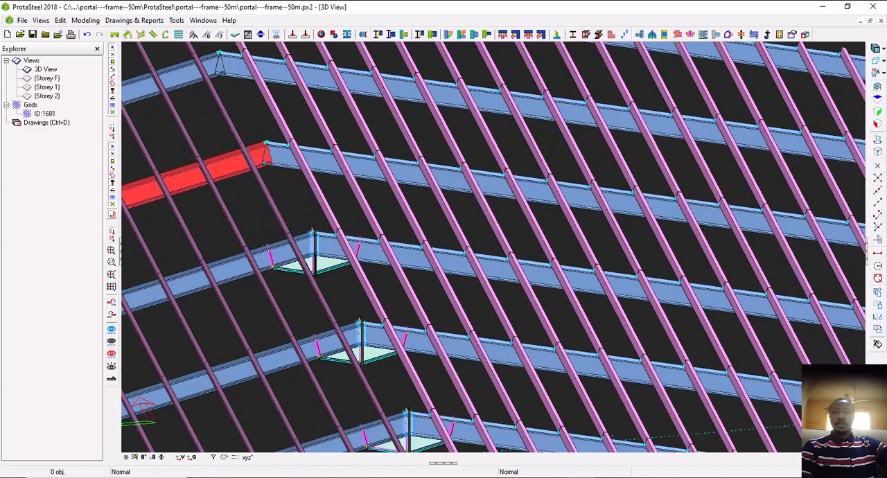
pyautogui.click(288, 165)
pyautogui.scroll(-1, 339, 217)
pyautogui.scroll(-2, 291, 125)
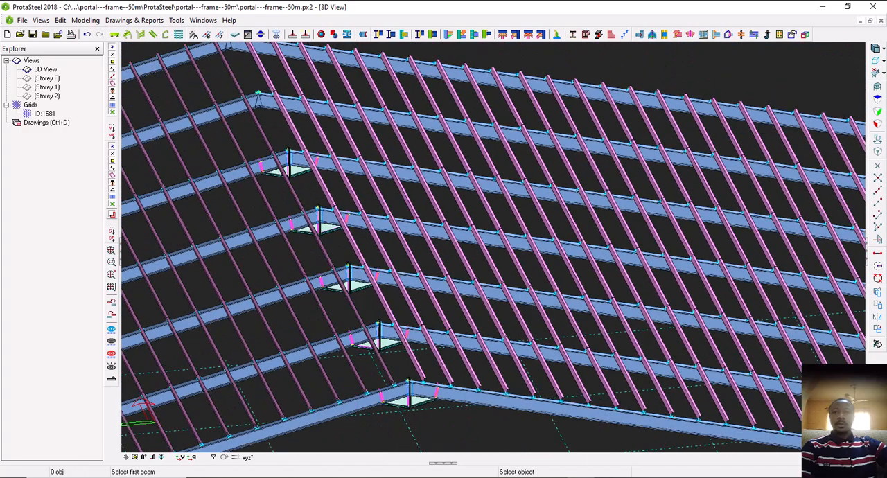
pyautogui.moveTo(347, 201); pyautogui.dragTo(388, 185, button='middle')
pyautogui.scroll(-2, 332, 191)
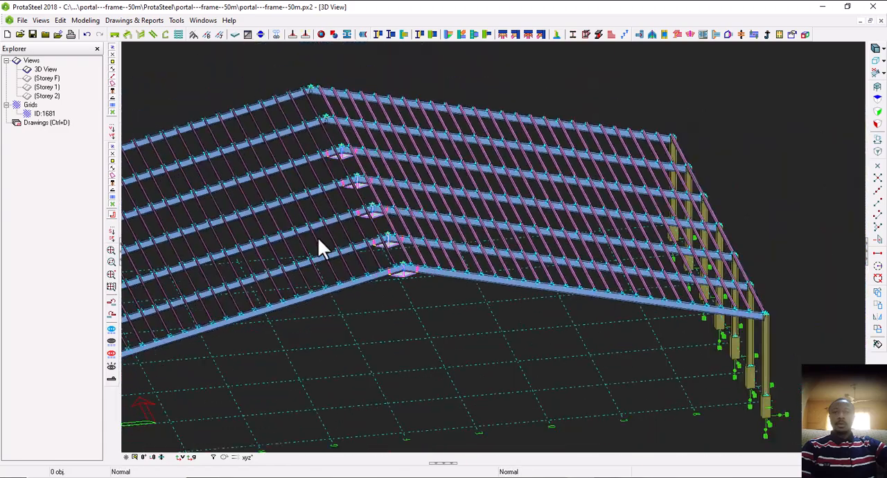
# Examine the haunched eave and apex connections across the portal frames
pyautogui.moveTo(318, 247); pyautogui.dragTo(411, 225, button='middle')
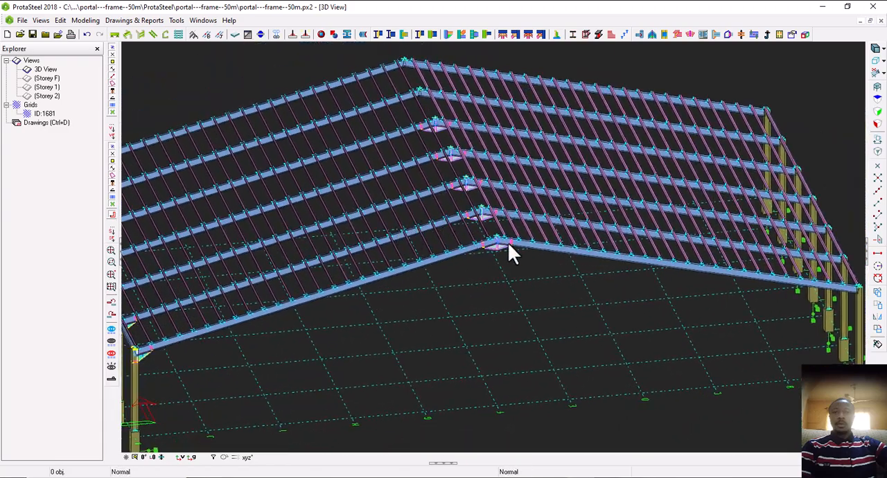
pyautogui.moveTo(508, 242); pyautogui.dragTo(532, 241, button='middle')
pyautogui.scroll(4, 406, 249)
pyautogui.moveTo(408, 249); pyautogui.dragTo(376, 254, button='middle')
pyautogui.moveTo(386, 203); pyautogui.dragTo(463, 260, button='middle')
pyautogui.moveTo(356, 258); pyautogui.dragTo(370, 273, button='middle')
pyautogui.scroll(3, 371, 273)
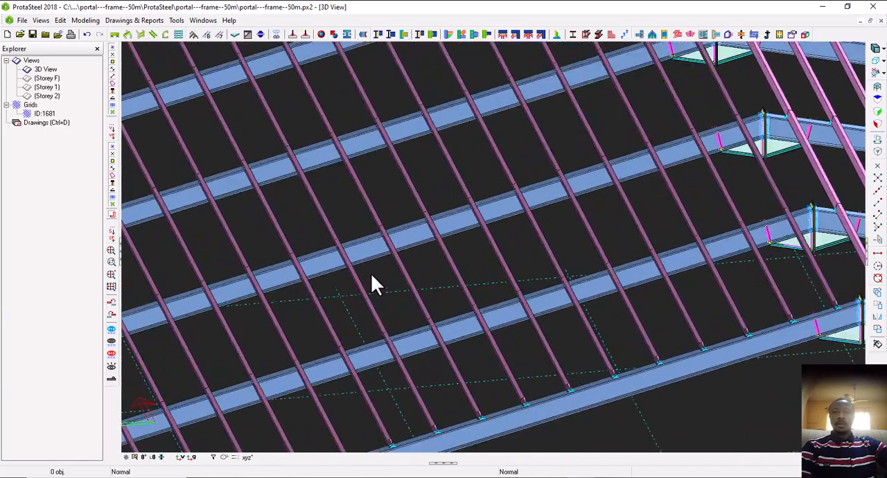
pyautogui.scroll(-5, 429, 226)
pyautogui.scroll(-5, 423, 239)
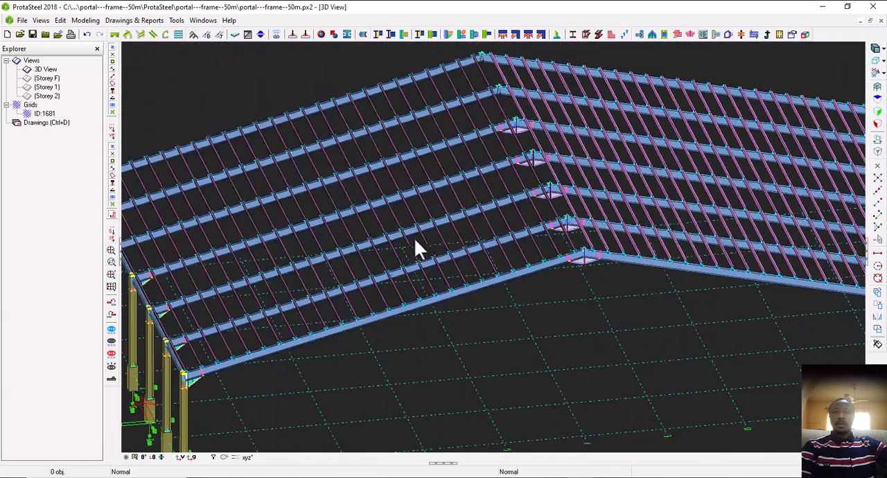
pyautogui.moveTo(416, 248); pyautogui.dragTo(435, 248, button='middle')
pyautogui.scroll(3, 399, 282)
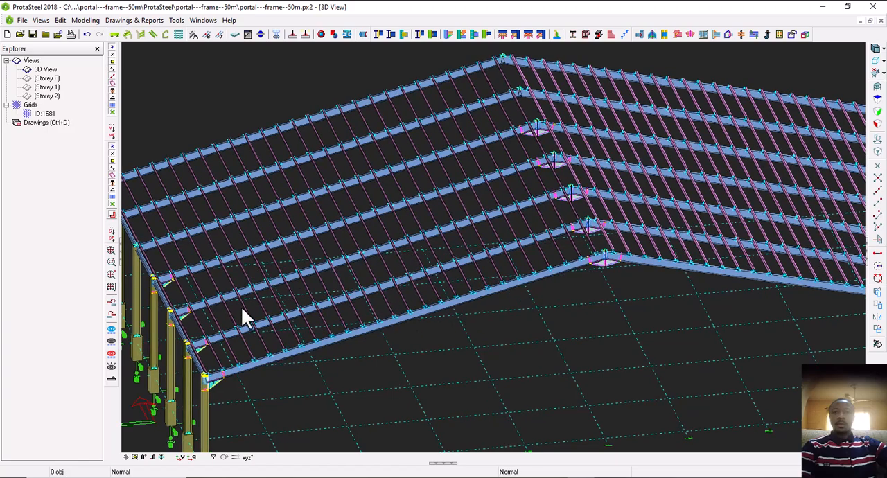
# Create a purlin/girt connection on the second frame's rafter, joining the two purlins that meet just past the eave haunch
pyautogui.scroll(3, 192, 350)
pyautogui.moveTo(206, 347); pyautogui.dragTo(205, 345, button='middle')
pyautogui.moveTo(282, 310); pyautogui.dragTo(253, 307, button='middle')
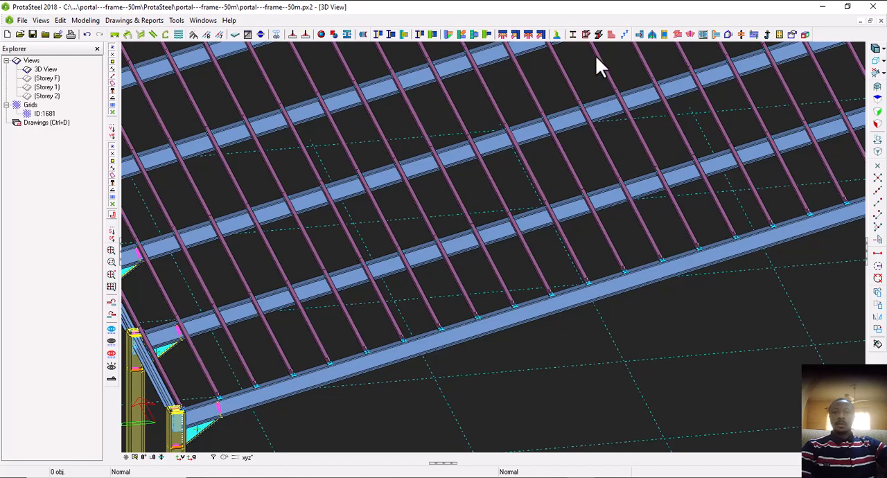
pyautogui.scroll(2, 201, 312)
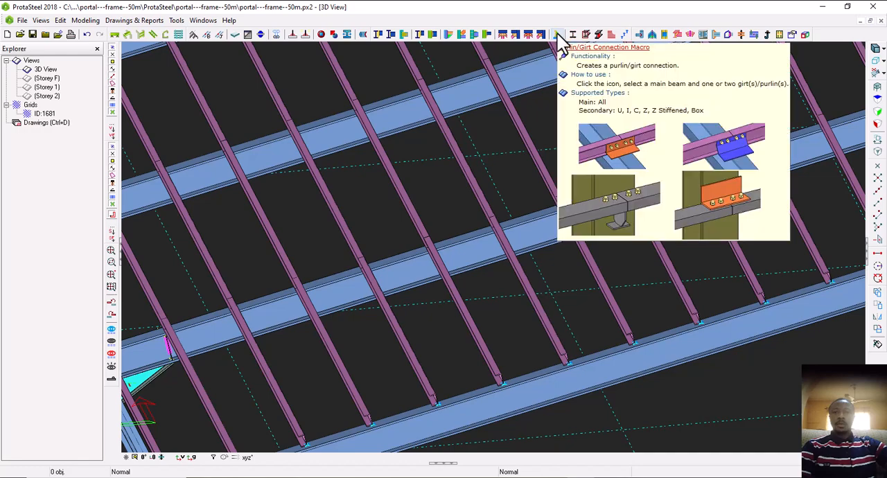
pyautogui.click(557, 34)
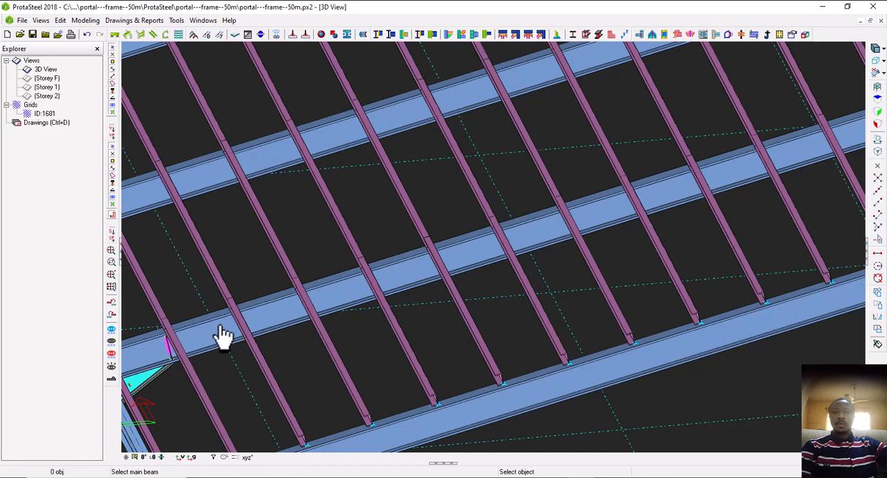
pyautogui.scroll(3, 228, 326)
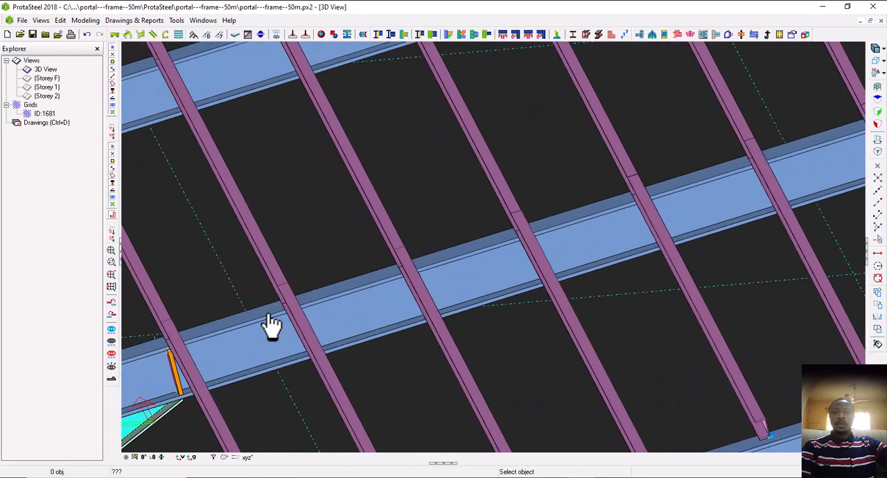
pyautogui.click(271, 322)
pyautogui.click(276, 277)
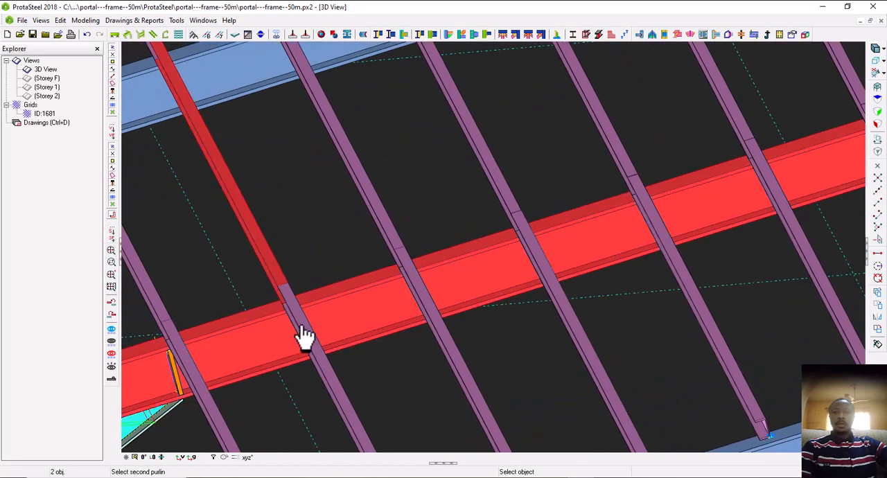
pyautogui.click(305, 338)
pyautogui.scroll(2, 301, 318)
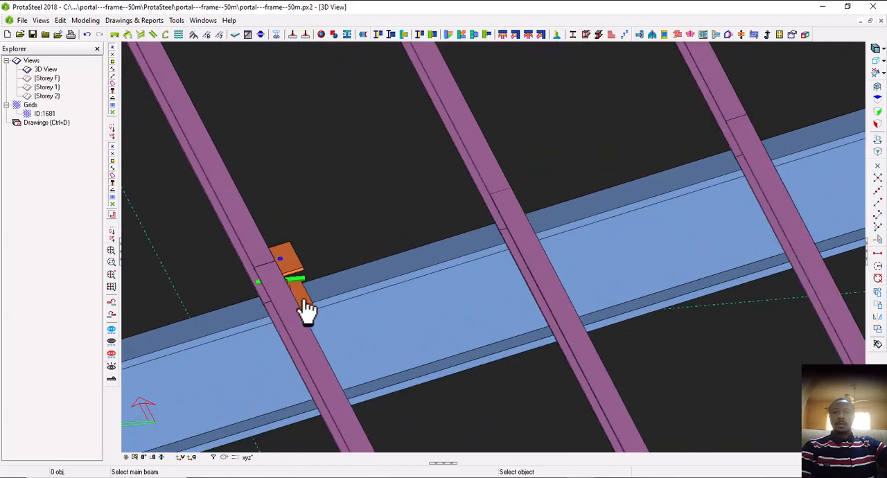
pyautogui.scroll(-4, 309, 312)
pyautogui.press('Escape')
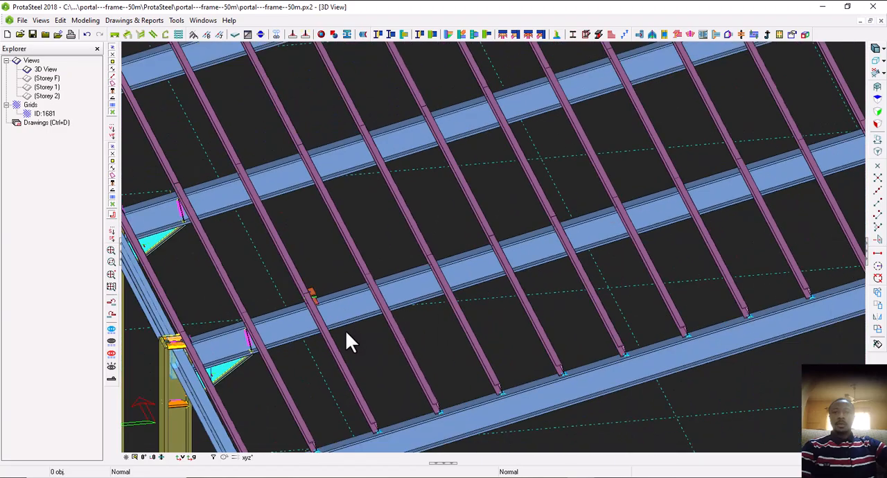
# Change the new purlin connection's support type to Angle Type in its macro properties and apply it
pyautogui.scroll(3, 298, 305)
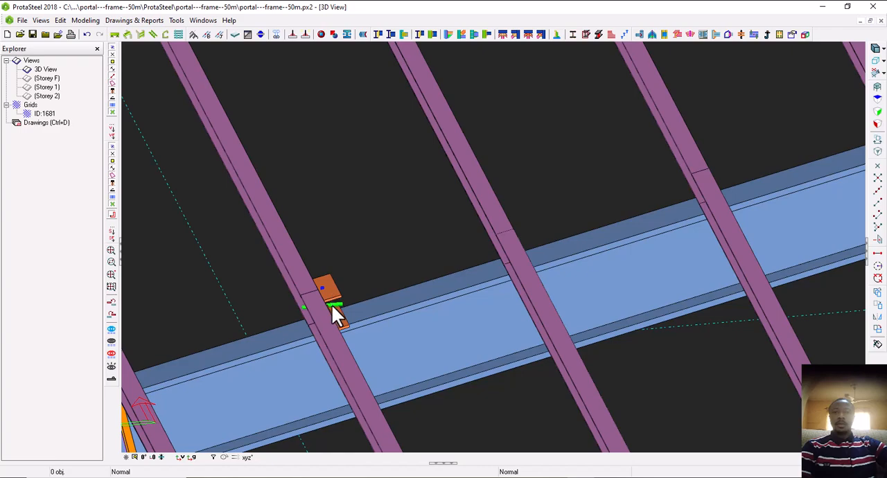
pyautogui.scroll(2, 334, 315)
pyautogui.click(345, 305)
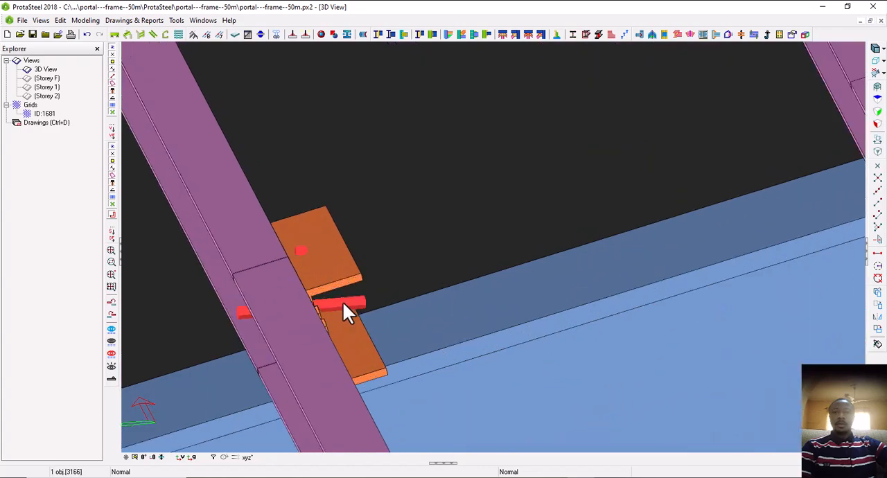
pyautogui.doubleClick(338, 302)
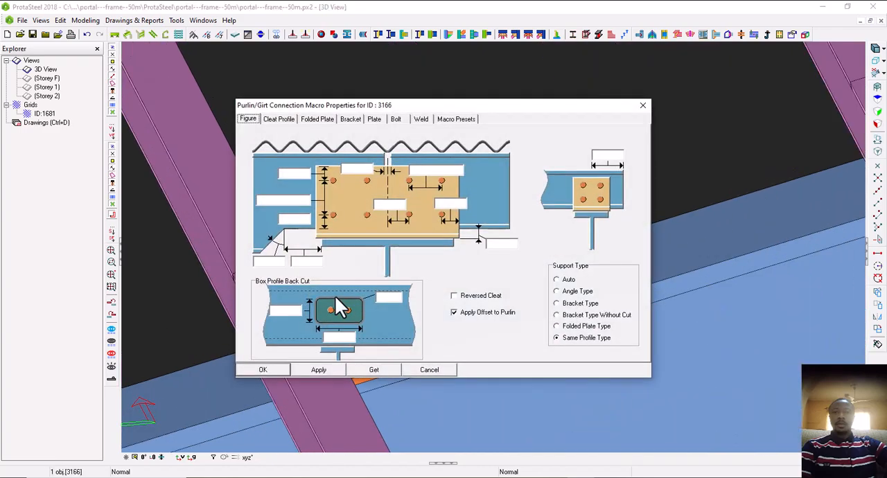
pyautogui.moveTo(423, 105); pyautogui.dragTo(596, 100)
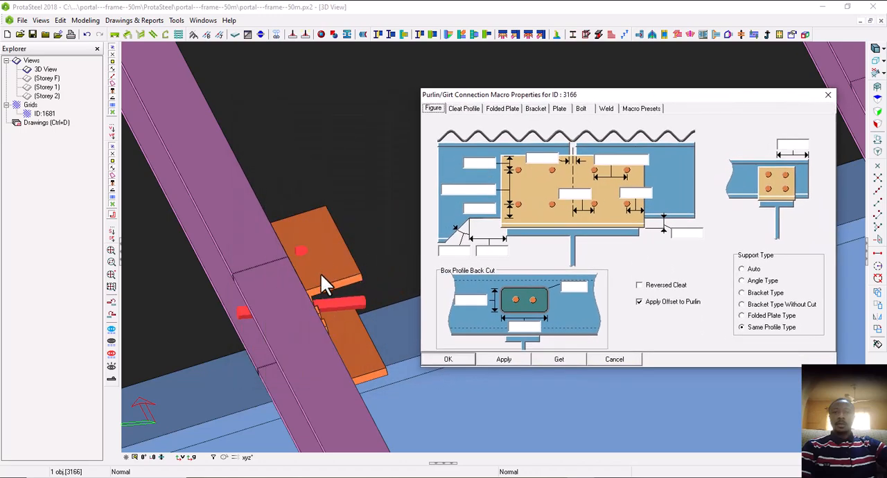
pyautogui.click(744, 281)
pyautogui.click(504, 358)
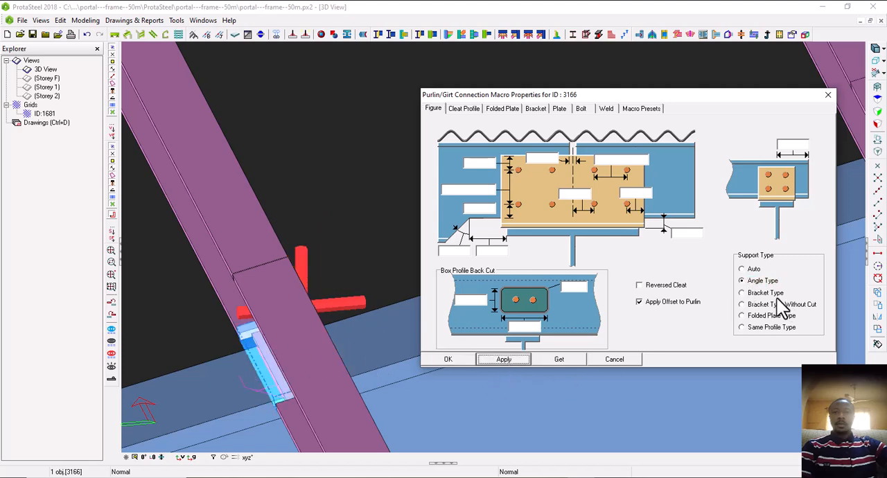
# Try the Bracket, Bracket Without Cut, Folded Plate, Same Profile and Angle support types on the purlin connection, applying each one
pyautogui.click(744, 294)
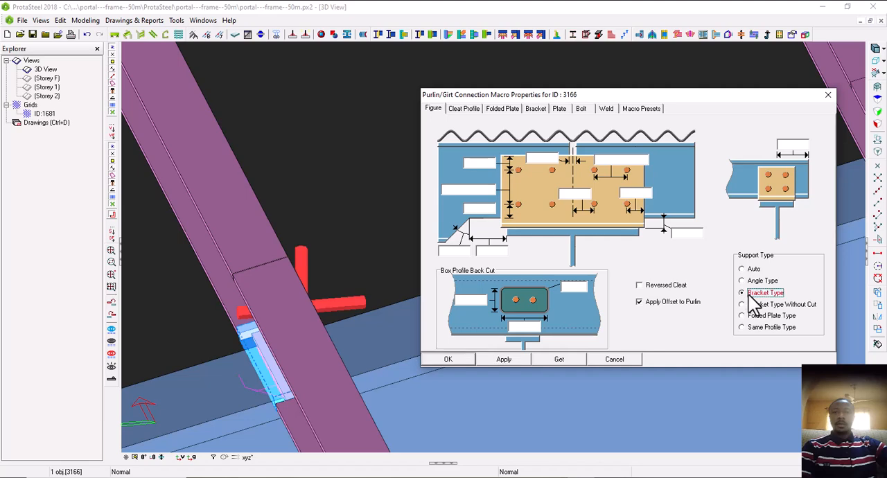
pyautogui.click(516, 361)
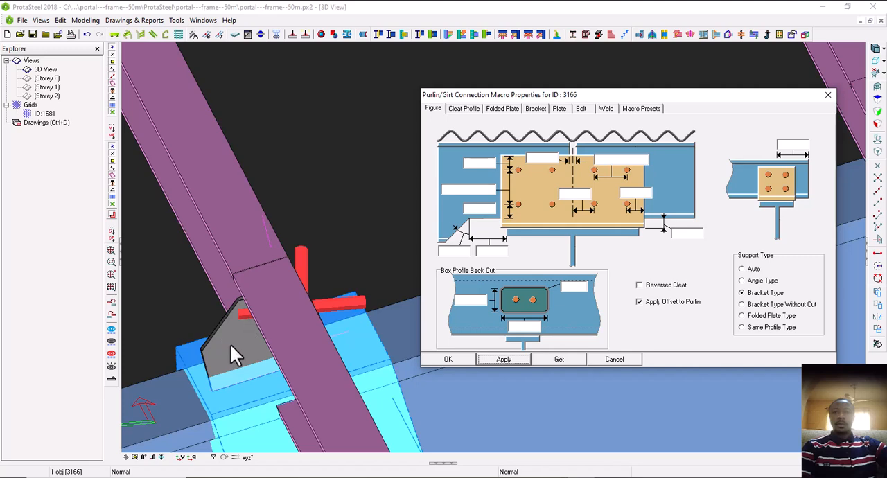
pyautogui.click(750, 305)
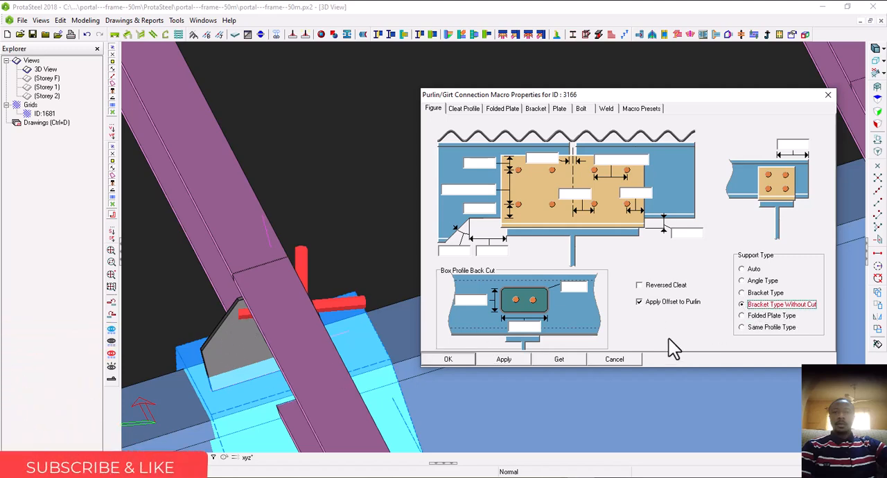
pyautogui.click(516, 357)
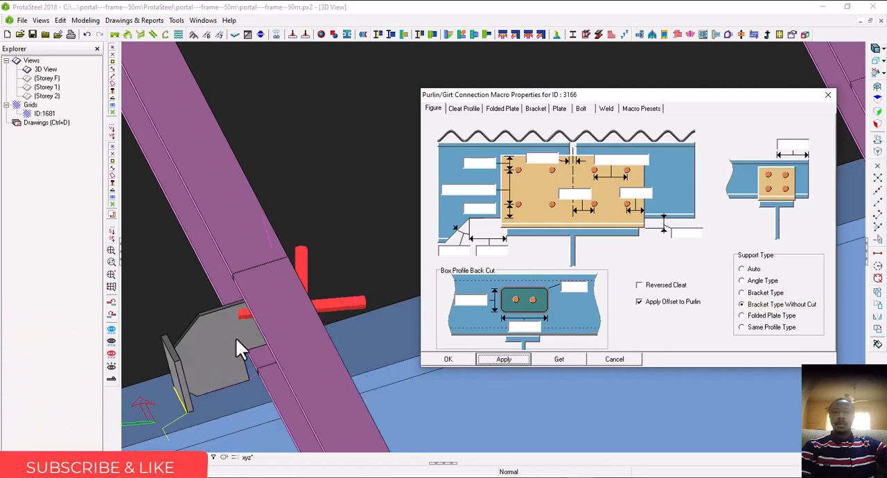
pyautogui.click(743, 316)
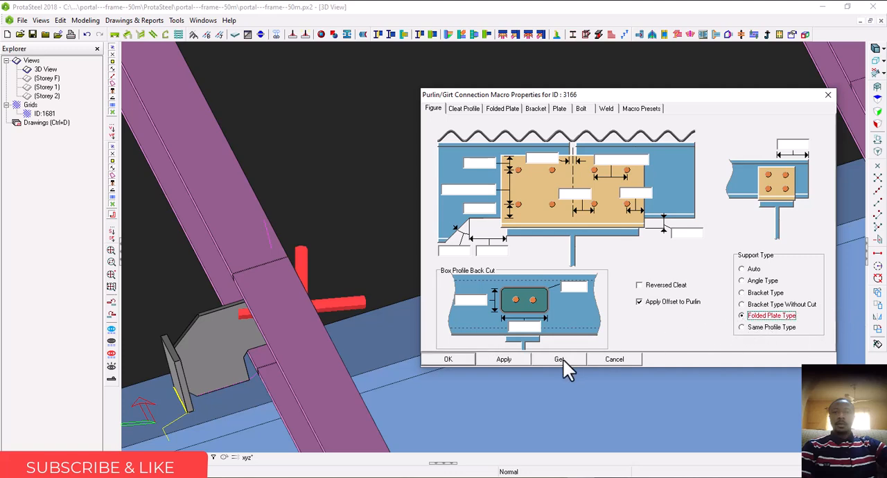
pyautogui.click(516, 360)
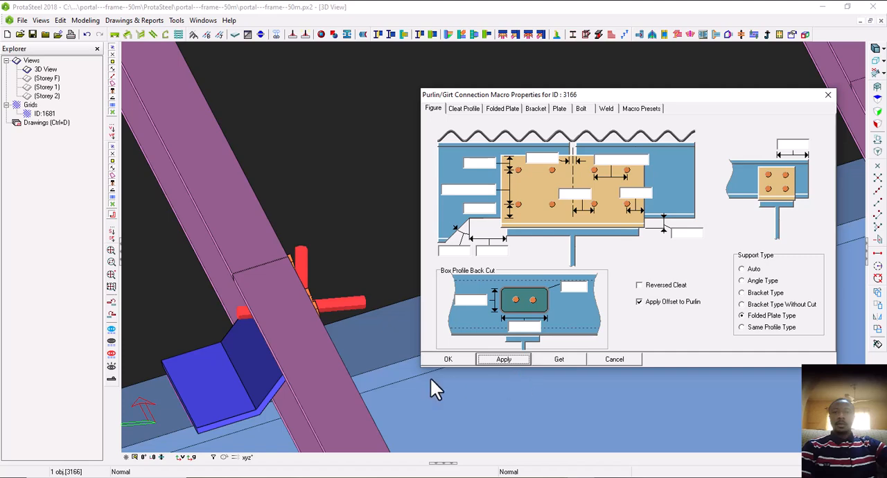
pyautogui.click(743, 328)
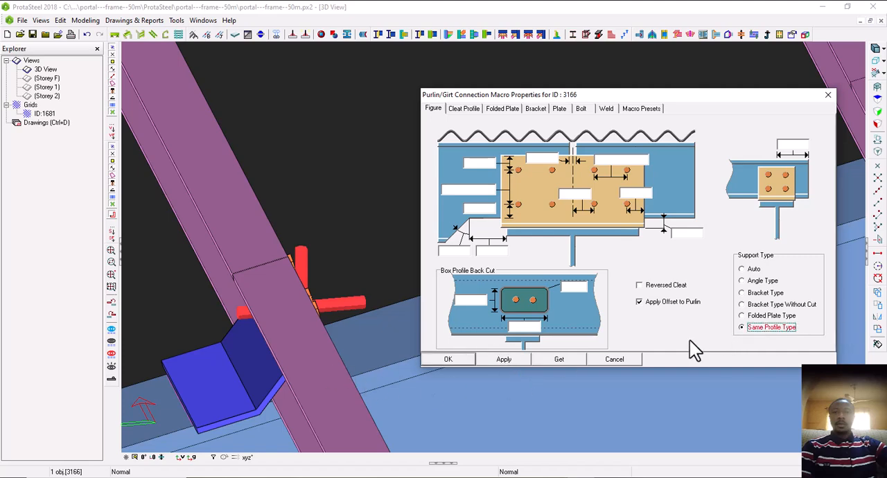
pyautogui.click(517, 359)
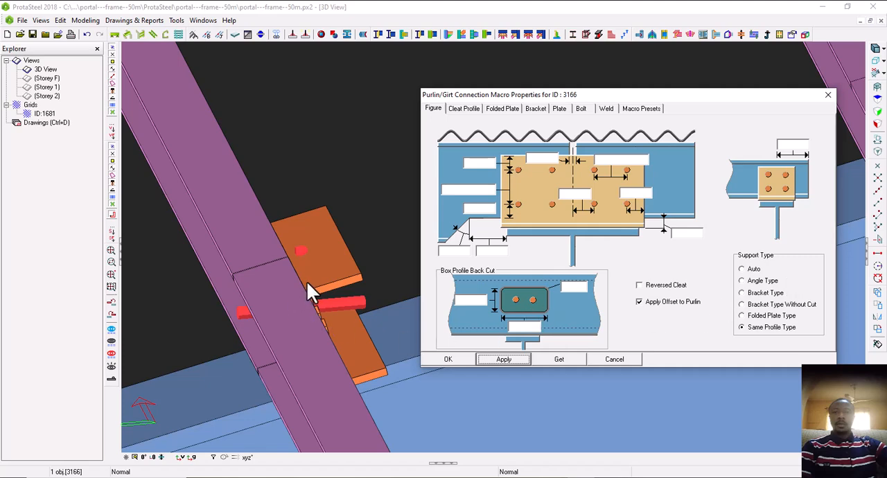
pyautogui.click(762, 281)
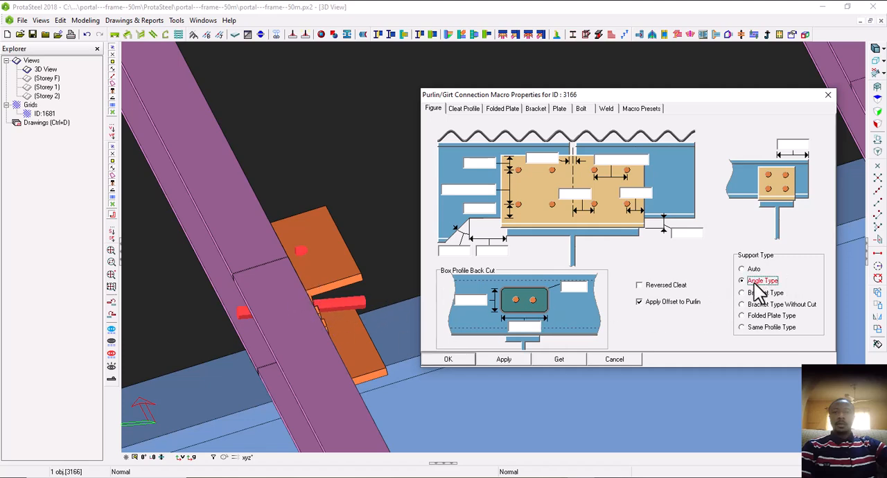
pyautogui.click(509, 360)
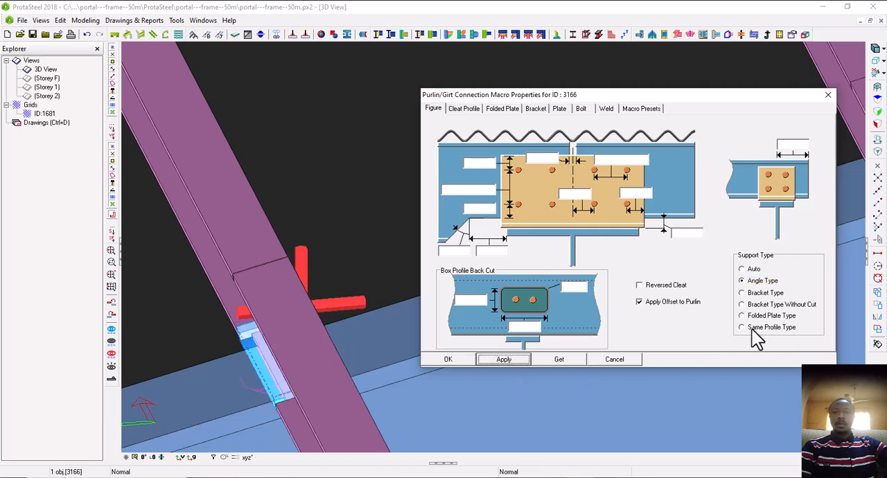
# Set the purlin connection's support type to Same Profile Type, apply it and close the macro properties
pyautogui.click(750, 328)
pyautogui.click(515, 362)
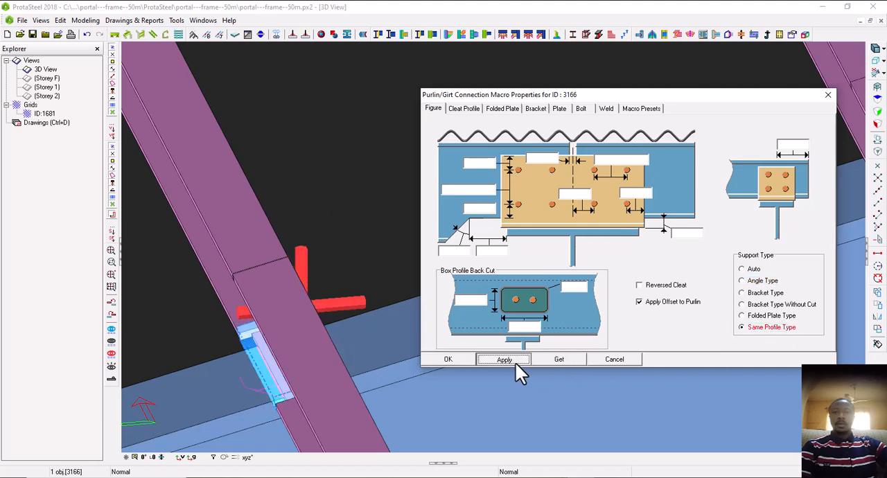
pyautogui.click(447, 359)
pyautogui.click(468, 241)
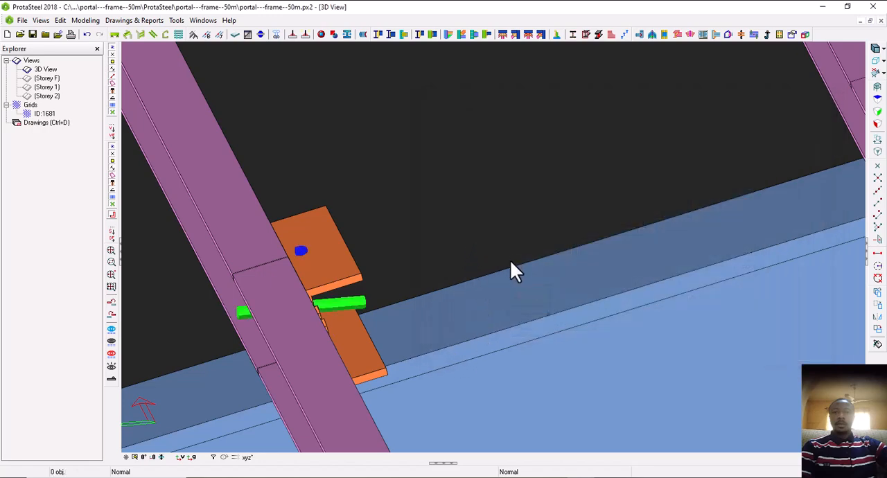
# Add a purlin connection on the second frame's rafter where the two purlins meet at the end of the eave haunch
pyautogui.scroll(-6, 526, 287)
pyautogui.scroll(3, 517, 305)
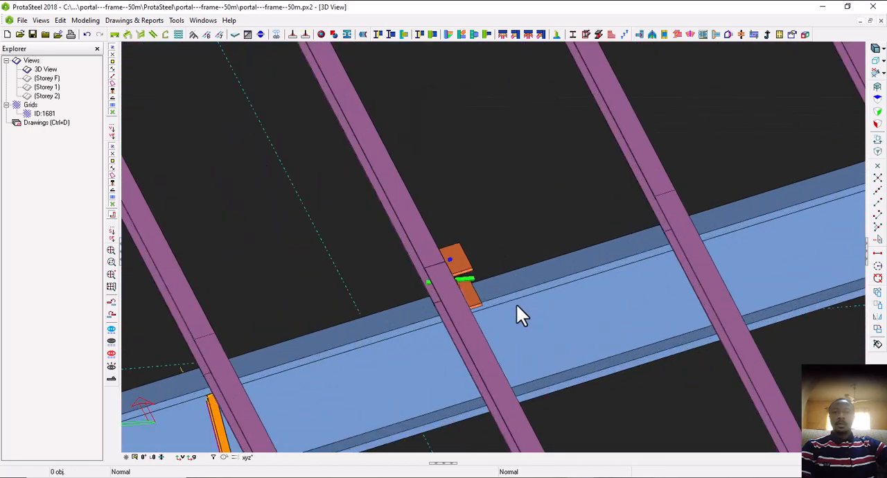
pyautogui.moveTo(491, 285); pyautogui.dragTo(493, 325, button='middle')
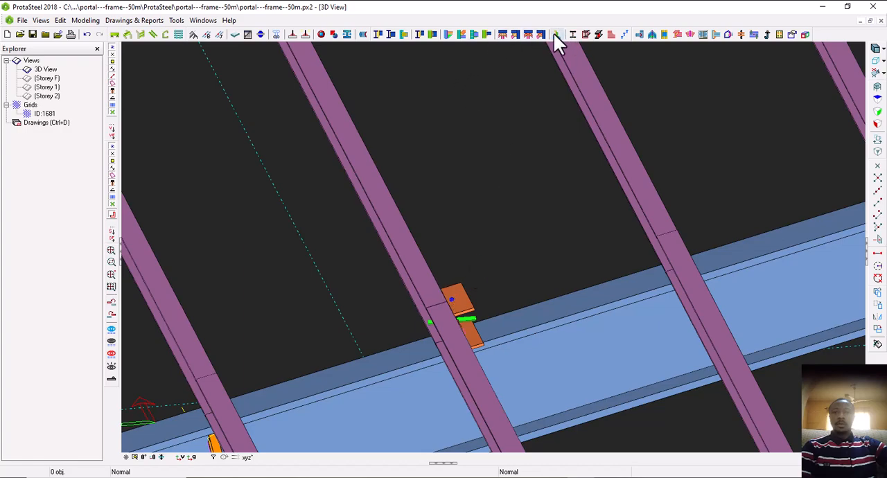
pyautogui.scroll(-5, 541, 115)
pyautogui.scroll(3, 407, 243)
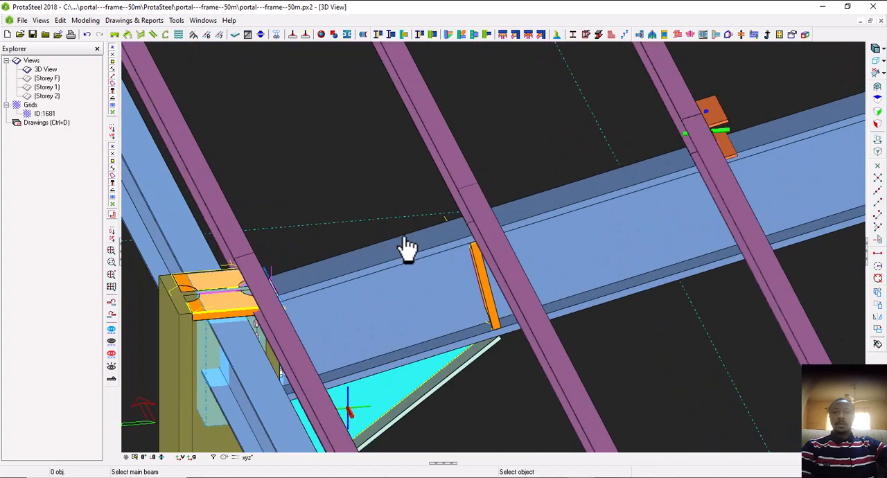
pyautogui.click(428, 255)
pyautogui.click(476, 219)
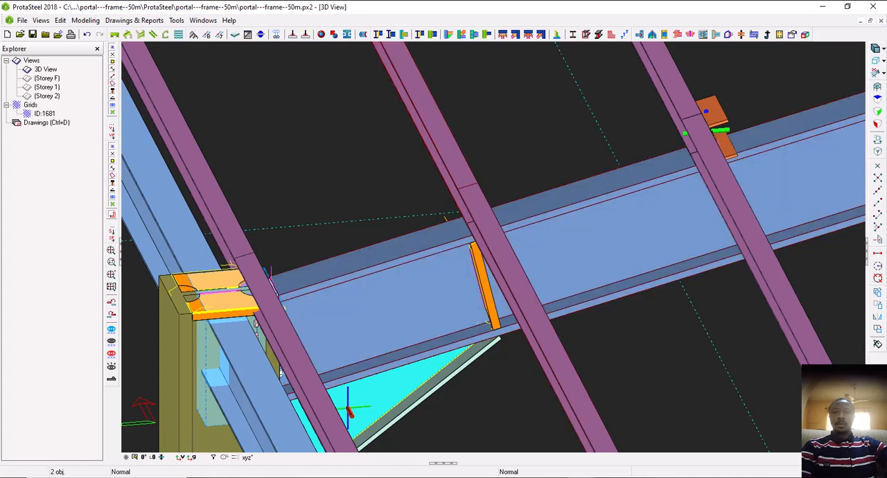
# Add purlin connections on the second frame's rafter at the third and fourth purlin lines, counting from the eave haunch's end
pyautogui.scroll(-4, 310, 215)
pyautogui.click(587, 160)
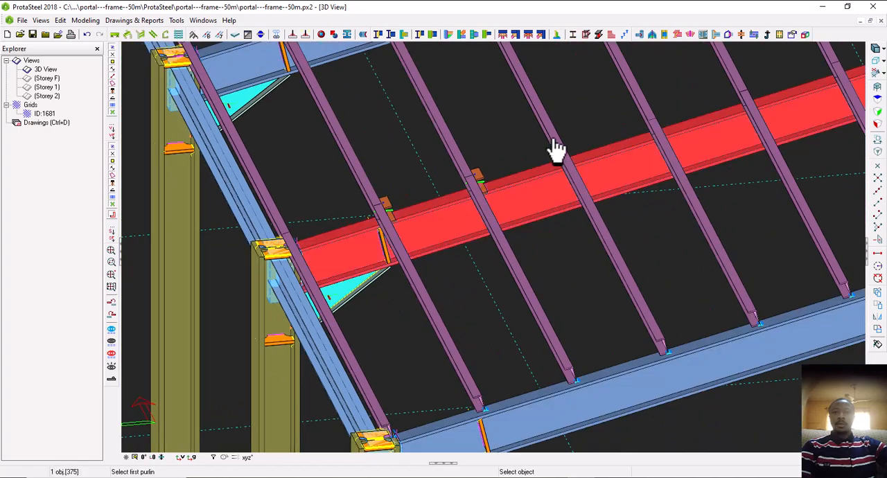
pyautogui.click(555, 142)
pyautogui.click(577, 184)
pyautogui.scroll(-3, 577, 183)
pyautogui.moveTo(577, 183); pyautogui.dragTo(489, 199, button='middle')
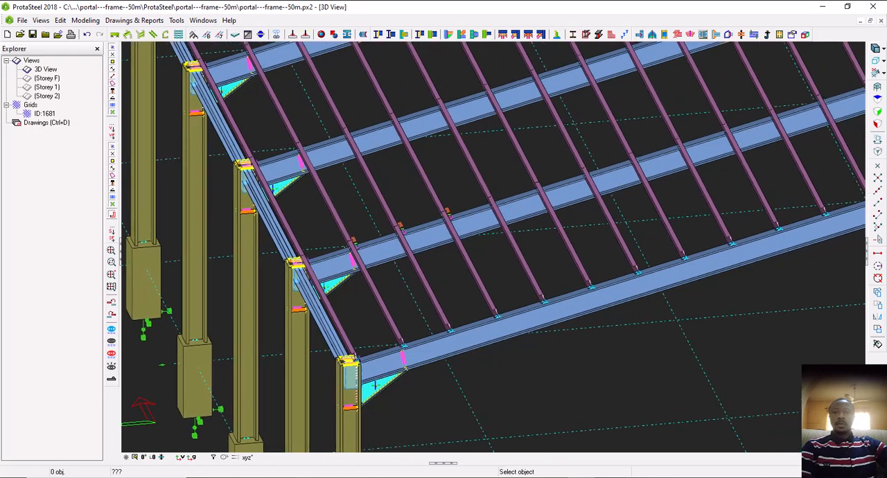
pyautogui.scroll(5, 511, 201)
pyautogui.click(465, 153)
pyautogui.click(454, 164)
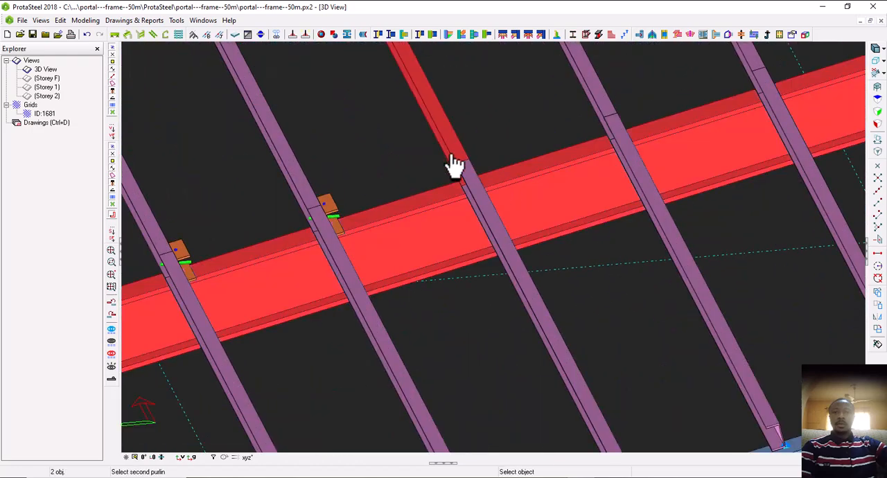
pyautogui.click(484, 211)
# Add purlin connections on the same rafter at the fifth and sixth purlin lines from the eave haunch's end
pyautogui.click(614, 170)
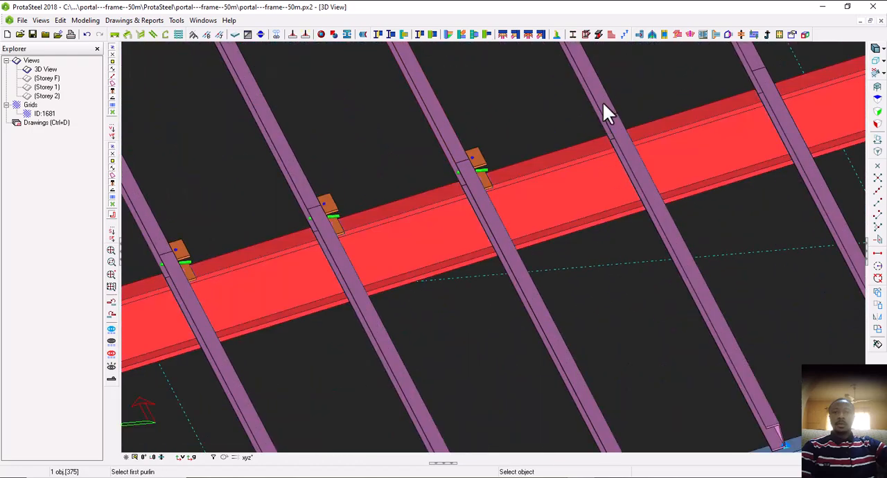
pyautogui.click(603, 104)
pyautogui.click(624, 145)
pyautogui.scroll(-4, 638, 160)
pyautogui.moveTo(642, 165); pyautogui.dragTo(554, 185, button='middle')
pyautogui.scroll(2, 627, 150)
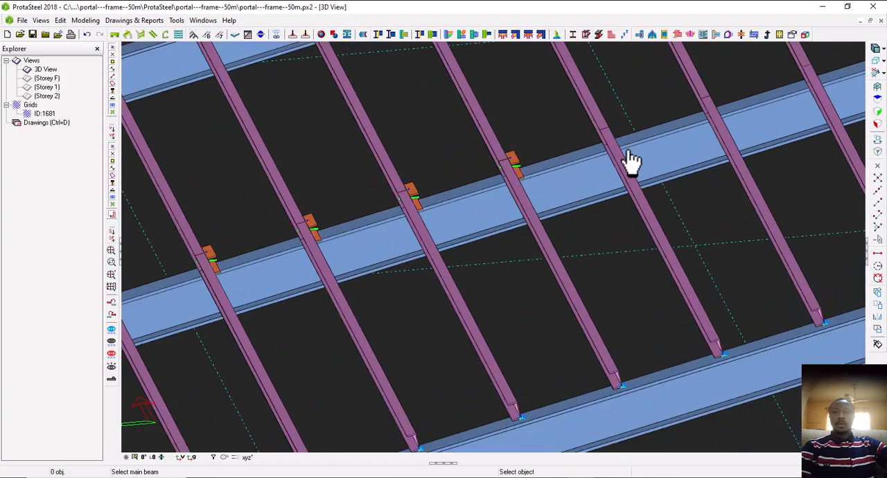
pyautogui.click(632, 160)
pyautogui.click(594, 118)
pyautogui.click(610, 155)
# Add a purlin connection at the seventh purlin line on the second frame's rafter and end the command
pyautogui.scroll(-1, 611, 154)
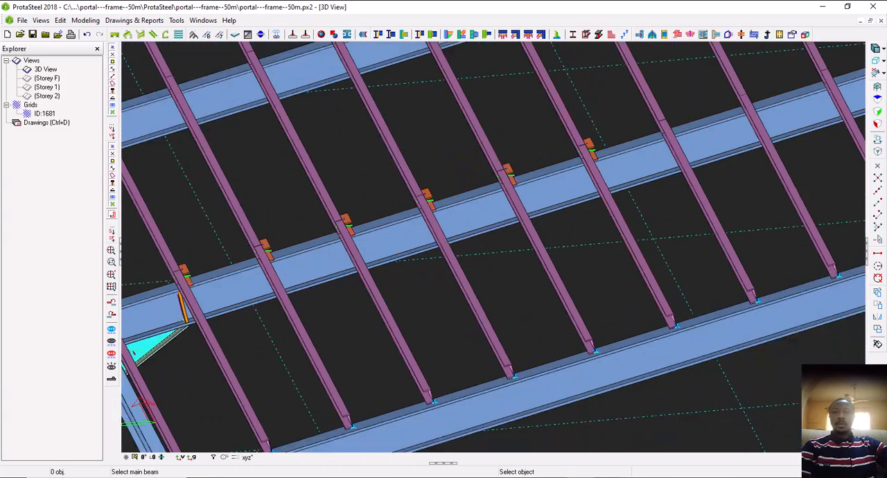
pyautogui.scroll(-2, 604, 178)
pyautogui.scroll(3, 630, 173)
pyautogui.click(630, 173)
pyautogui.click(559, 128)
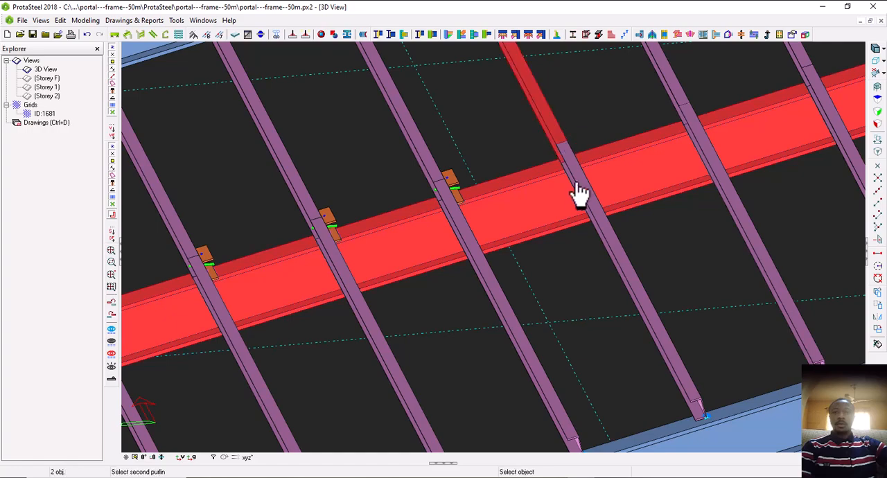
pyautogui.click(587, 210)
pyautogui.press('Escape')
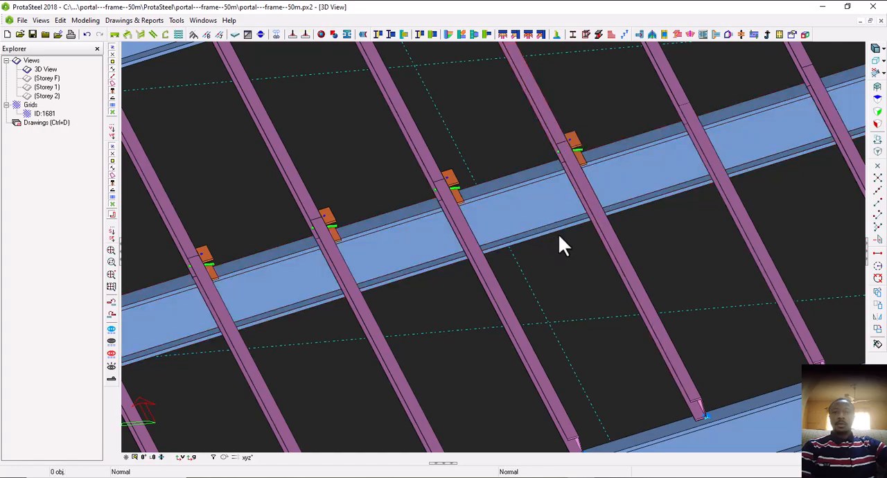
# Examine the row of purlin connections on the second frame's rafter from several angles
pyautogui.click(574, 142)
pyautogui.moveTo(560, 161); pyautogui.dragTo(534, 152, button='middle')
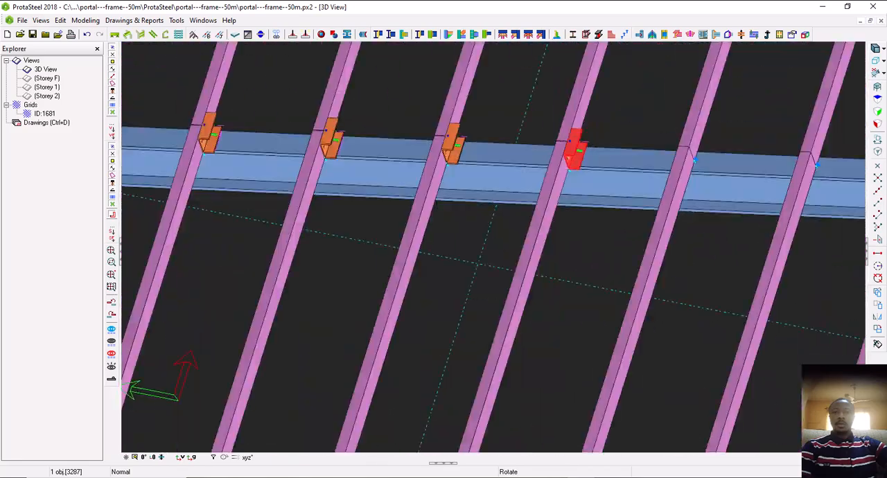
pyautogui.moveTo(590, 165); pyautogui.dragTo(558, 139, button='middle')
pyautogui.scroll(3, 576, 151)
pyautogui.moveTo(534, 192); pyautogui.dragTo(525, 185, button='middle')
pyautogui.scroll(-3, 525, 185)
pyautogui.scroll(-6, 511, 203)
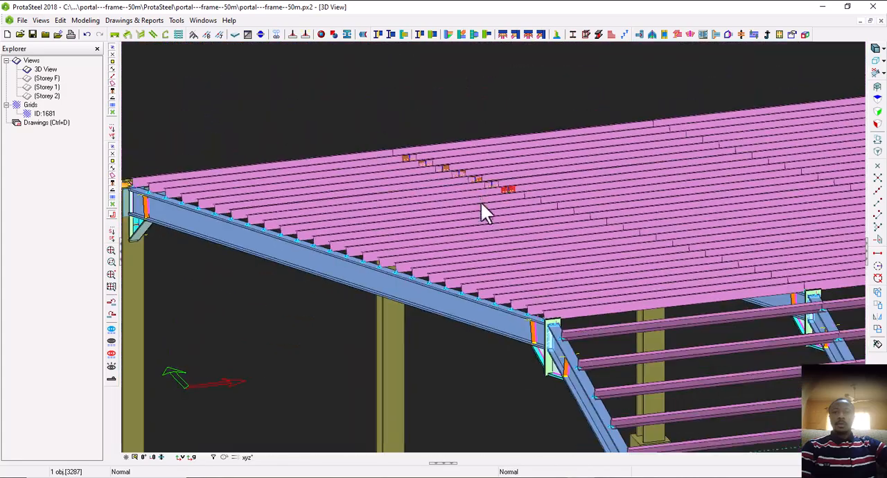
pyautogui.moveTo(481, 201); pyautogui.dragTo(557, 196, button='middle')
pyautogui.scroll(3, 532, 195)
pyautogui.click(536, 257)
# Add purlin connections at the next two unconnected purlin lines up the second frame's rafter, the eighth and ninth from the haunch's end
pyautogui.moveTo(485, 285); pyautogui.dragTo(500, 259, button='middle')
pyautogui.scroll(3, 515, 203)
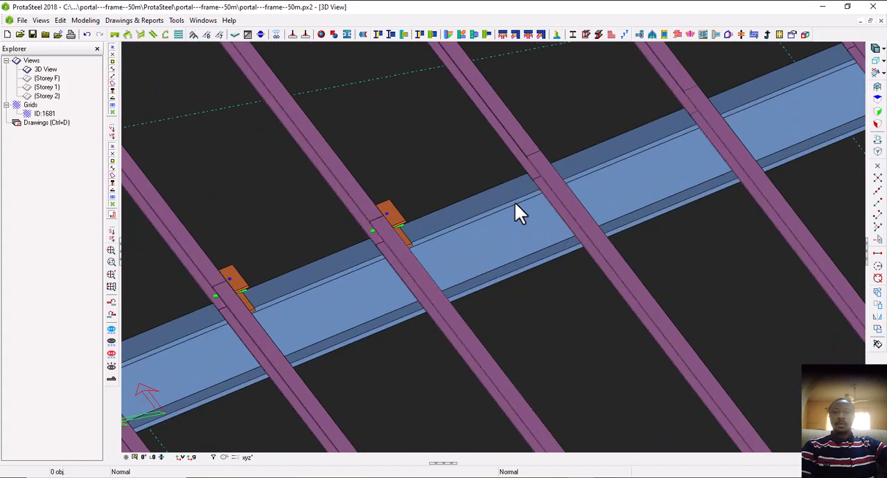
pyautogui.click(557, 35)
pyautogui.click(506, 218)
pyautogui.click(509, 143)
pyautogui.click(560, 191)
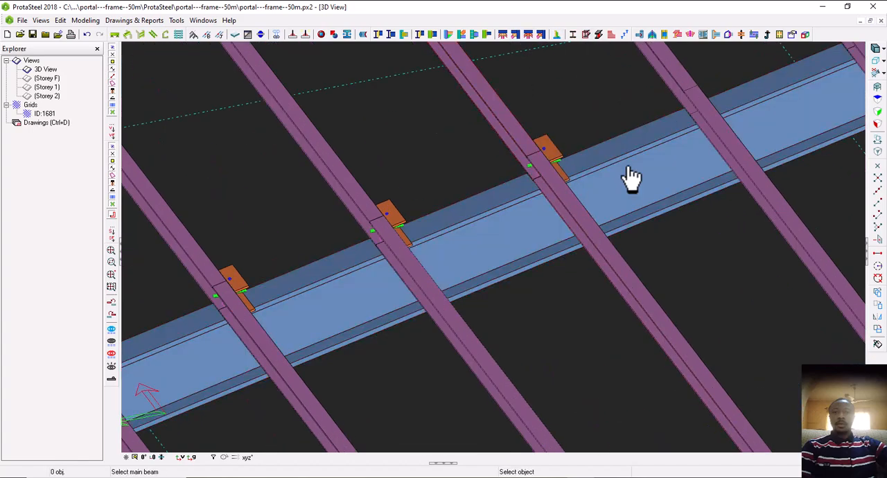
pyautogui.click(684, 151)
pyautogui.click(674, 79)
pyautogui.click(715, 123)
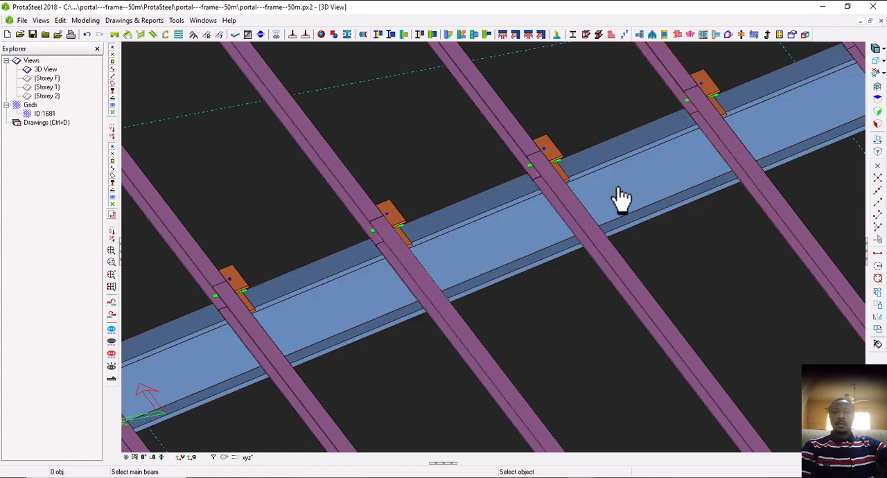
# Continue the purlin connections up the second frame's rafter at the tenth and eleventh purlin lines
pyautogui.scroll(-4, 622, 197)
pyautogui.scroll(4, 678, 147)
pyautogui.click(570, 178)
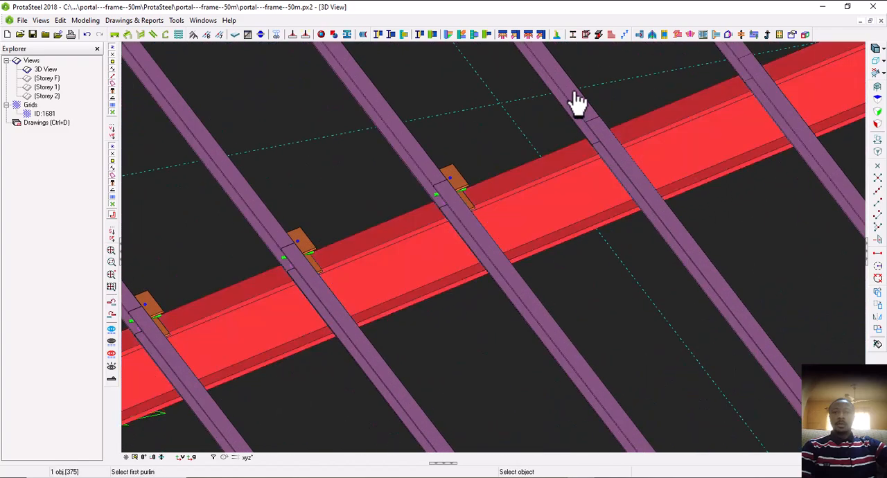
pyautogui.click(573, 99)
pyautogui.click(610, 153)
pyautogui.scroll(-2, 707, 192)
pyautogui.scroll(2, 607, 202)
pyautogui.click(607, 200)
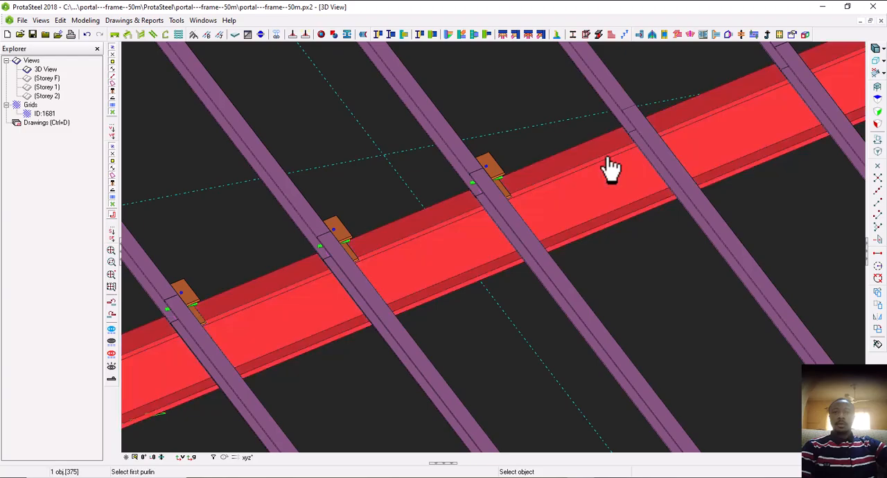
pyautogui.click(620, 113)
pyautogui.click(645, 128)
# Add a purlin connection around mid-length of the second frame's rafter on the opposite roof slope
pyautogui.scroll(-1, 644, 129)
pyautogui.scroll(-5, 638, 173)
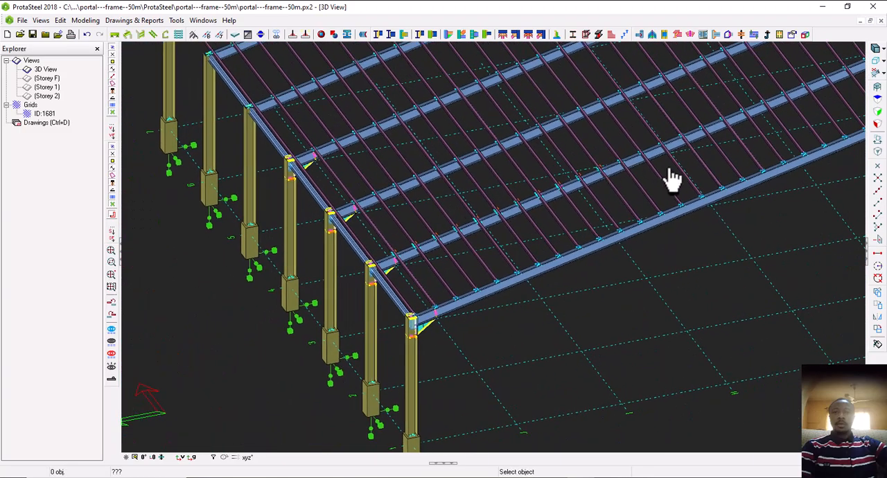
pyautogui.moveTo(661, 169); pyautogui.dragTo(665, 159, button='middle')
pyautogui.moveTo(610, 191); pyautogui.dragTo(535, 237, button='middle')
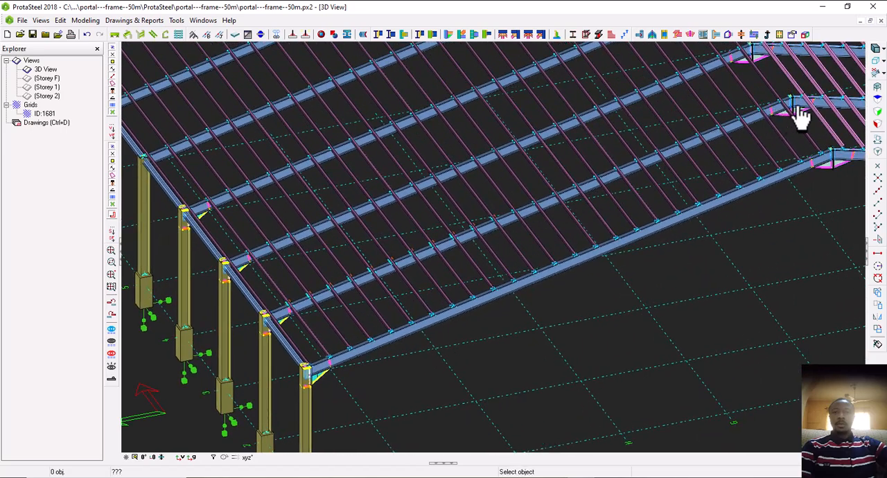
pyautogui.moveTo(746, 117); pyautogui.dragTo(414, 245, button='middle')
pyautogui.moveTo(711, 232); pyautogui.dragTo(520, 245, button='middle')
pyautogui.moveTo(619, 245); pyautogui.dragTo(585, 250, button='middle')
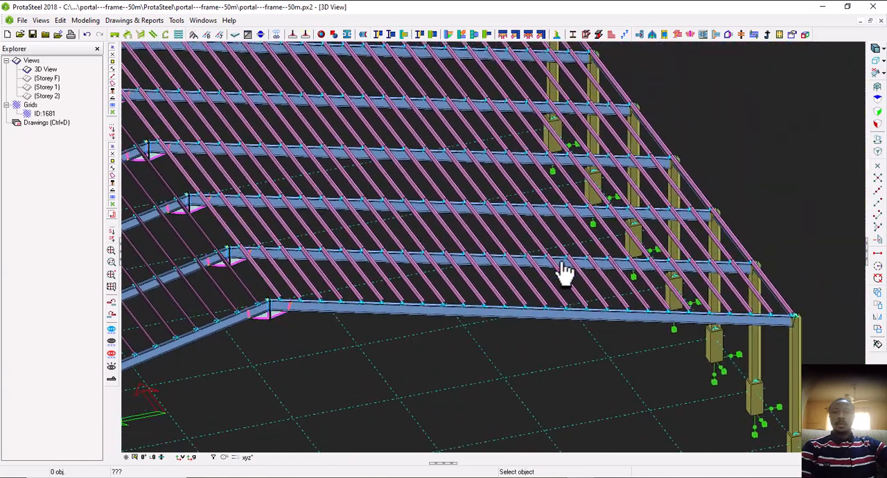
pyautogui.scroll(3, 556, 257)
pyautogui.click(536, 248)
pyautogui.scroll(2, 536, 249)
pyautogui.scroll(3, 554, 248)
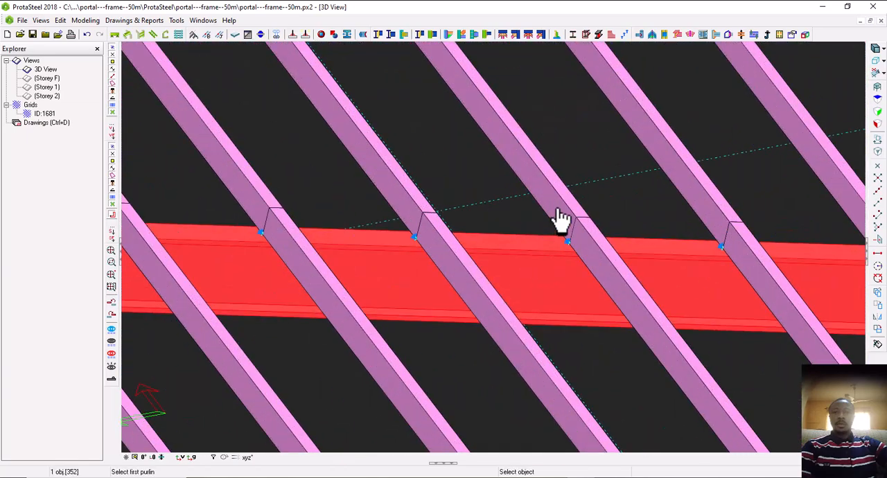
pyautogui.click(565, 201)
pyautogui.click(588, 252)
# Add purlin connections at the next three purlin lines toward the eaves on the second frame's opposite-slope rafter
pyautogui.scroll(-3, 586, 254)
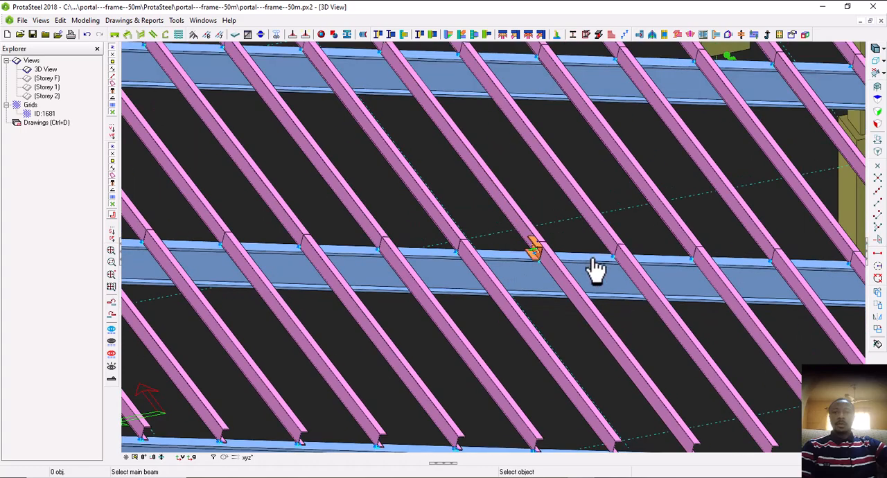
pyautogui.click(594, 266)
pyautogui.click(601, 232)
pyautogui.click(664, 269)
pyautogui.click(694, 262)
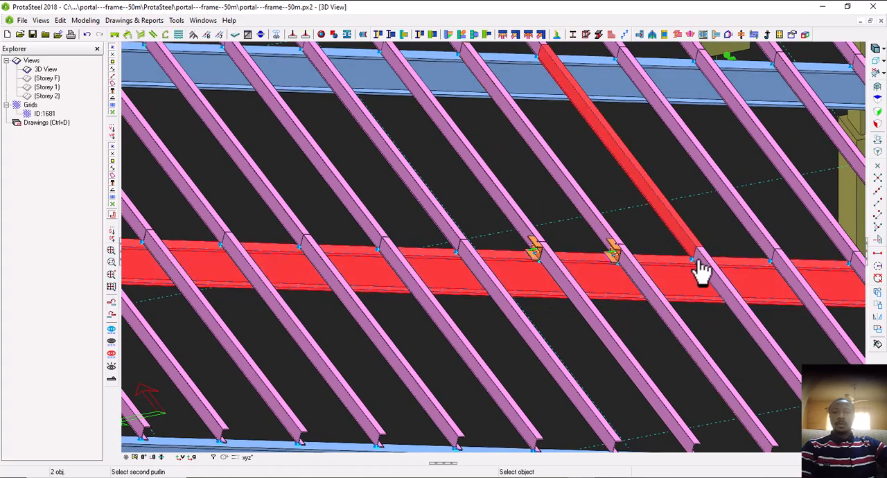
pyautogui.click(741, 269)
pyautogui.click(747, 228)
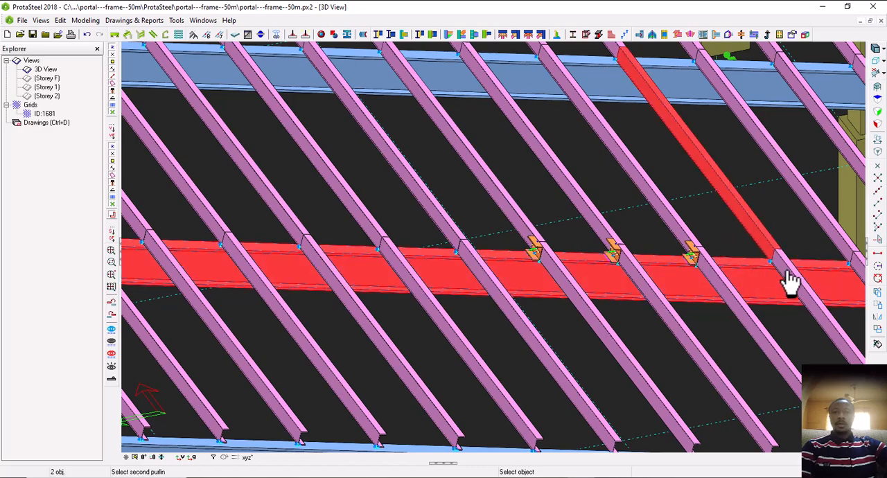
pyautogui.moveTo(791, 281); pyautogui.dragTo(535, 311, button='middle')
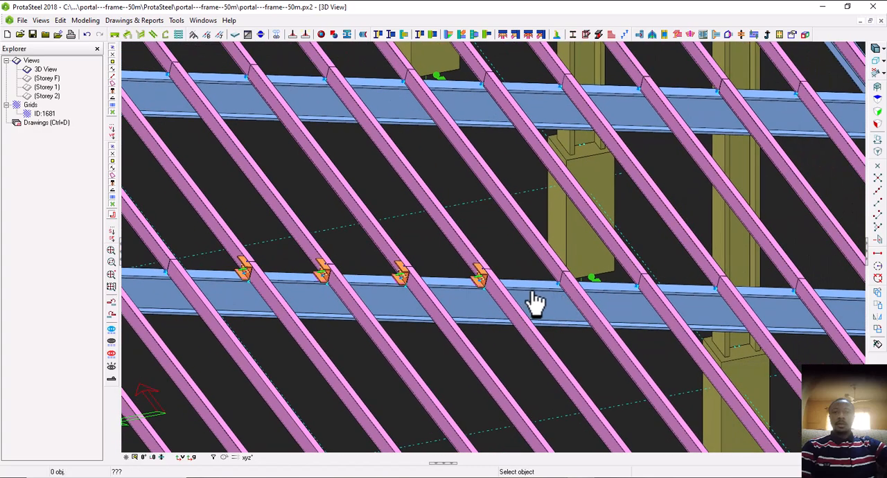
# Continue the purlin connections down the same rafter at the following four purlin lines, the fifth to eighth in the row
pyautogui.click(534, 303)
pyautogui.click(573, 295)
pyautogui.click(624, 278)
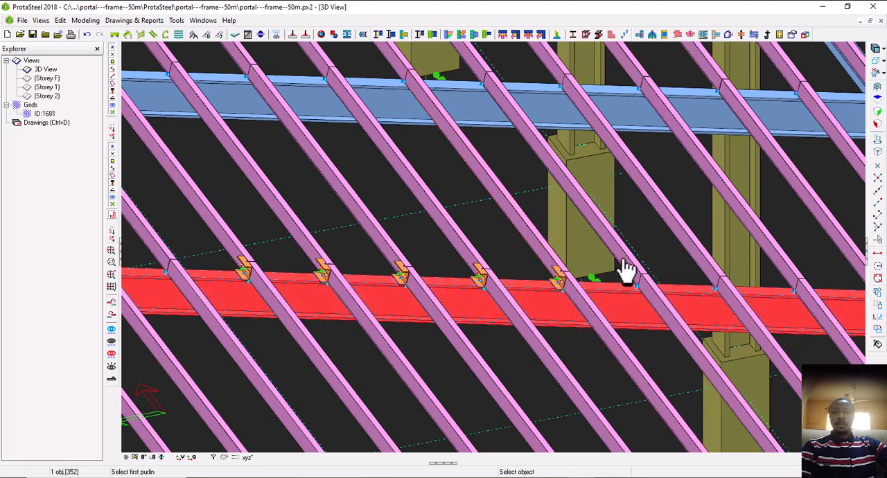
pyautogui.click(644, 294)
pyautogui.click(700, 305)
pyautogui.click(723, 293)
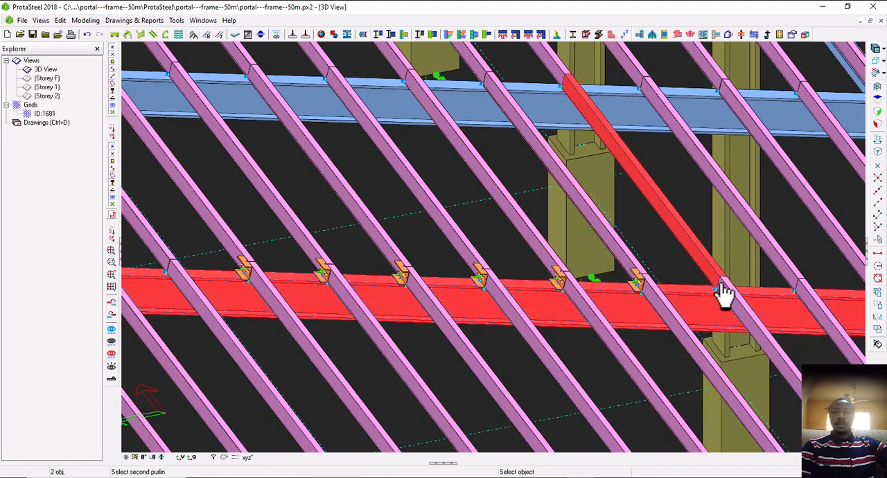
pyautogui.click(773, 285)
pyautogui.click(806, 297)
pyautogui.moveTo(806, 296); pyautogui.dragTo(471, 326, button='middle')
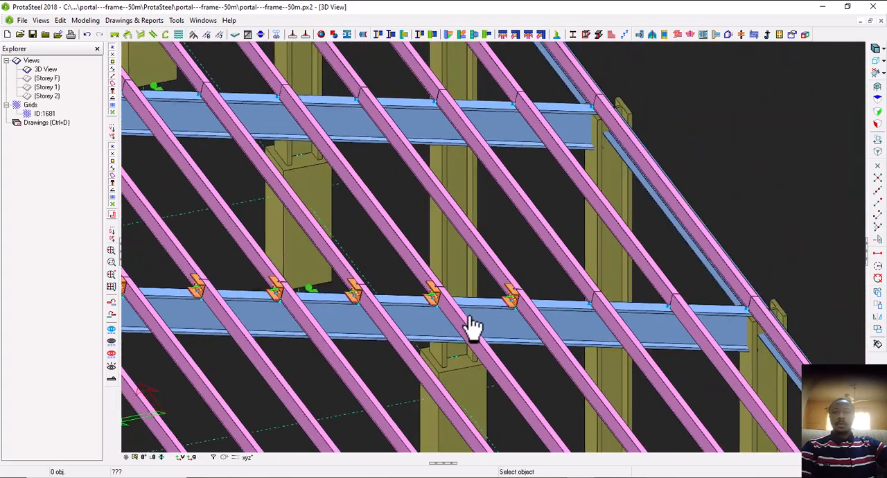
# Add purlin connections at the last three purlin lines of the rafter, ending with the eaves purlin above the column
pyautogui.click(571, 325)
pyautogui.click(575, 298)
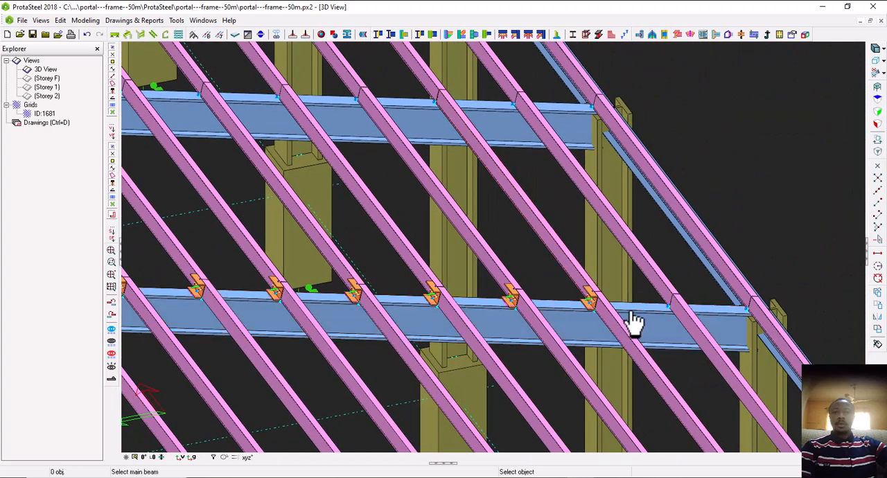
pyautogui.click(634, 322)
pyautogui.click(673, 311)
pyautogui.scroll(-2, 673, 311)
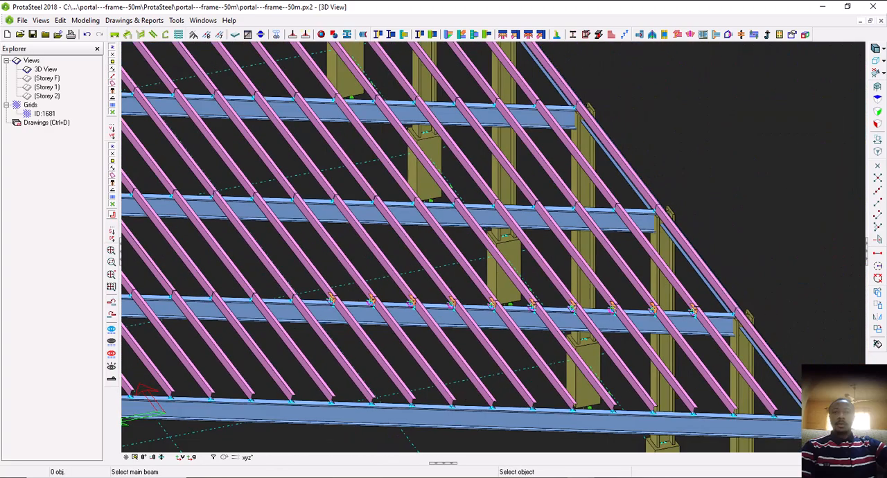
pyautogui.scroll(2, 729, 331)
pyautogui.click(728, 331)
pyautogui.click(733, 280)
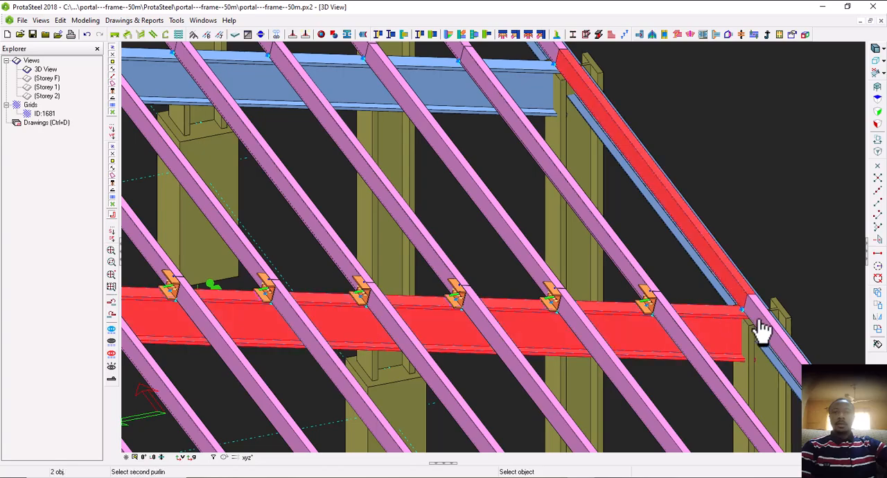
pyautogui.click(759, 322)
# Add purlin connections at the first two unconnected purlin lines on the apex side of the connected row
pyautogui.scroll(-5, 765, 325)
pyautogui.scroll(4, 426, 319)
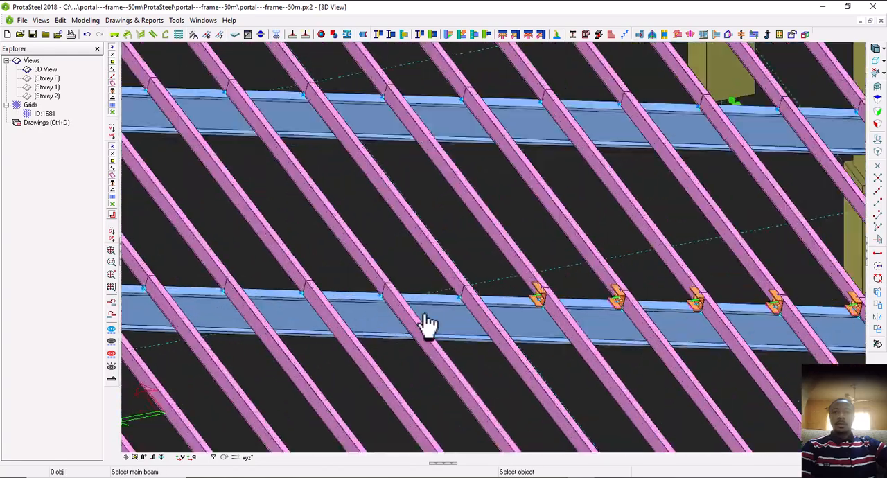
pyautogui.scroll(2, 430, 320)
pyautogui.click(443, 313)
pyautogui.click(465, 254)
pyautogui.click(520, 317)
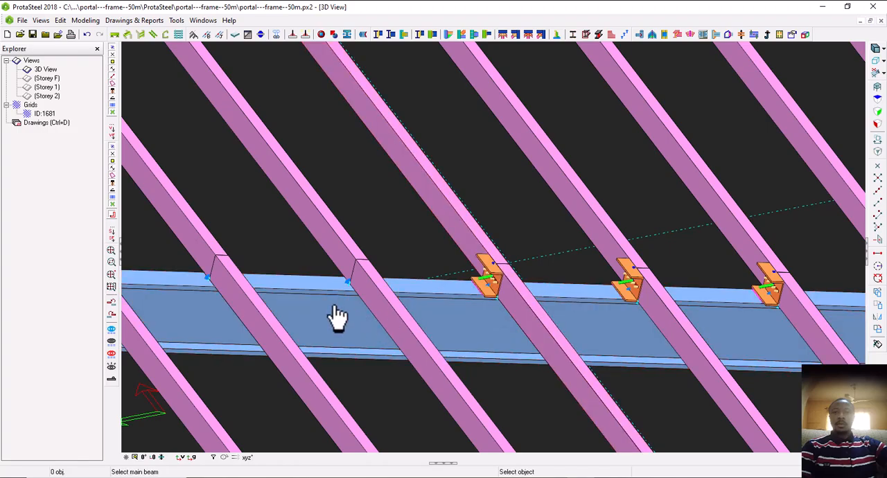
pyautogui.click(335, 307)
pyautogui.click(341, 264)
pyautogui.click(378, 301)
# Extend the connected row toward the apex with purlin connections at two more purlin lines of the second frame's rafter
pyautogui.scroll(-4, 381, 305)
pyautogui.moveTo(381, 305); pyautogui.dragTo(450, 308, button='middle')
pyautogui.scroll(4, 472, 312)
pyautogui.click(436, 323)
pyautogui.click(419, 263)
pyautogui.click(458, 291)
pyautogui.click(450, 301)
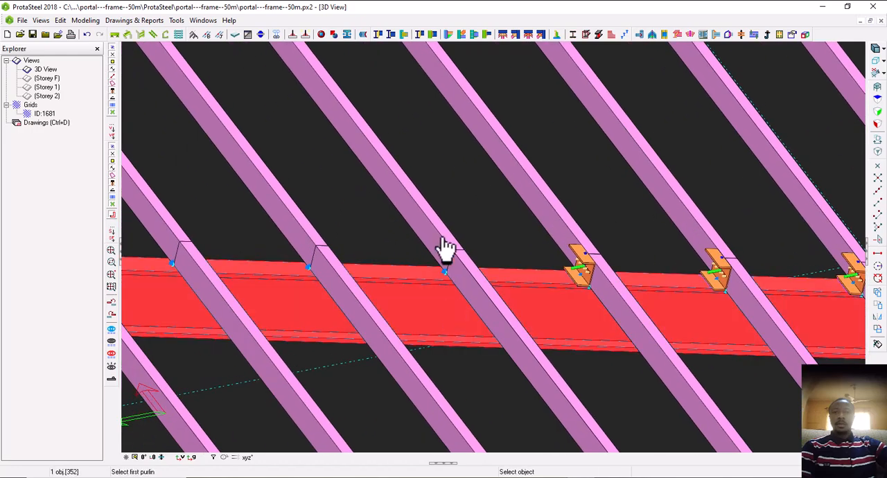
pyautogui.click(443, 241)
pyautogui.click(474, 297)
# Add purlin connections at the next three purlin lines toward the apex on the second frame's opposite-slope rafter
pyautogui.moveTo(286, 319); pyautogui.dragTo(426, 338, button='middle')
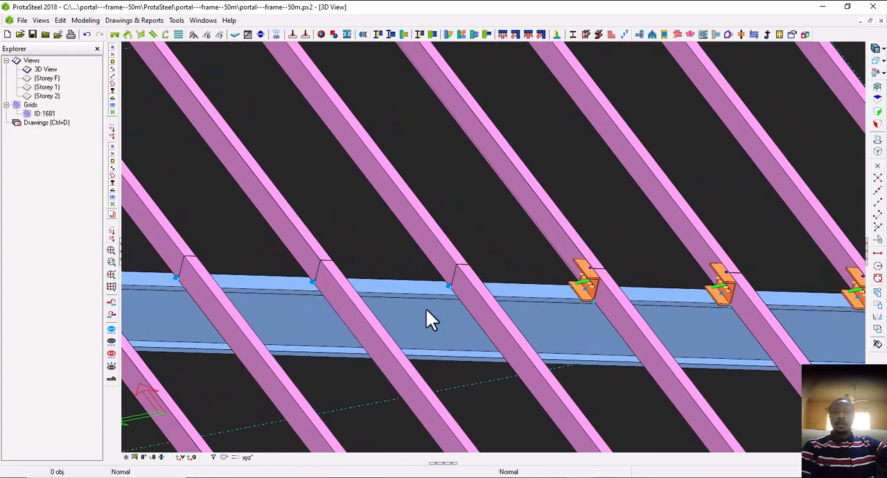
pyautogui.press('Return')
pyautogui.click(426, 307)
pyautogui.click(426, 248)
pyautogui.click(463, 291)
pyautogui.moveTo(314, 332); pyautogui.dragTo(425, 336, button='middle')
pyautogui.press('Return')
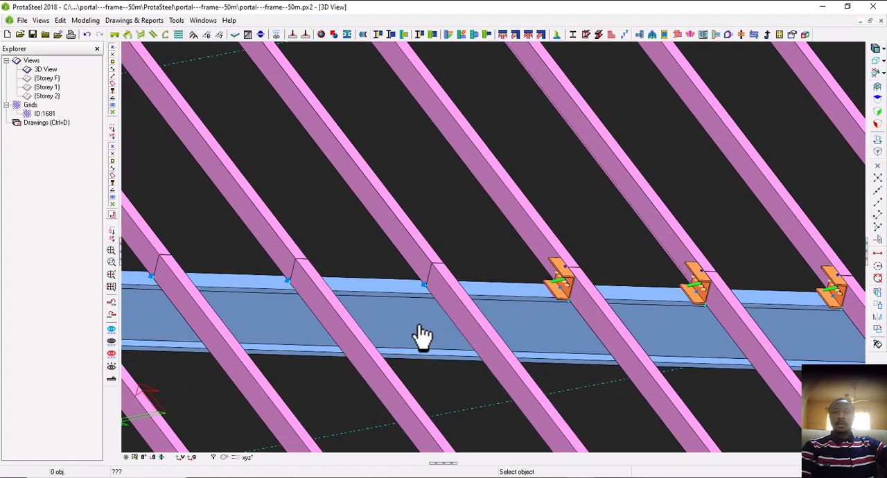
pyautogui.click(422, 303)
pyautogui.click(425, 255)
pyautogui.click(450, 296)
pyautogui.moveTo(289, 326); pyautogui.dragTo(409, 321, button='middle')
pyautogui.press('Return')
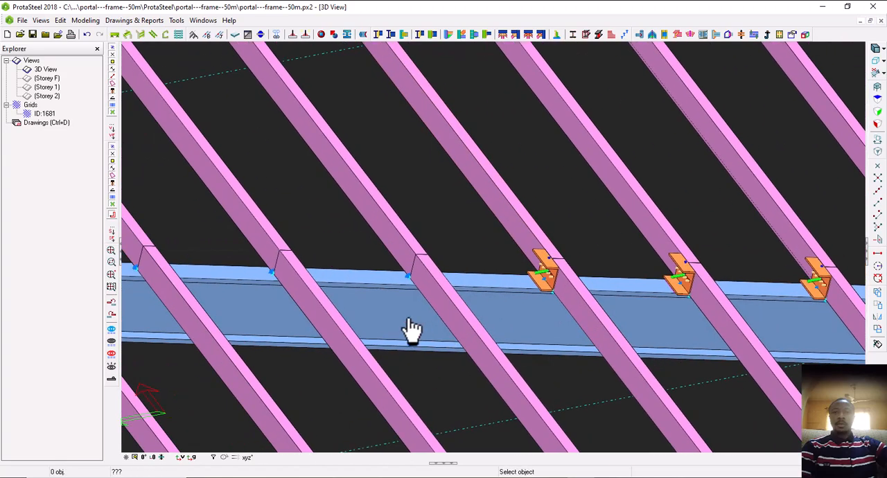
pyautogui.click(409, 320)
pyautogui.click(401, 260)
pyautogui.click(426, 285)
# Return to the first roof slope and add a purlin connection farther up the second frame's rafter, beyond its connected row
pyautogui.scroll(-6, 432, 290)
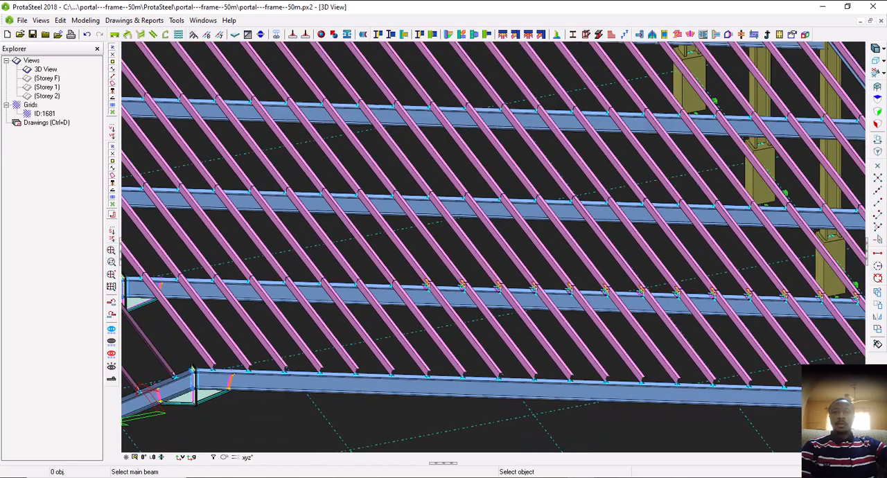
pyautogui.scroll(-8, 570, 297)
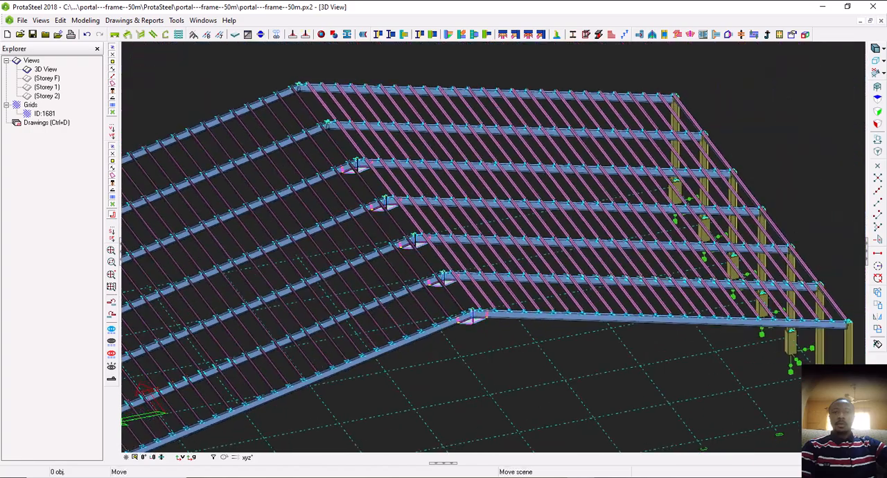
pyautogui.scroll(8, 346, 296)
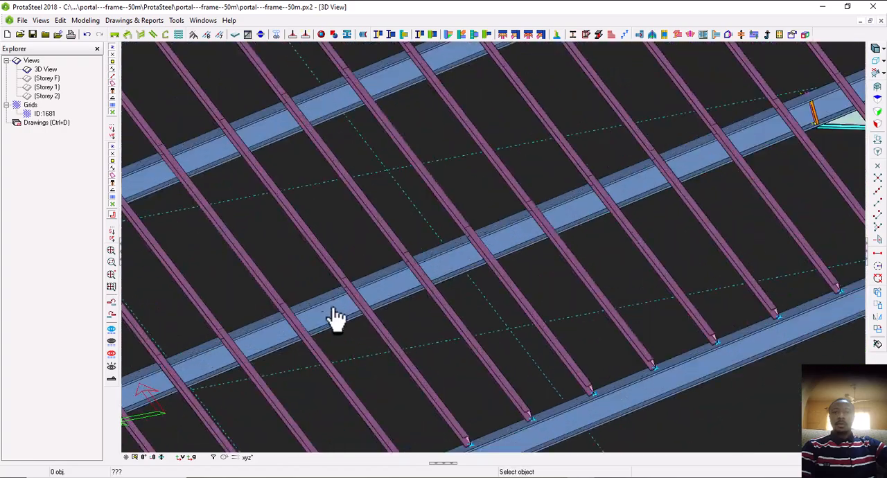
pyautogui.click(334, 313)
pyautogui.click(357, 307)
pyautogui.click(357, 317)
pyautogui.scroll(-8, 360, 302)
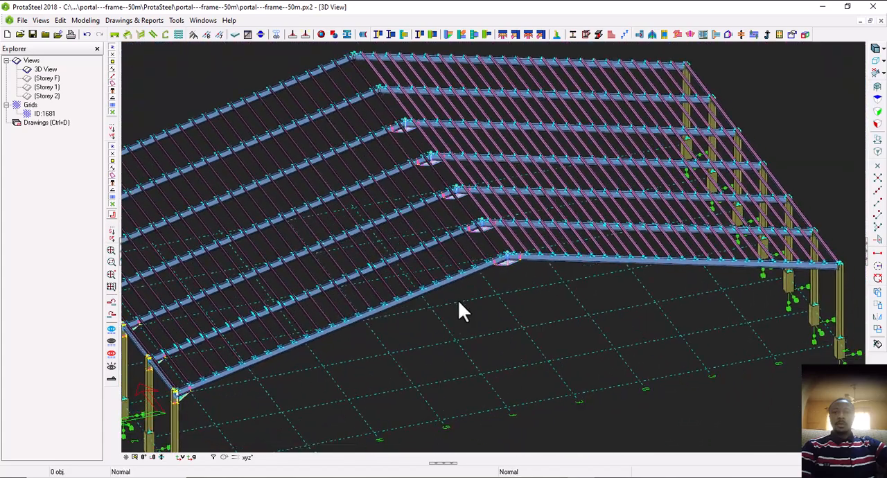
# Examine the whole portal frame and the purlin connections along the second frame's rafters from several distances
pyautogui.scroll(-5, 459, 302)
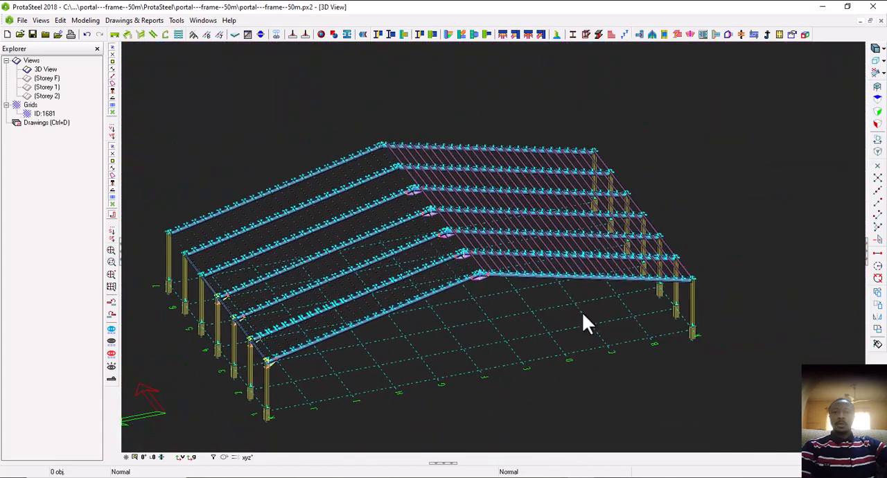
pyautogui.scroll(6, 584, 312)
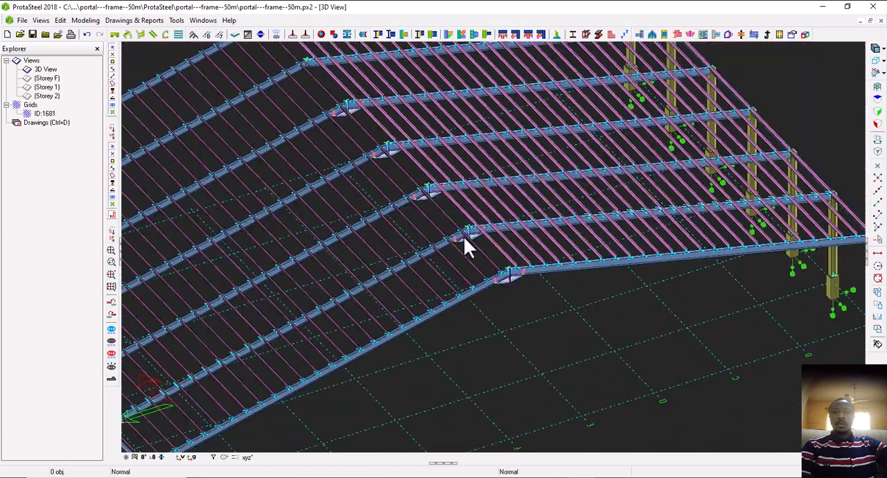
pyautogui.scroll(-3, 446, 256)
pyautogui.scroll(3, 484, 239)
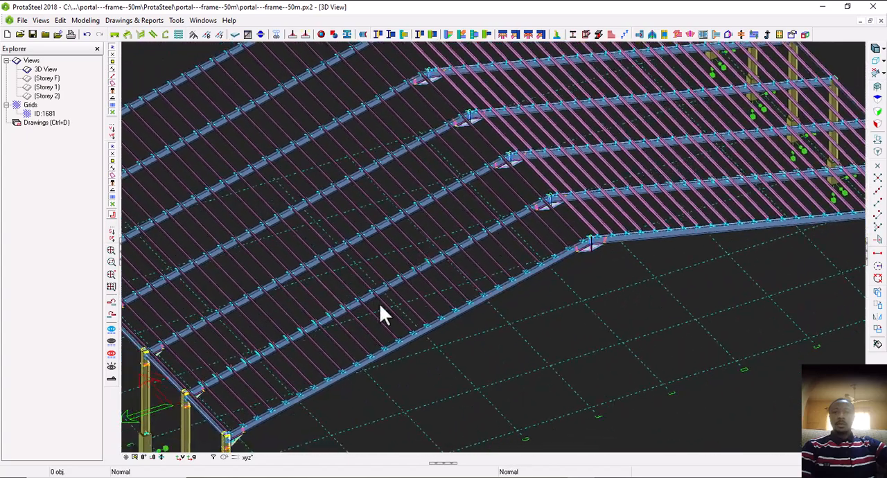
pyautogui.scroll(-3, 385, 315)
pyautogui.scroll(1, 323, 298)
pyautogui.scroll(2, 215, 346)
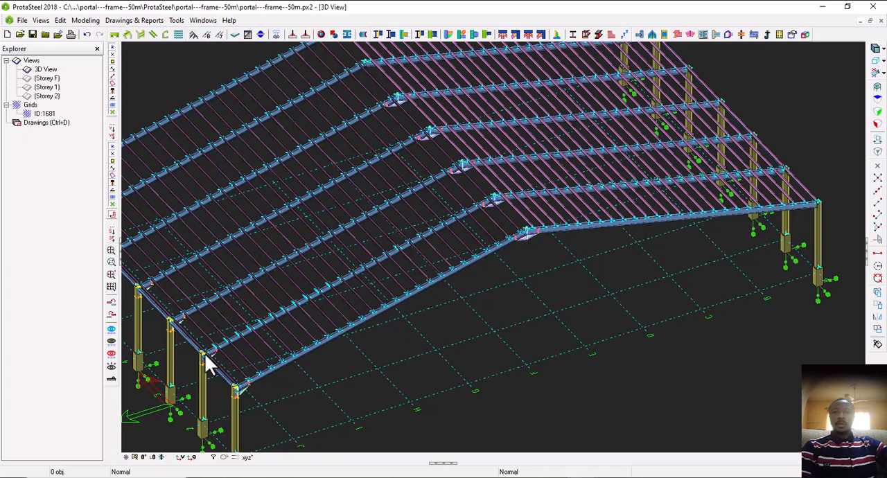
pyautogui.scroll(-1, 219, 347)
pyautogui.scroll(3, 215, 352)
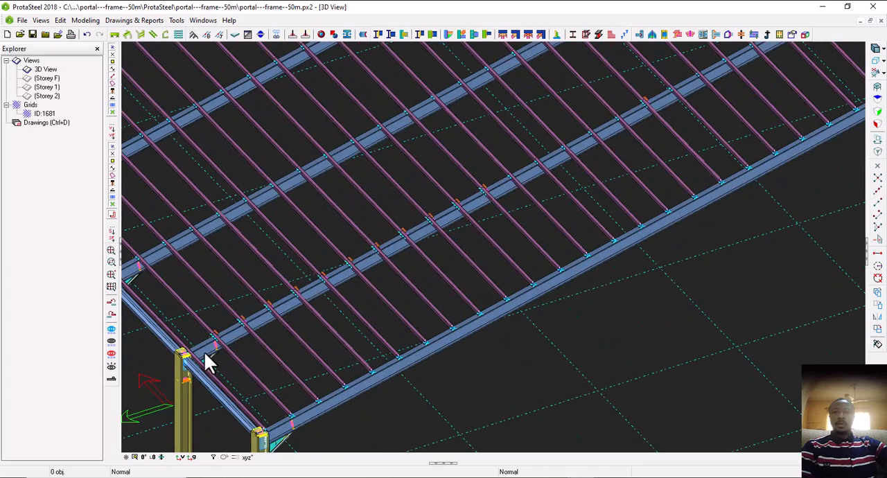
pyautogui.scroll(-1, 204, 352)
pyautogui.scroll(3, 202, 362)
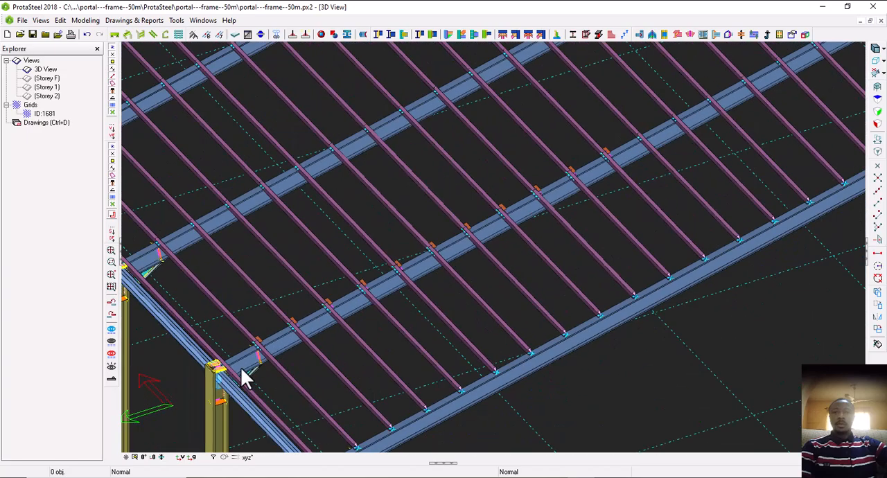
pyautogui.scroll(-3, 300, 352)
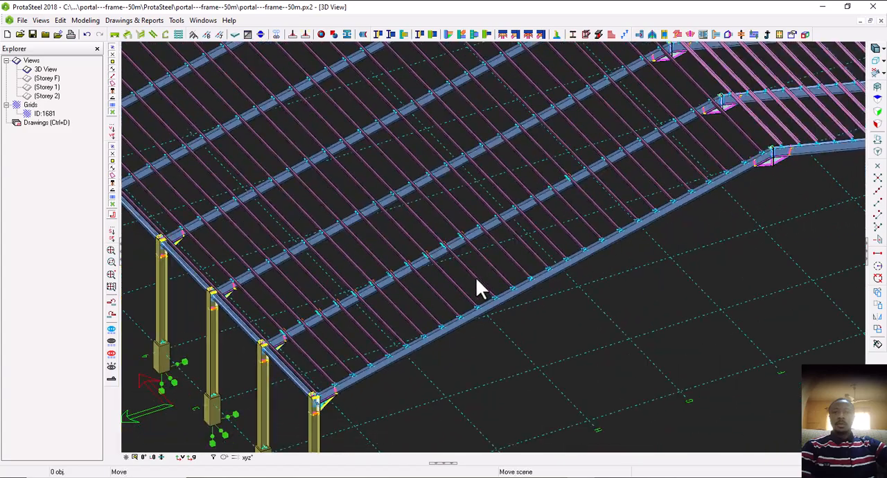
pyautogui.scroll(2, 331, 341)
pyautogui.scroll(-3, 330, 341)
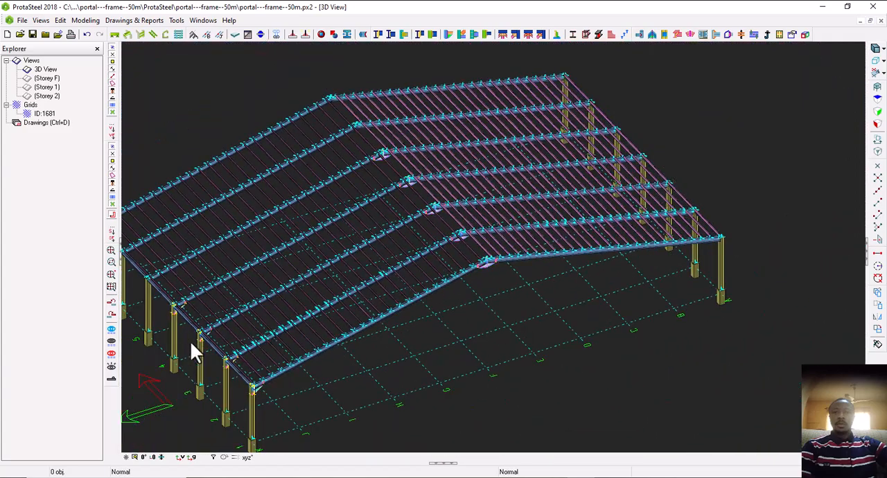
pyautogui.scroll(2, 243, 351)
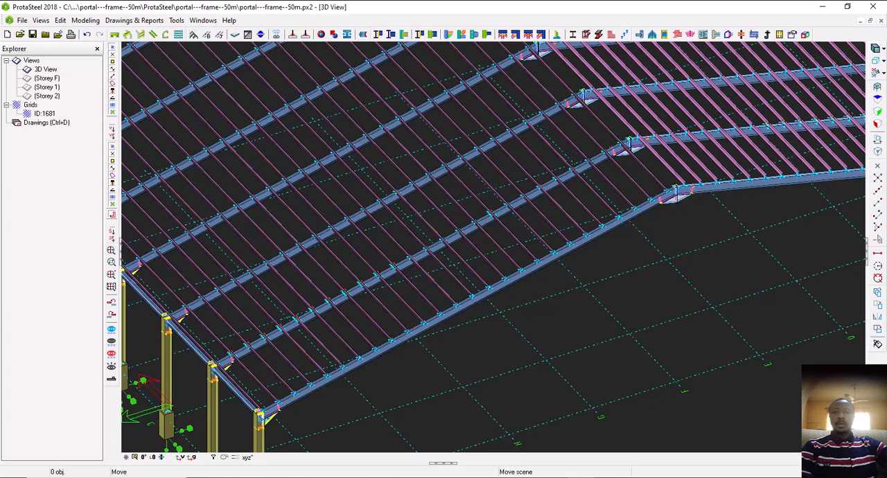
pyautogui.moveTo(645, 190); pyautogui.dragTo(544, 216, button='middle')
pyautogui.scroll(2, 560, 225)
pyautogui.scroll(-6, 402, 208)
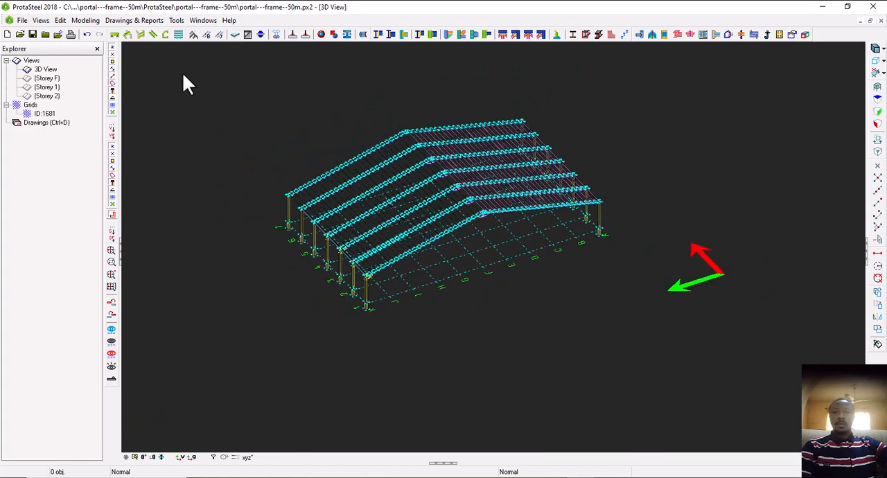
# Select every object in the portal frame model and perform numbering on them, then close the numbering options
pyautogui.moveTo(181, 74); pyautogui.dragTo(650, 320)
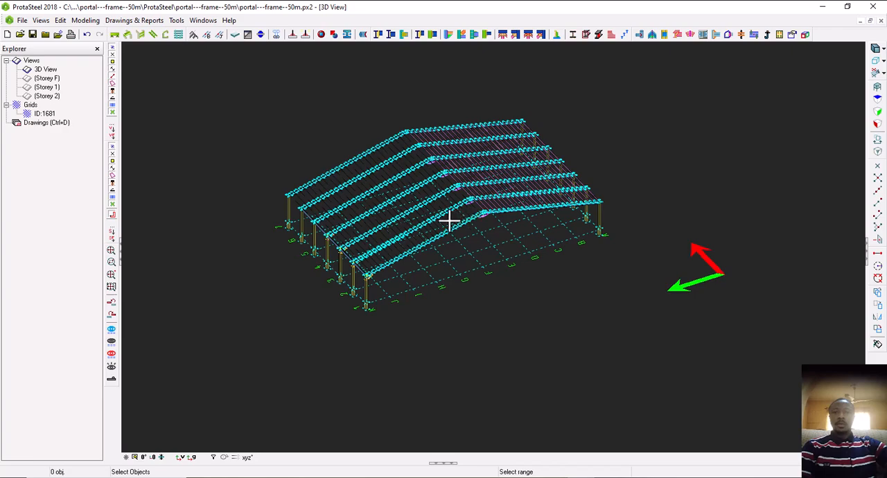
pyautogui.hotkey('ctrl', 'a')
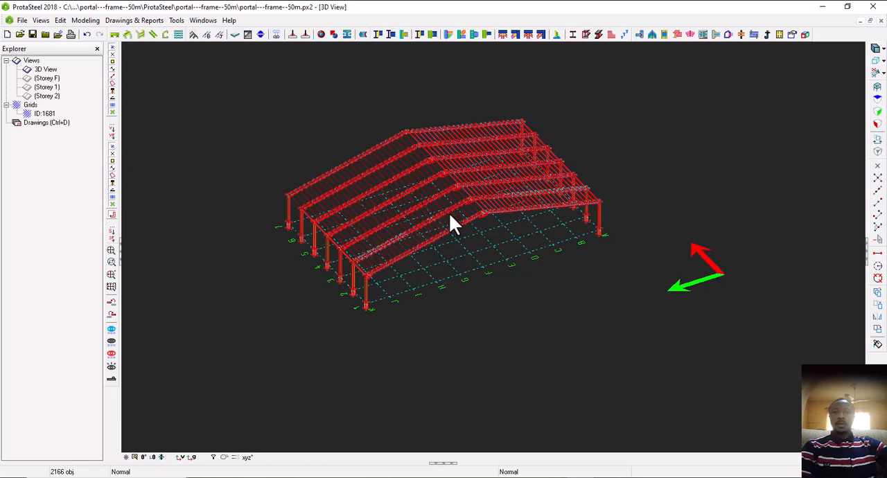
pyautogui.scroll(4, 450, 217)
pyautogui.moveTo(400, 201); pyautogui.dragTo(409, 223, button='middle')
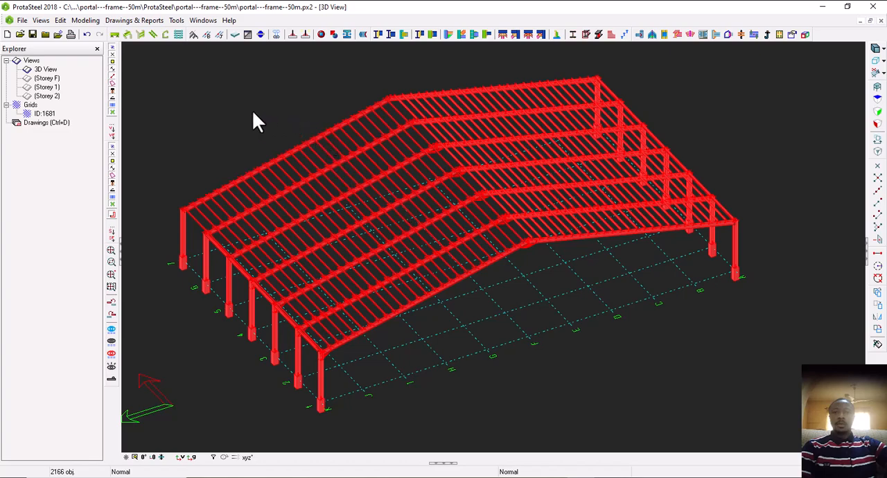
pyautogui.click(131, 24)
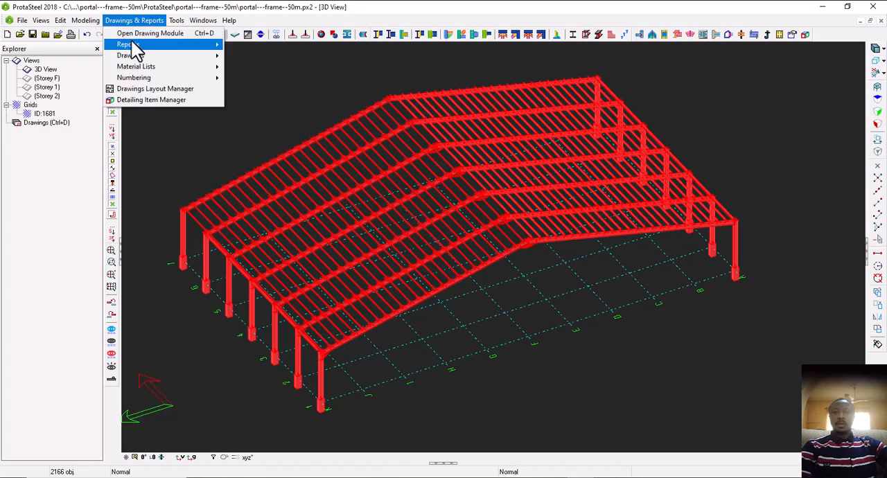
pyautogui.moveTo(137, 59)
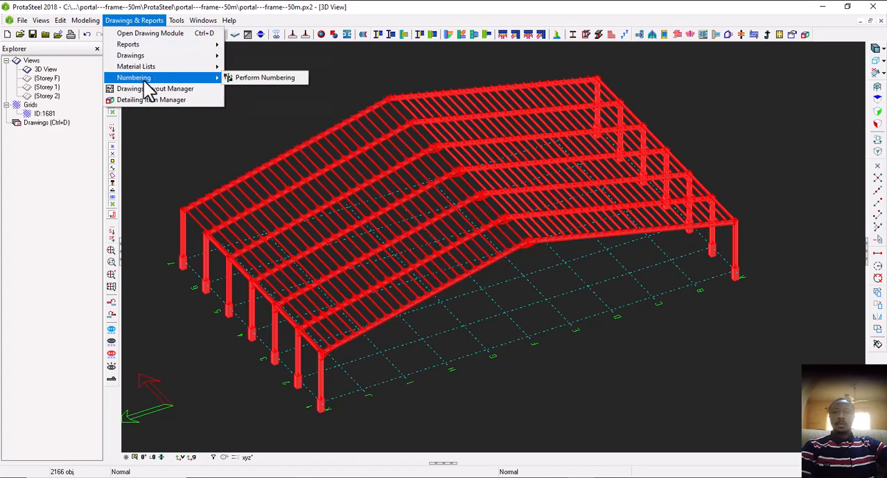
pyautogui.click(257, 78)
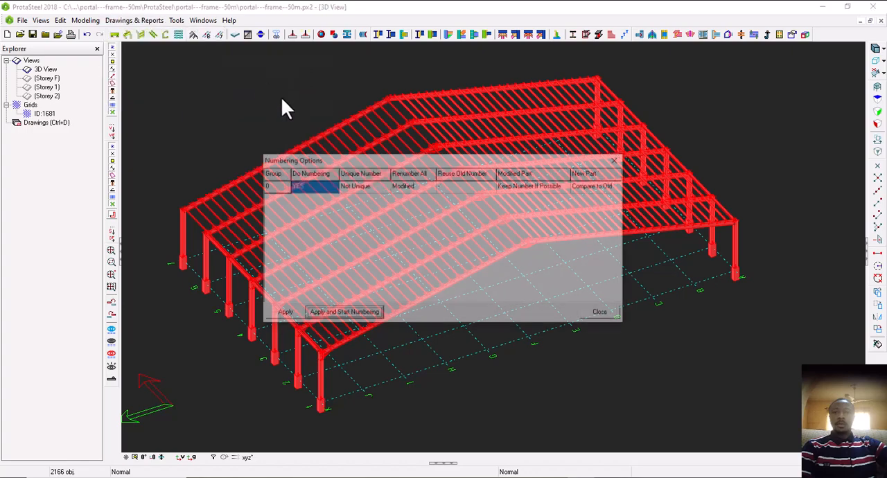
pyautogui.click(336, 314)
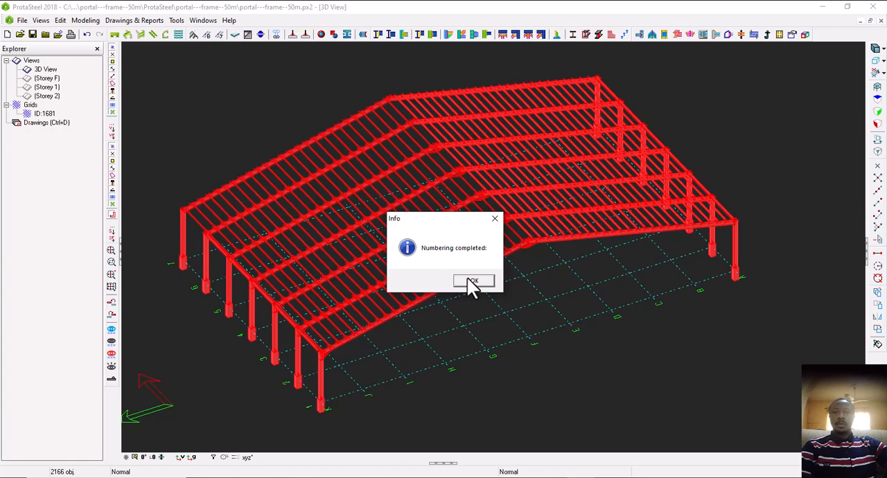
pyautogui.click(471, 280)
pyautogui.click(283, 315)
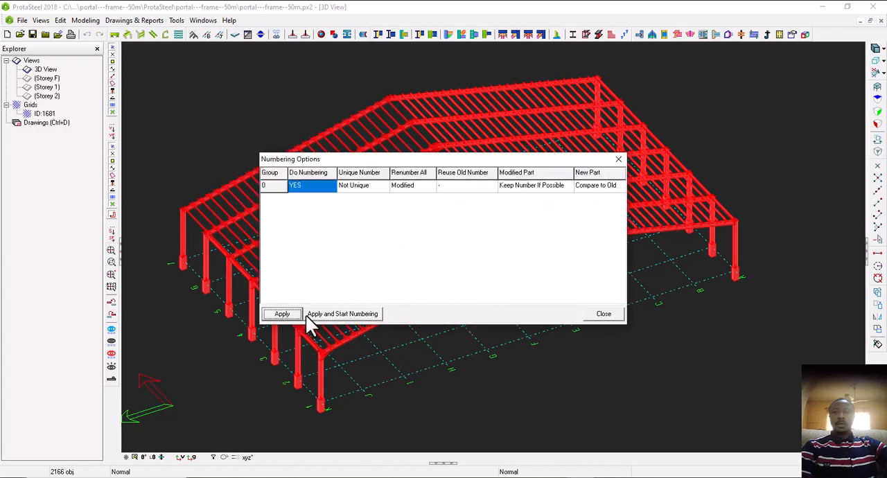
pyautogui.click(599, 316)
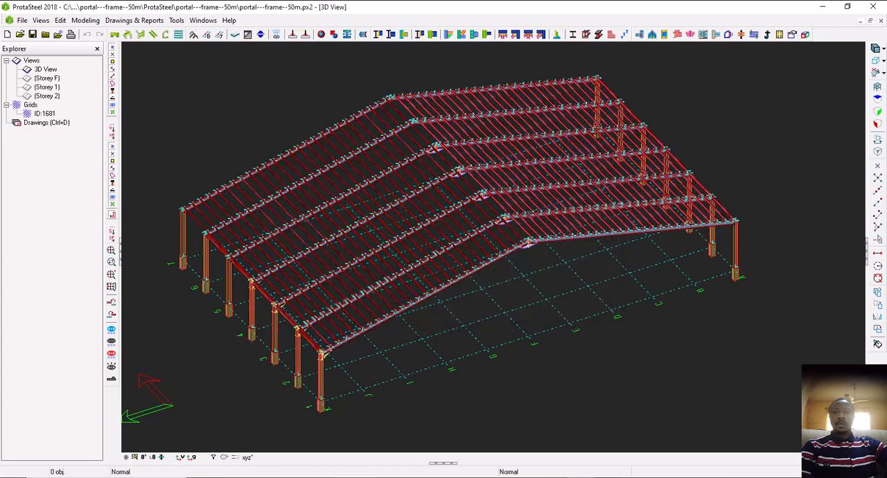
# Select the second frame's rafter on the first roof slope and inspect its purlin connections up close
pyautogui.scroll(3, 502, 253)
pyautogui.scroll(-3, 444, 250)
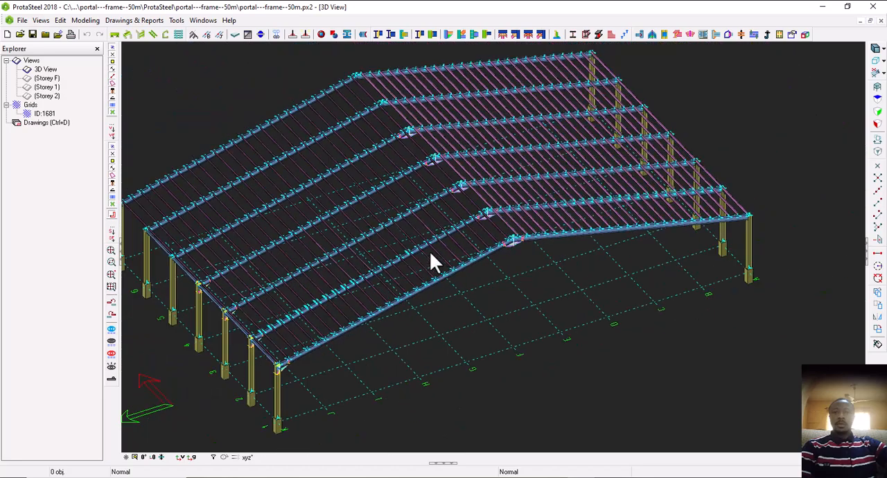
pyautogui.scroll(3, 430, 253)
pyautogui.scroll(5, 358, 267)
pyautogui.scroll(5, 296, 285)
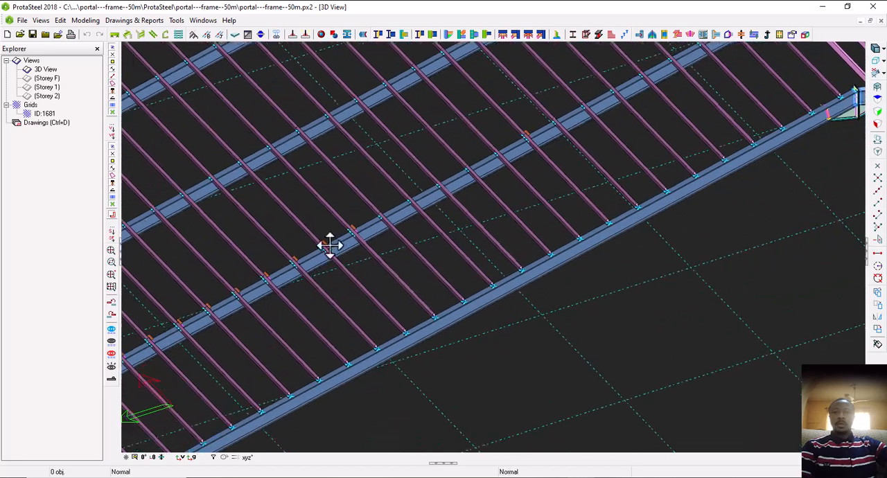
pyautogui.click(321, 258)
pyautogui.scroll(-3, 387, 250)
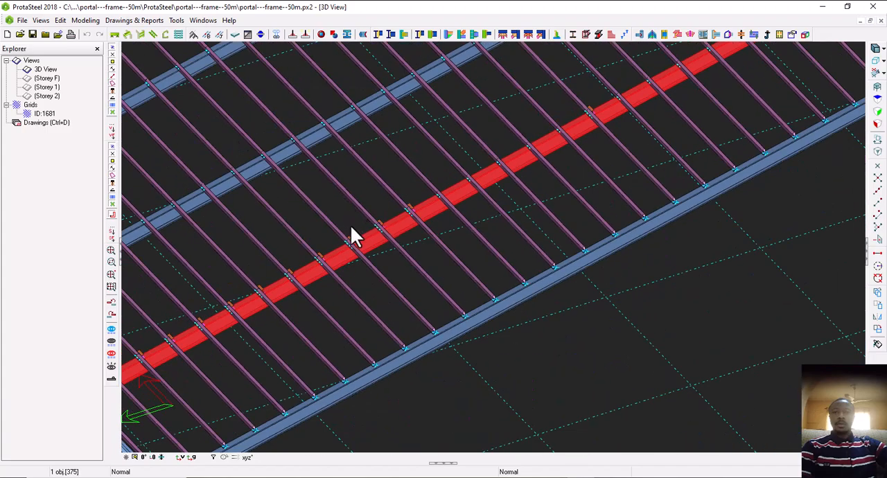
pyautogui.scroll(-3, 371, 237)
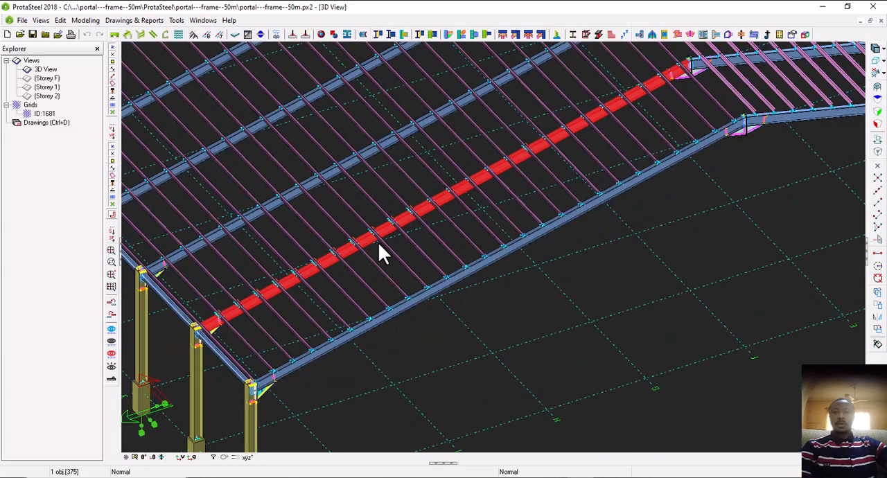
pyautogui.scroll(4, 333, 260)
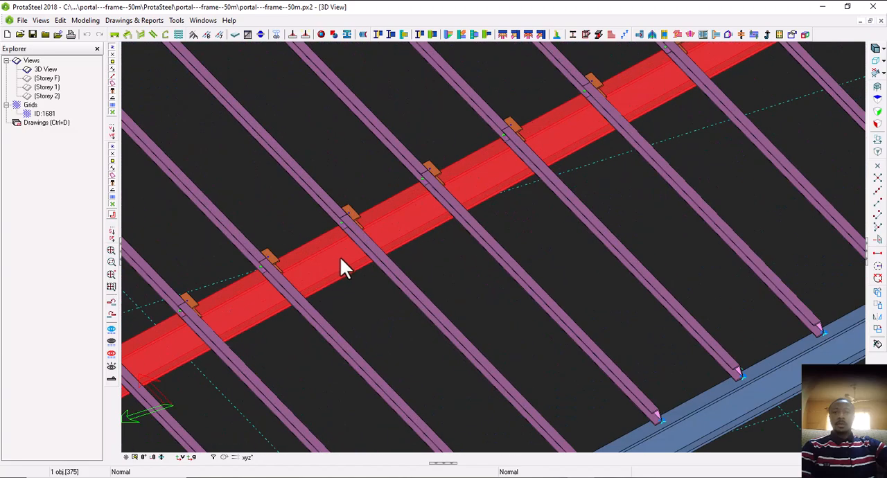
pyautogui.scroll(-3, 341, 268)
pyautogui.scroll(5, 334, 249)
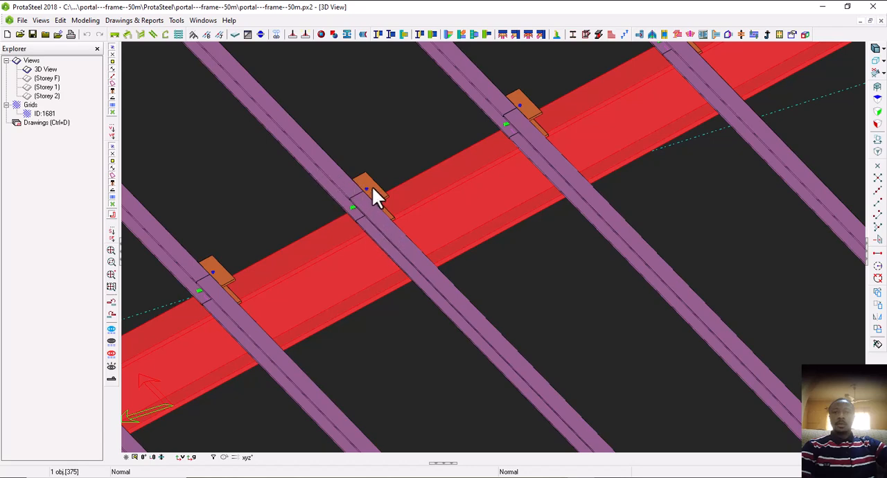
pyautogui.scroll(-5, 369, 226)
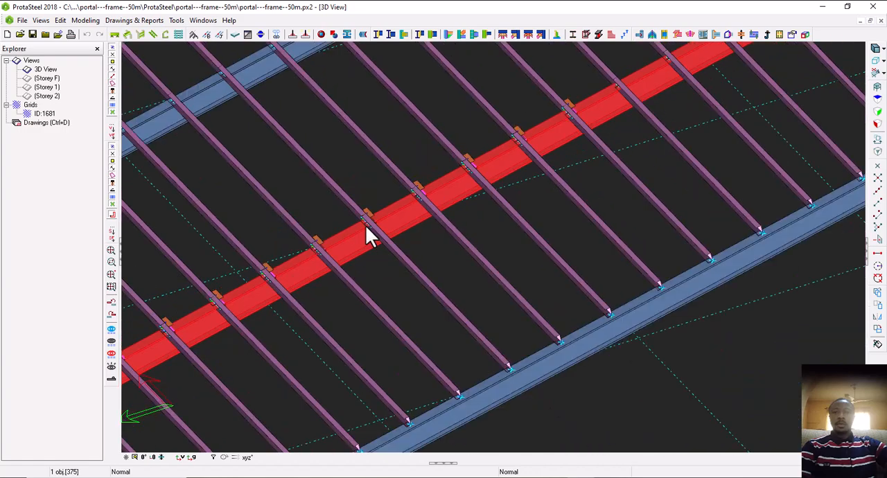
pyautogui.scroll(3, 360, 242)
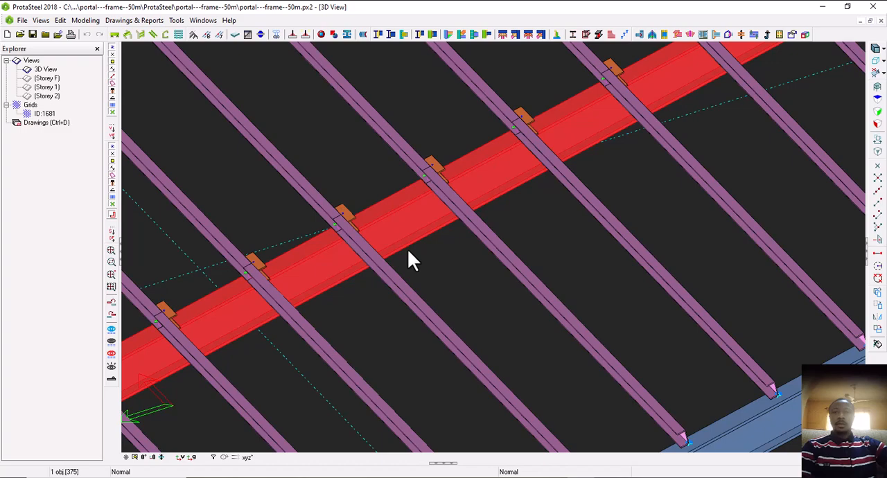
# Highlight the selected rafter's full assembly and show only those parts in the 3D view
pyautogui.rightClick(408, 252)
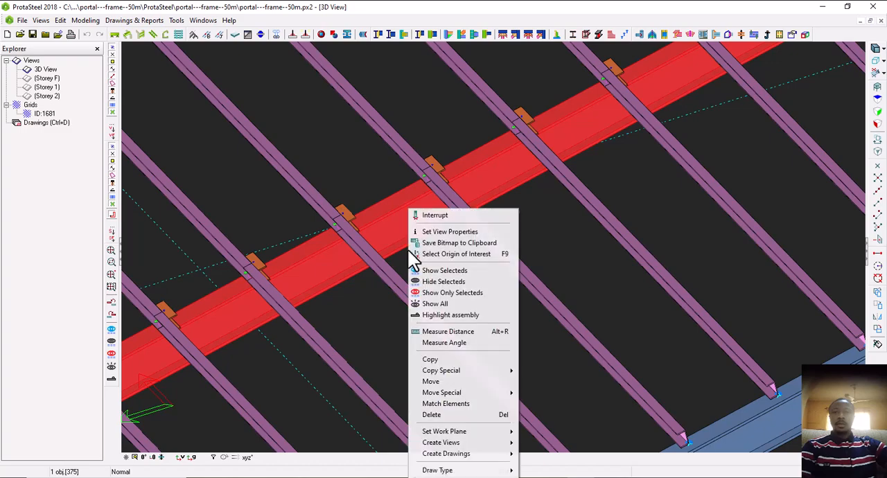
pyautogui.click(452, 317)
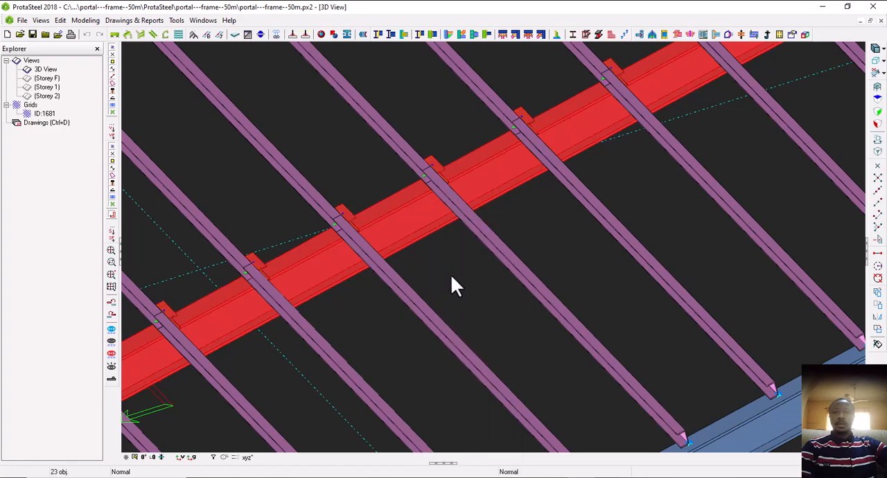
pyautogui.rightClick(451, 279)
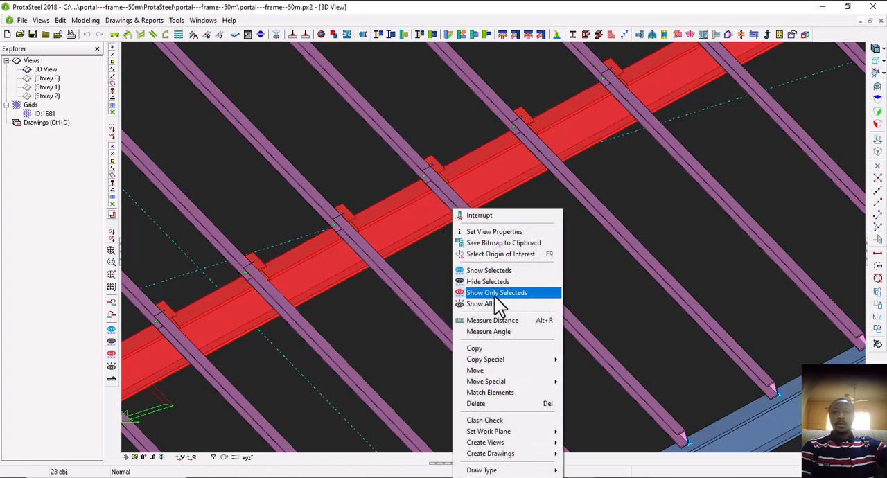
pyautogui.click(503, 294)
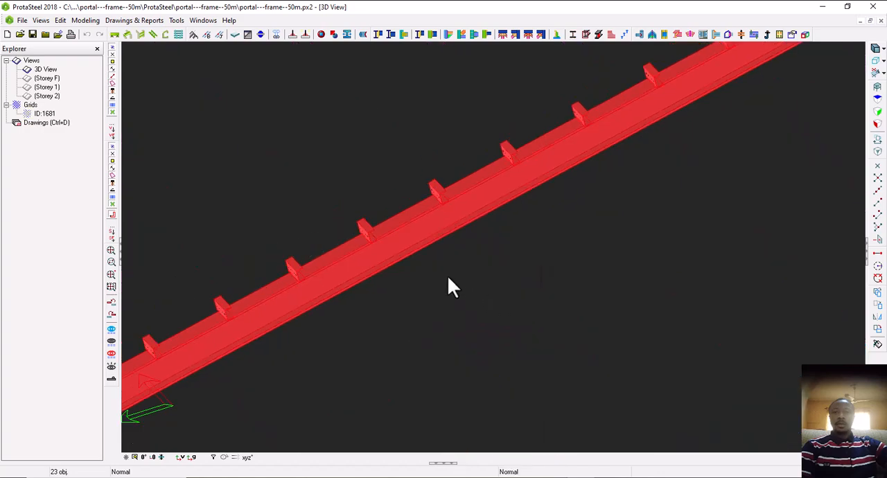
# Examine the isolated rafter assembly from the eave haunch along its purlin cleats to the apex haunch and end plate
pyautogui.scroll(5, 346, 273)
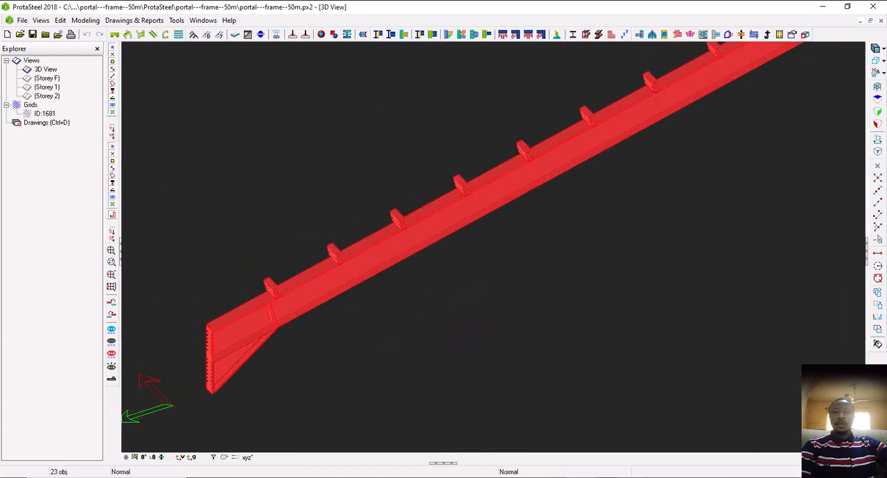
pyautogui.scroll(-3, 305, 316)
pyautogui.scroll(3, 374, 274)
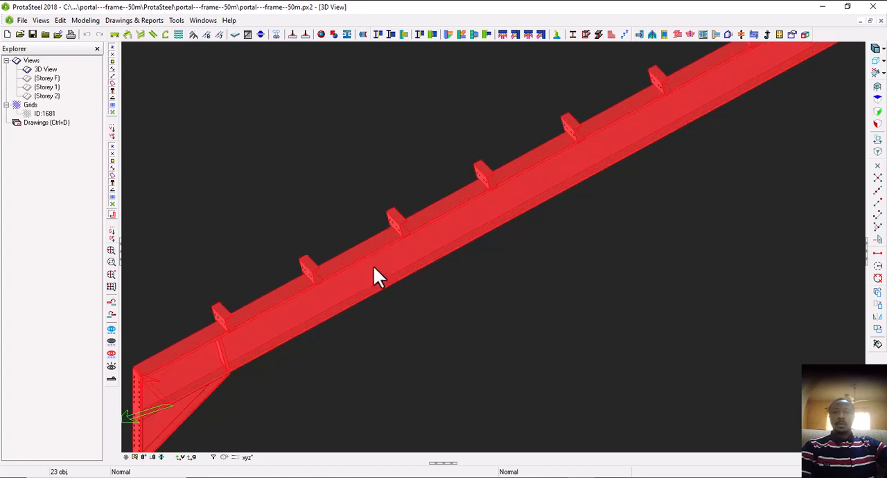
pyautogui.scroll(-1, 375, 284)
pyautogui.scroll(-5, 456, 295)
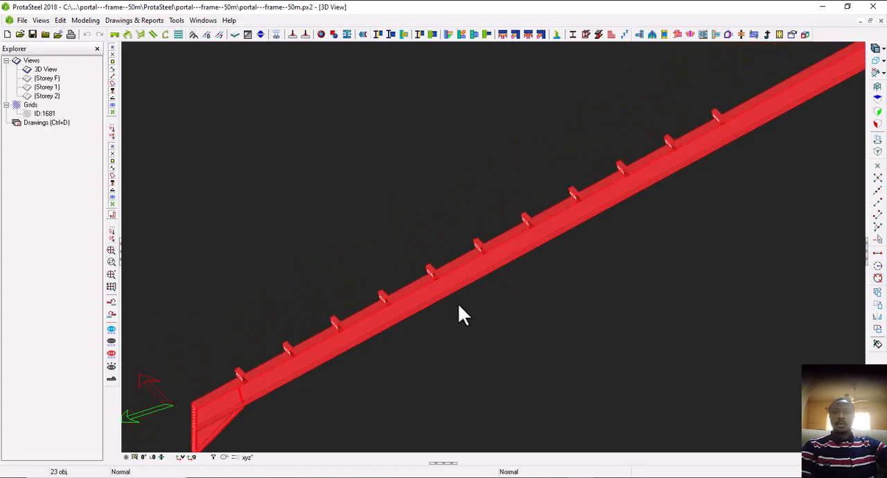
pyautogui.scroll(-2, 430, 326)
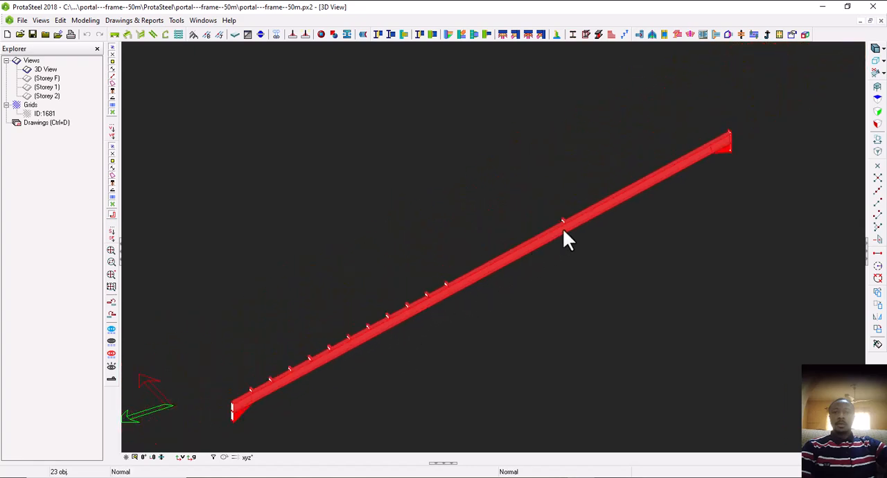
pyautogui.scroll(2, 708, 162)
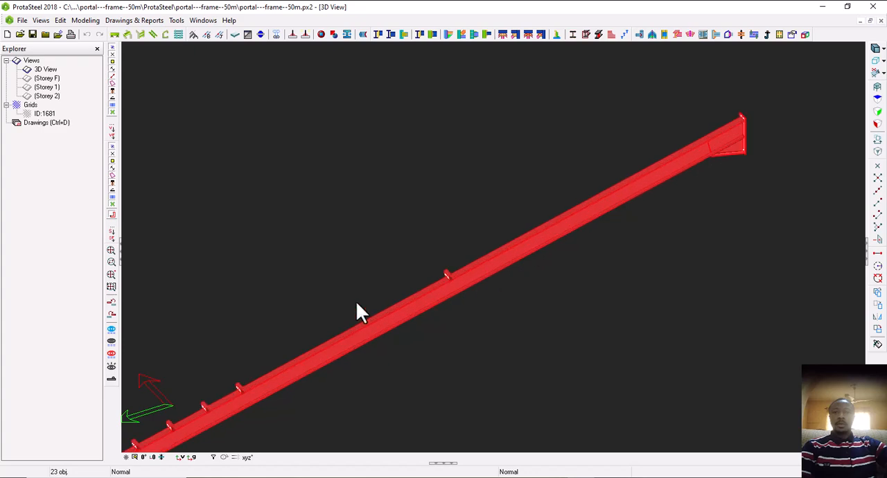
pyautogui.scroll(5, 718, 152)
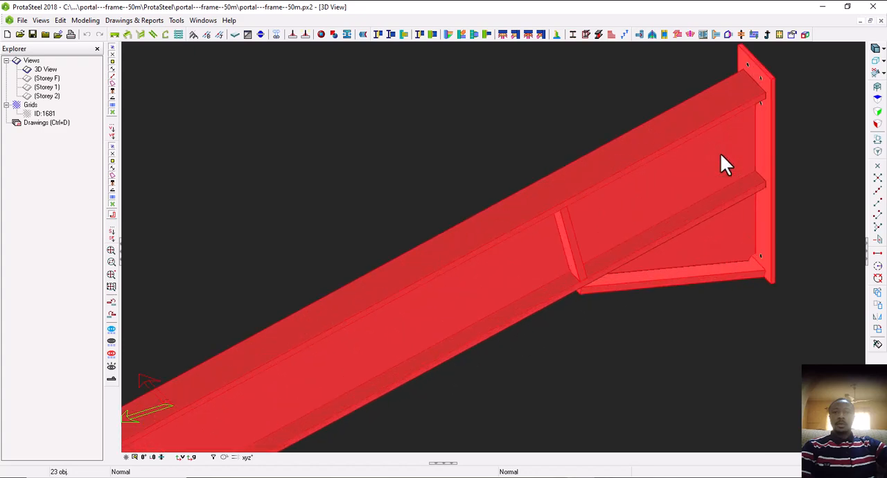
pyautogui.moveTo(645, 227); pyautogui.dragTo(622, 235, button='middle')
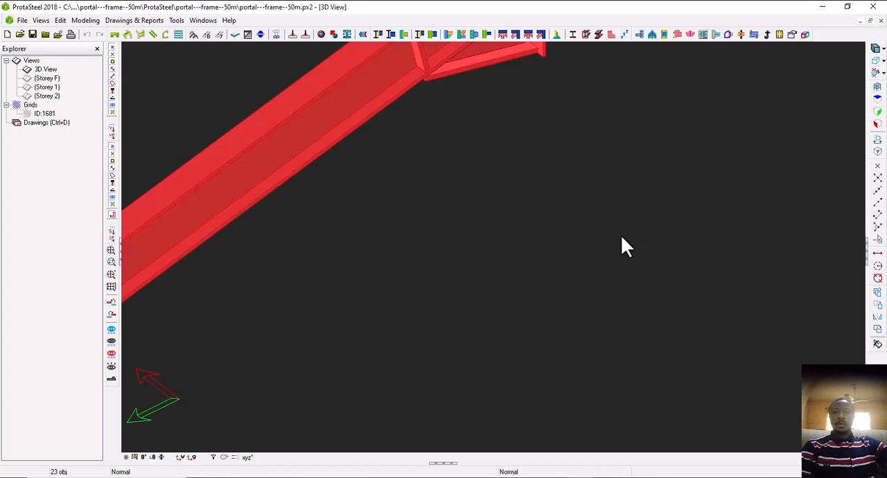
# Inspect the eave haunch and its bolt-hole end plate closely, and view the whole isolated rafter assembly
pyautogui.scroll(-4, 619, 237)
pyautogui.scroll(4, 580, 166)
pyautogui.scroll(-2, 555, 195)
pyautogui.scroll(-5, 572, 215)
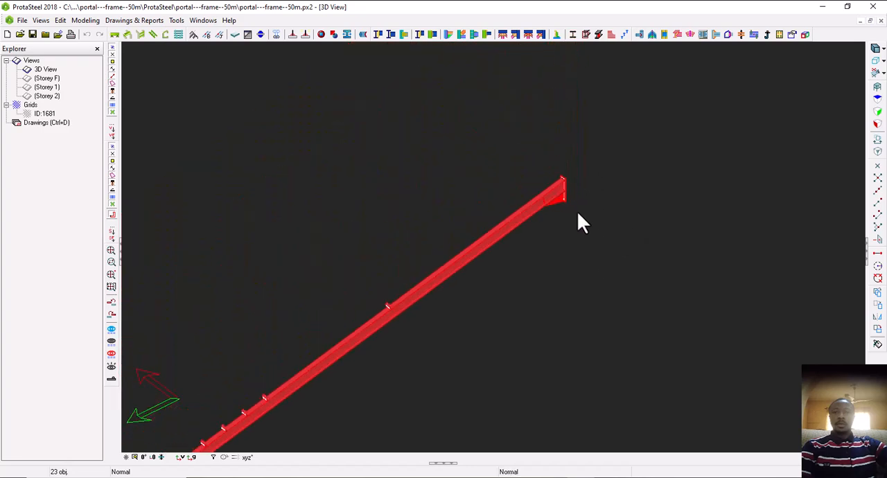
pyautogui.scroll(5, 402, 351)
pyautogui.scroll(-4, 474, 359)
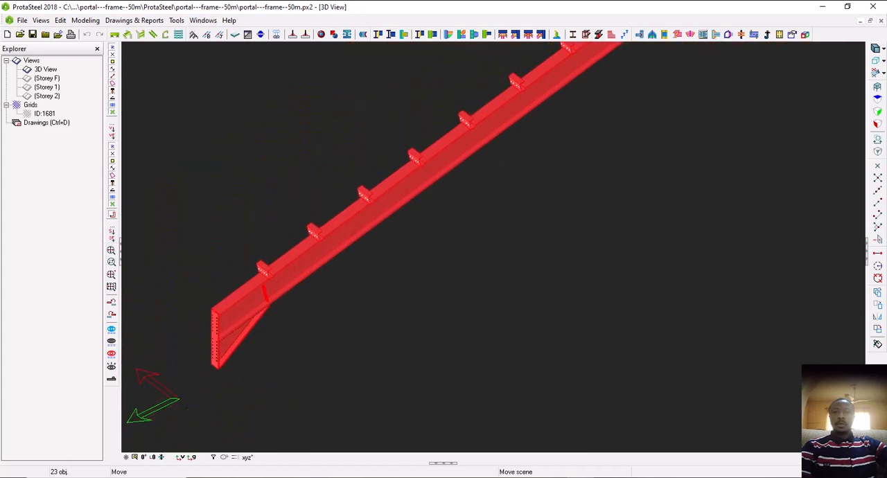
pyautogui.scroll(6, 376, 365)
pyautogui.scroll(2, 327, 352)
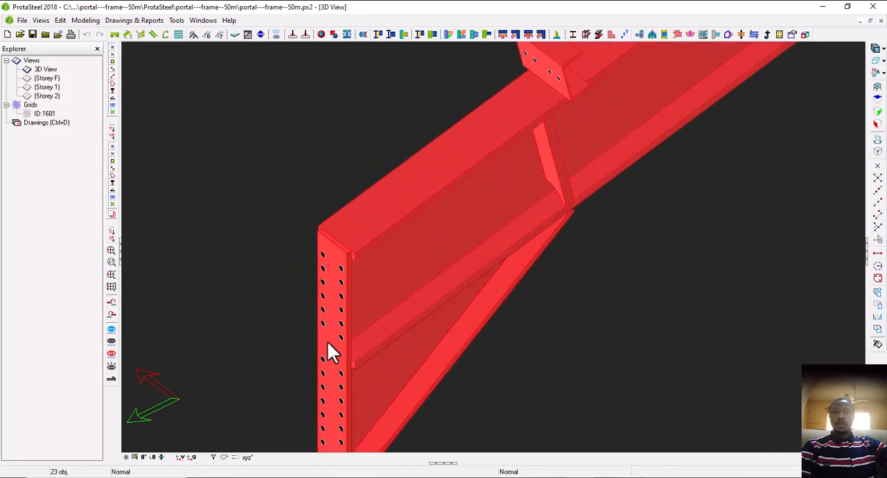
pyautogui.scroll(-6, 327, 352)
pyautogui.moveTo(575, 243); pyautogui.dragTo(451, 339, button='middle')
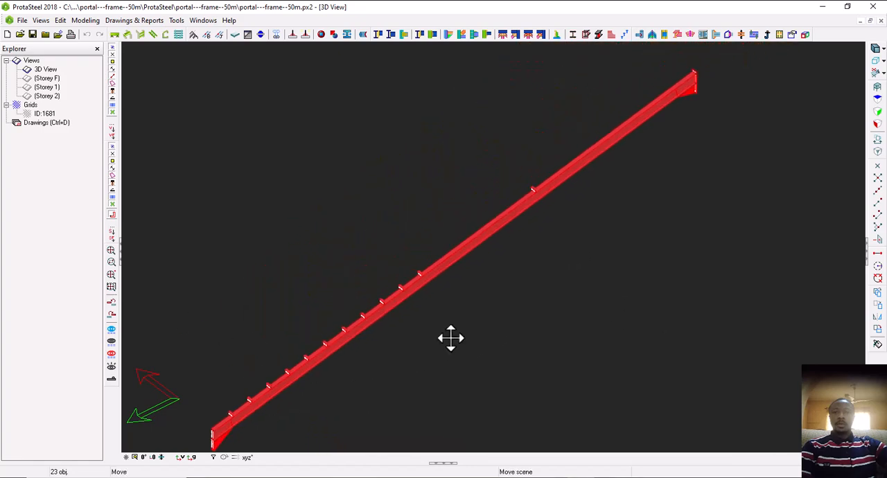
# Create an assembly drawing from the isolated rafter and accept the default title block
pyautogui.rightClick(493, 280)
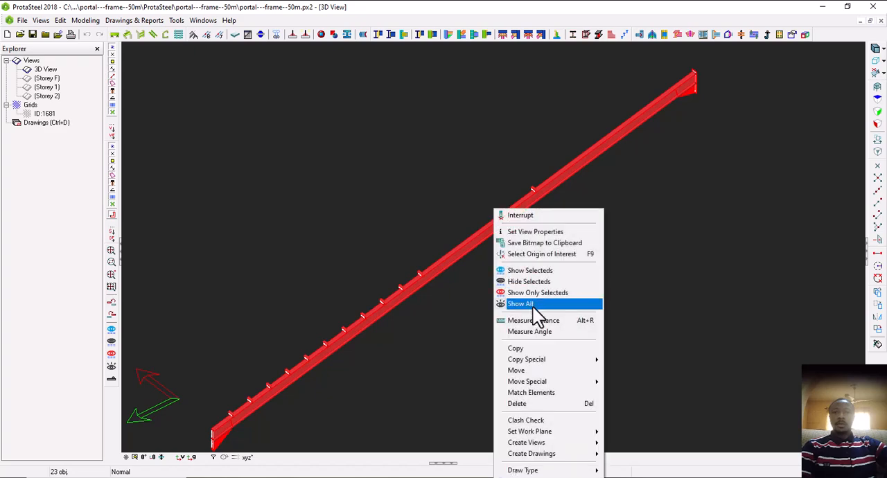
pyautogui.moveTo(555, 461)
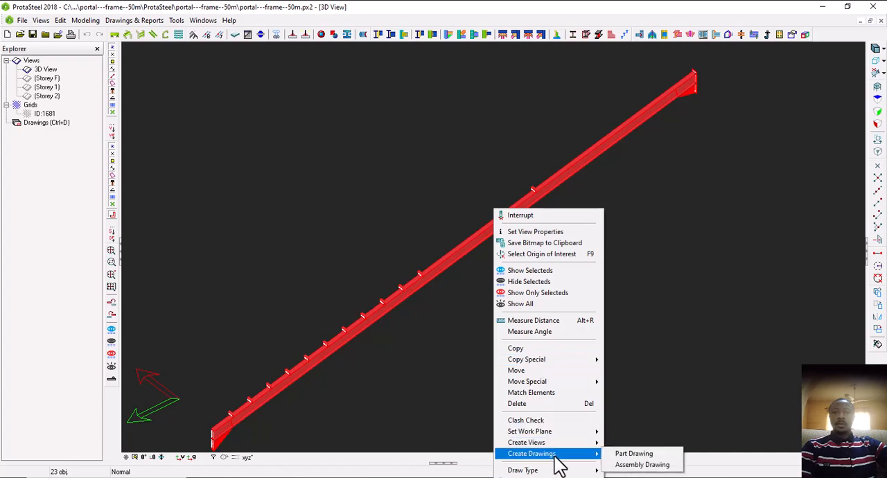
pyautogui.click(627, 465)
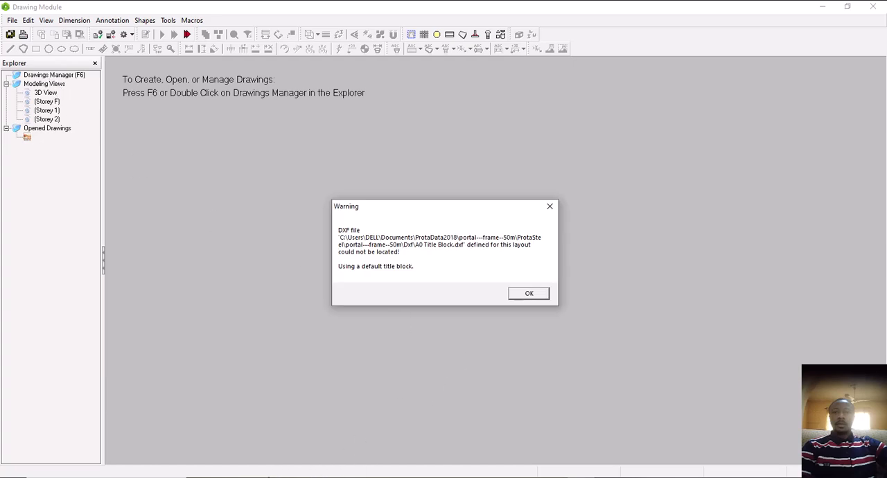
pyautogui.click(529, 294)
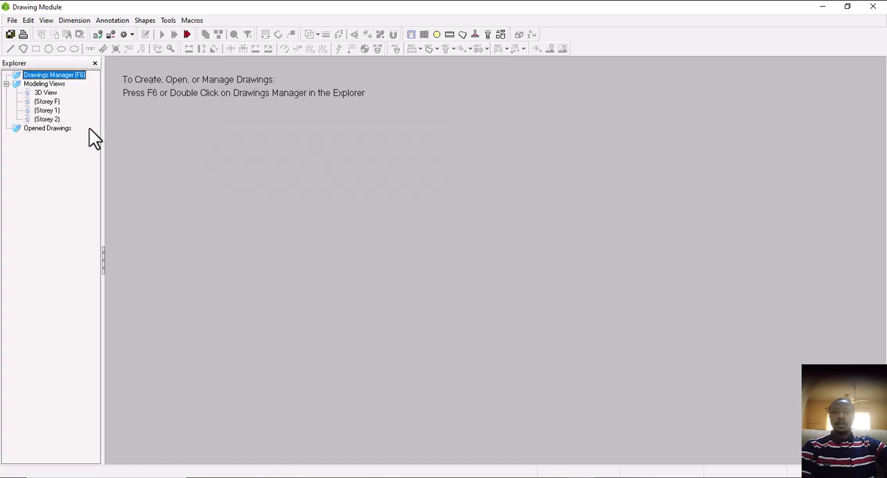
# Open drawing 835-156-CE-001 from the Drawings Manager and close the manager
pyautogui.doubleClick(62, 79)
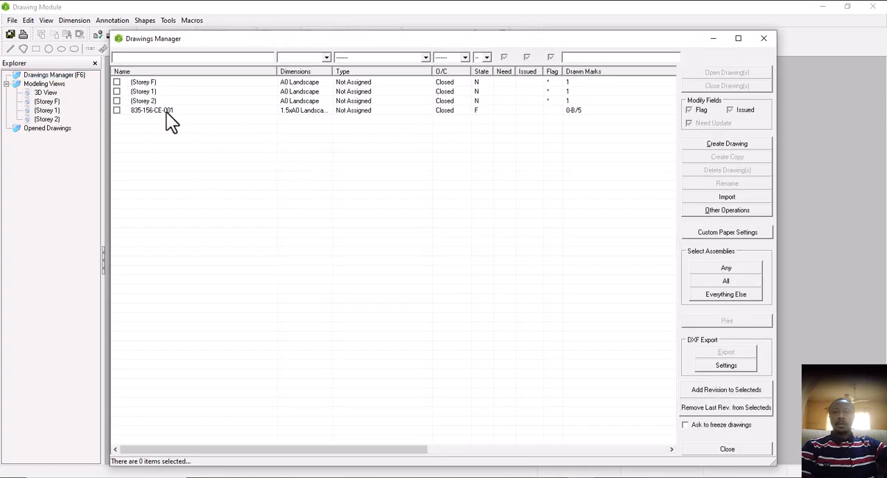
pyautogui.doubleClick(269, 112)
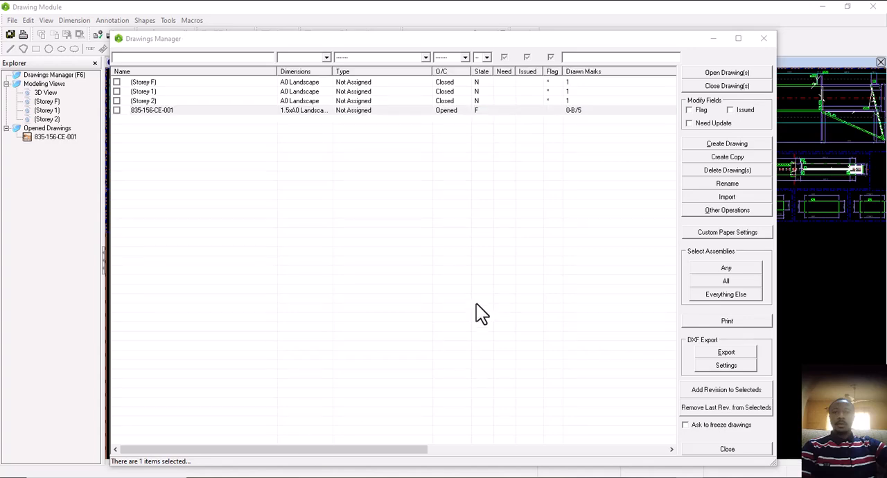
pyautogui.click(765, 38)
# Examine the sheet layout and the rafter elevation, checking the purlin cleats' bolts, welds and spacing back to the eave haunch
pyautogui.scroll(-3, 416, 251)
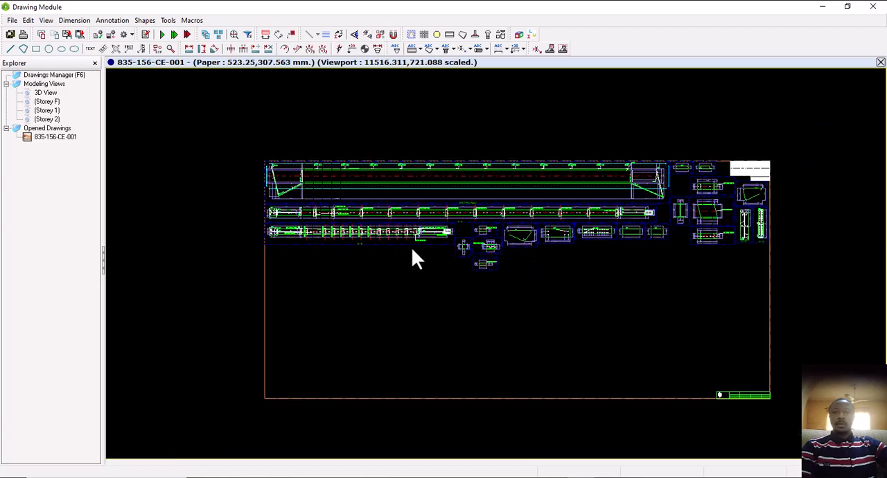
pyautogui.scroll(-1, 411, 254)
pyautogui.scroll(3, 587, 202)
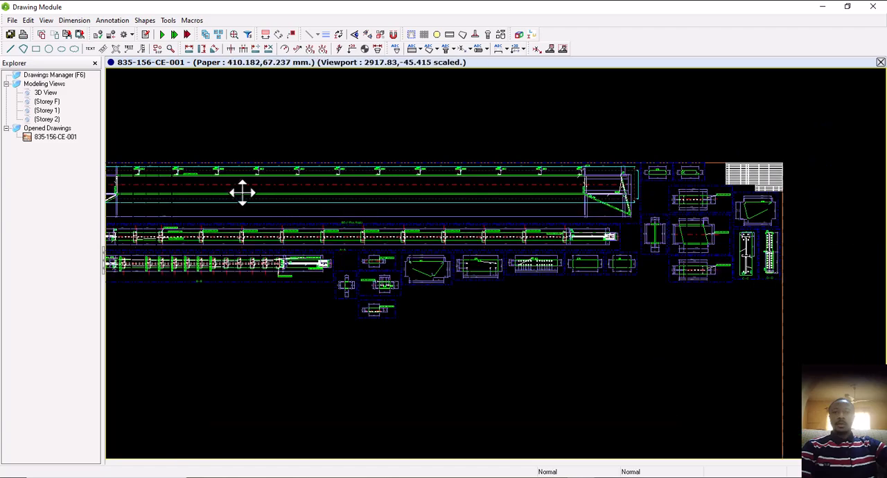
pyautogui.moveTo(242, 194)
pyautogui.mouseDown(button='middle')
pyautogui.moveTo(426, 204)
pyautogui.moveTo(373, 198)
pyautogui.mouseUp(button='middle')
pyautogui.scroll(2, 375, 201)
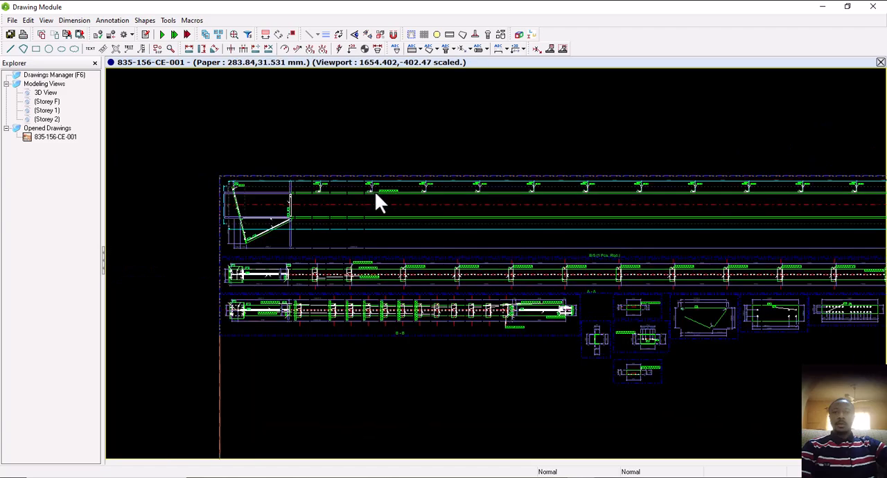
pyautogui.scroll(5, 374, 196)
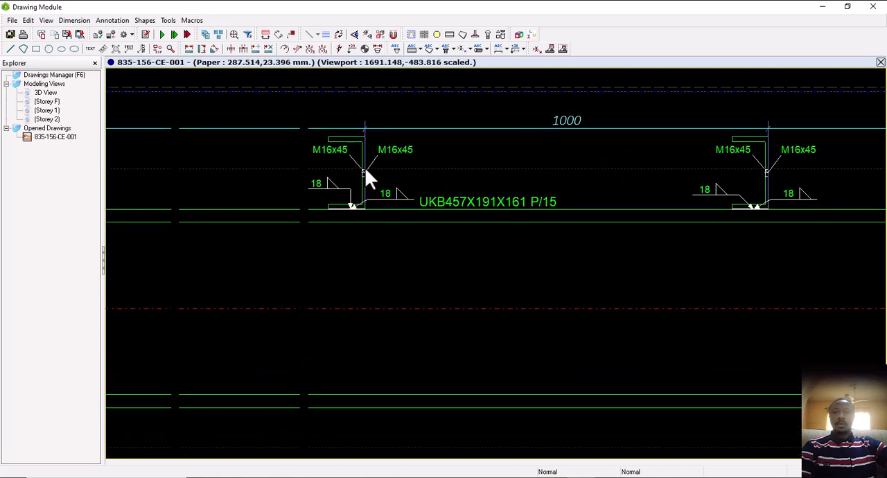
pyautogui.scroll(-2, 362, 179)
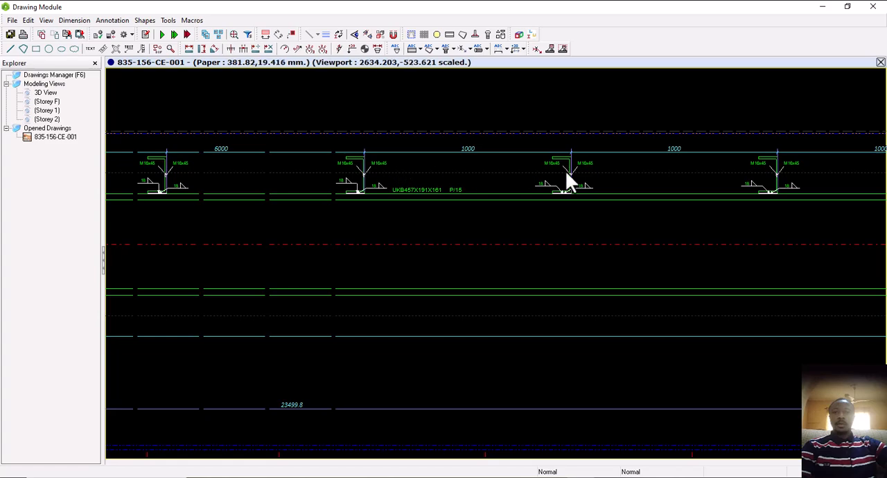
pyautogui.moveTo(565, 170); pyautogui.dragTo(416, 188, button='middle')
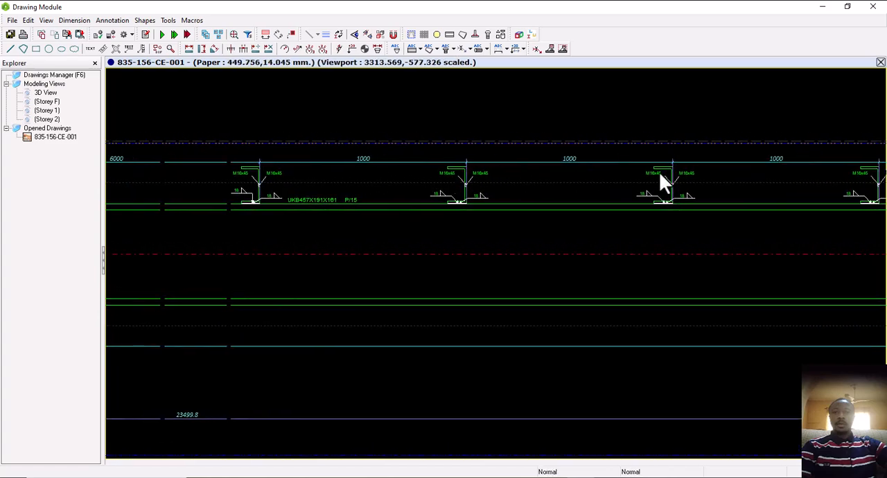
pyautogui.moveTo(661, 175)
pyautogui.mouseDown(button='middle')
pyautogui.moveTo(537, 183)
pyautogui.moveTo(710, 184)
pyautogui.moveTo(567, 190)
pyautogui.moveTo(677, 192)
pyautogui.moveTo(538, 200)
pyautogui.mouseUp(button='middle')
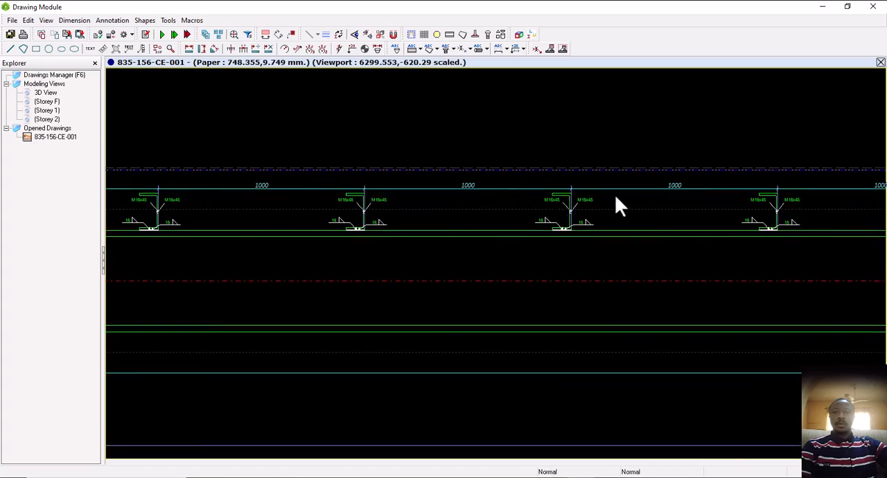
pyautogui.moveTo(743, 198)
pyautogui.mouseDown(button='middle')
pyautogui.moveTo(681, 206)
pyautogui.moveTo(697, 204)
pyautogui.mouseUp(button='middle')
pyautogui.scroll(-2, 697, 204)
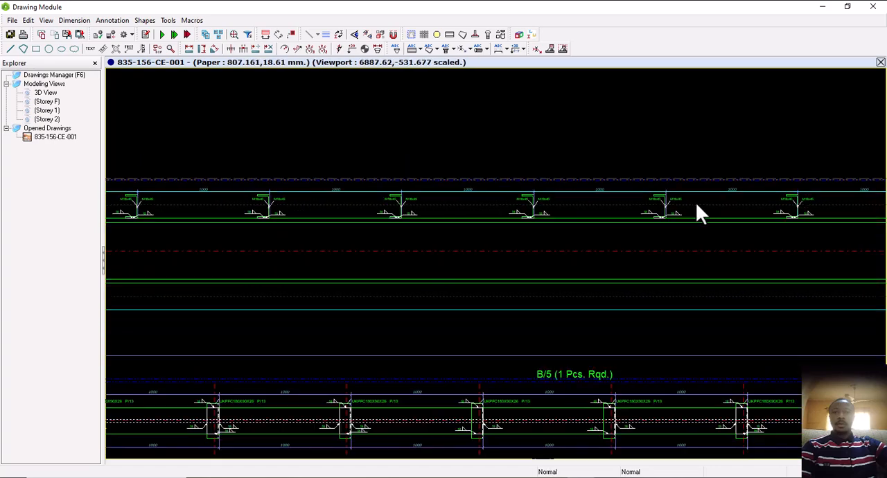
pyautogui.scroll(-2, 697, 206)
pyautogui.moveTo(588, 224); pyautogui.dragTo(622, 210, button='middle')
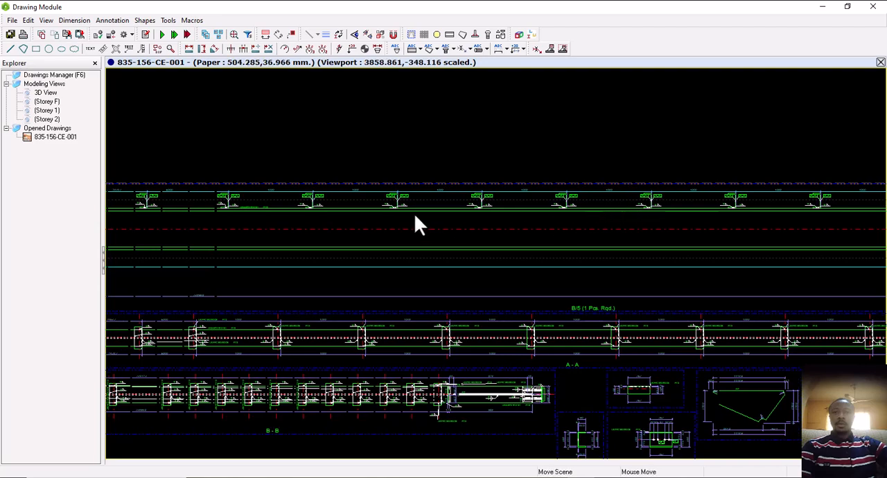
pyautogui.moveTo(415, 216)
pyautogui.mouseDown(button='middle')
pyautogui.moveTo(618, 220)
pyautogui.moveTo(459, 237)
pyautogui.mouseUp(button='middle')
pyautogui.scroll(2, 350, 212)
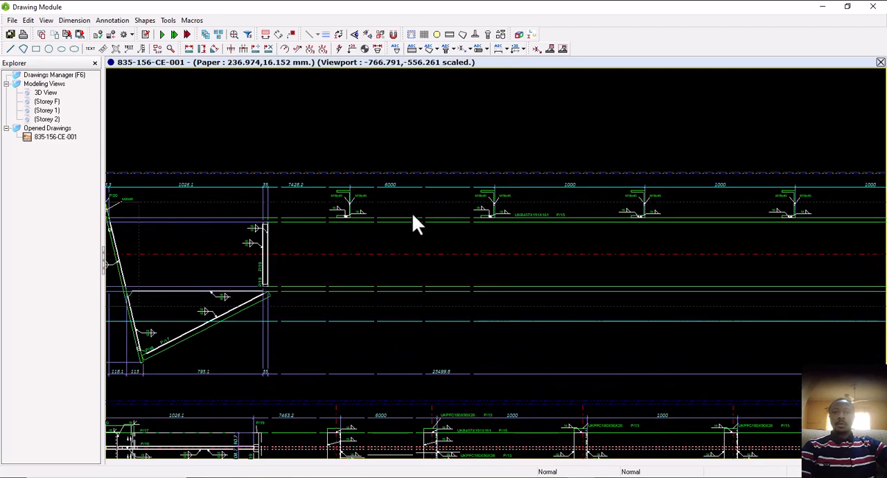
pyautogui.scroll(-1, 425, 208)
# Examine the part views of purlin cleat P/13, including its bolt-hole spacing, hole diameters and channel section dimensions
pyautogui.moveTo(460, 242)
pyautogui.mouseDown(button='middle')
pyautogui.moveTo(309, 206)
pyautogui.moveTo(444, 301)
pyautogui.moveTo(422, 259)
pyautogui.moveTo(336, 168)
pyautogui.mouseUp(button='middle')
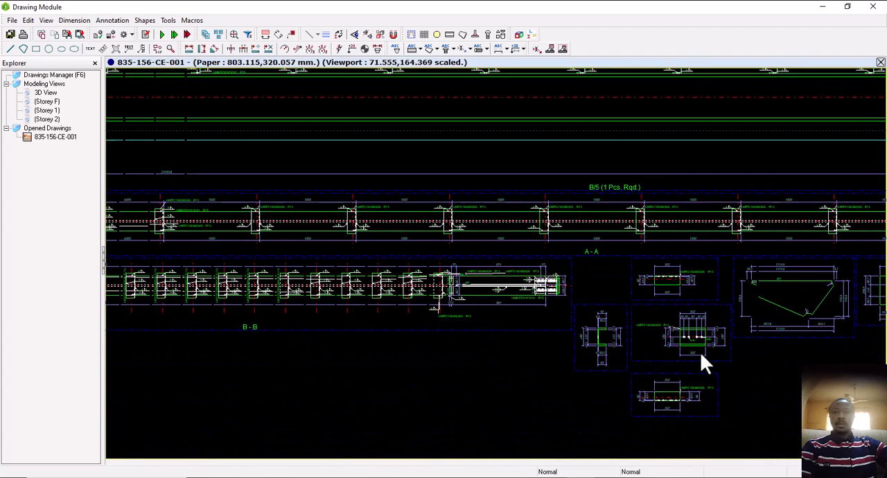
pyautogui.moveTo(695, 347)
pyautogui.mouseDown(button='middle')
pyautogui.moveTo(609, 323)
pyautogui.moveTo(656, 317)
pyautogui.moveTo(599, 323)
pyautogui.mouseUp(button='middle')
pyautogui.scroll(1, 599, 324)
pyautogui.scroll(3, 580, 291)
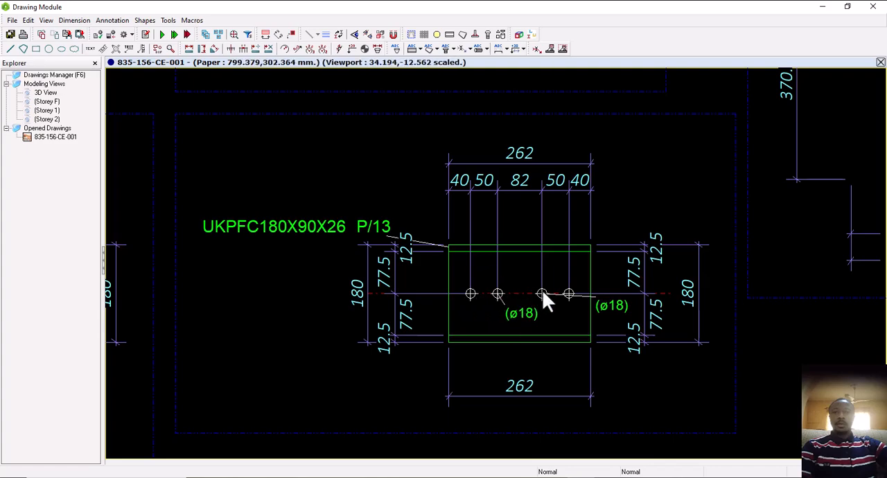
pyautogui.scroll(-3, 561, 293)
pyautogui.moveTo(373, 288)
pyautogui.mouseDown(button='middle')
pyautogui.moveTo(375, 300)
pyautogui.moveTo(427, 277)
pyautogui.mouseUp(button='middle')
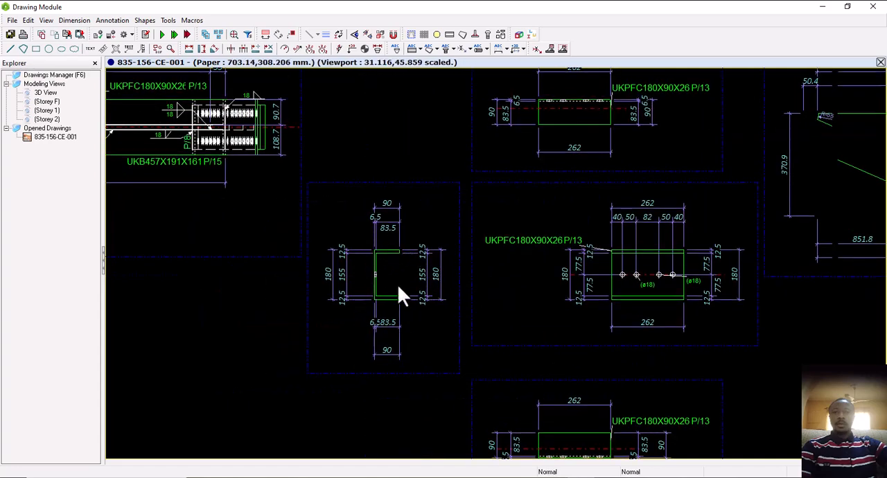
pyautogui.moveTo(669, 299)
pyautogui.mouseDown(button='middle')
pyautogui.moveTo(486, 287)
pyautogui.moveTo(524, 267)
pyautogui.moveTo(519, 262)
pyautogui.mouseUp(button='middle')
pyautogui.scroll(-3, 471, 303)
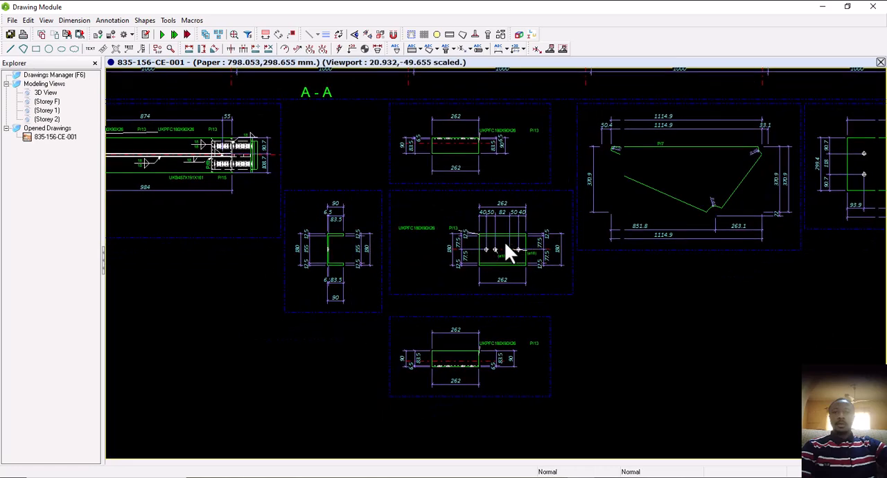
pyautogui.scroll(1, 505, 243)
pyautogui.scroll(-2, 281, 253)
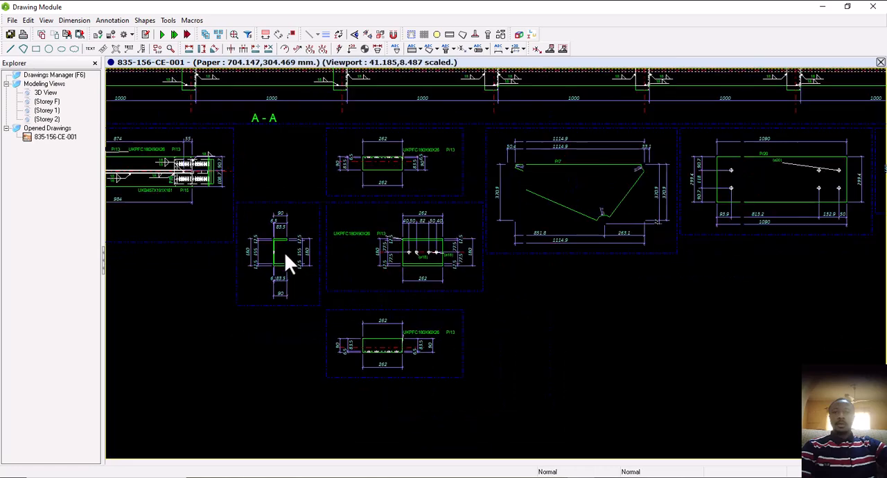
pyautogui.scroll(-1, 285, 252)
# Examine the part details of haunch plate P/7 and drilled plates P/20 and P/8, including hole sizes and spacing
pyautogui.moveTo(334, 248)
pyautogui.mouseDown(button='middle')
pyautogui.moveTo(357, 260)
pyautogui.moveTo(343, 274)
pyautogui.mouseUp(button='middle')
pyautogui.moveTo(444, 276); pyautogui.dragTo(387, 290, button='middle')
pyautogui.moveTo(733, 265); pyautogui.dragTo(659, 277, button='middle')
pyautogui.scroll(3, 741, 256)
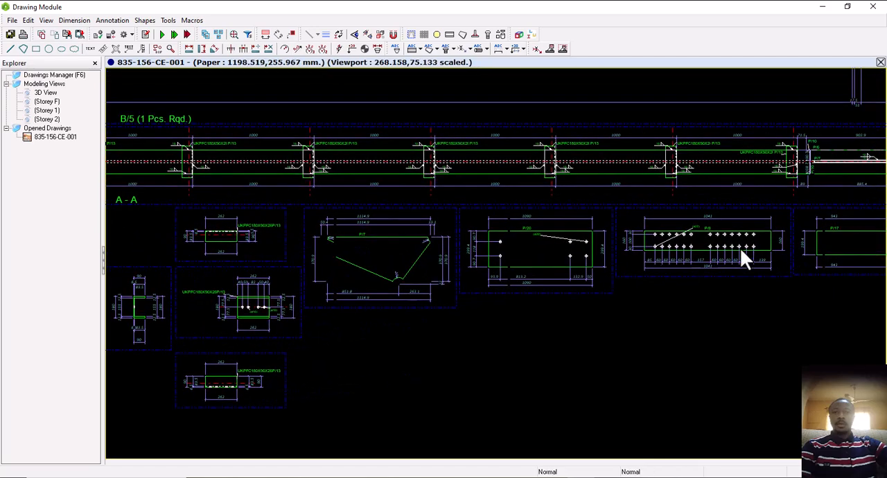
pyautogui.scroll(-2, 694, 251)
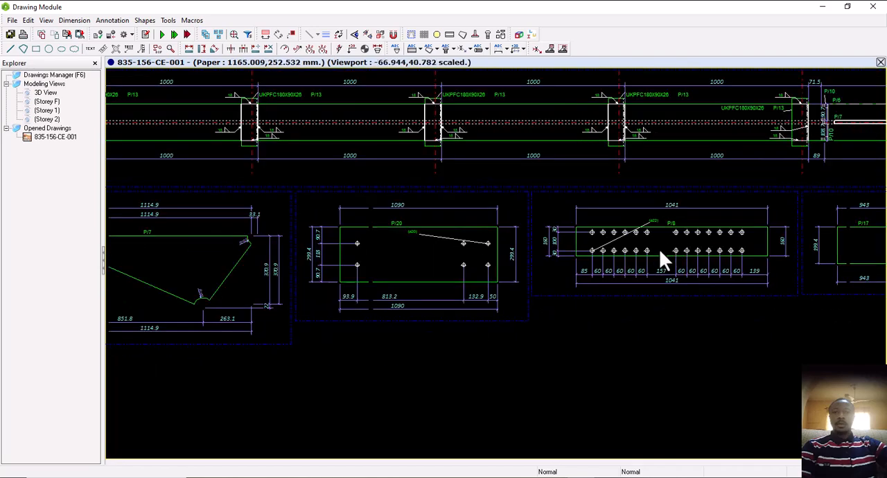
pyautogui.scroll(-1, 659, 250)
pyautogui.moveTo(685, 249); pyautogui.dragTo(664, 249, button='middle')
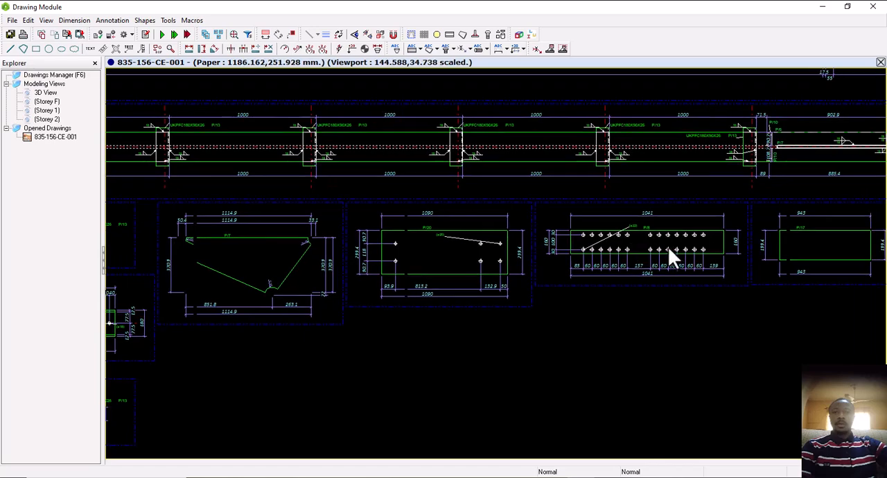
pyautogui.scroll(3, 639, 254)
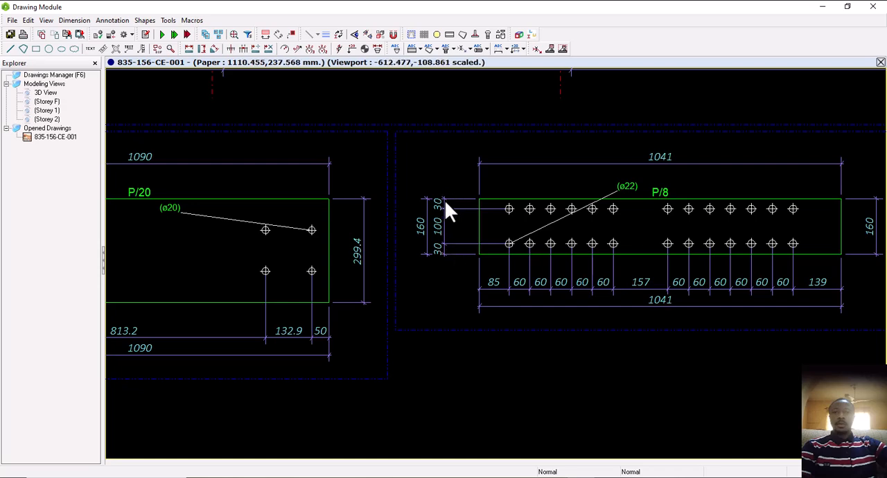
pyautogui.scroll(-5, 426, 246)
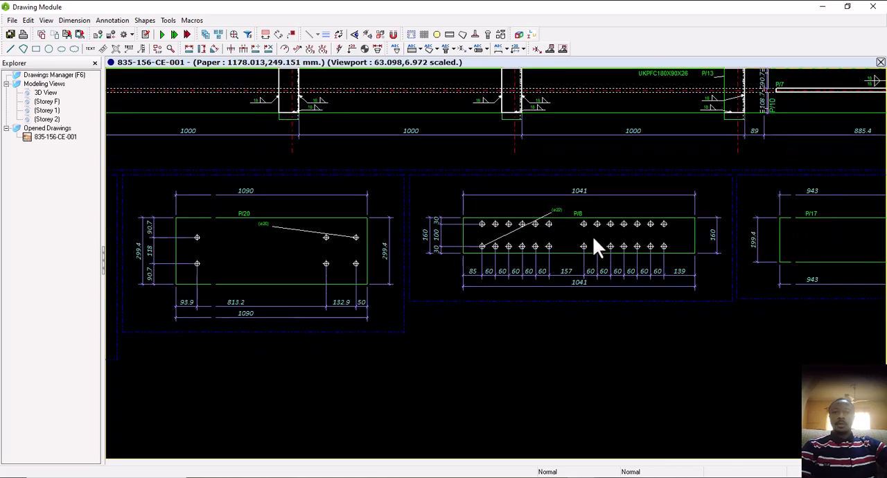
pyautogui.scroll(-4, 594, 241)
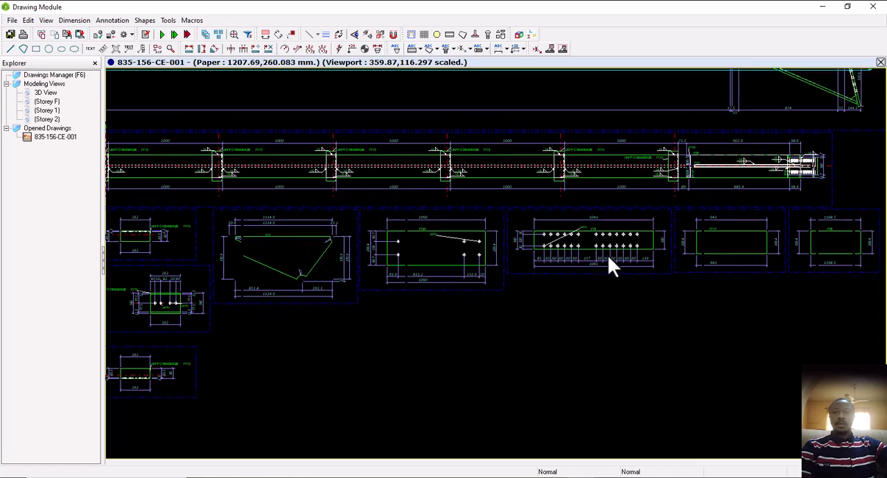
pyautogui.scroll(-2, 608, 255)
# Look over the remaining part details, the rafter section P/15 views and the end plate sections C-C and D-D
pyautogui.moveTo(541, 249); pyautogui.dragTo(667, 251, button='middle')
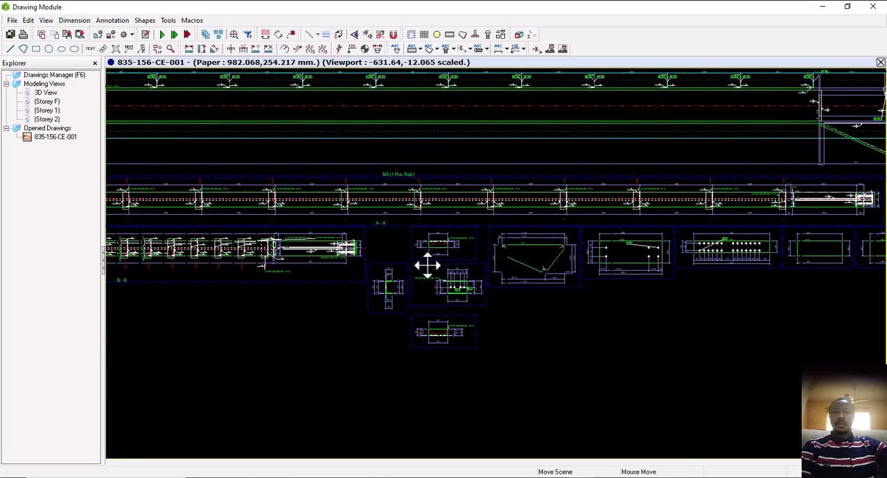
pyautogui.moveTo(428, 266); pyautogui.dragTo(343, 276, button='middle')
pyautogui.scroll(-1, 400, 275)
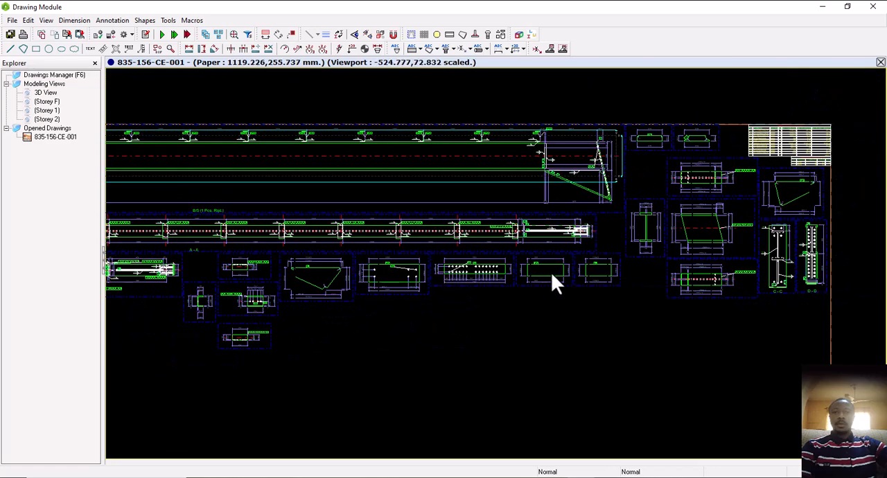
pyautogui.scroll(3, 806, 268)
pyautogui.moveTo(748, 261); pyautogui.dragTo(597, 262, button='middle')
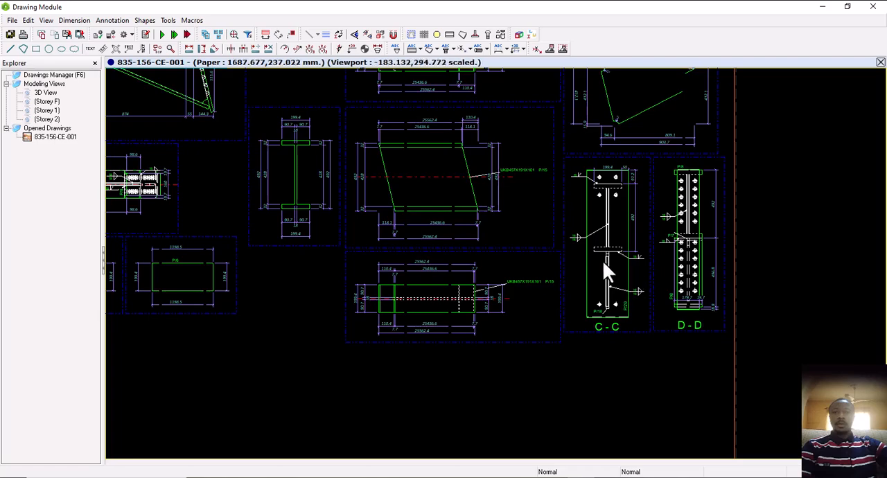
pyautogui.scroll(-2, 607, 278)
pyautogui.scroll(3, 606, 277)
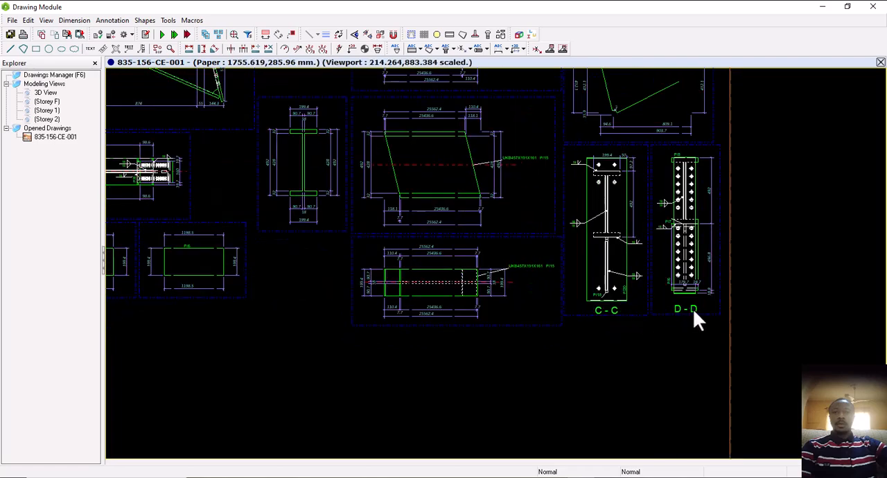
pyautogui.scroll(-2, 694, 308)
pyautogui.scroll(-2, 697, 294)
pyautogui.scroll(-2, 643, 304)
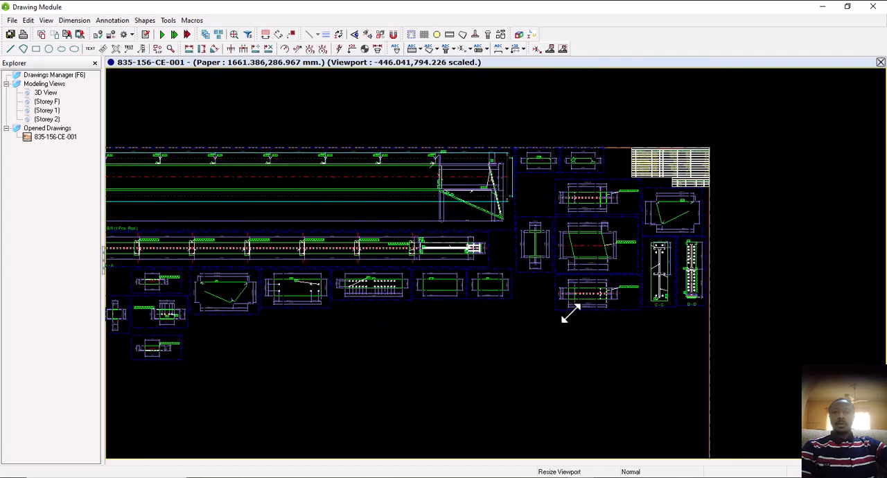
# Inspect the eave haunch in plan and elevation, checking its part marks, weld symbols, bolts and section marks
pyautogui.moveTo(474, 303); pyautogui.dragTo(675, 290, button='middle')
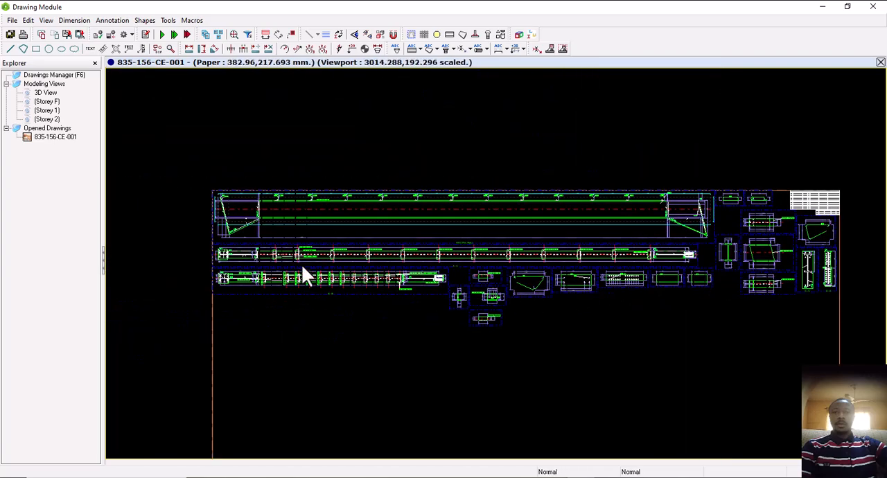
pyautogui.scroll(4, 285, 250)
pyautogui.scroll(2, 307, 246)
pyautogui.moveTo(307, 247); pyautogui.dragTo(743, 303, button='middle')
pyautogui.scroll(-2, 744, 303)
pyautogui.scroll(1, 398, 303)
pyautogui.scroll(4, 435, 297)
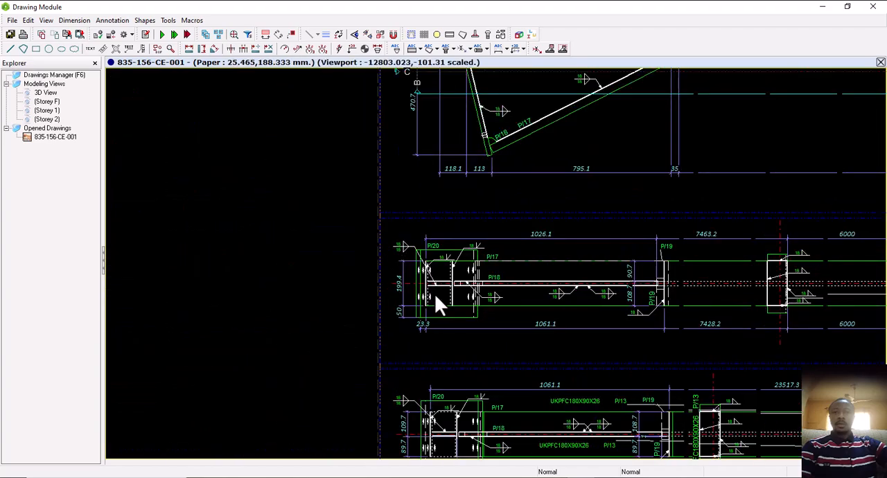
pyautogui.moveTo(479, 325)
pyautogui.mouseDown(button='middle')
pyautogui.moveTo(465, 280)
pyautogui.moveTo(430, 315)
pyautogui.moveTo(423, 349)
pyautogui.moveTo(428, 332)
pyautogui.mouseUp(button='middle')
pyautogui.scroll(-2, 428, 318)
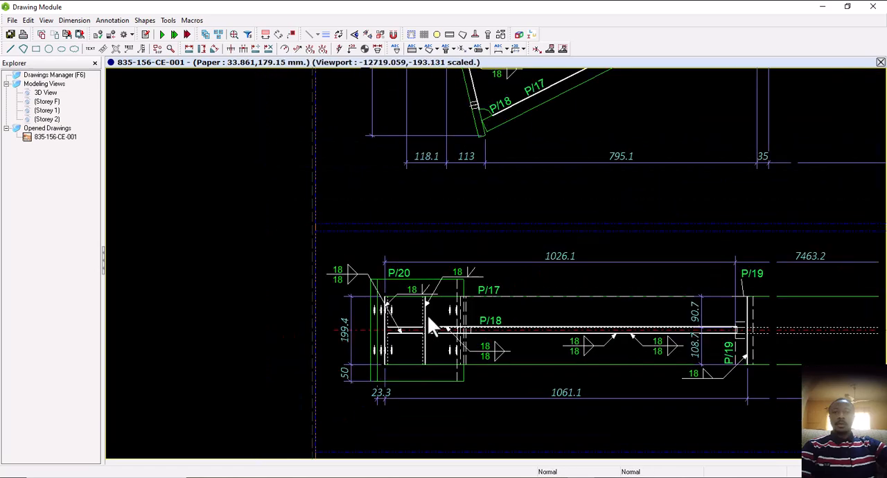
pyautogui.moveTo(454, 267); pyautogui.dragTo(413, 331, button='middle')
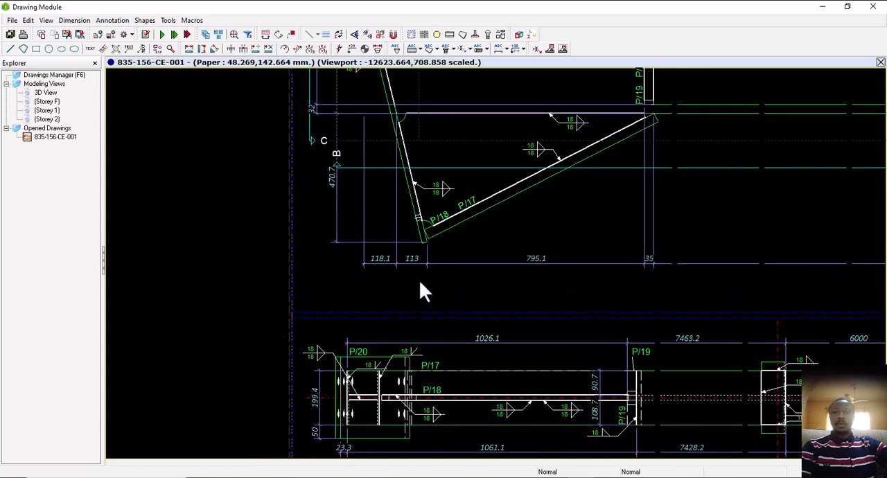
pyautogui.moveTo(327, 145)
pyautogui.mouseDown(button='middle')
pyautogui.moveTo(319, 247)
pyautogui.moveTo(334, 312)
pyautogui.mouseUp(button='middle')
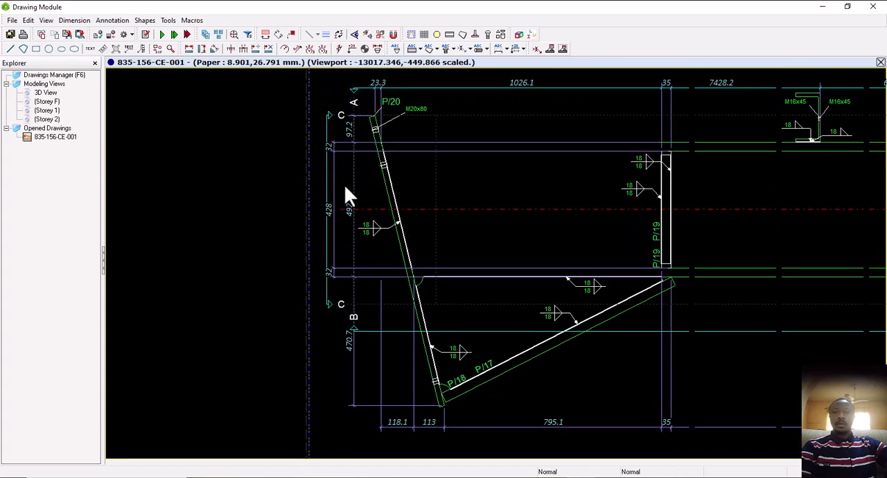
pyautogui.scroll(-5, 374, 269)
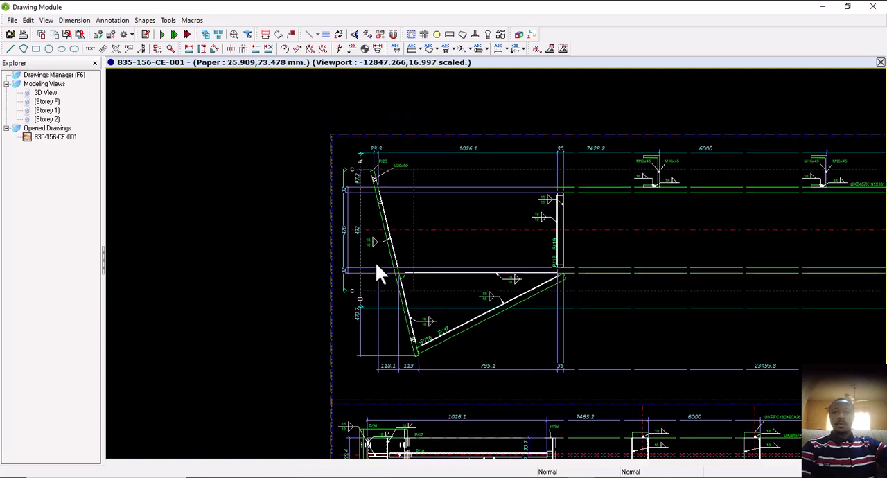
# Open the drawing properties of sheet 835-156-CE-001
pyautogui.moveTo(596, 275)
pyautogui.mouseDown(button='middle')
pyautogui.moveTo(419, 240)
pyautogui.moveTo(375, 254)
pyautogui.moveTo(422, 267)
pyautogui.moveTo(295, 258)
pyautogui.mouseUp(button='middle')
pyautogui.scroll(-2, 388, 249)
pyautogui.scroll(-3, 422, 266)
pyautogui.moveTo(398, 273); pyautogui.dragTo(416, 274, button='middle')
pyautogui.moveTo(833, 126); pyautogui.dragTo(843, 129, button='middle')
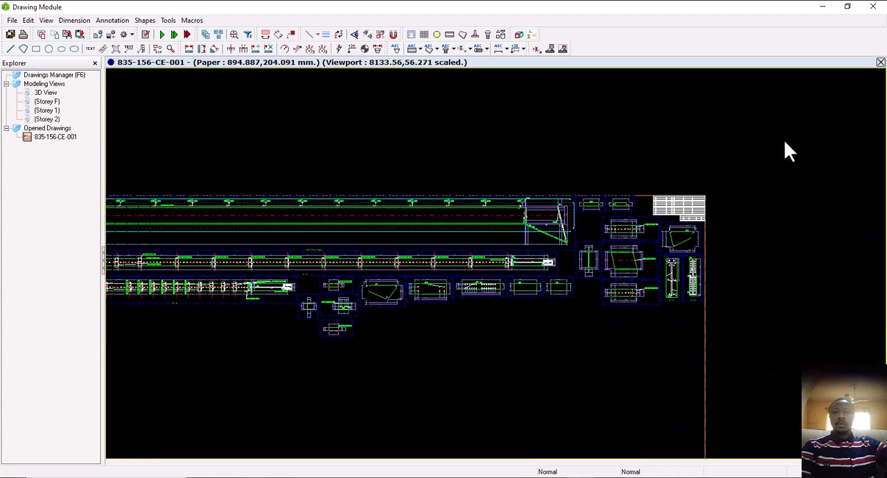
pyautogui.doubleClick(780, 142)
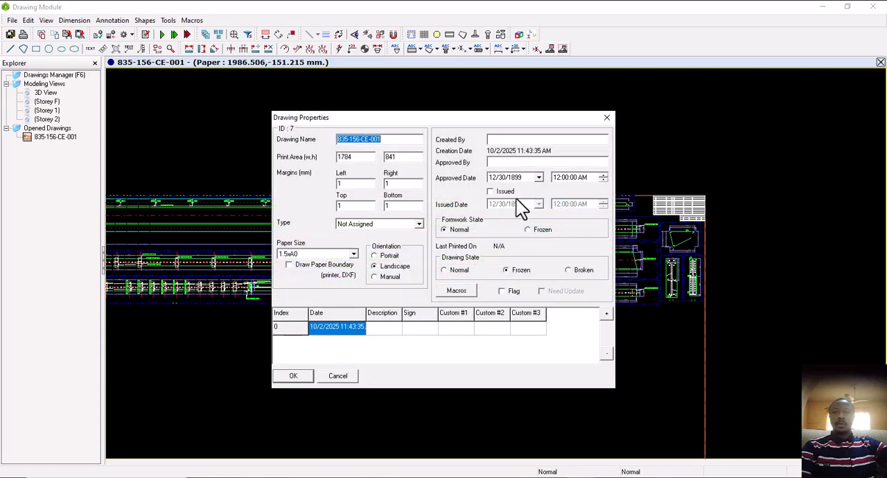
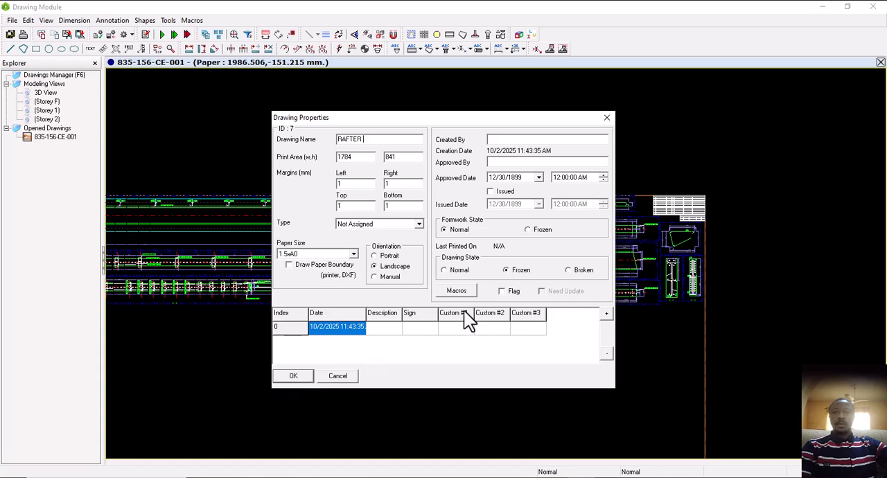
# Confirm RAFTER as the drawing's name, close the drawing and save its changes
pyautogui.click(301, 376)
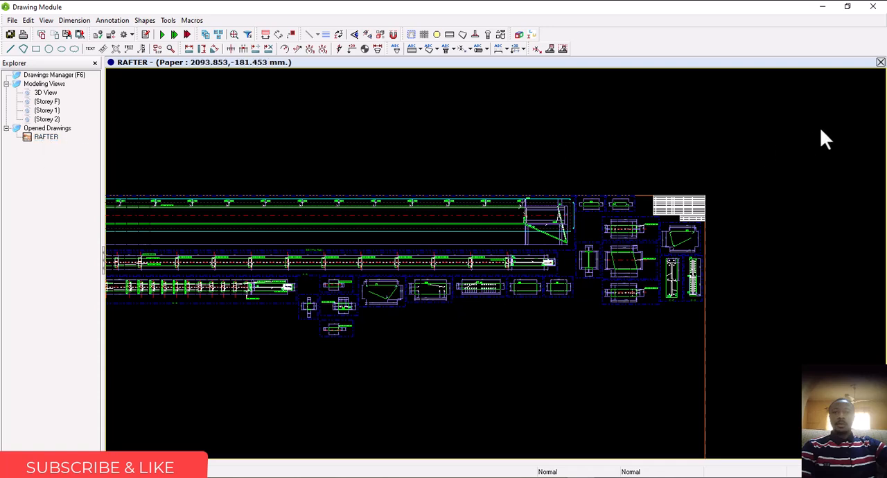
pyautogui.click(881, 62)
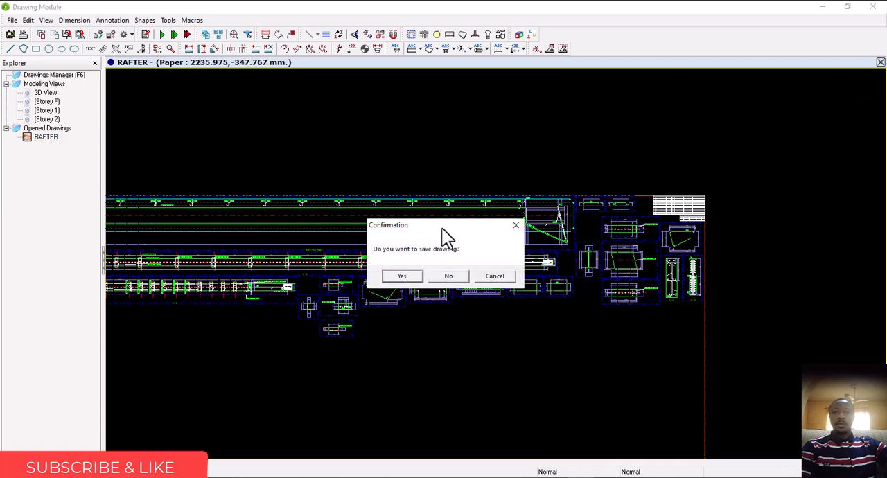
pyautogui.click(414, 276)
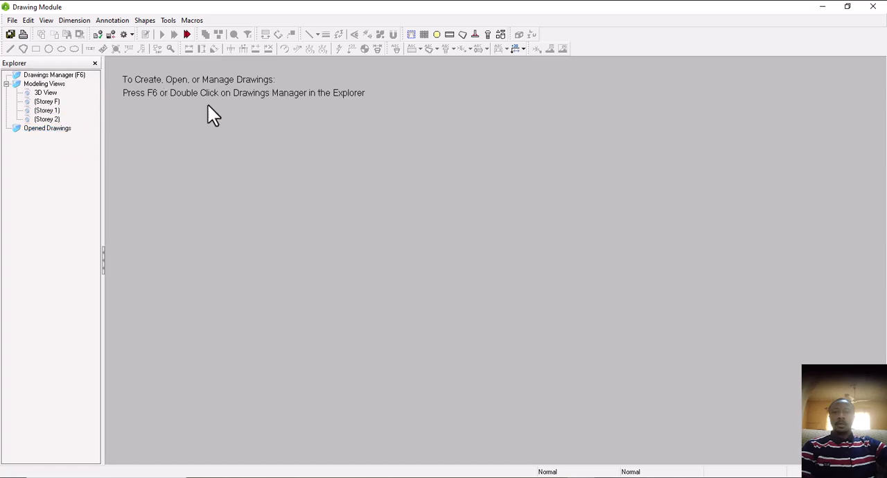
# Return from the drawing module to the 3D model, show all hidden members and clear the rafter selection
pyautogui.click(872, 7)
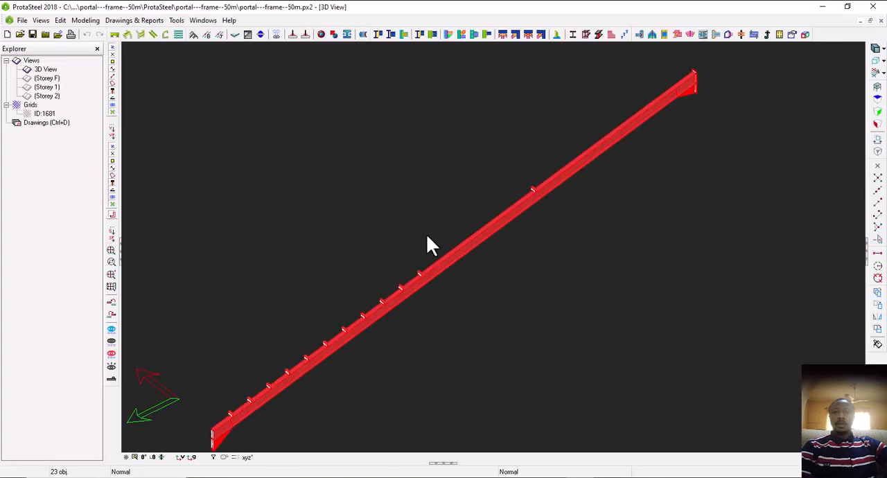
pyautogui.rightClick(583, 206)
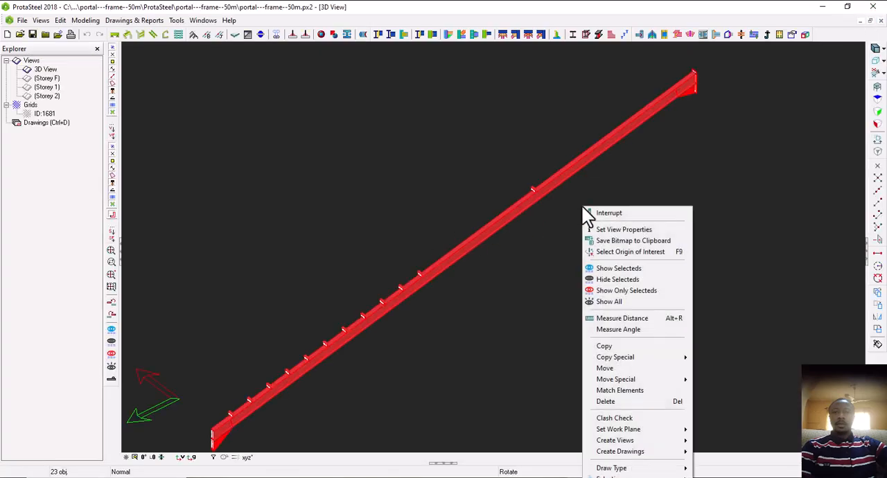
pyautogui.click(617, 302)
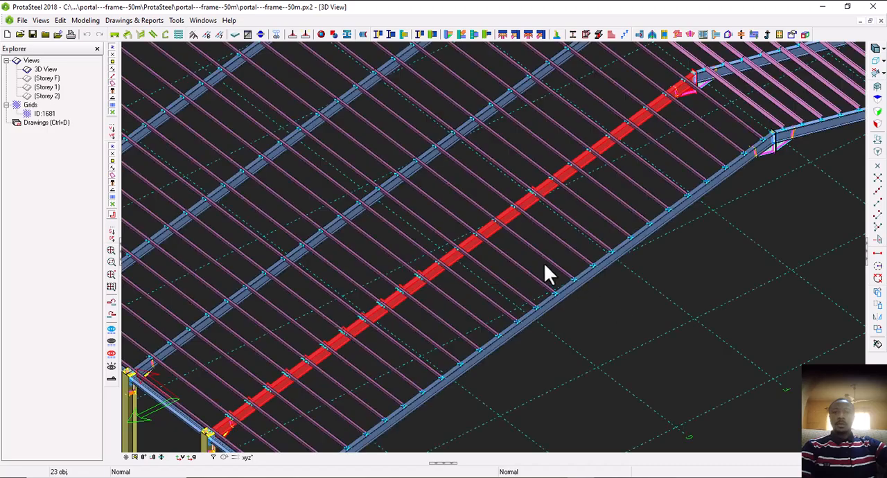
pyautogui.moveTo(501, 237); pyautogui.dragTo(449, 254, button='middle')
pyautogui.scroll(6, 425, 268)
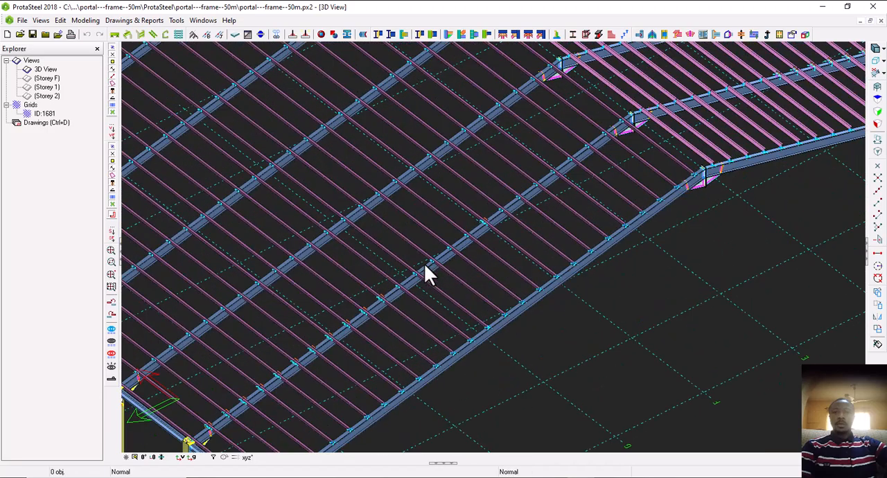
# Examine the purlin cleats along the second rafter from the near end, checking how they join the purlins
pyautogui.scroll(3, 345, 347)
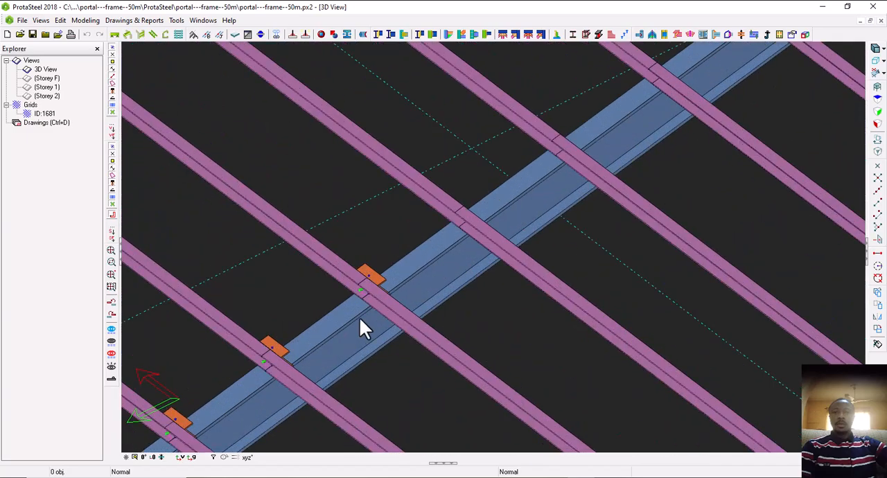
pyautogui.scroll(2, 378, 282)
pyautogui.click(384, 284)
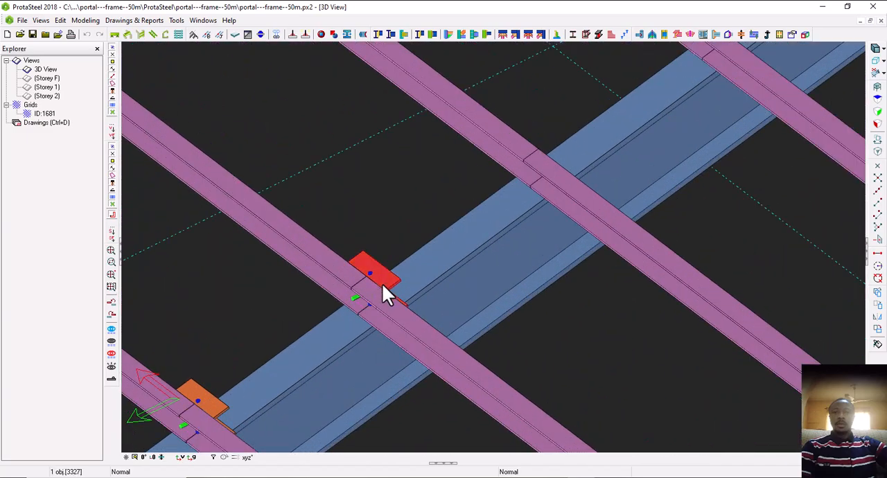
pyautogui.scroll(-5, 388, 291)
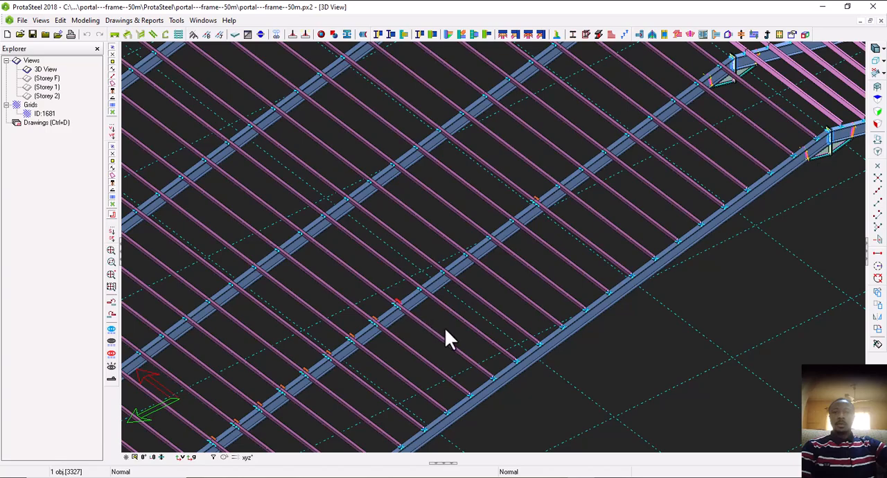
pyautogui.moveTo(444, 328); pyautogui.dragTo(311, 320, button='middle')
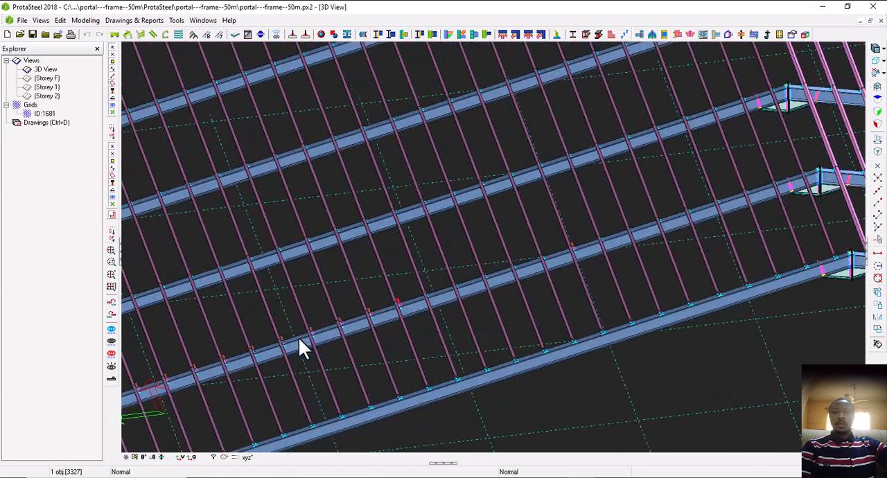
pyautogui.scroll(3, 299, 337)
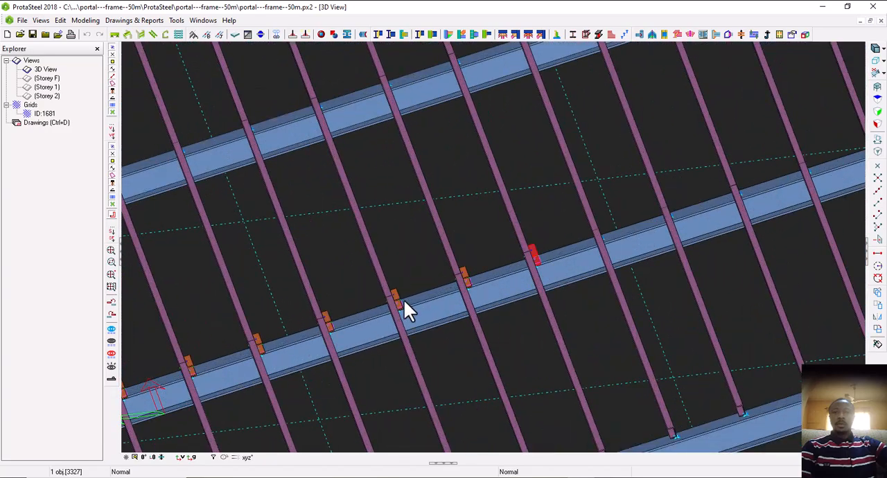
pyautogui.scroll(2, 405, 303)
pyautogui.scroll(-3, 393, 296)
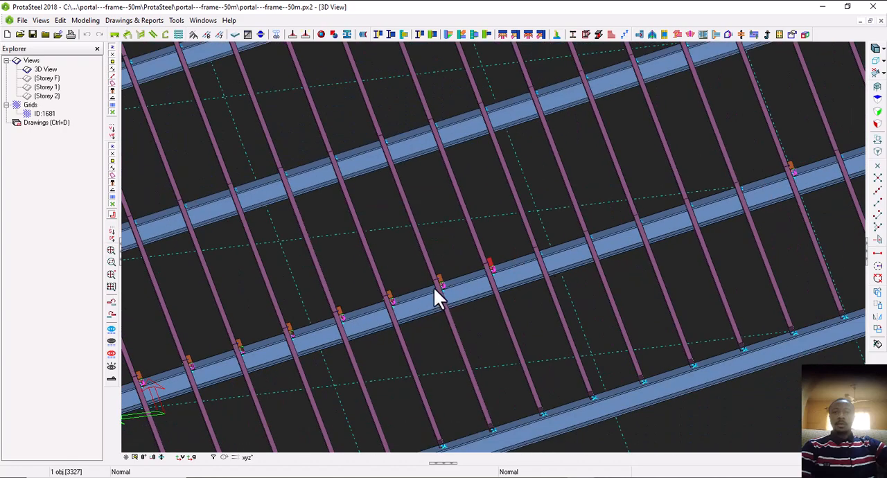
pyautogui.scroll(-3, 443, 283)
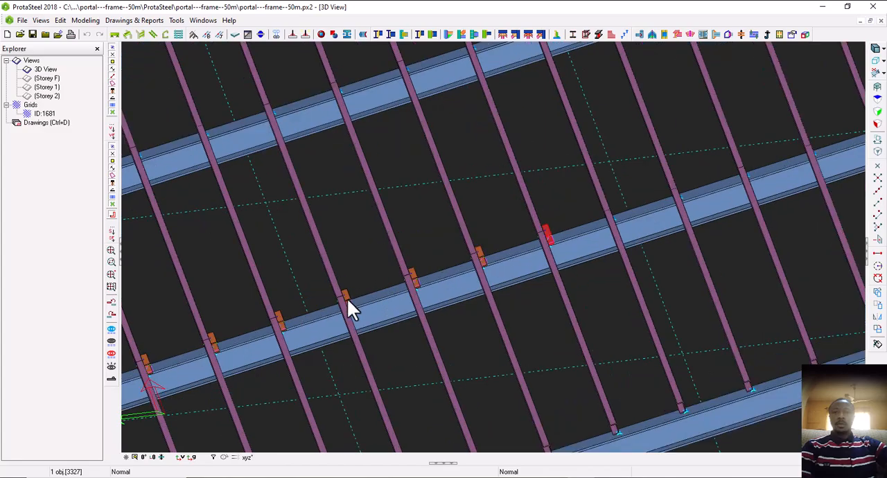
# Look over the purlin cleats on the opposite roof slope, the ridge haunches and the eave haunch connections
pyautogui.scroll(-3, 443, 283)
pyautogui.moveTo(527, 276); pyautogui.dragTo(335, 312, button='middle')
pyautogui.scroll(5, 752, 253)
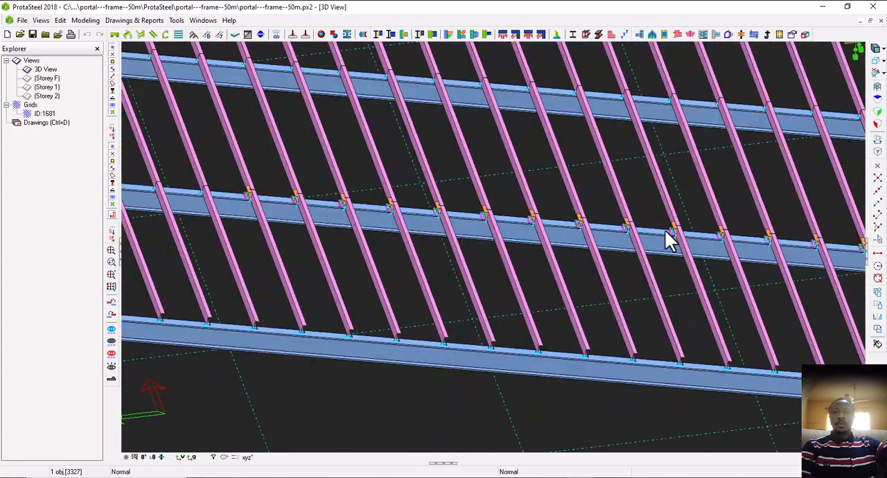
pyautogui.scroll(-5, 668, 238)
pyautogui.scroll(5, 455, 216)
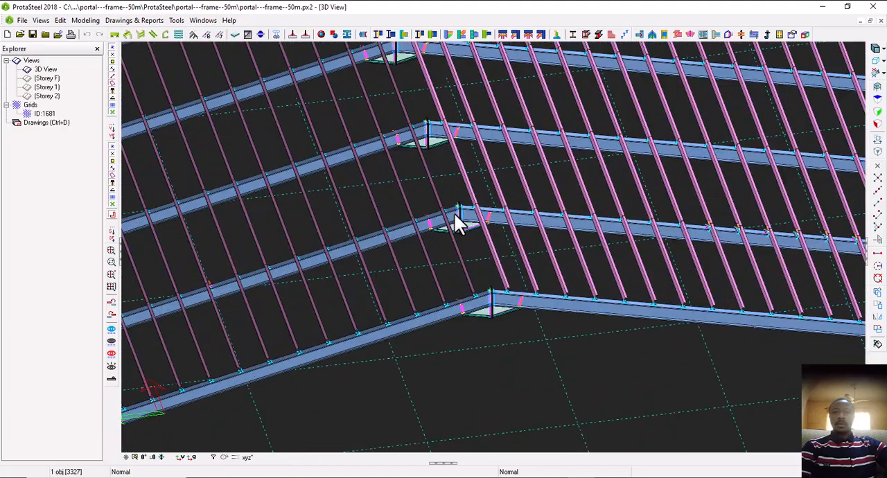
pyautogui.scroll(-3, 455, 216)
pyautogui.scroll(-5, 448, 270)
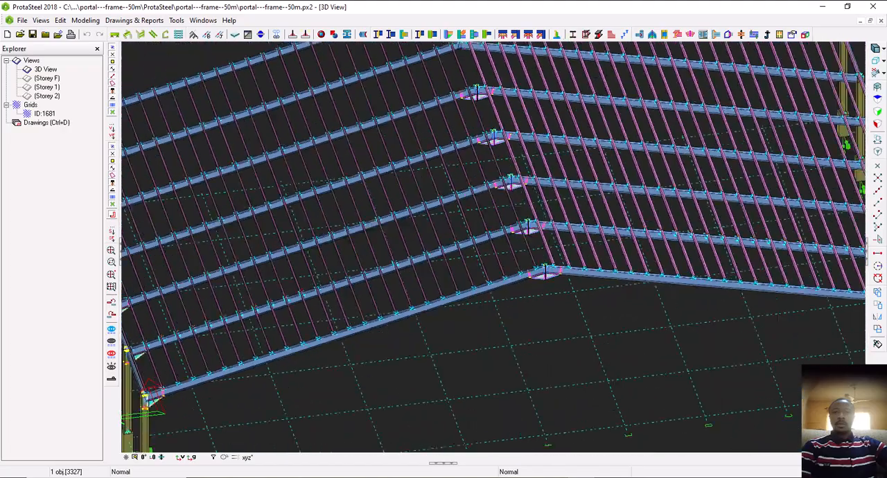
pyautogui.scroll(5, 336, 306)
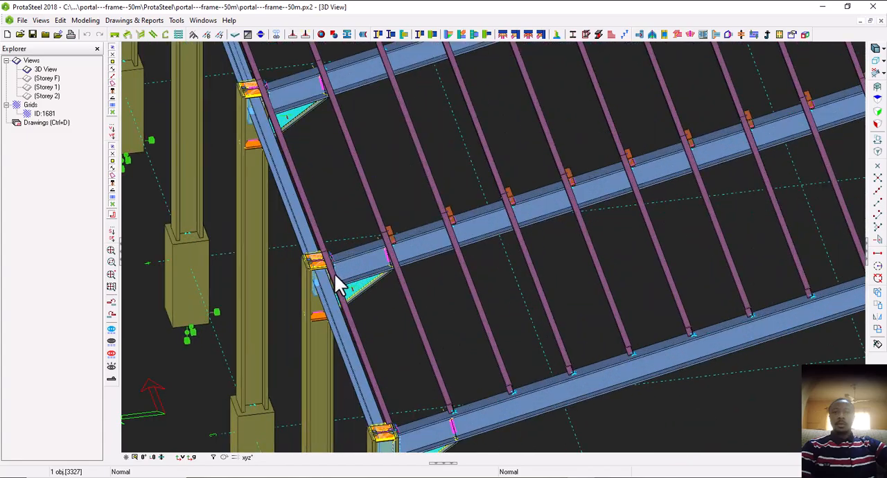
pyautogui.scroll(-2, 388, 266)
pyautogui.scroll(6, 392, 278)
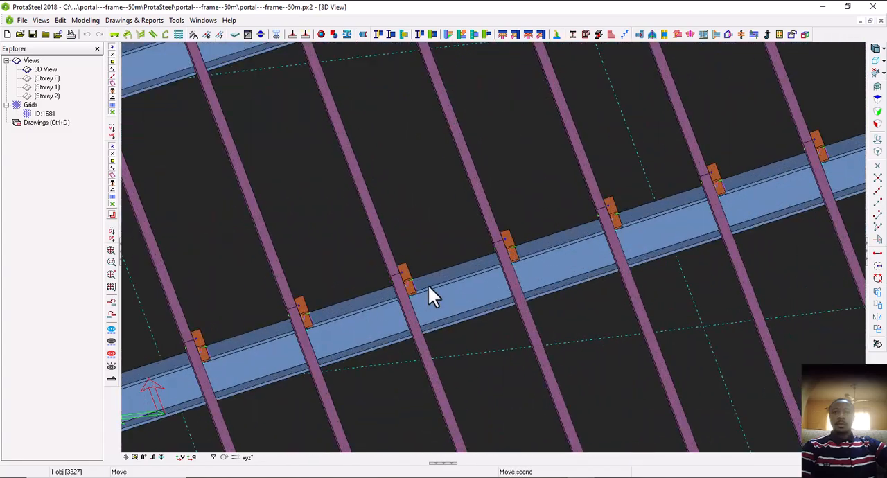
# Select a purlin cleat near the second rafter's eave and add a detail item named PL1 in the Detail Item Manager
pyautogui.moveTo(428, 286); pyautogui.dragTo(237, 272, button='middle')
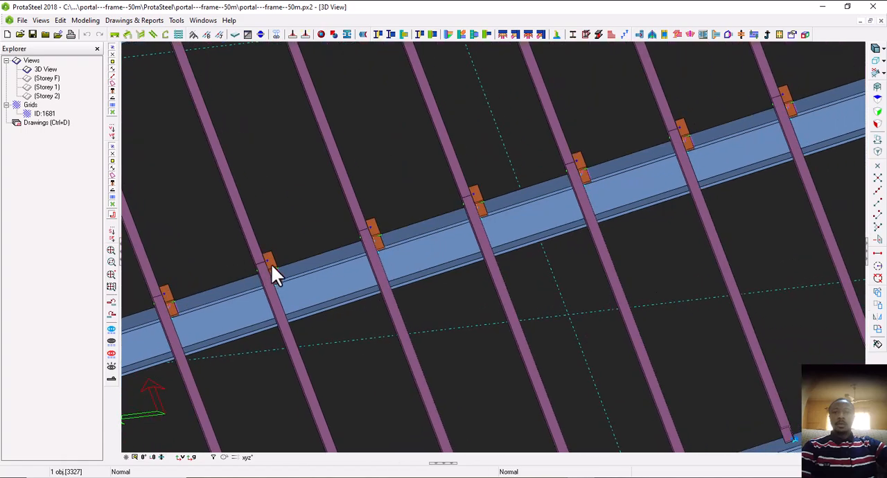
pyautogui.scroll(3, 302, 273)
pyautogui.click(256, 264)
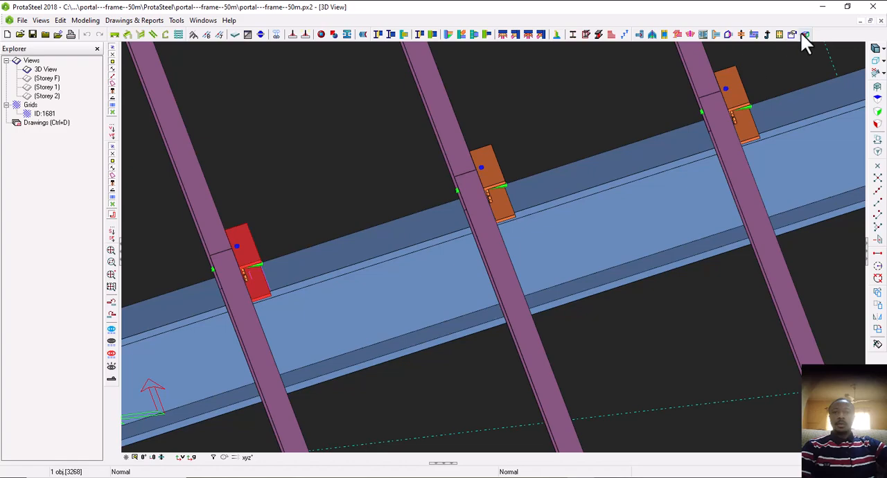
pyautogui.moveTo(806, 36)
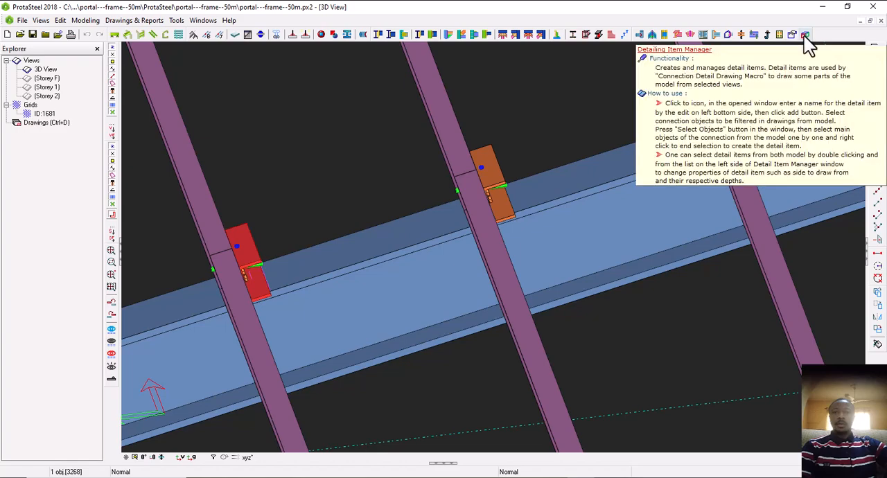
pyautogui.click(805, 34)
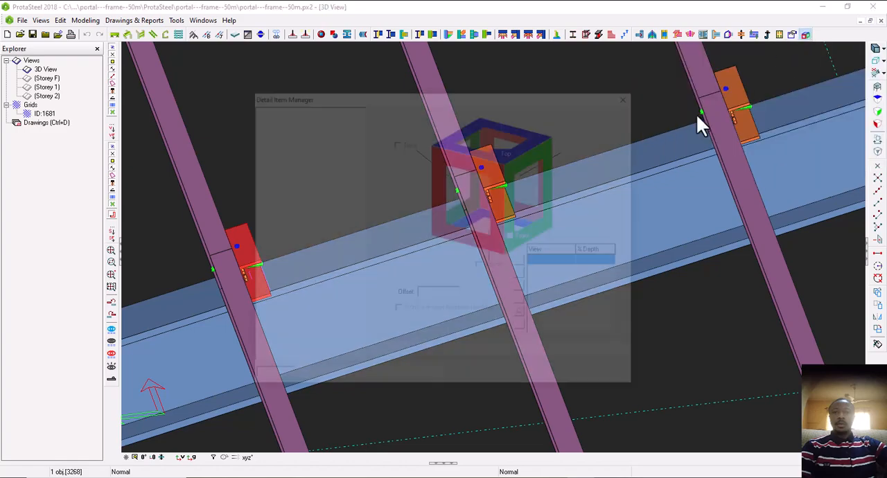
pyautogui.moveTo(464, 97); pyautogui.dragTo(680, 94)
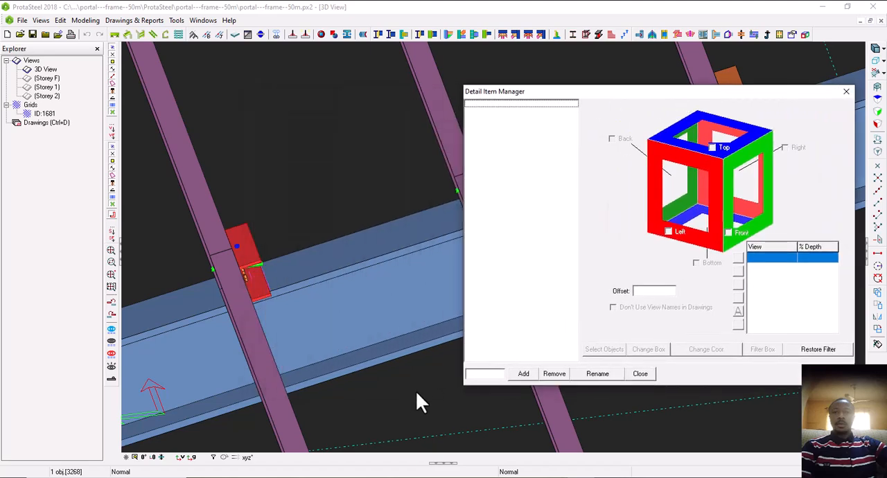
pyautogui.click(476, 372)
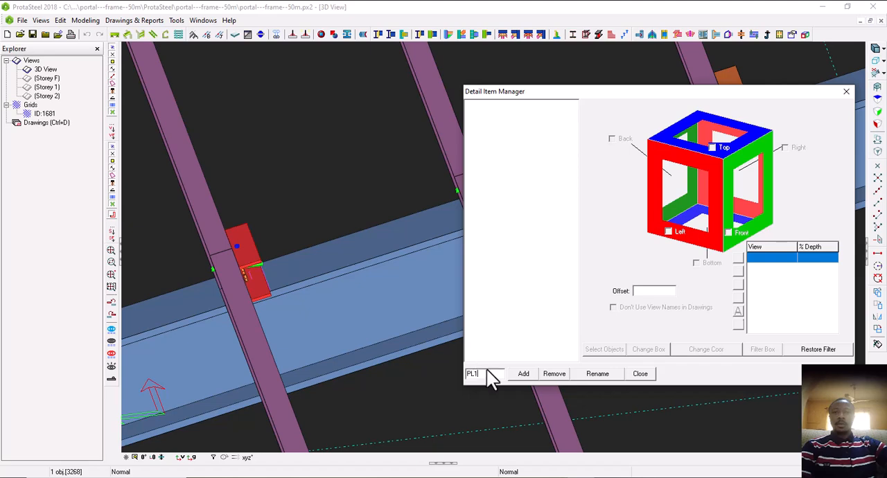
pyautogui.click(523, 375)
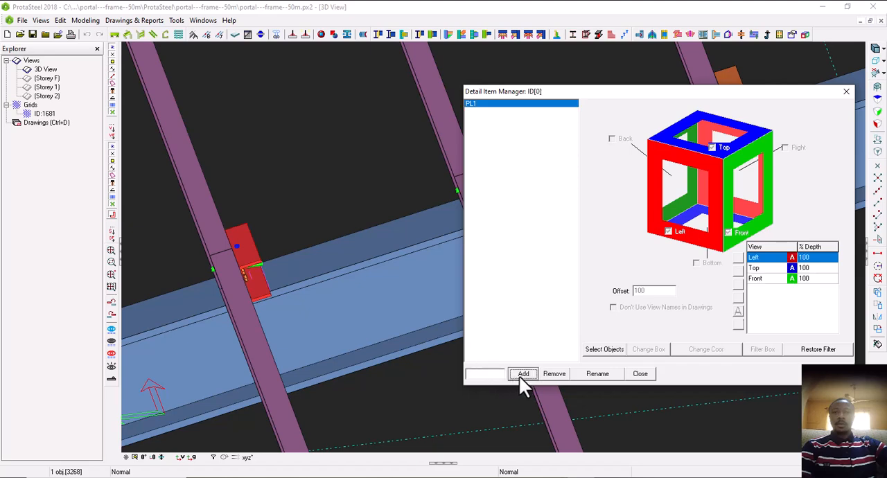
# Assign the rafter and the two purlins meeting at the selected cleat to detail item PL1
pyautogui.click(605, 350)
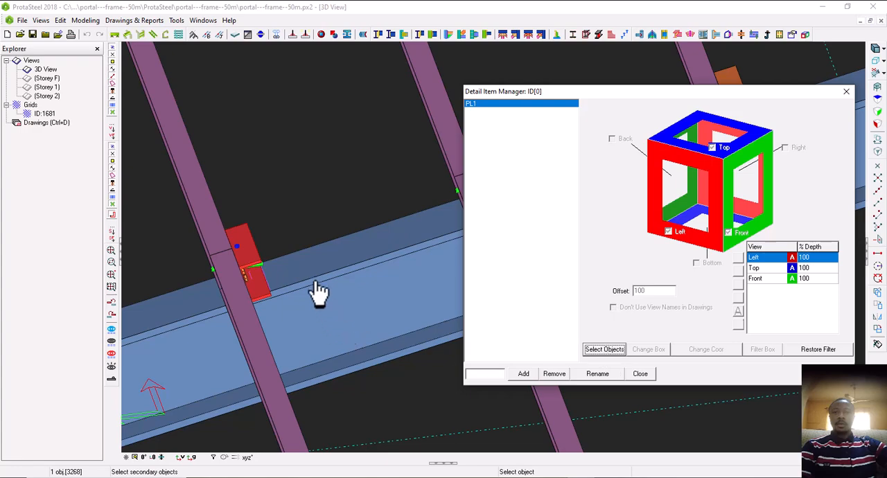
pyautogui.click(276, 286)
pyautogui.click(202, 220)
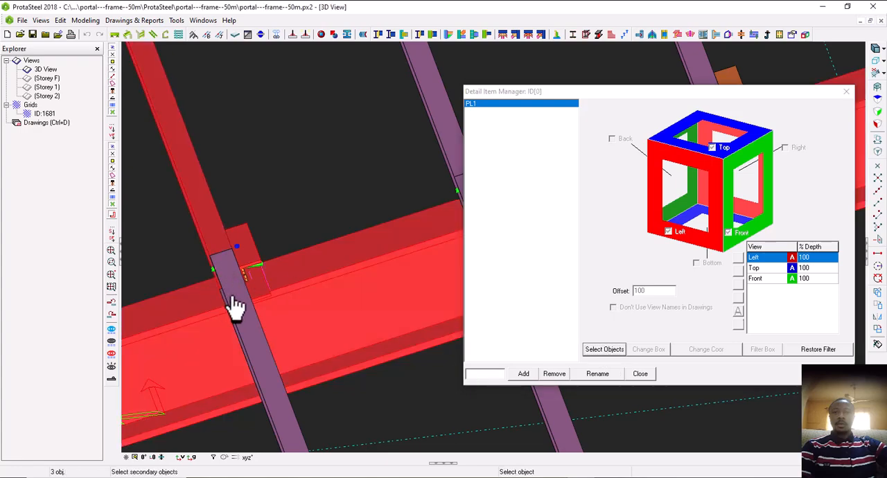
pyautogui.click(232, 299)
pyautogui.rightClick(231, 300)
pyautogui.scroll(-5, 225, 302)
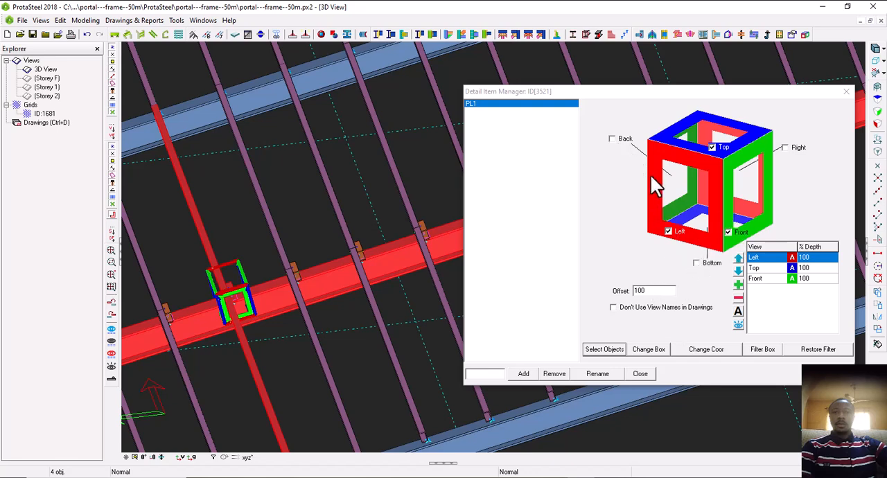
# Enable PL1's Back, Right and Bottom views, add a 3D view, and close the Detail Item Manager
pyautogui.click(612, 139)
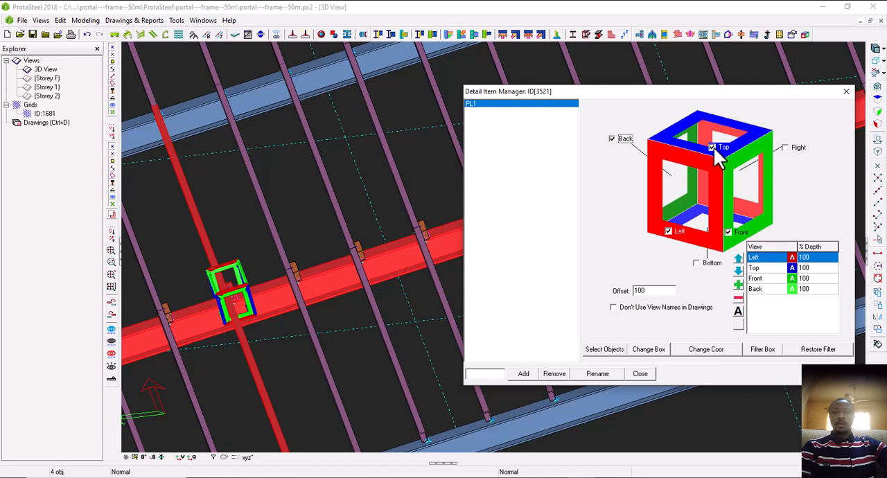
pyautogui.click(786, 148)
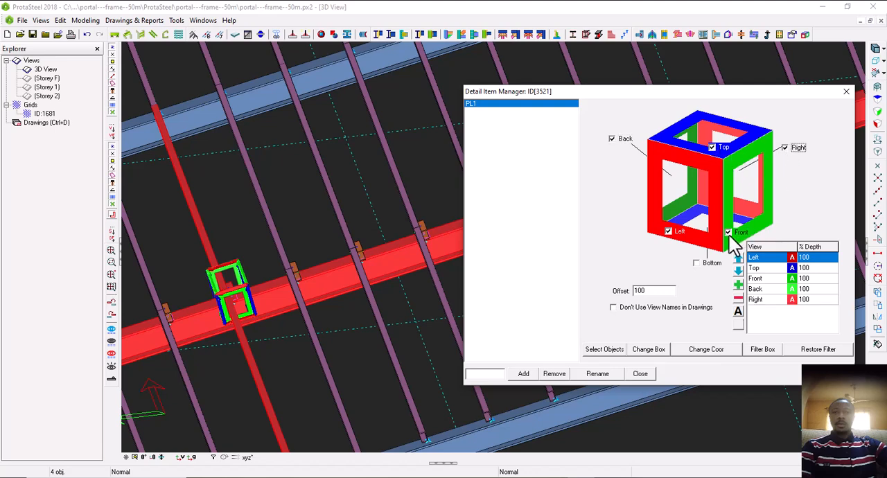
pyautogui.click(698, 263)
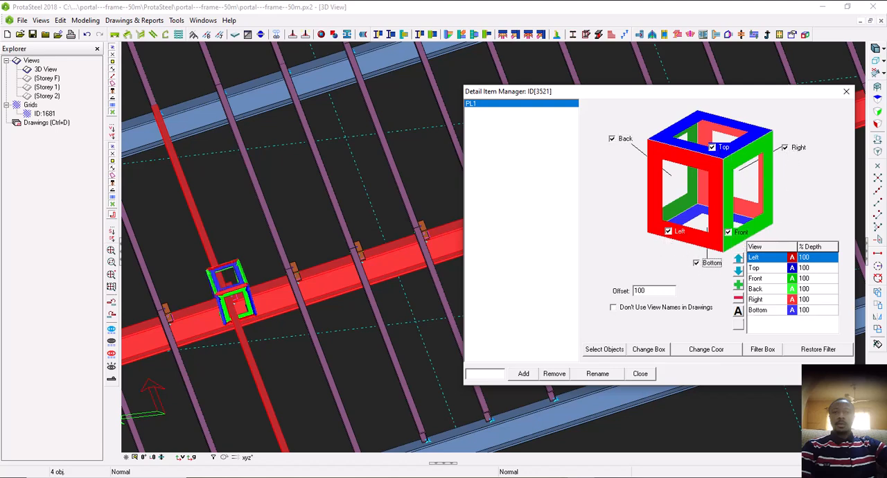
pyautogui.click(739, 285)
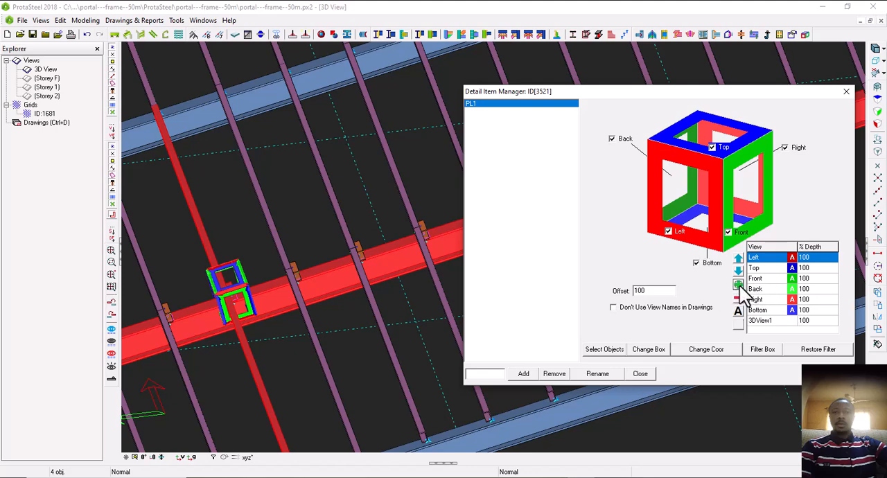
pyautogui.click(637, 374)
pyautogui.press('Escape')
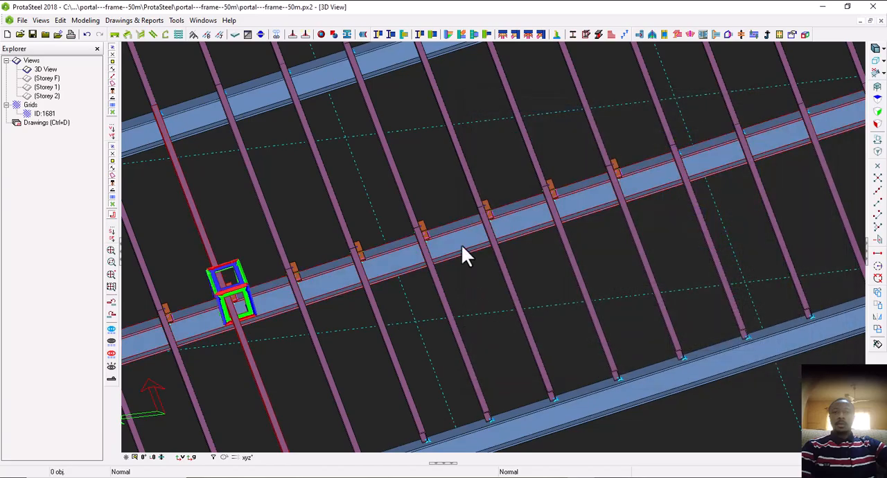
# Select a purlin cleat on the second rafter of the opposite roof slope and add a detail item named PL2 in the Detail Item Manager
pyautogui.scroll(-6, 380, 295)
pyautogui.moveTo(380, 295); pyautogui.dragTo(376, 297, button='middle')
pyautogui.moveTo(722, 241); pyautogui.dragTo(610, 271, button='middle')
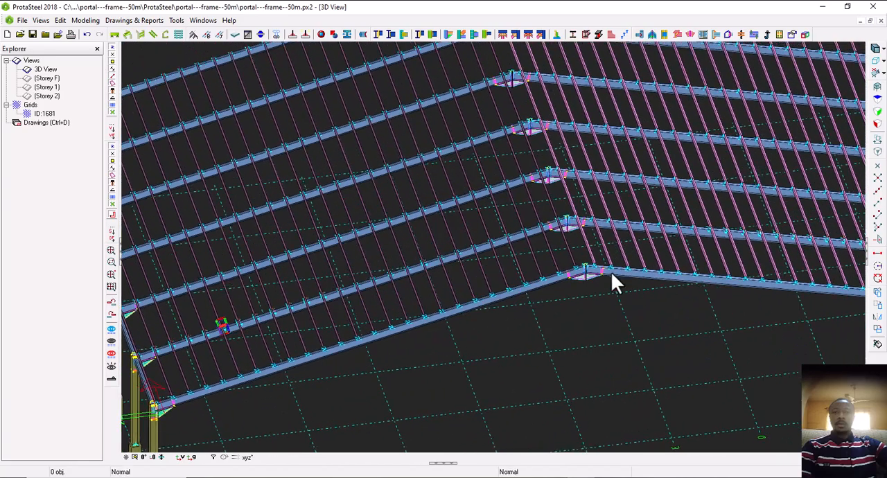
pyautogui.moveTo(799, 242); pyautogui.dragTo(692, 262, button='middle')
pyautogui.scroll(4, 696, 264)
pyautogui.scroll(3, 695, 264)
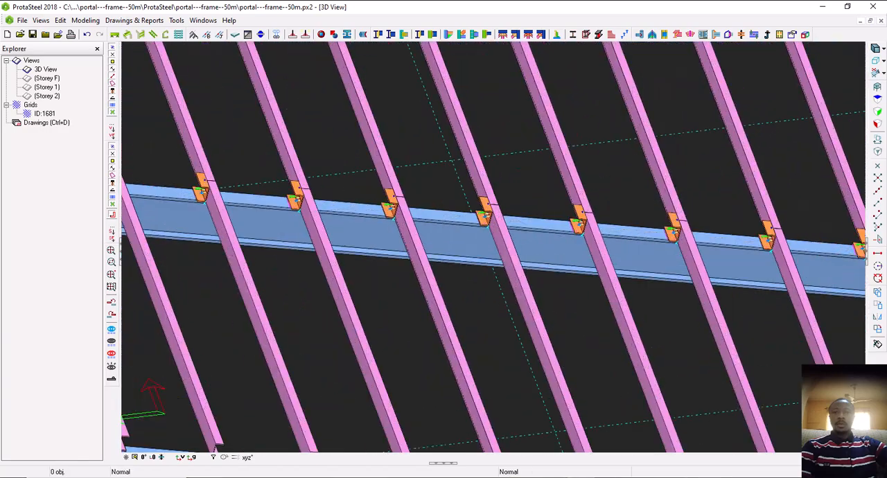
pyautogui.scroll(3, 566, 258)
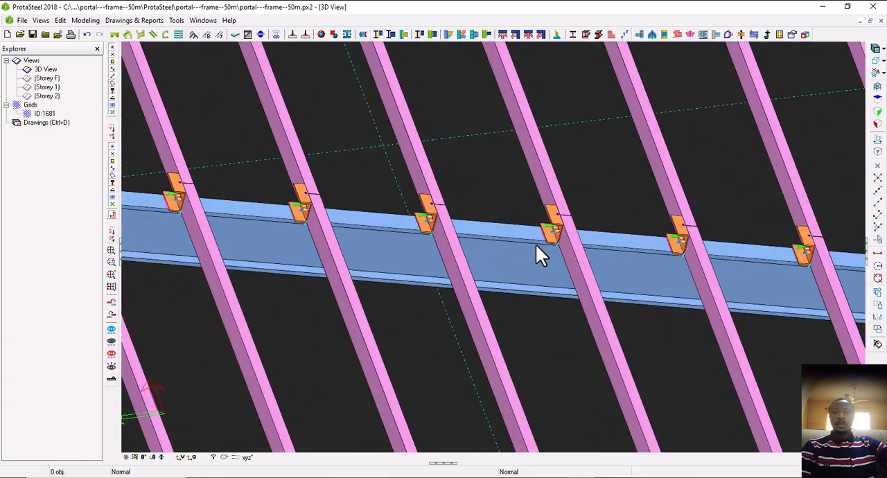
pyautogui.click(558, 222)
pyautogui.click(805, 34)
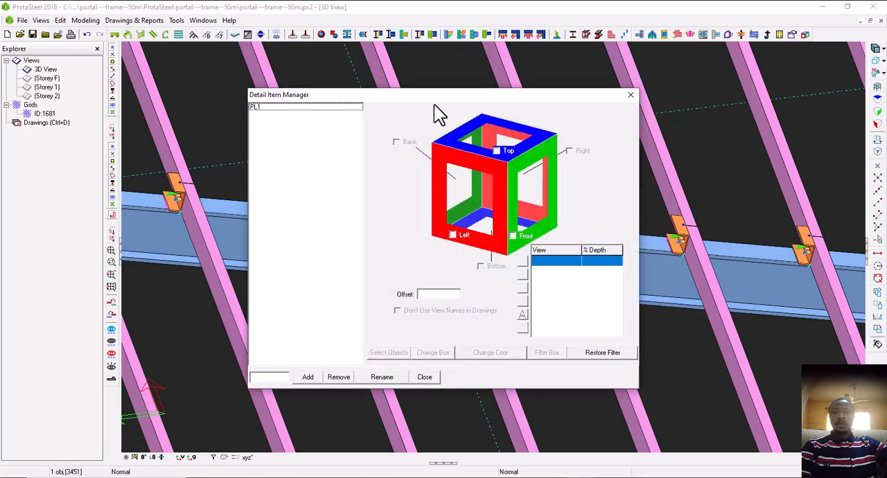
pyautogui.moveTo(434, 104); pyautogui.dragTo(679, 99)
pyautogui.click(525, 373)
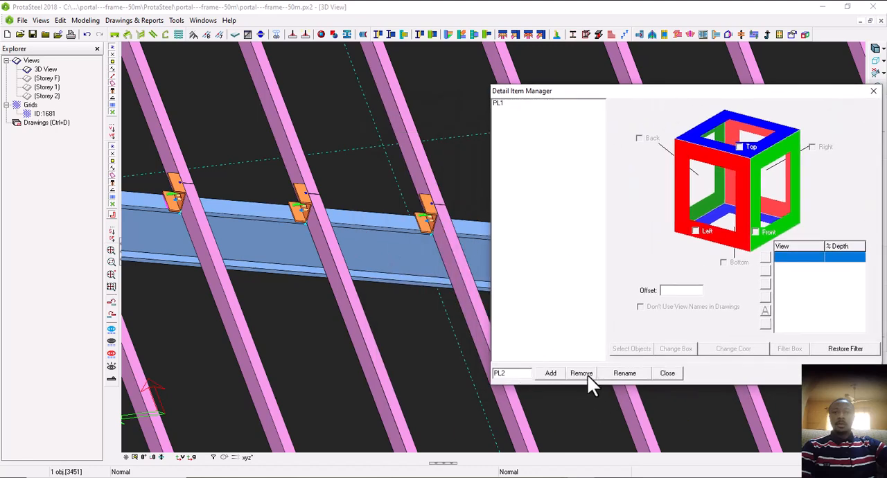
pyautogui.click(558, 373)
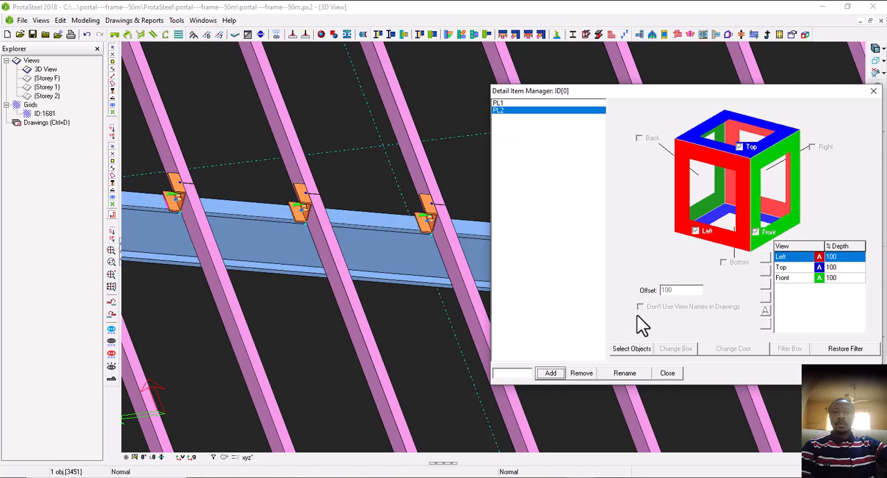
# Assign the rafter and the two purlins meeting at the selected cleat to detail item PL2
pyautogui.click(632, 349)
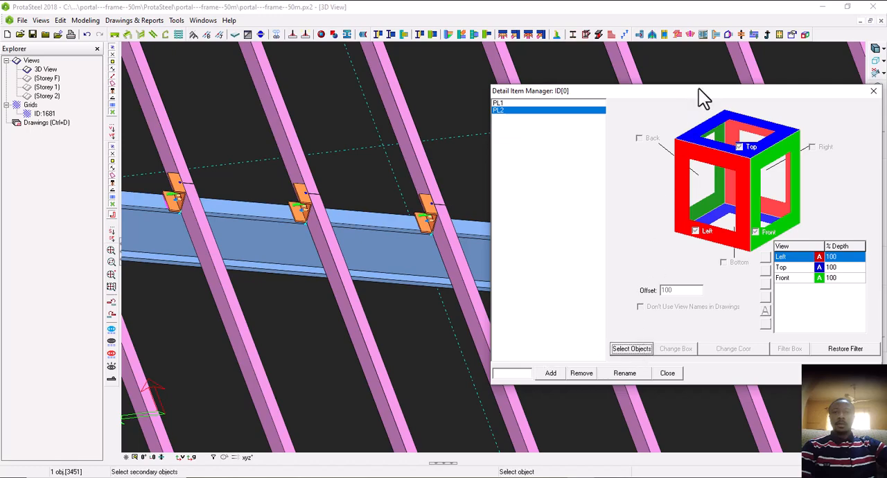
pyautogui.moveTo(699, 89); pyautogui.dragTo(304, 158)
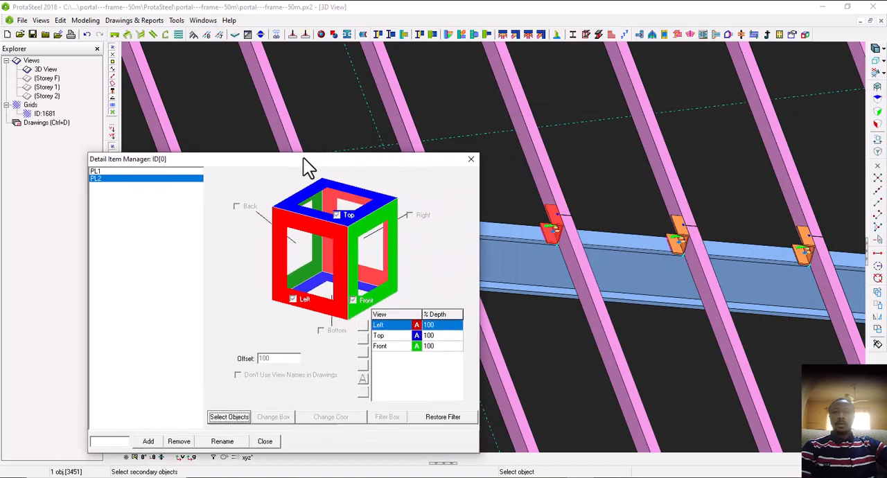
pyautogui.click(513, 272)
pyautogui.click(545, 200)
pyautogui.click(584, 276)
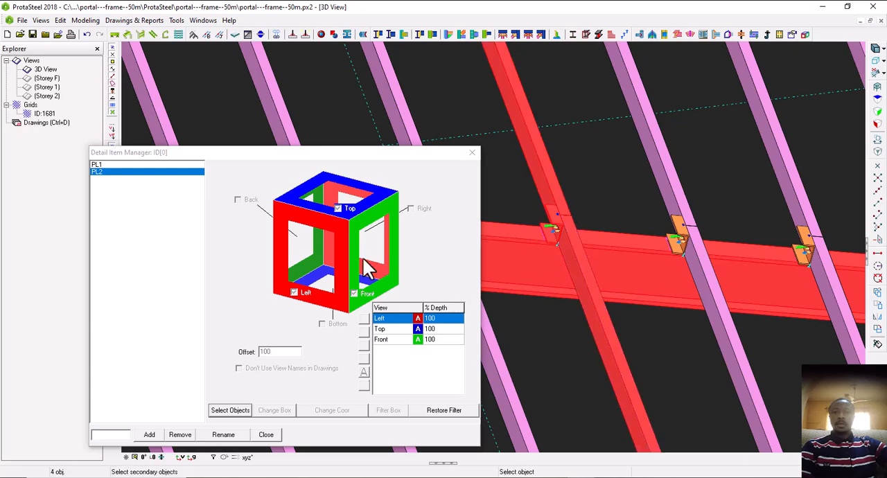
pyautogui.middleClick(515, 263)
pyautogui.scroll(-2, 550, 261)
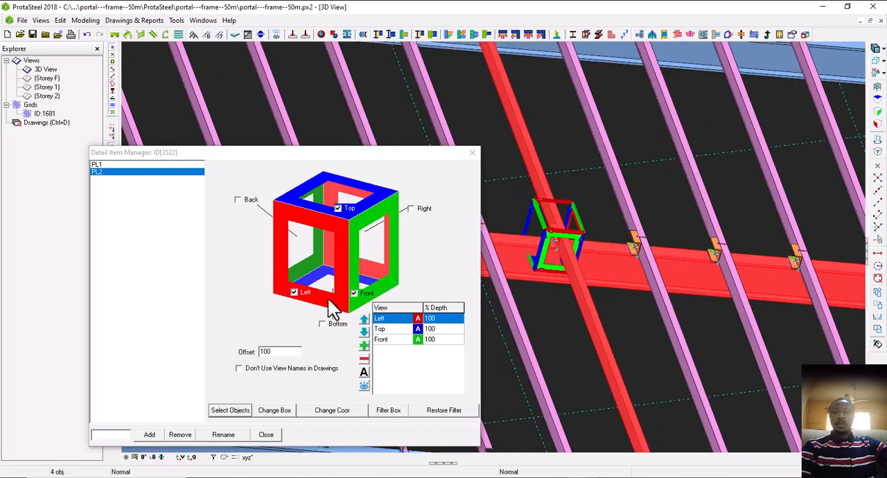
# Enable PL2's Back, Right and Bottom views, add a 3D view, and close the Detail Item Manager
pyautogui.moveTo(306, 153); pyautogui.dragTo(438, 108)
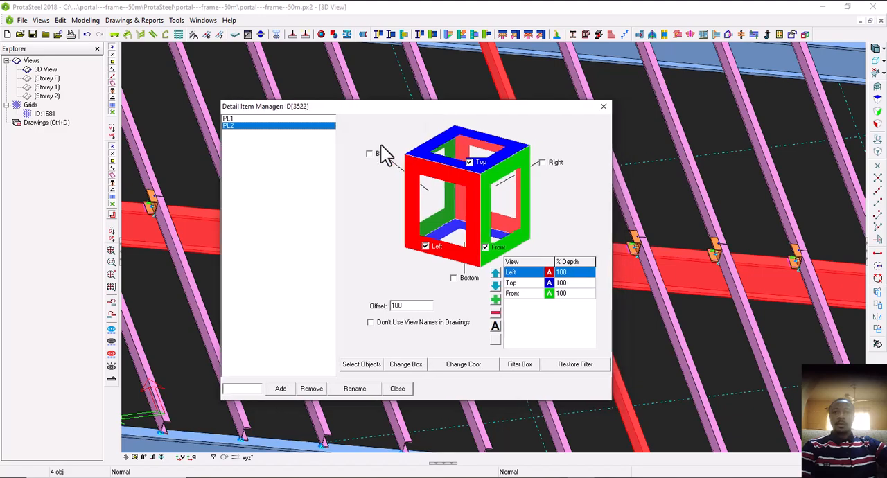
pyautogui.click(369, 153)
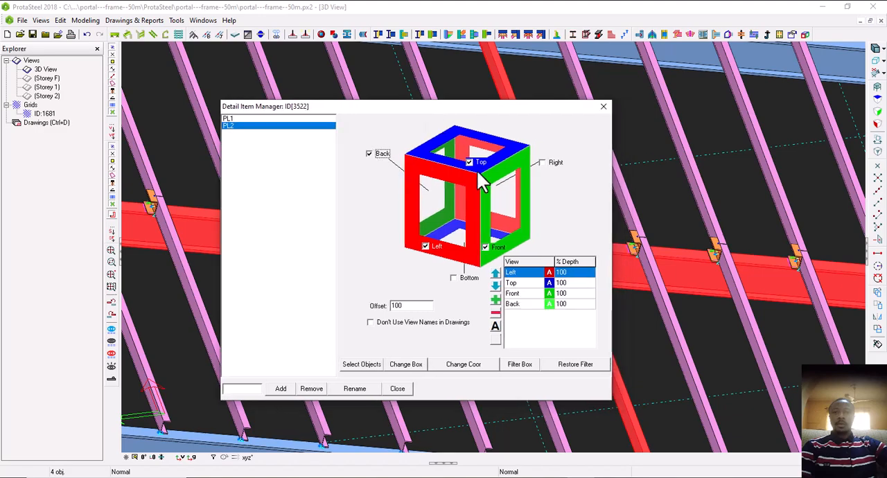
pyautogui.click(542, 163)
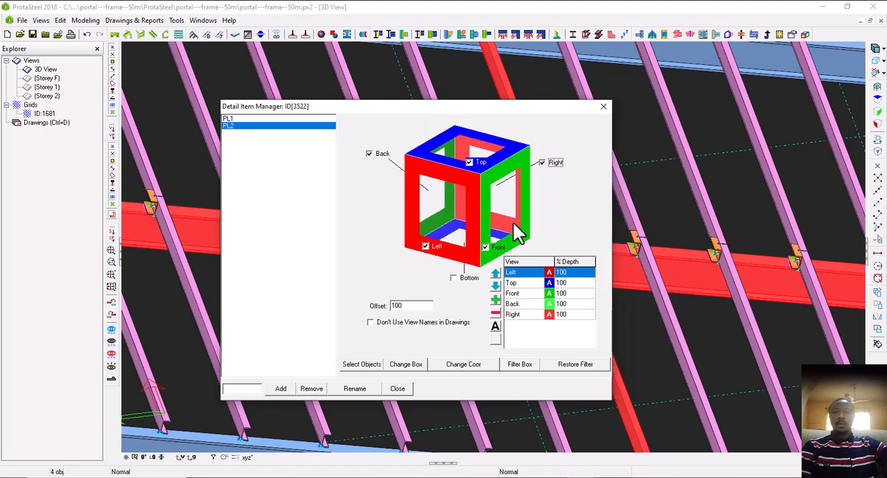
pyautogui.click(460, 279)
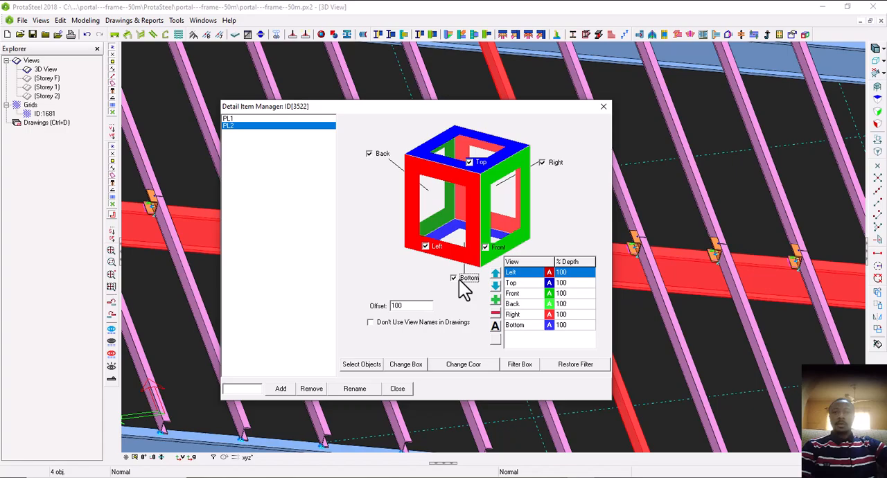
pyautogui.click(496, 300)
pyautogui.click(397, 391)
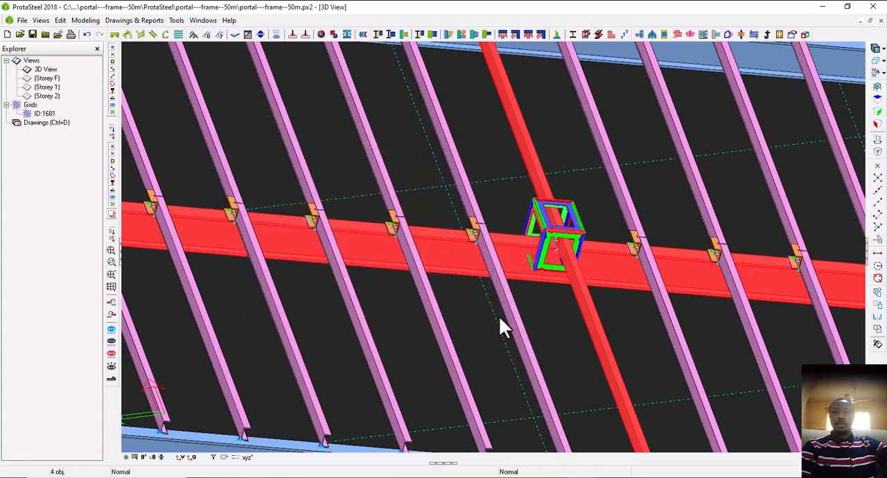
# Clear the selection and select all ridge haunch connection parts on the second frame
pyautogui.scroll(-6, 517, 312)
pyautogui.moveTo(517, 312); pyautogui.dragTo(520, 315, button='middle')
pyautogui.moveTo(353, 389); pyautogui.dragTo(420, 383, button='middle')
pyautogui.click(380, 379)
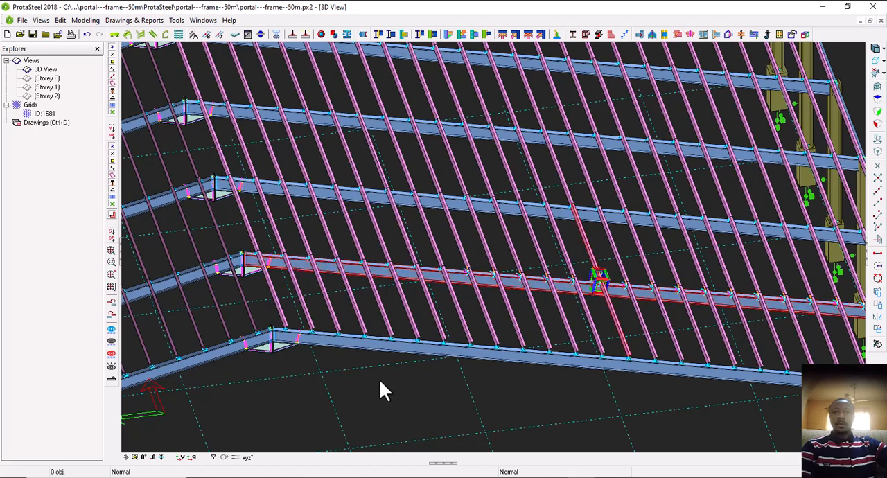
pyautogui.moveTo(265, 297); pyautogui.dragTo(345, 283, button='middle')
pyautogui.scroll(3, 344, 273)
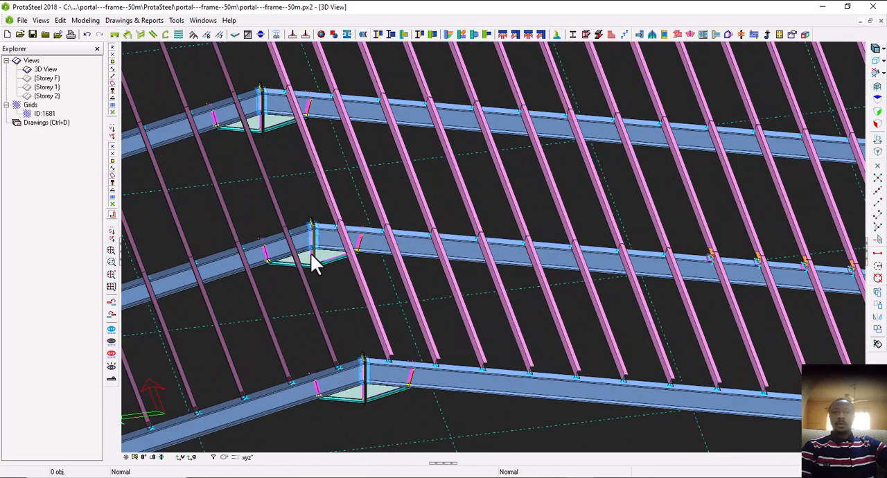
pyautogui.moveTo(239, 240); pyautogui.dragTo(376, 293)
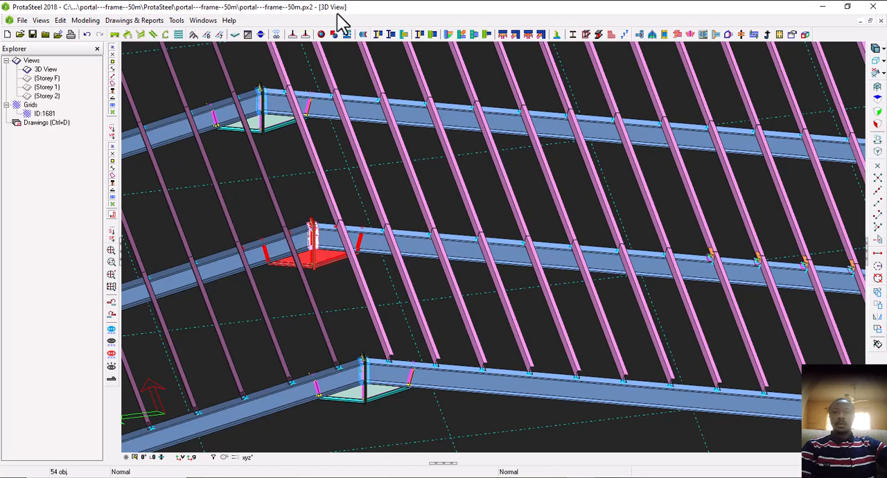
# Add a detail item named HUNCH1 in the Detail Item Manager for the selected ridge connection
pyautogui.click(799, 35)
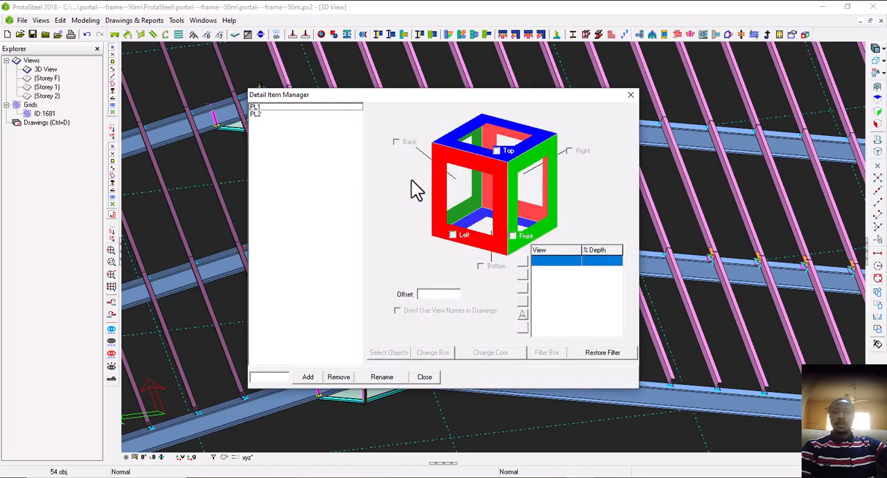
pyautogui.moveTo(402, 100); pyautogui.dragTo(444, 95)
pyautogui.click(327, 375)
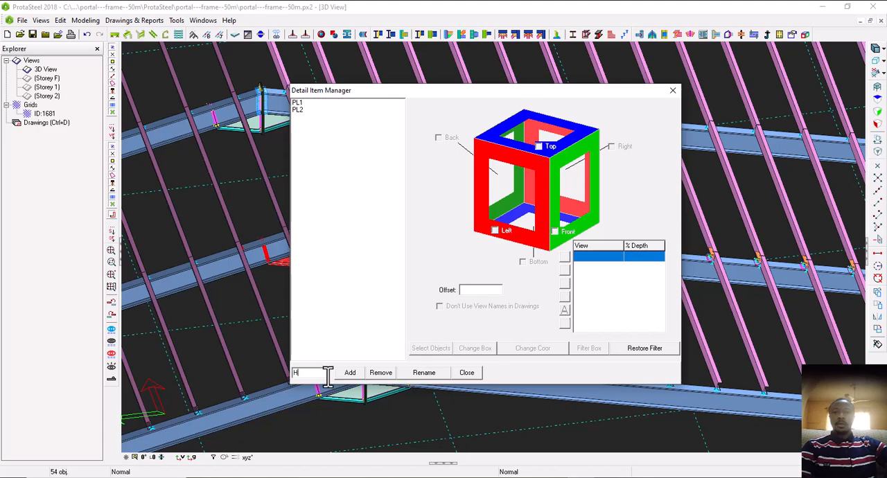
pyautogui.write('HUNCH1')
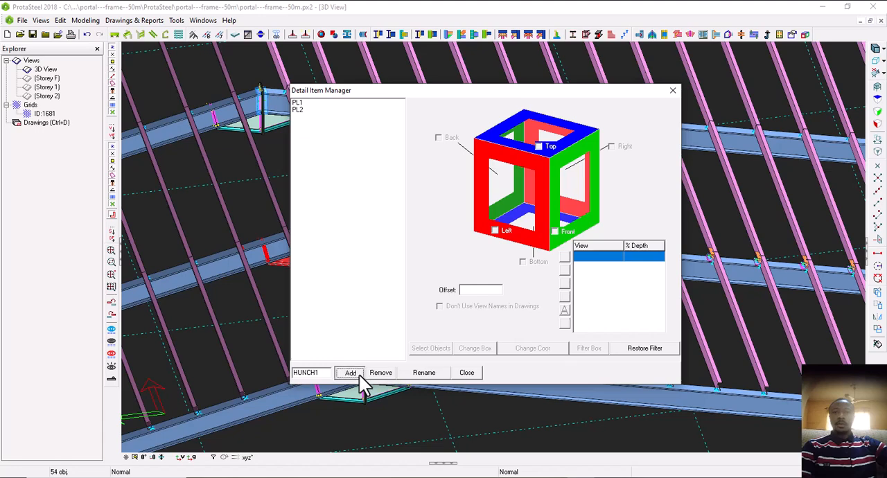
pyautogui.click(350, 373)
# Assign the two rafters meeting at the second frame's ridge to detail item HUNCH1
pyautogui.click(432, 349)
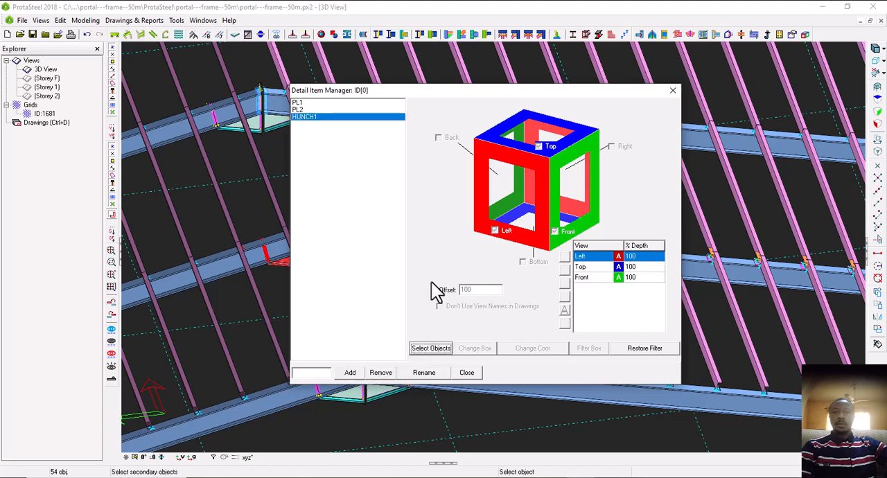
pyautogui.moveTo(493, 90); pyautogui.dragTo(671, 104)
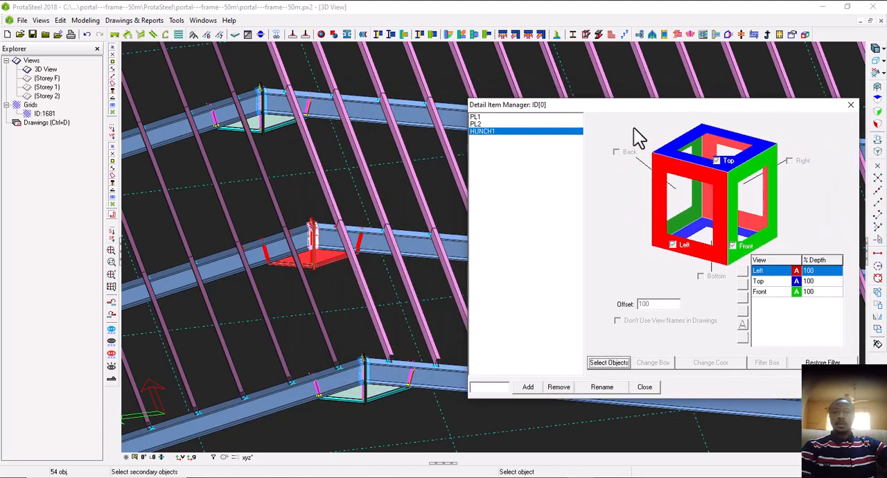
pyautogui.scroll(4, 287, 257)
pyautogui.click(244, 276)
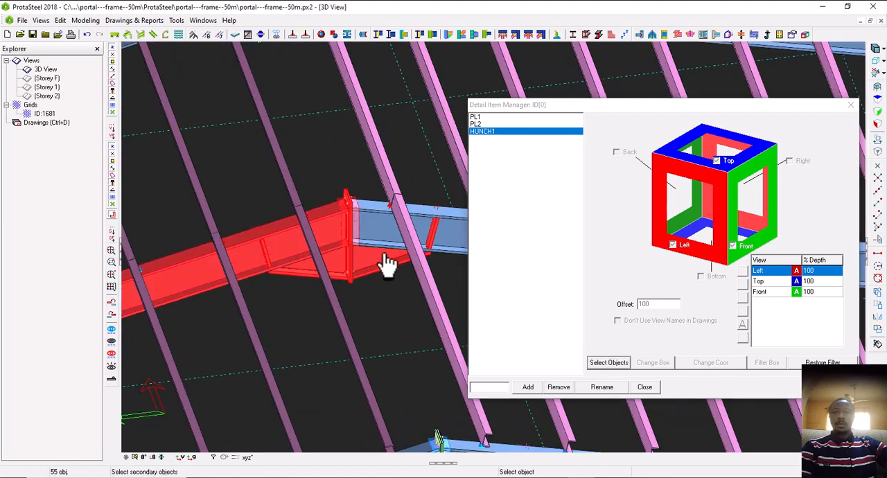
pyautogui.click(451, 247)
pyautogui.rightClick(316, 276)
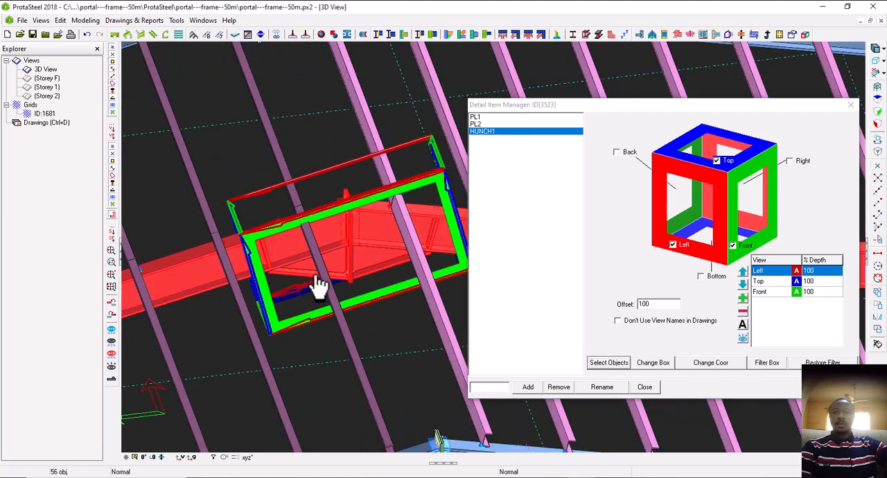
pyautogui.scroll(-3, 438, 440)
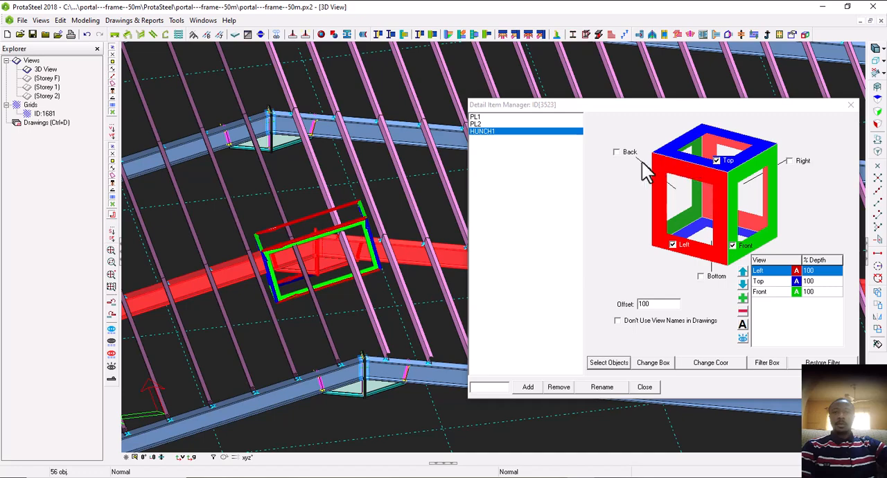
# Enable HUNCH1's Back, Right and Bottom views, add a 3D view, close the Detail Item Manager and clear the selection
pyautogui.click(616, 152)
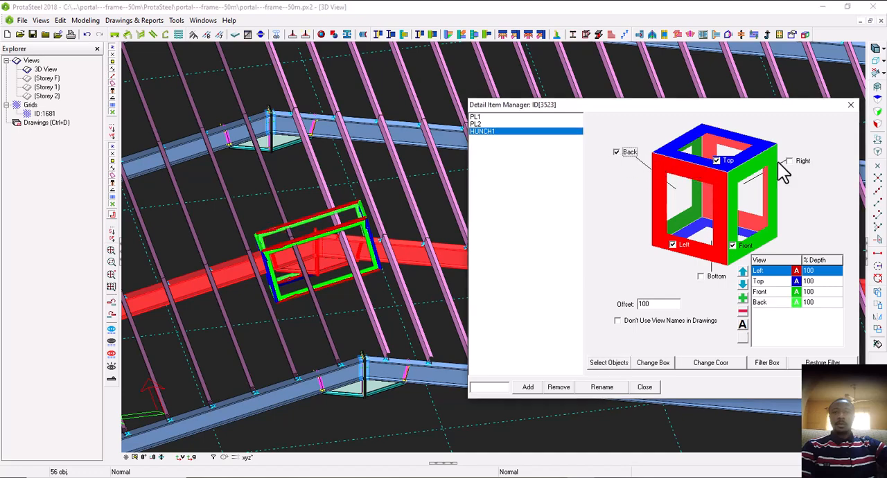
pyautogui.click(789, 161)
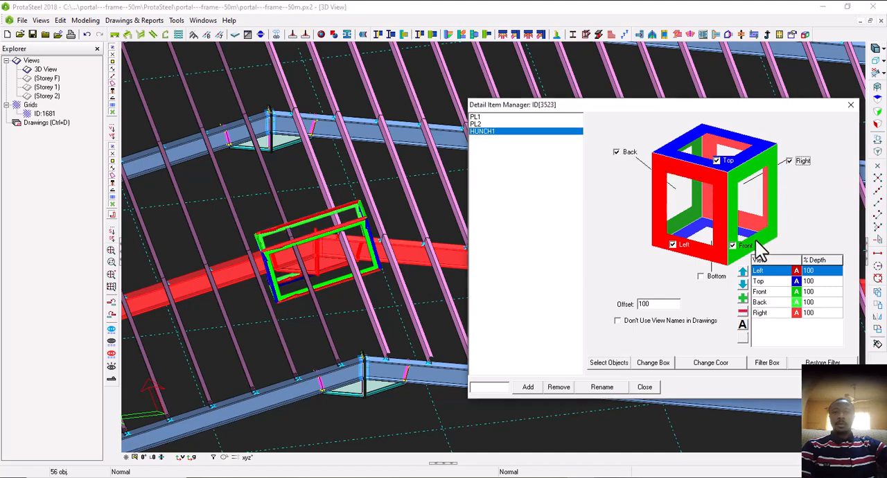
pyautogui.click(700, 276)
pyautogui.click(743, 298)
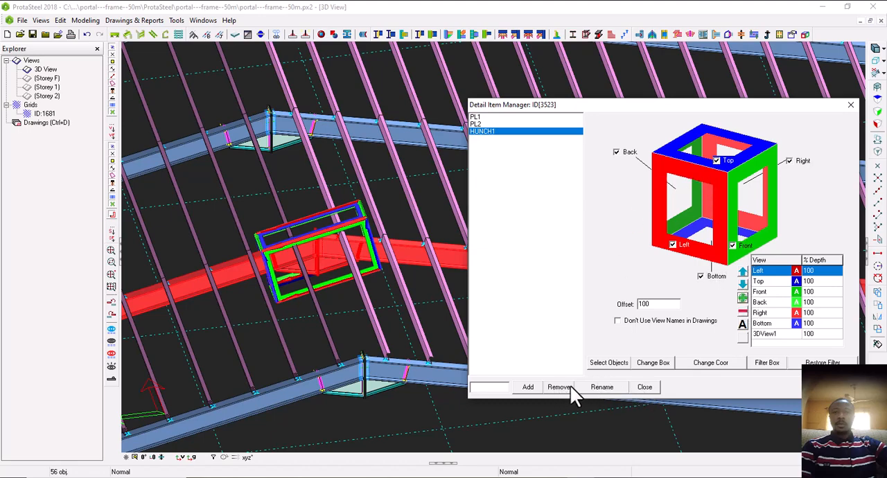
pyautogui.click(639, 389)
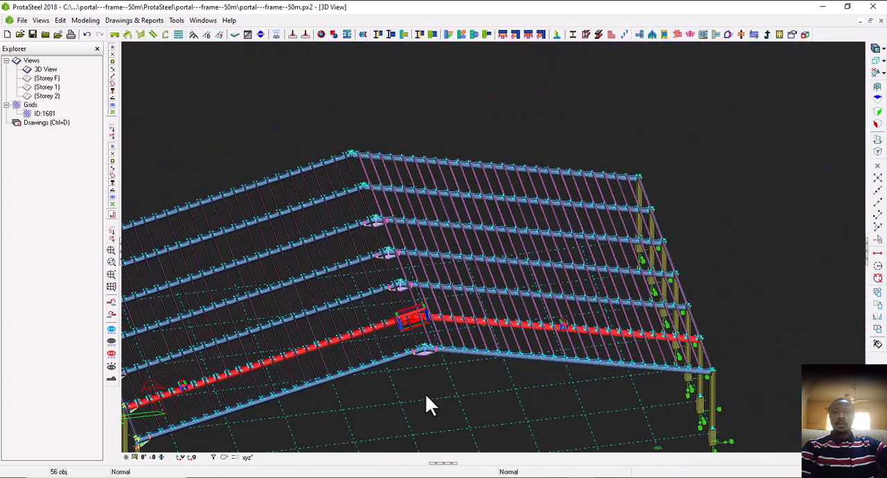
pyautogui.press('Escape')
# Select the eave haunch connection parts where the second frame's rafter meets its column
pyautogui.moveTo(139, 399); pyautogui.dragTo(327, 331, button='middle')
pyautogui.scroll(5, 291, 355)
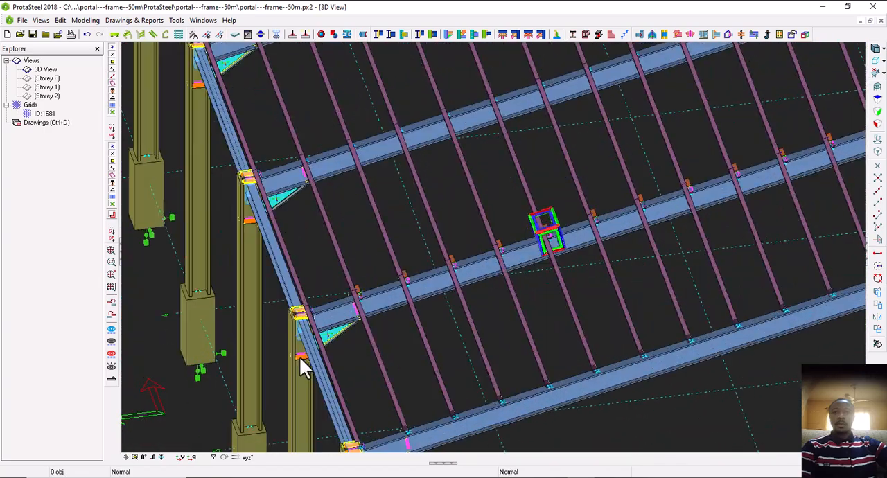
pyautogui.moveTo(265, 285); pyautogui.dragTo(366, 388)
# Remove the purlin cleat beside the eave haunch and its connection symbol from the current selection of connection parts
pyautogui.scroll(6, 365, 347)
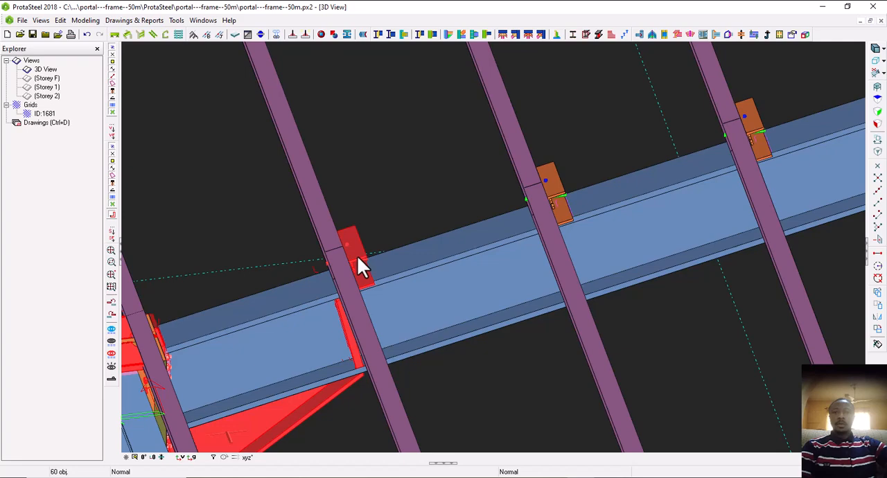
pyautogui.keyDown('ctrl'); pyautogui.click(356, 242); pyautogui.keyUp('ctrl')
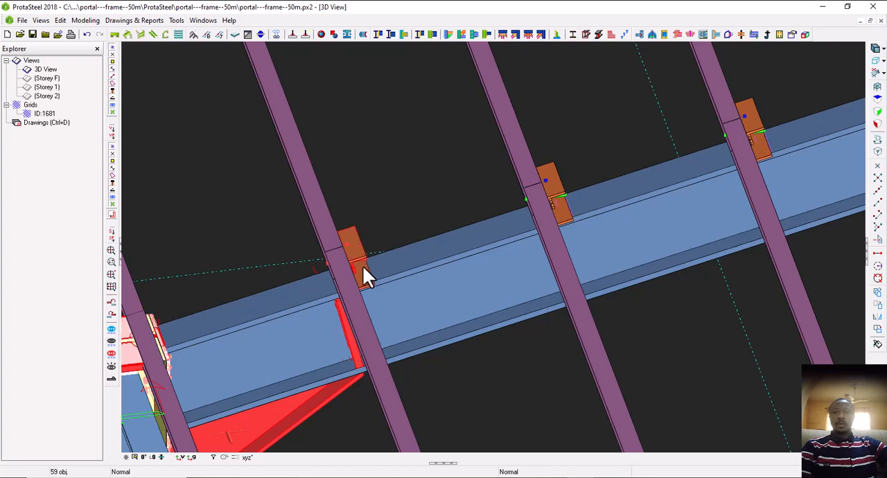
pyautogui.scroll(5, 361, 271)
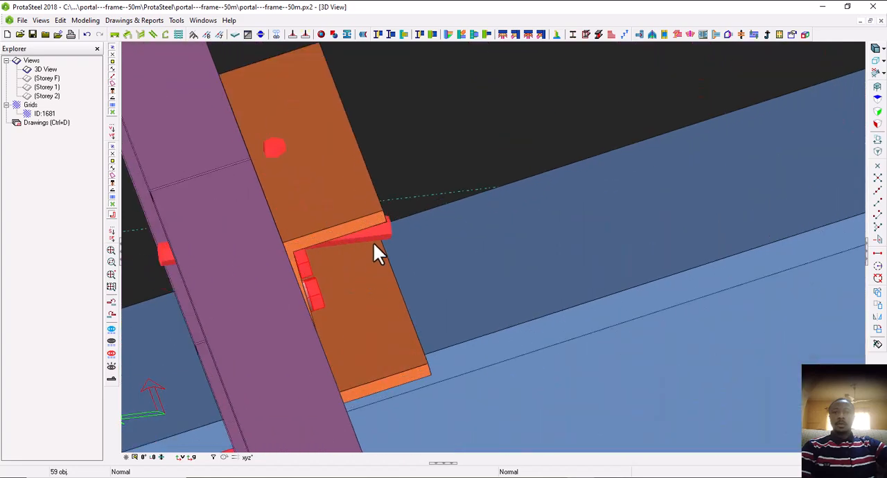
pyautogui.keyDown('ctrl'); pyautogui.click(381, 234); pyautogui.keyUp('ctrl')
pyautogui.scroll(-6, 382, 239)
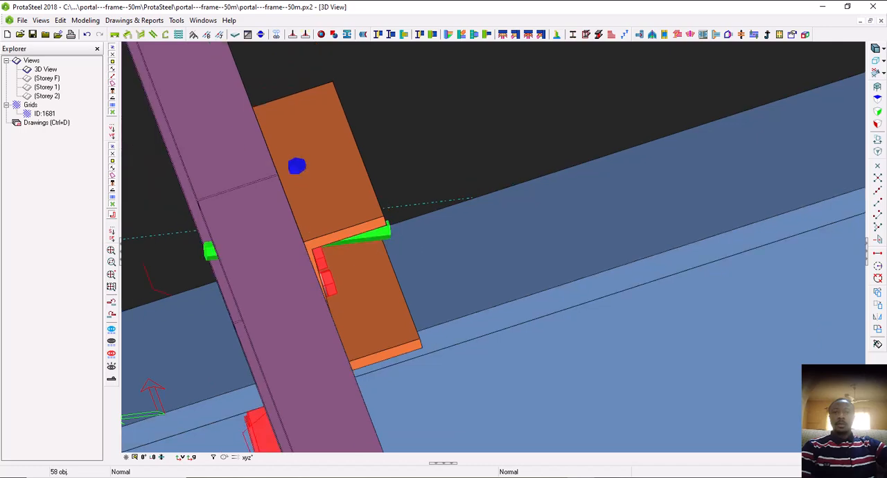
pyautogui.scroll(-2, 387, 245)
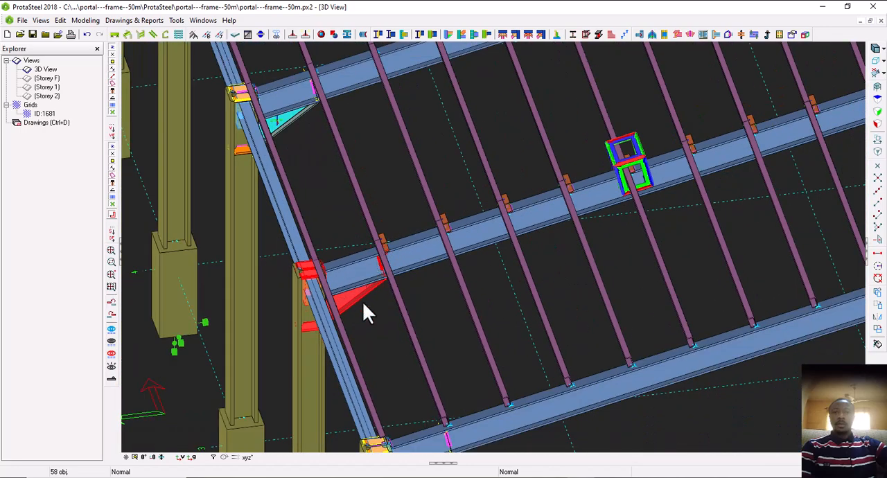
# Add a detail item named ANG CON in the Detail Item Manager for the selected eave haunch connection
pyautogui.click(805, 34)
pyautogui.moveTo(447, 103); pyautogui.dragTo(656, 106)
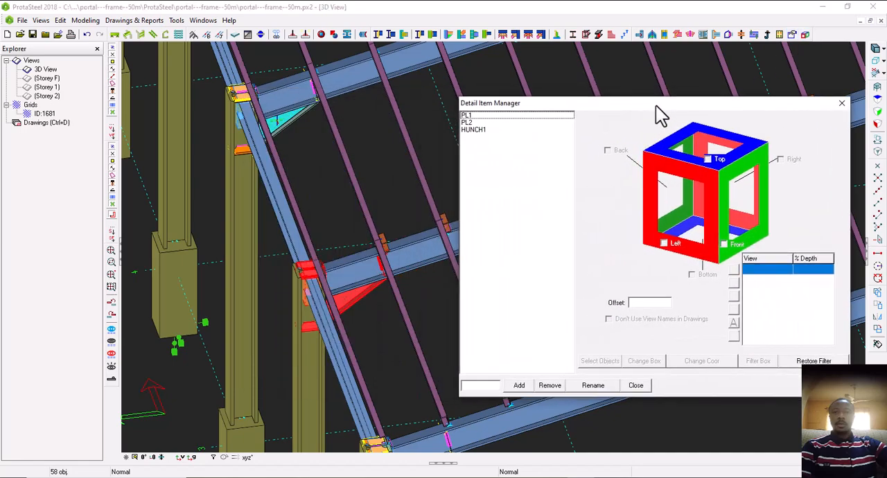
pyautogui.click(488, 387)
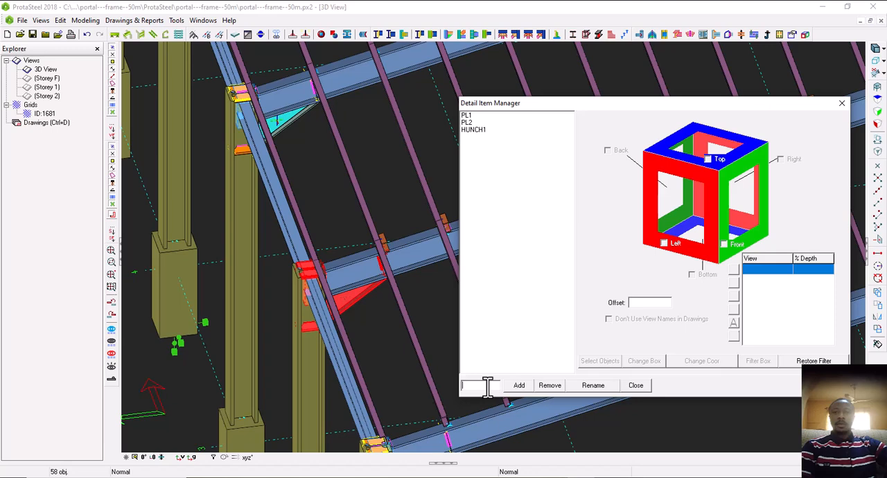
pyautogui.write('ANG CON')
pyautogui.click(520, 385)
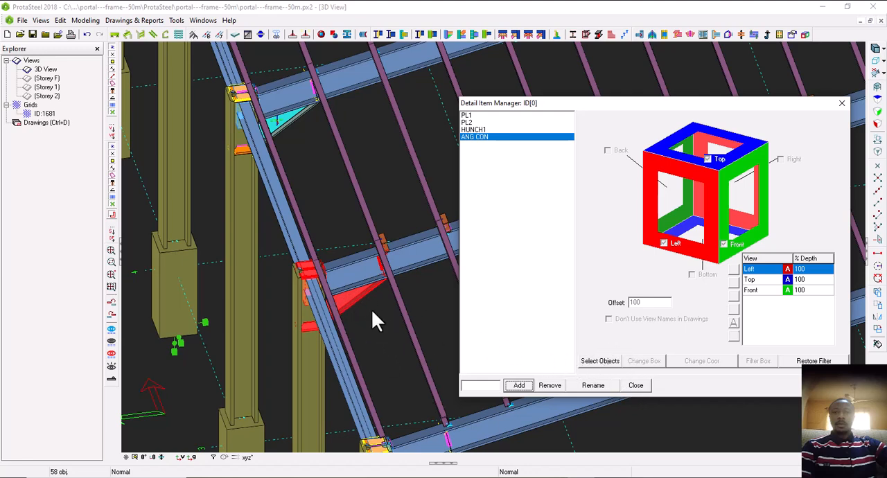
# Assign the second frame's column and the rafter meeting it at the eave to detail item ANG CON
pyautogui.click(600, 367)
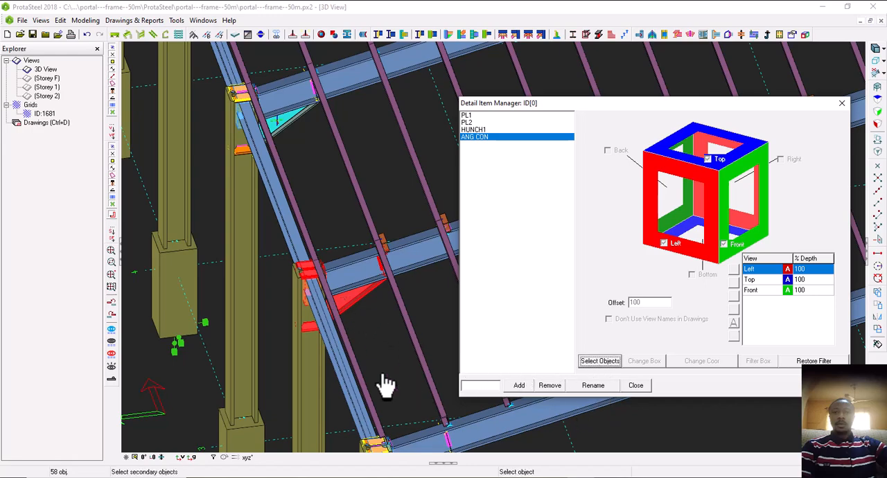
pyautogui.scroll(2, 336, 305)
pyautogui.scroll(1, 337, 295)
pyautogui.click(254, 443)
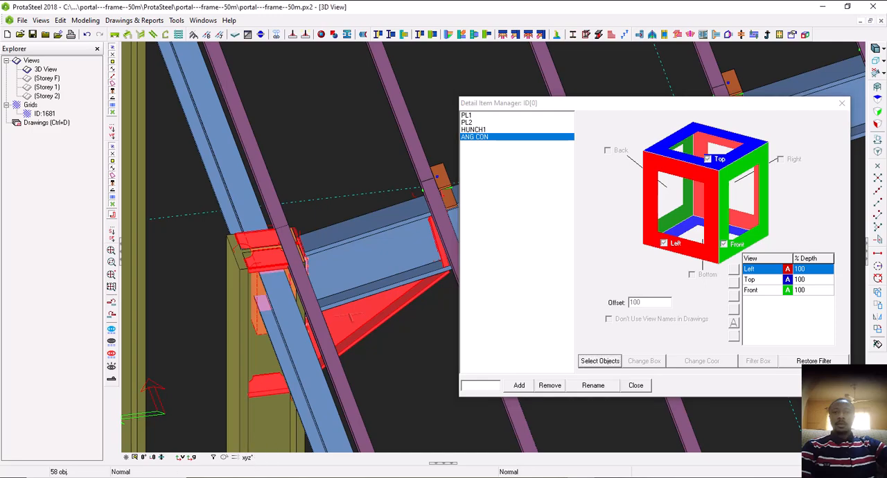
pyautogui.click(366, 256)
pyautogui.rightClick(272, 262)
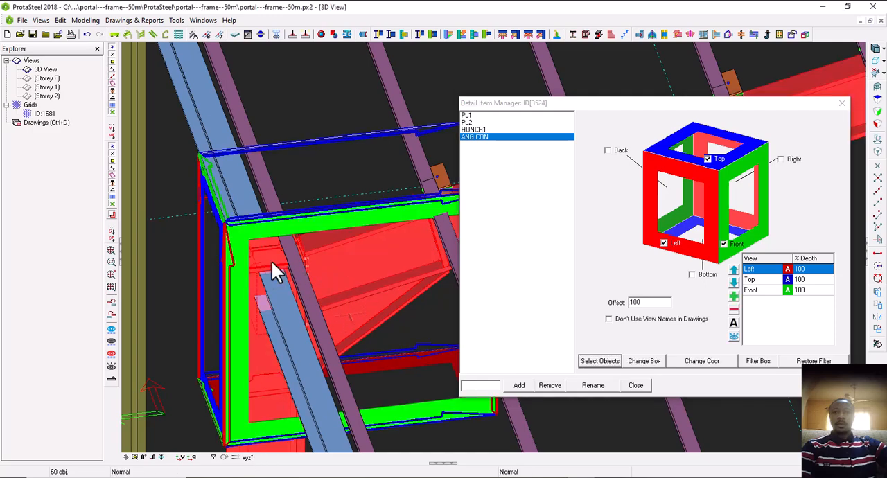
pyautogui.scroll(-3, 272, 263)
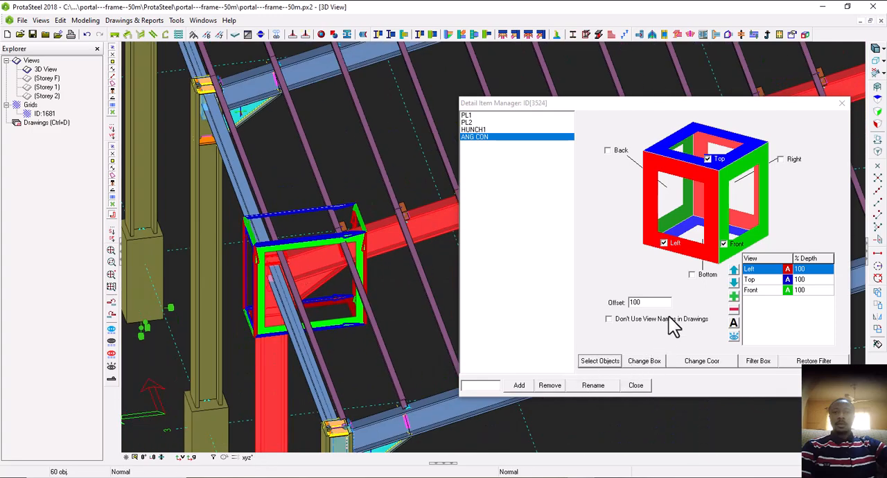
# Enable ANG CON's Back, Right and Bottom views, add an extra view, close the Detail Item Manager and clear the selection
pyautogui.click(615, 151)
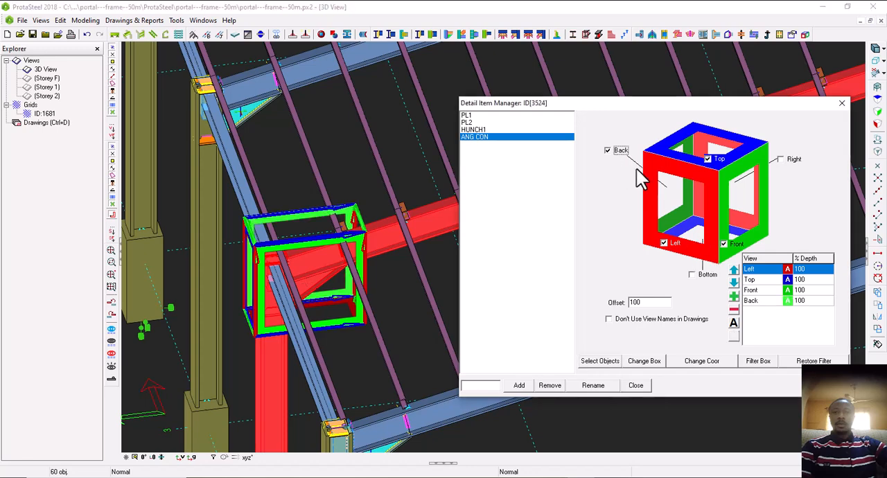
pyautogui.click(781, 159)
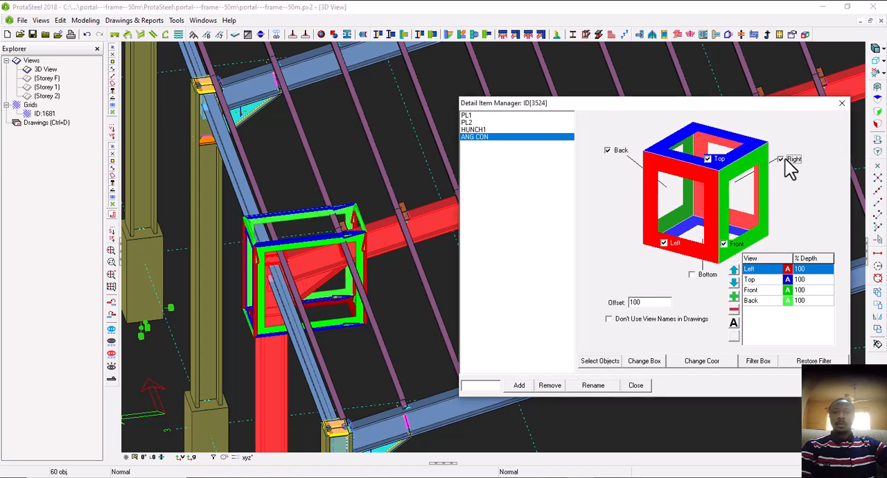
pyautogui.click(702, 276)
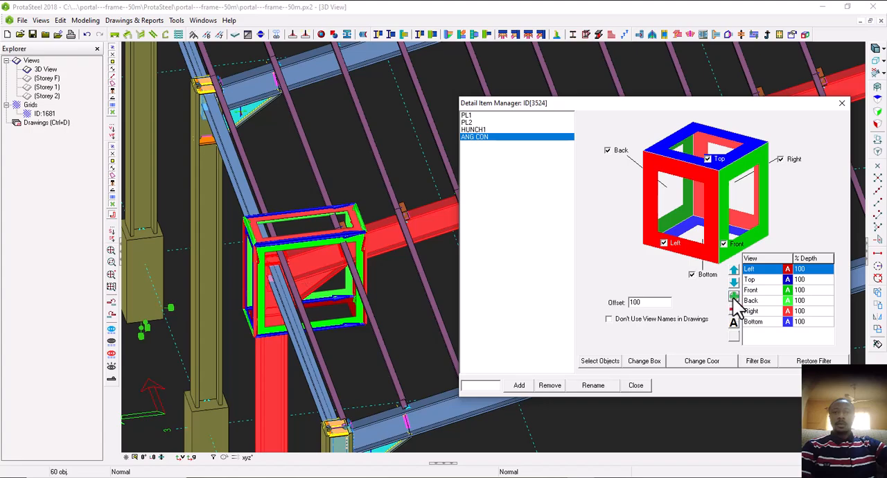
pyautogui.click(734, 299)
pyautogui.click(636, 386)
pyautogui.scroll(-4, 489, 320)
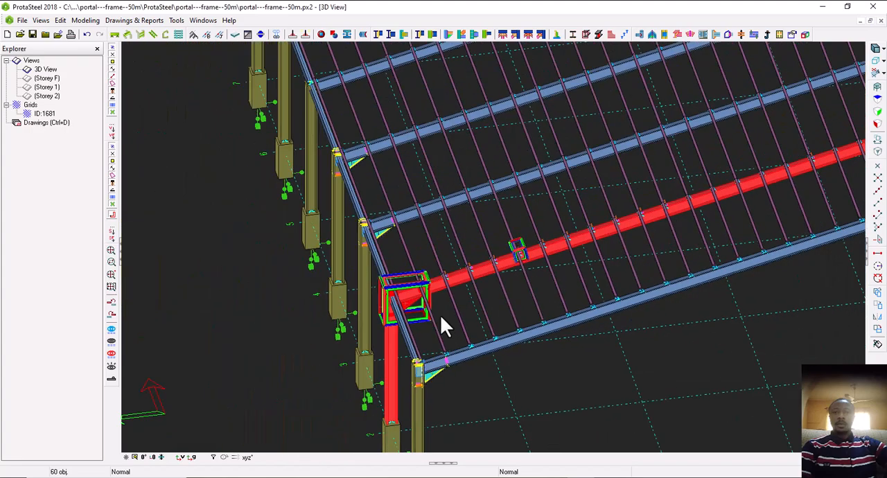
pyautogui.scroll(-3, 444, 326)
pyautogui.scroll(-2, 342, 364)
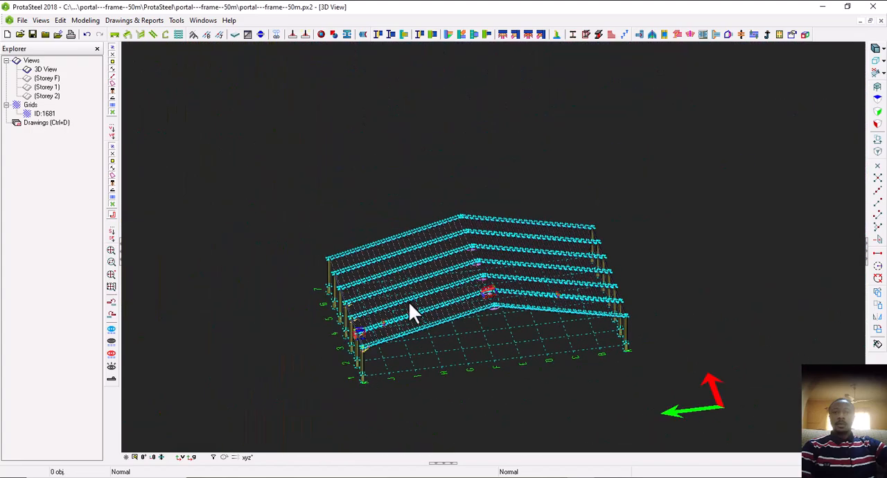
# Open the Storey 2 plan view from the 3D model
pyautogui.scroll(3, 494, 313)
pyautogui.scroll(2, 481, 318)
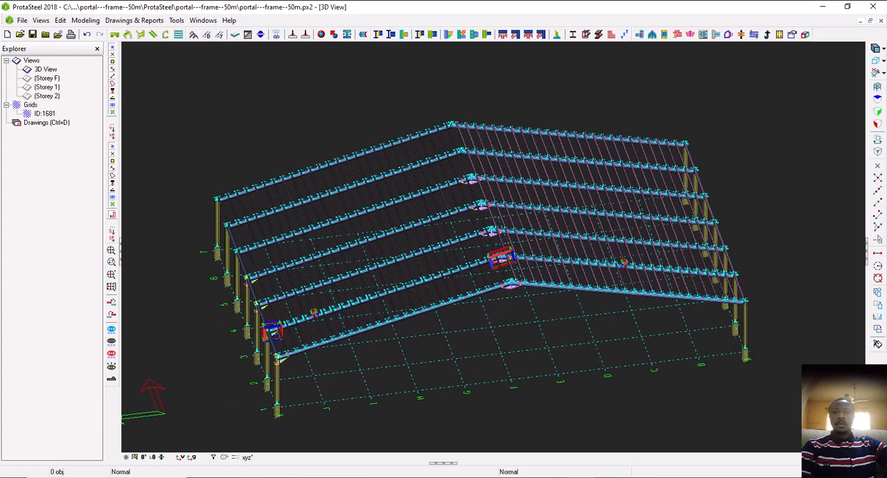
pyautogui.moveTo(499, 298)
pyautogui.mouseDown(button='middle')
pyautogui.moveTo(500, 283)
pyautogui.moveTo(512, 289)
pyautogui.moveTo(492, 291)
pyautogui.mouseUp(button='middle')
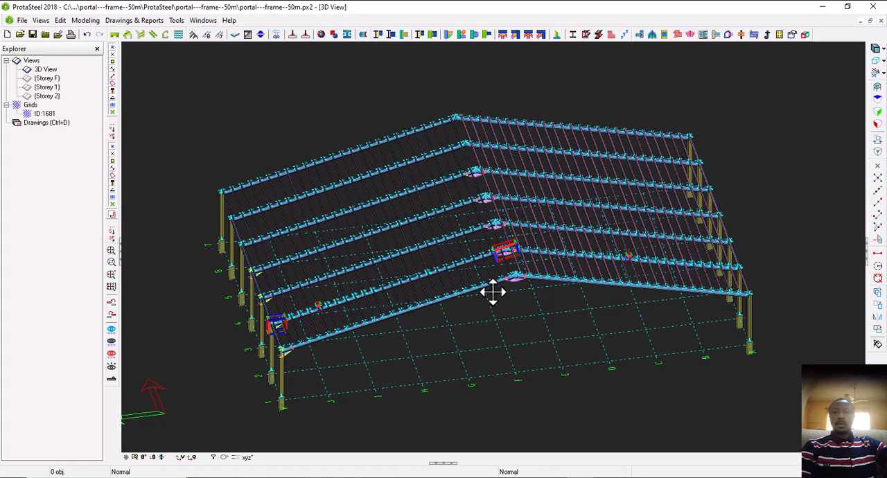
pyautogui.scroll(-1, 378, 238)
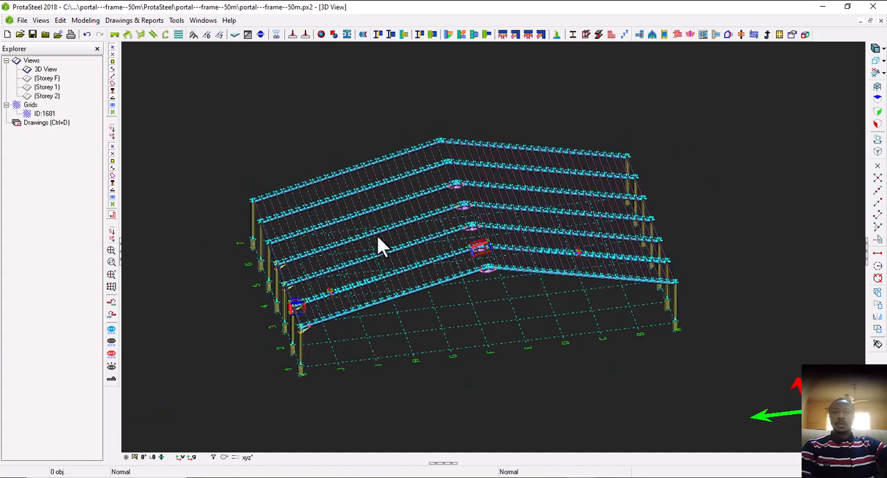
pyautogui.doubleClick(47, 96)
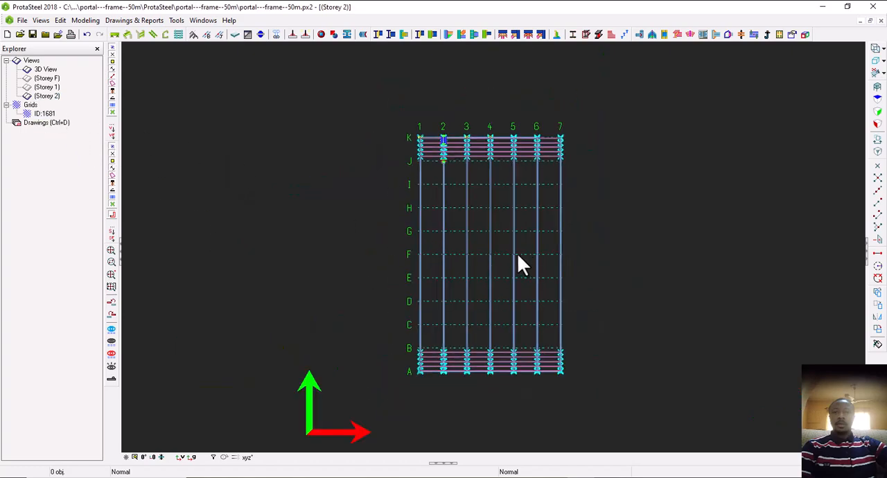
pyautogui.scroll(3, 518, 266)
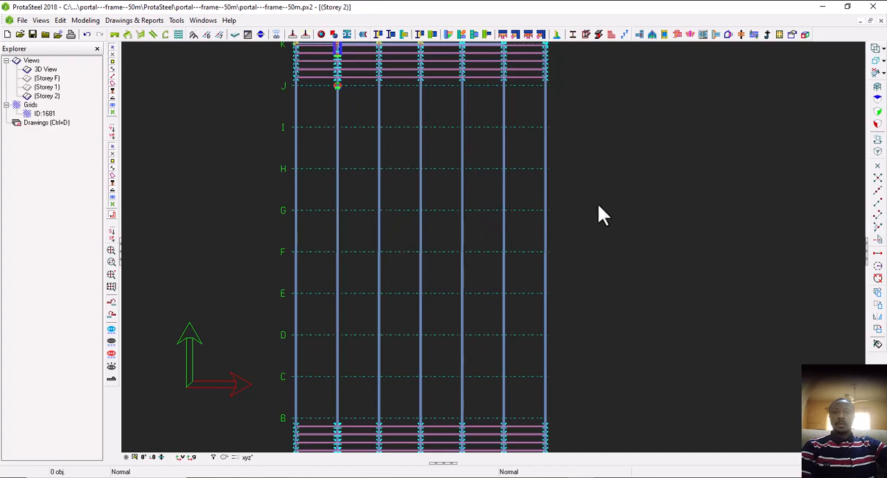
# Set the Up and Down depths of the Storey 2 view to 0 in its View Properties
pyautogui.doubleClick(640, 182)
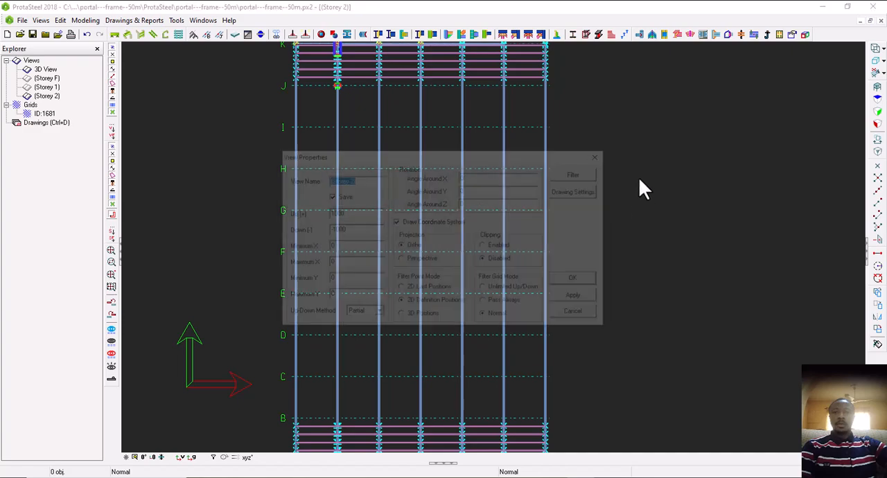
pyautogui.doubleClick(348, 215)
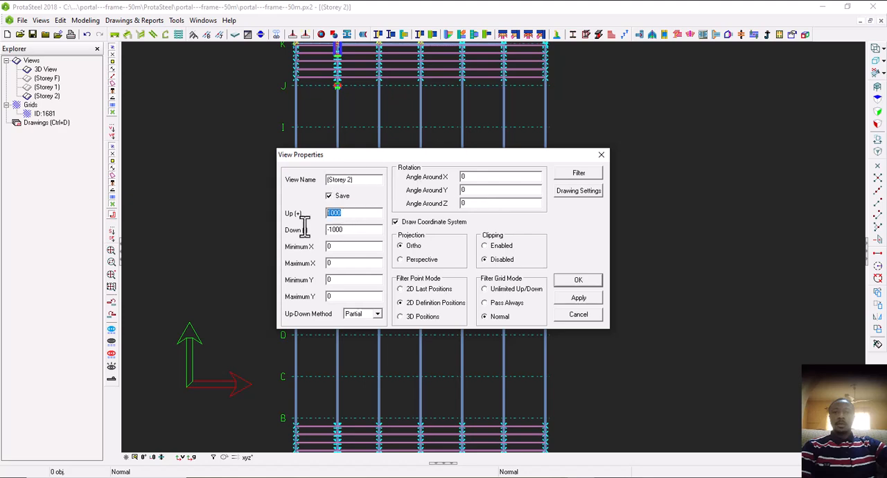
pyautogui.moveTo(346, 235); pyautogui.dragTo(307, 238)
pyautogui.write('0')
pyautogui.click(578, 298)
pyautogui.click(578, 281)
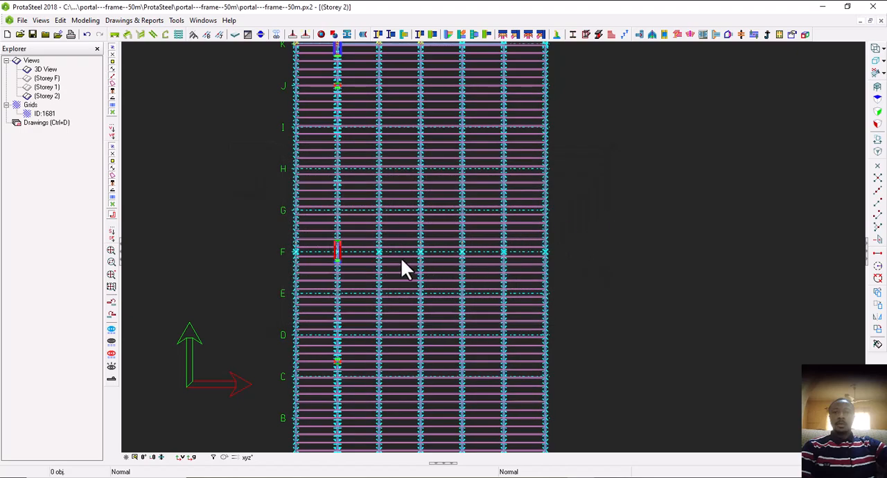
pyautogui.scroll(-2, 406, 270)
pyautogui.scroll(5, 366, 294)
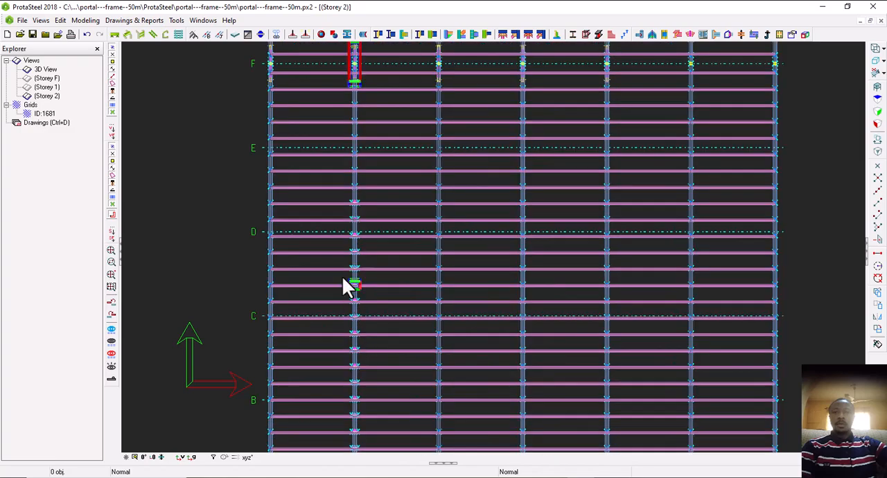
pyautogui.scroll(-2, 359, 287)
pyautogui.scroll(3, 357, 396)
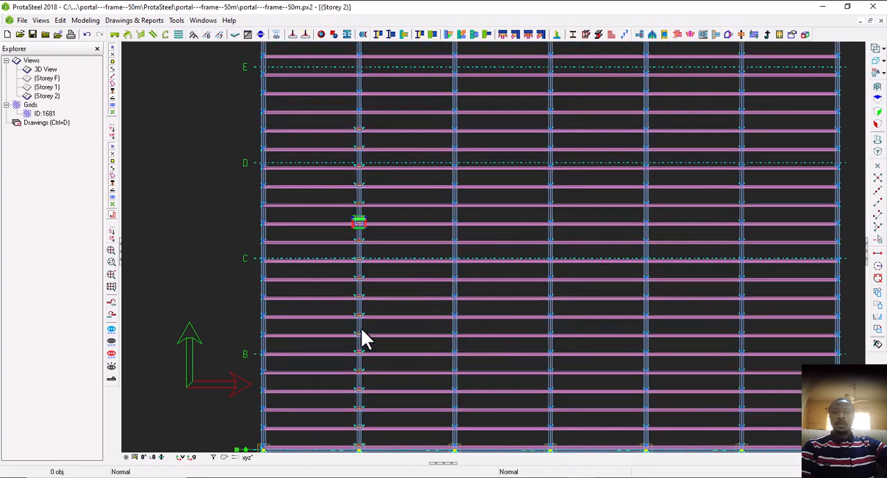
pyautogui.scroll(-3, 361, 318)
pyautogui.moveTo(373, 211); pyautogui.dragTo(398, 276, button='middle')
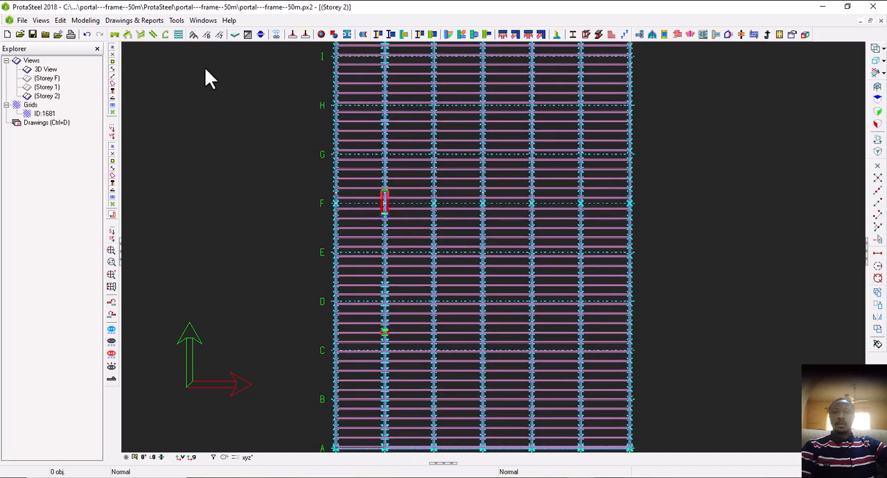
# Create a new view by two points along grid line 2, from the column joint at grid A to the one at grid K
pyautogui.click(45, 24)
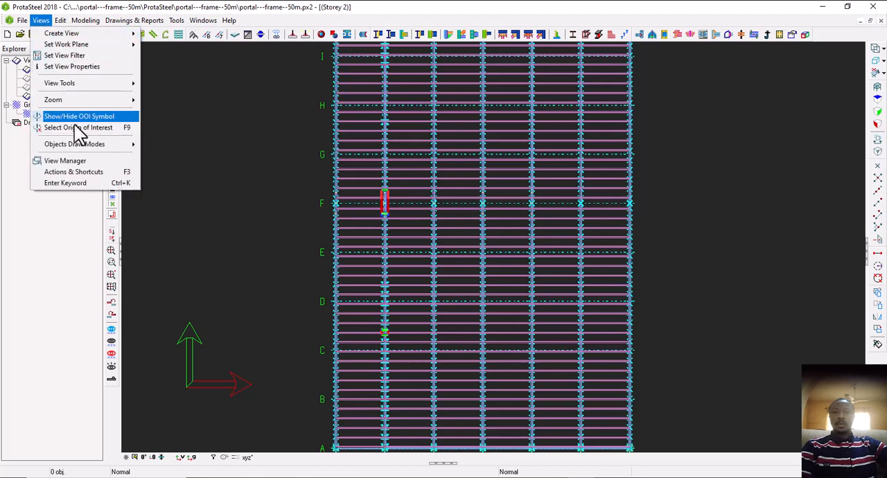
pyautogui.moveTo(69, 87)
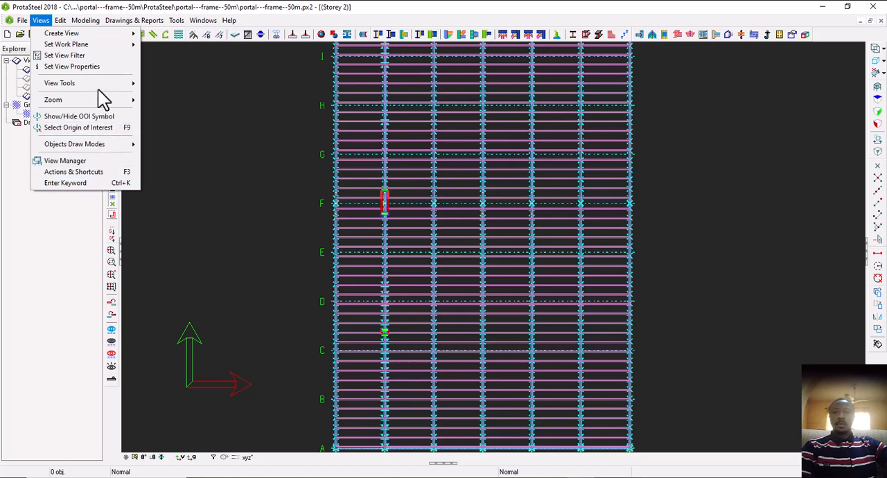
pyautogui.moveTo(98, 87)
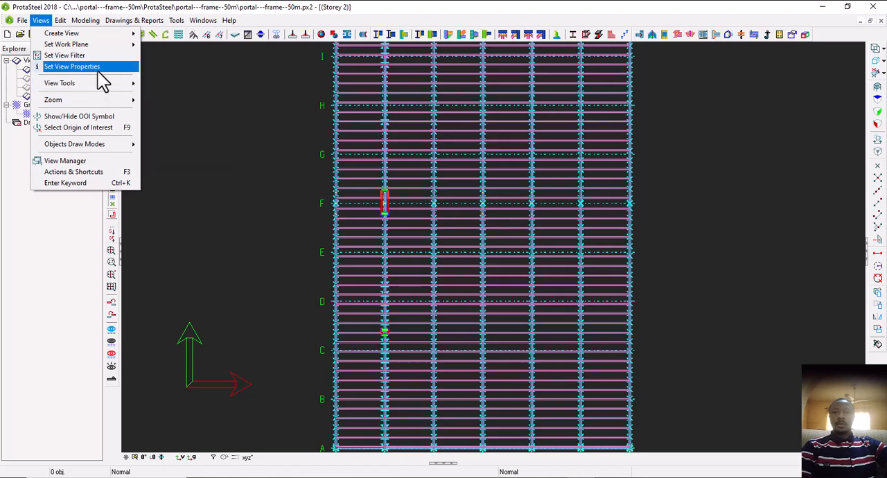
pyautogui.moveTo(85, 50)
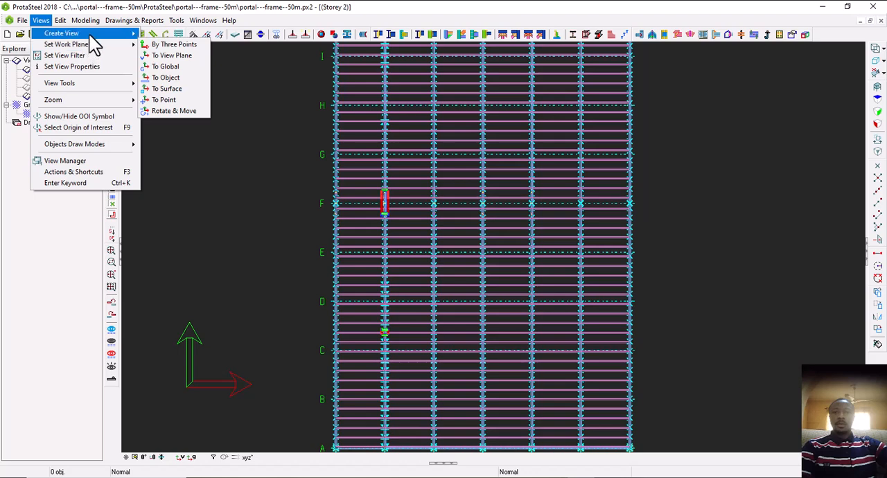
pyautogui.moveTo(90, 36)
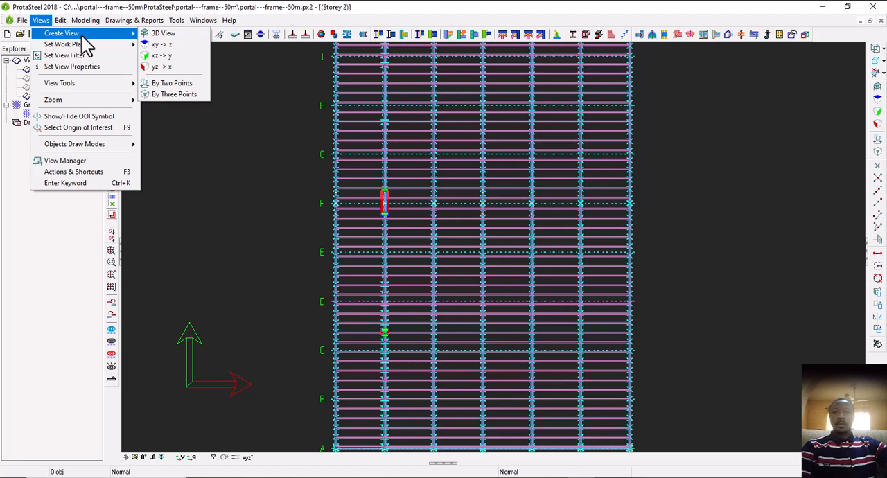
pyautogui.click(181, 83)
pyautogui.scroll(-2, 278, 166)
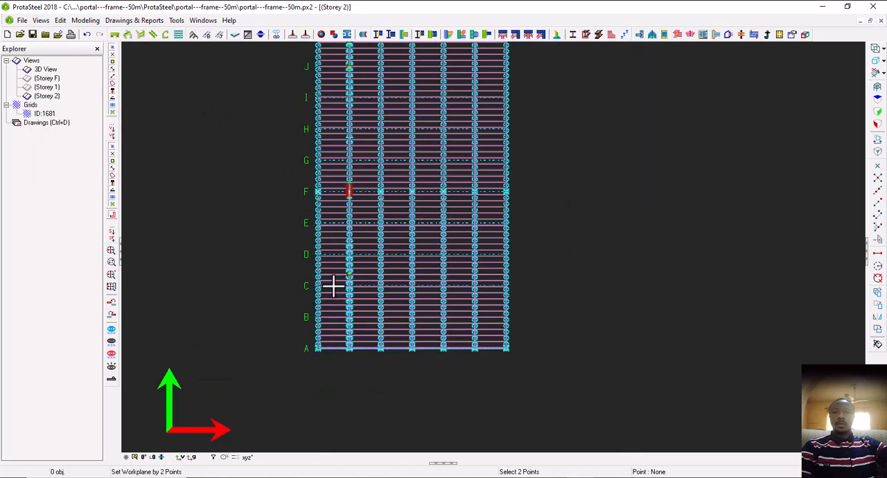
pyautogui.scroll(5, 348, 349)
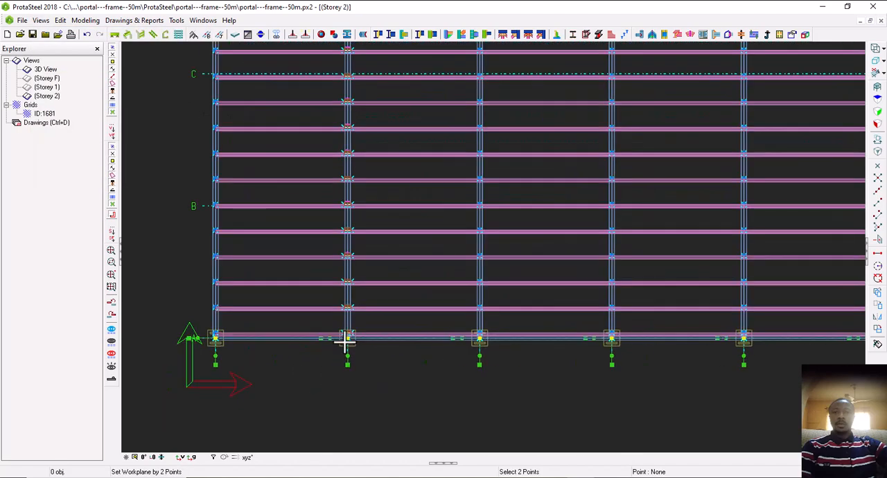
pyautogui.scroll(3, 347, 340)
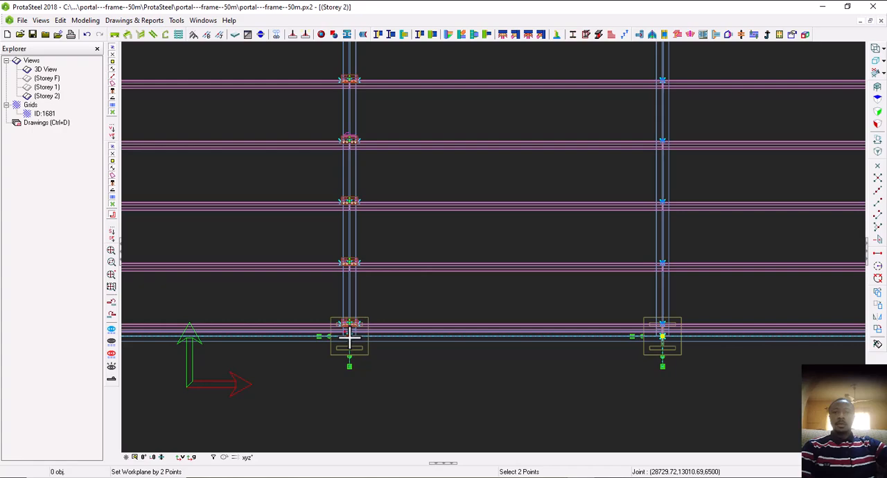
pyautogui.scroll(-2, 350, 359)
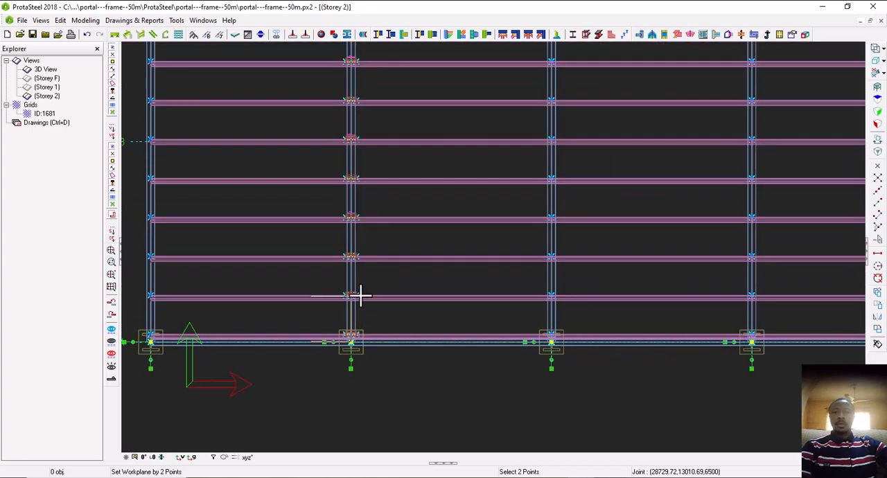
pyautogui.scroll(-4, 370, 342)
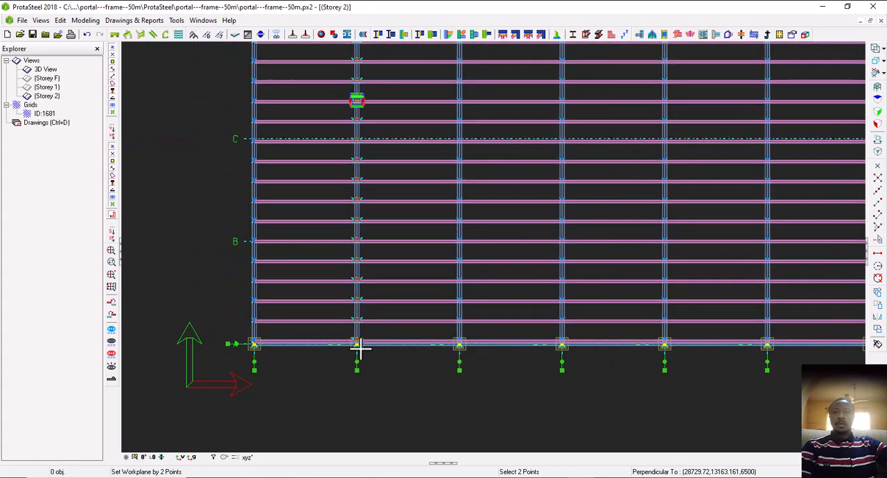
pyautogui.scroll(-4, 358, 349)
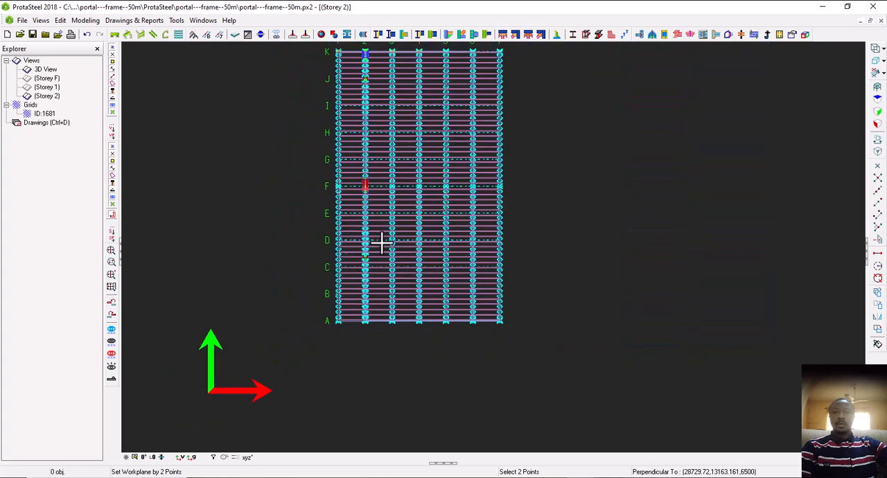
pyautogui.moveTo(377, 267); pyautogui.dragTo(367, 336, button='middle')
pyautogui.scroll(4, 360, 174)
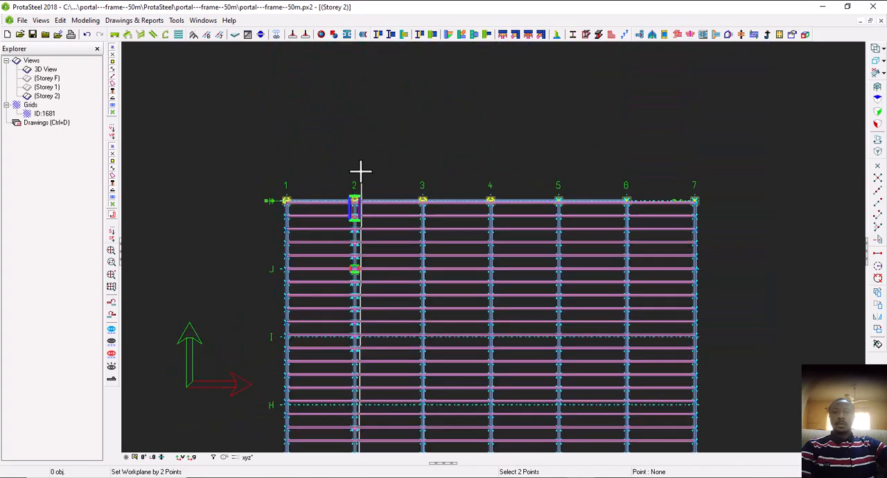
pyautogui.scroll(4, 354, 201)
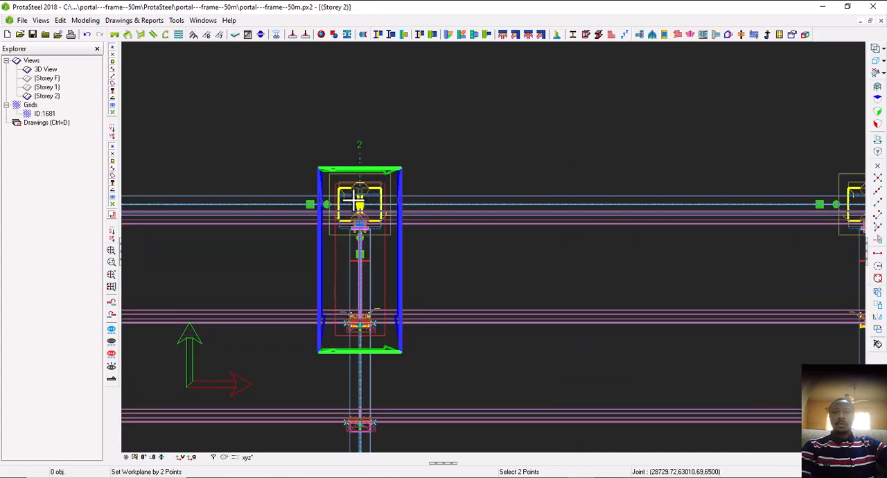
pyautogui.click(360, 201)
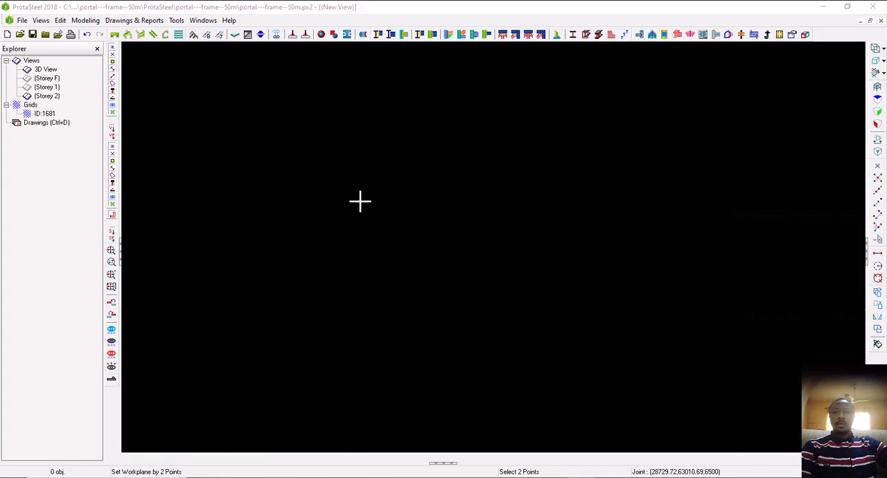
# Examine the new section view of the frame from the grid A column over the ridge to the grid K eave, including the detail item boxes
pyautogui.scroll(-5, 340, 191)
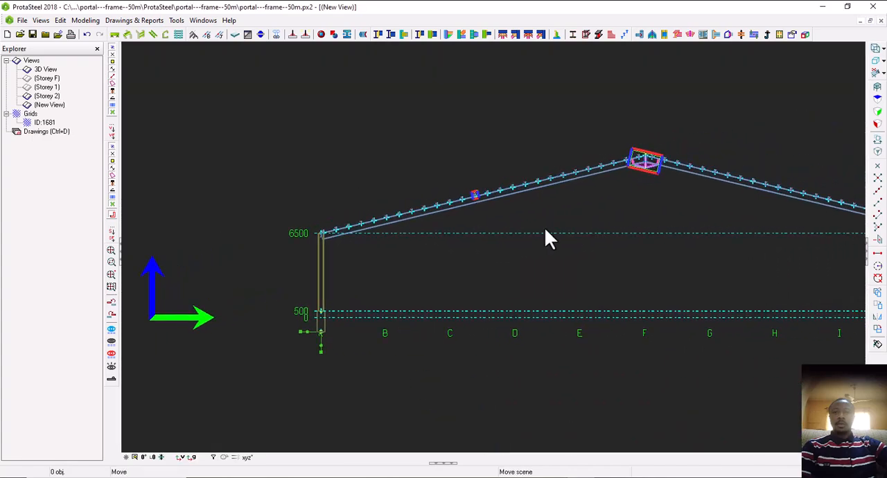
pyautogui.scroll(4, 510, 216)
pyautogui.scroll(2, 460, 208)
pyautogui.scroll(-6, 455, 204)
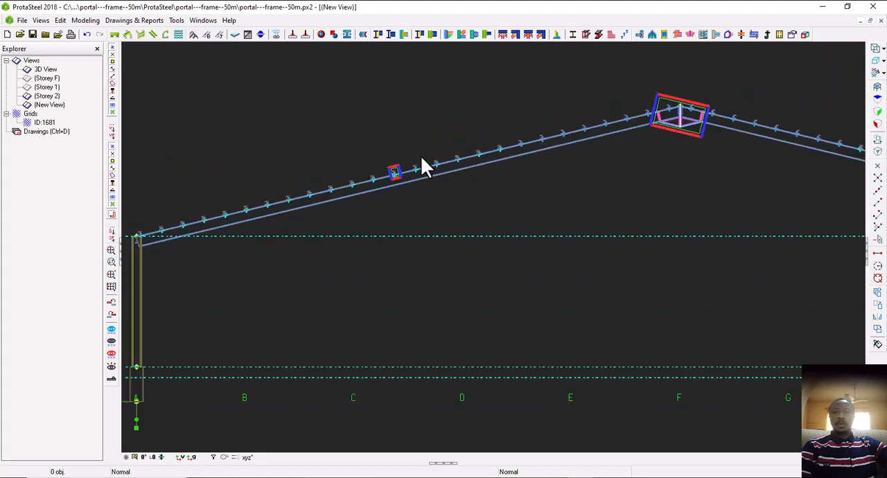
pyautogui.scroll(3, 323, 204)
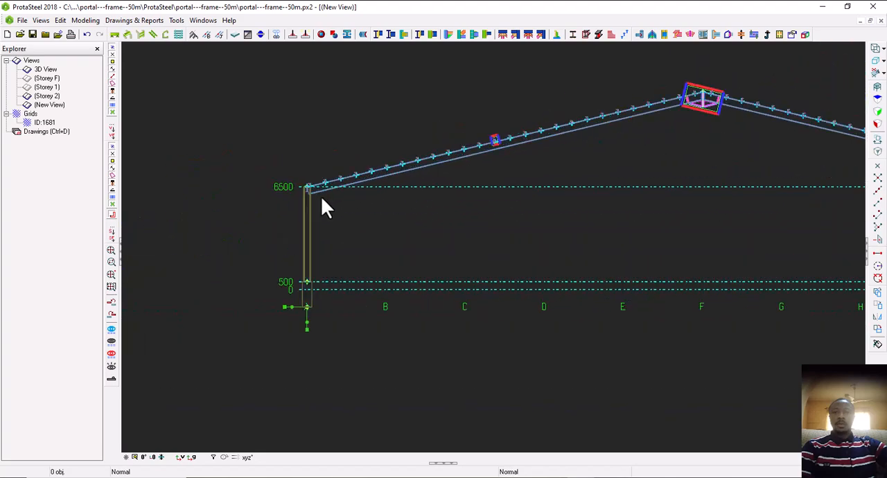
pyautogui.scroll(-4, 321, 196)
pyautogui.scroll(5, 465, 173)
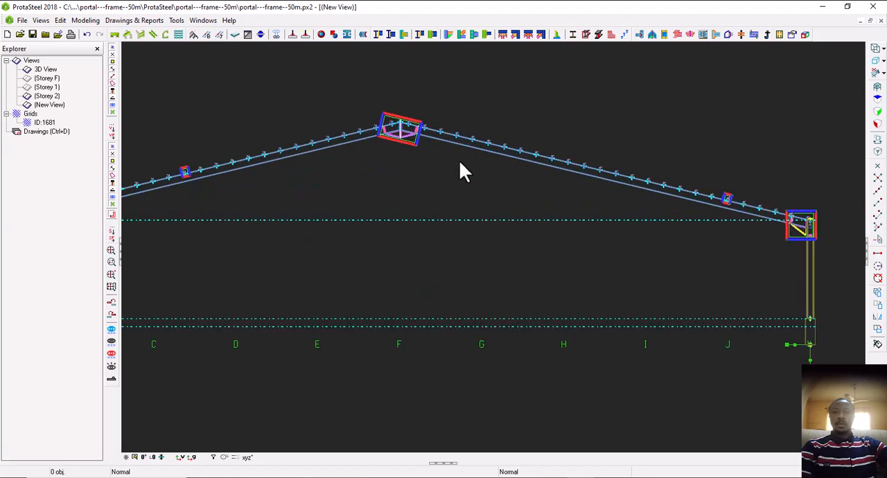
pyautogui.scroll(-5, 471, 169)
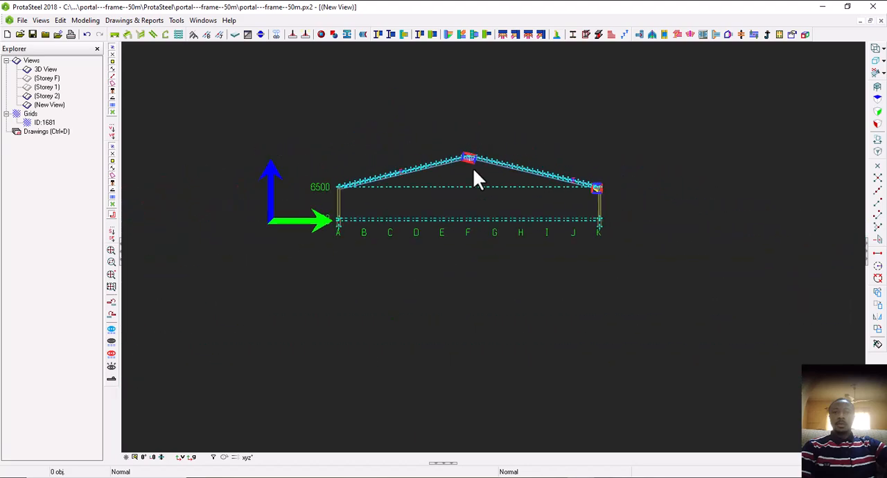
# Name the new section view SEC A in its View Properties and save it
pyautogui.doubleClick(730, 143)
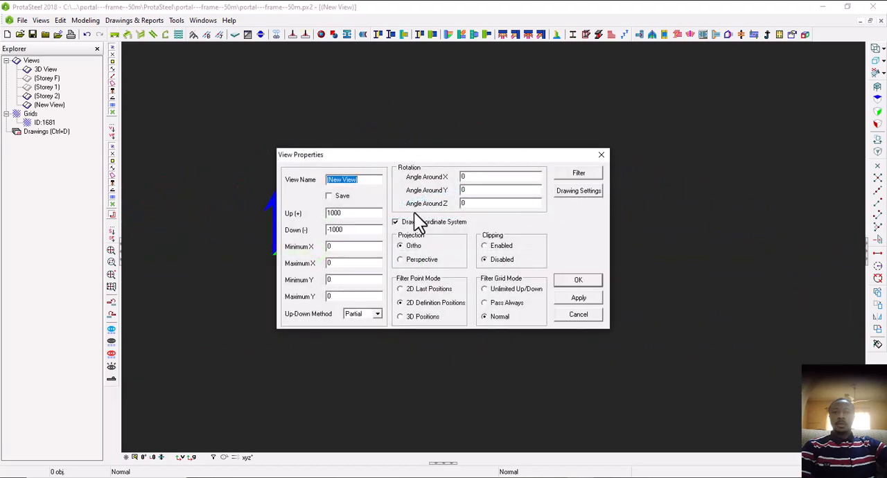
pyautogui.write('SEC A')
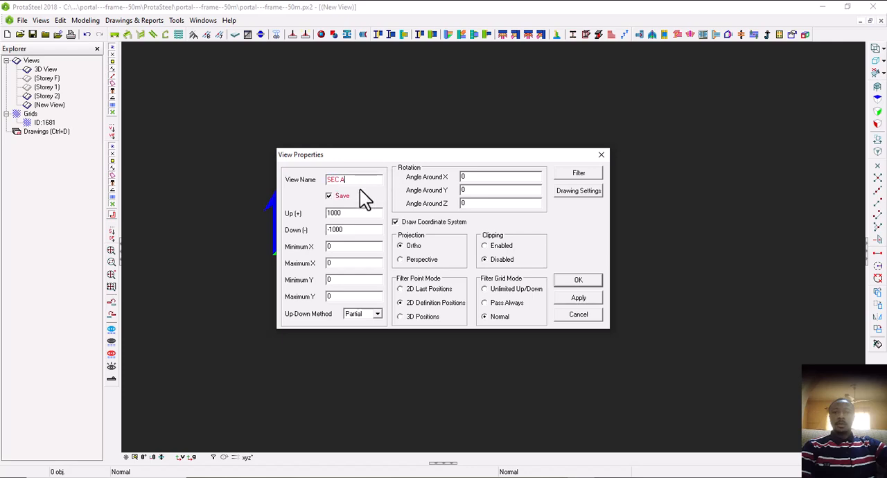
pyautogui.click(581, 298)
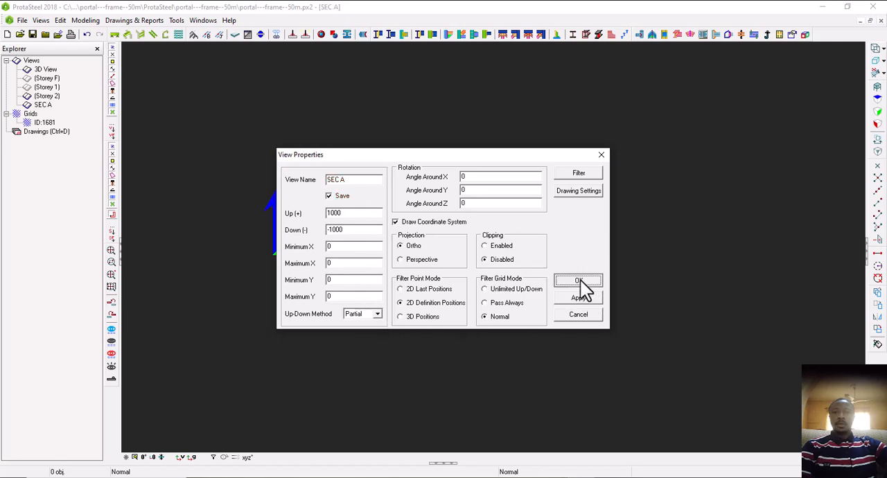
pyautogui.click(580, 281)
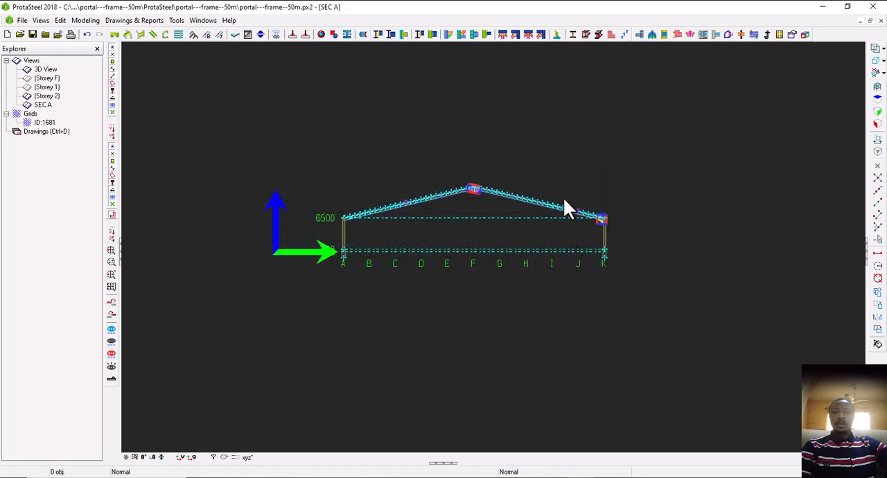
# Open and close the Drawing Module, and show all objects in the SEC A view
pyautogui.click(48, 133)
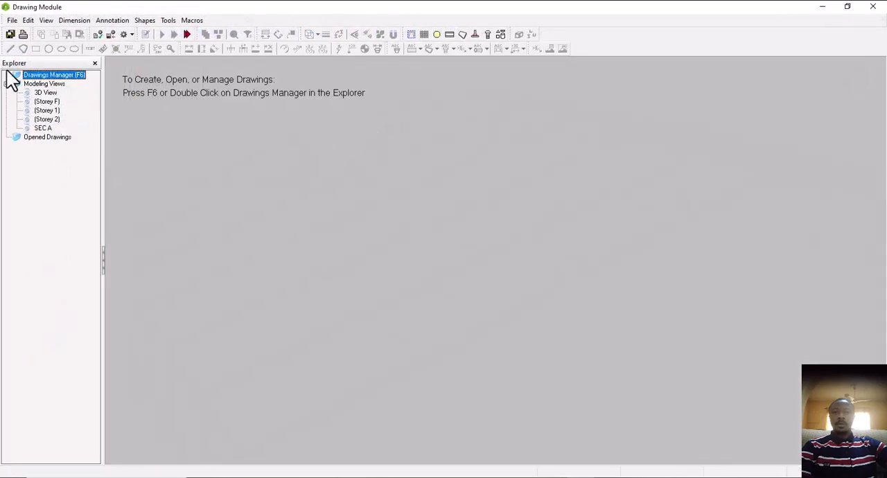
pyautogui.click(873, 7)
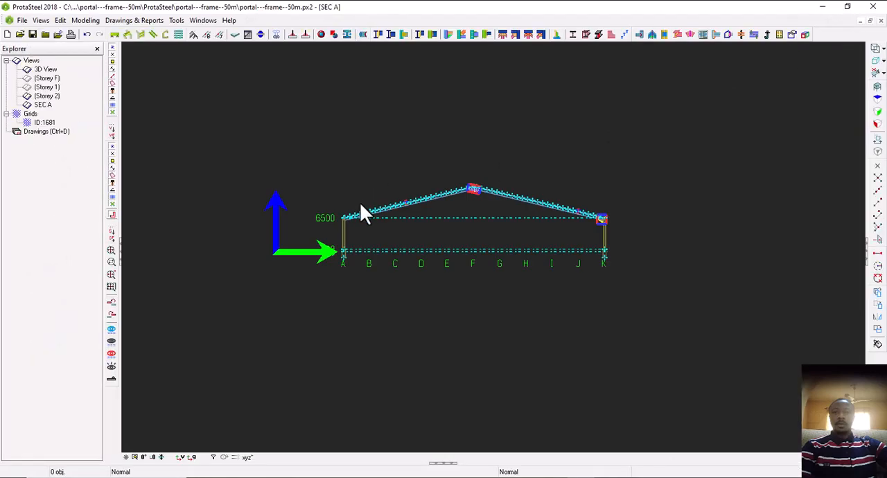
pyautogui.rightClick(379, 147)
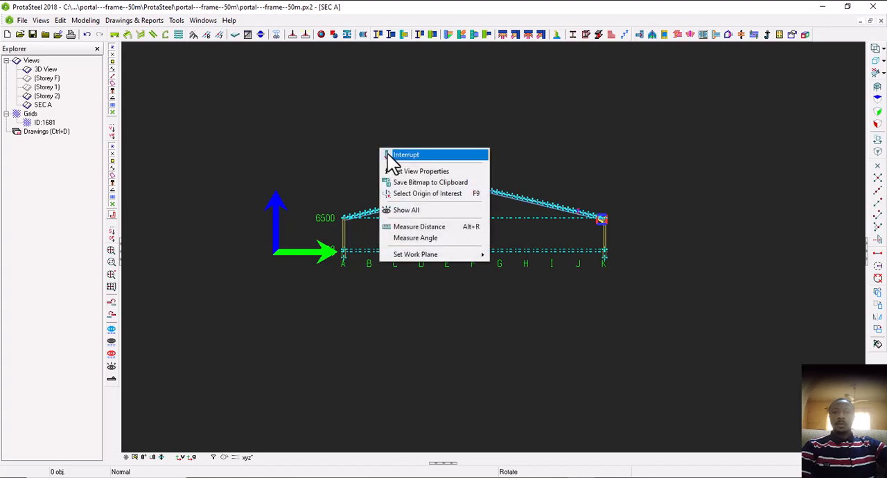
pyautogui.click(413, 212)
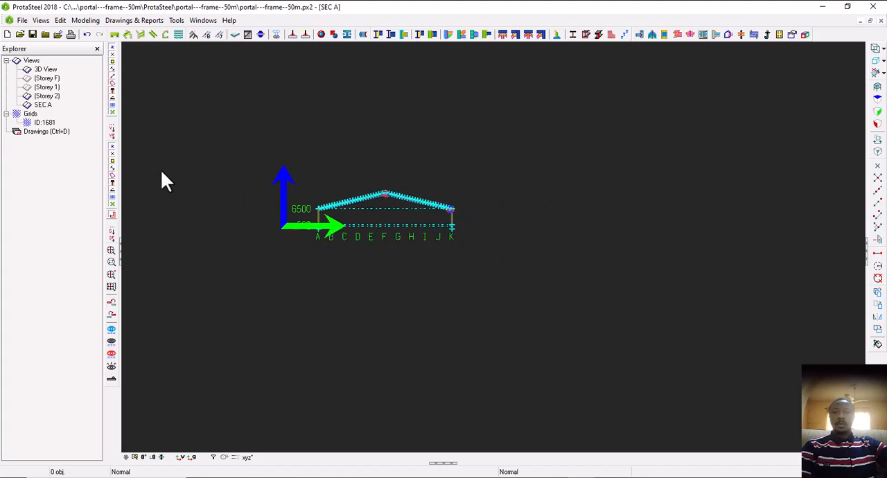
# Open the 3D View and inspect the whole portal frame model
pyautogui.doubleClick(46, 70)
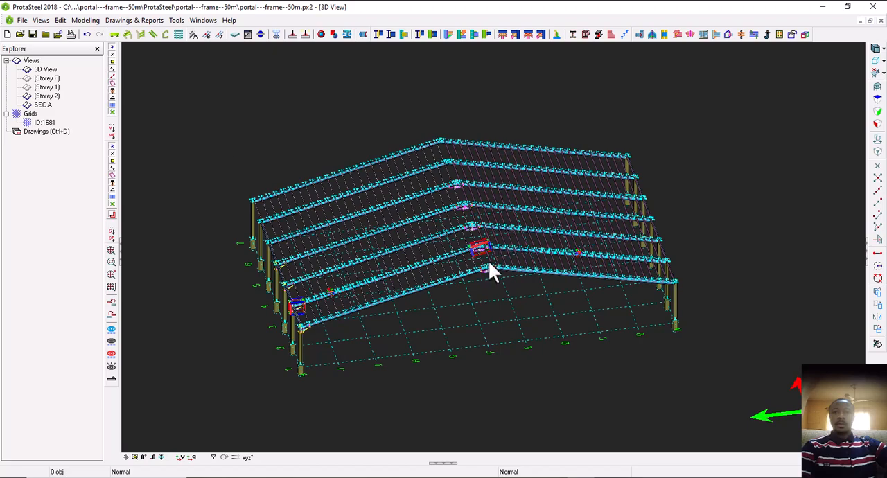
pyautogui.scroll(3, 489, 262)
pyautogui.moveTo(489, 261); pyautogui.dragTo(516, 323, button='middle')
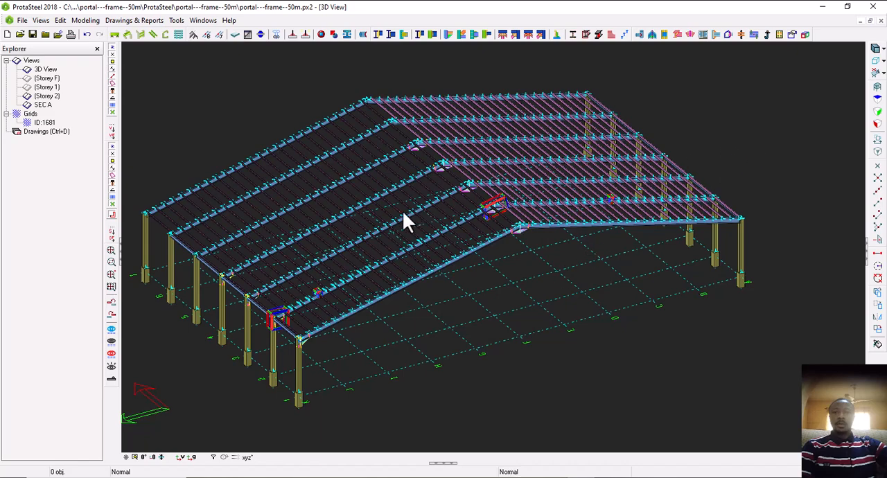
pyautogui.moveTo(414, 233); pyautogui.dragTo(438, 240, button='middle')
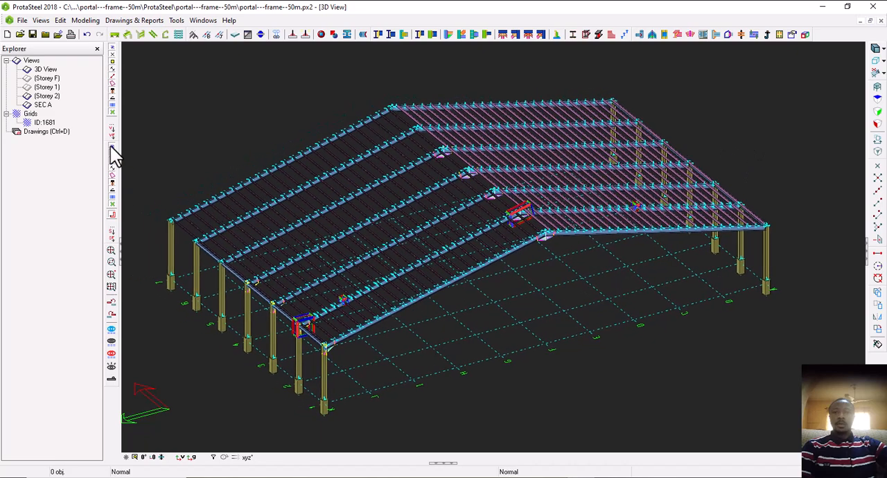
# Switch to the Drawing Module and open its Drawings Manager
pyautogui.click(53, 136)
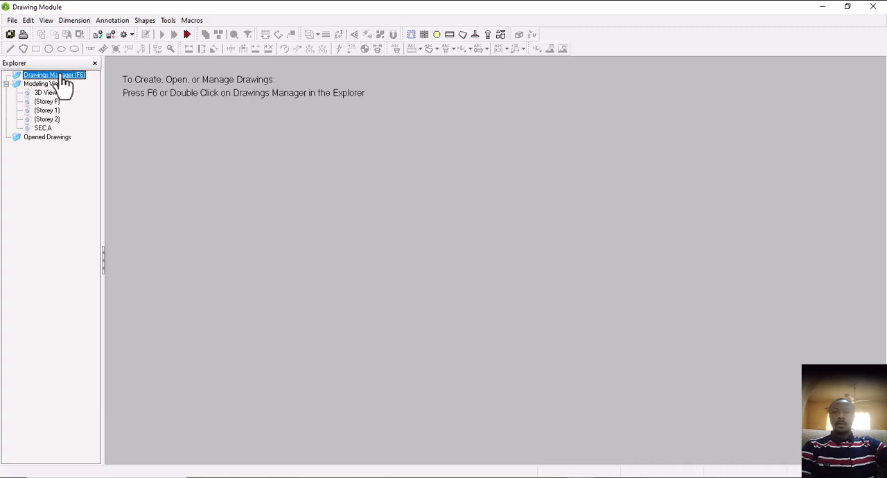
pyautogui.doubleClick(63, 77)
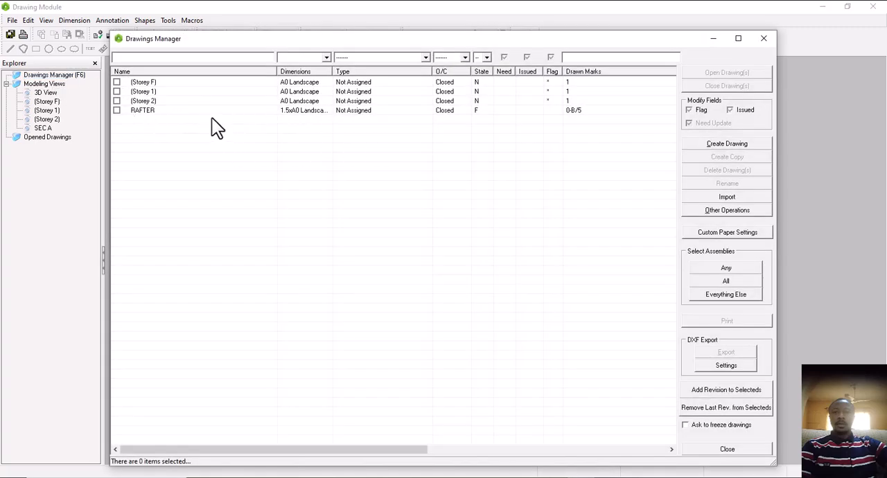
# Close the Drawings Manager and the Drawing Module, returning to the columns in the 3D View
pyautogui.click(763, 39)
pyautogui.click(866, 7)
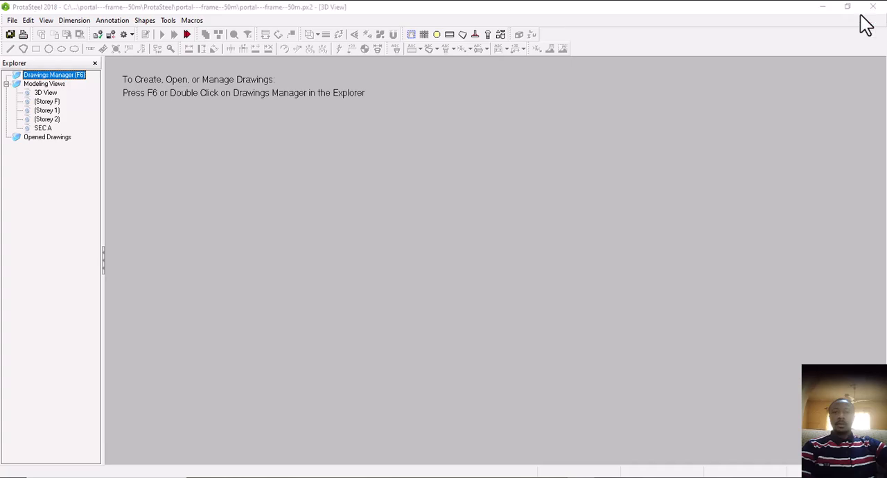
pyautogui.scroll(8, 305, 366)
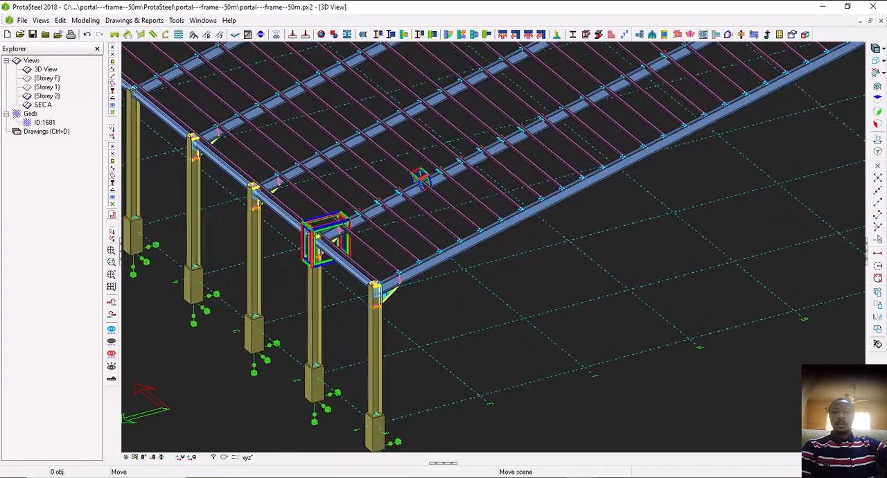
pyautogui.scroll(-3, 350, 324)
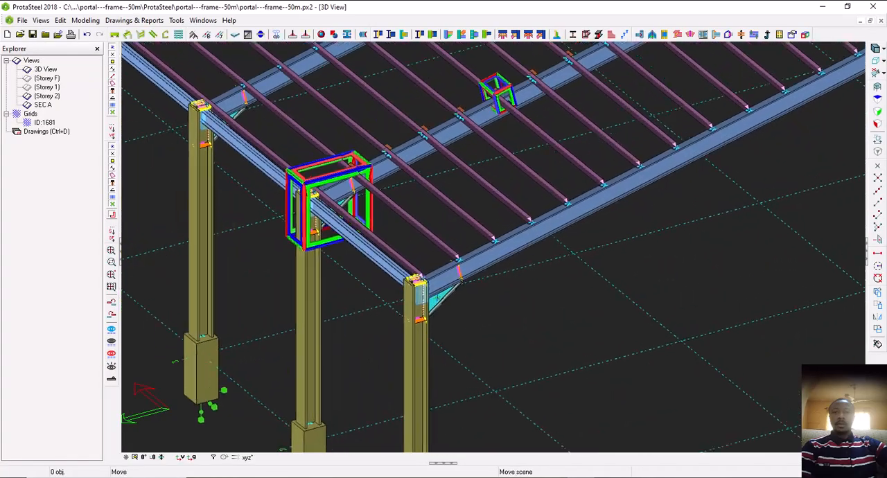
pyautogui.scroll(3, 313, 327)
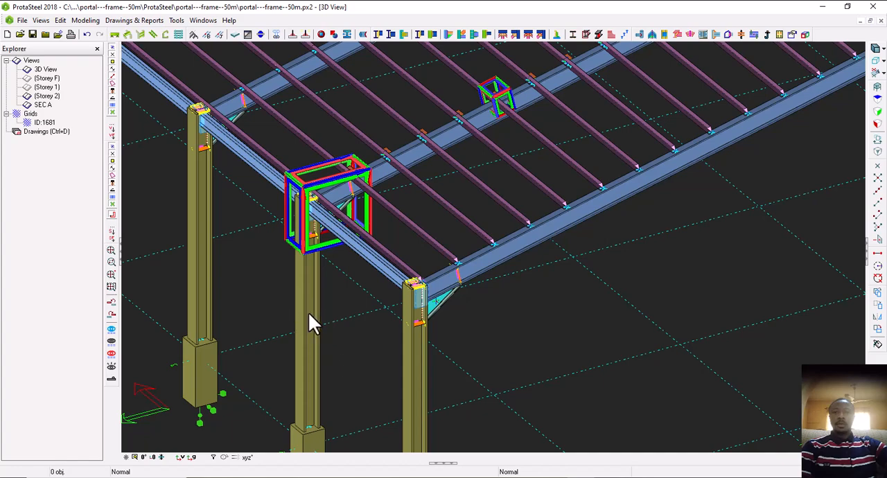
# Select the whole assembly of the second column from the near corner and show only that assembly
pyautogui.click(310, 326)
pyautogui.rightClick(335, 299)
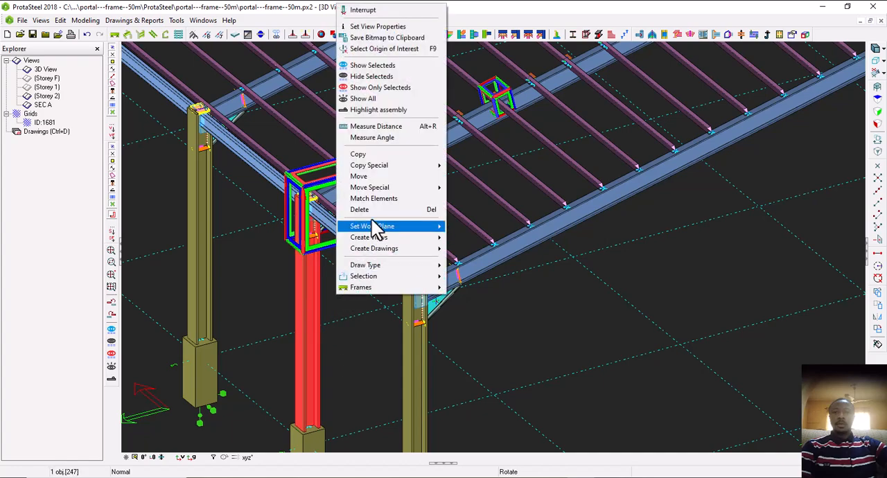
pyautogui.click(386, 111)
pyautogui.scroll(2, 329, 239)
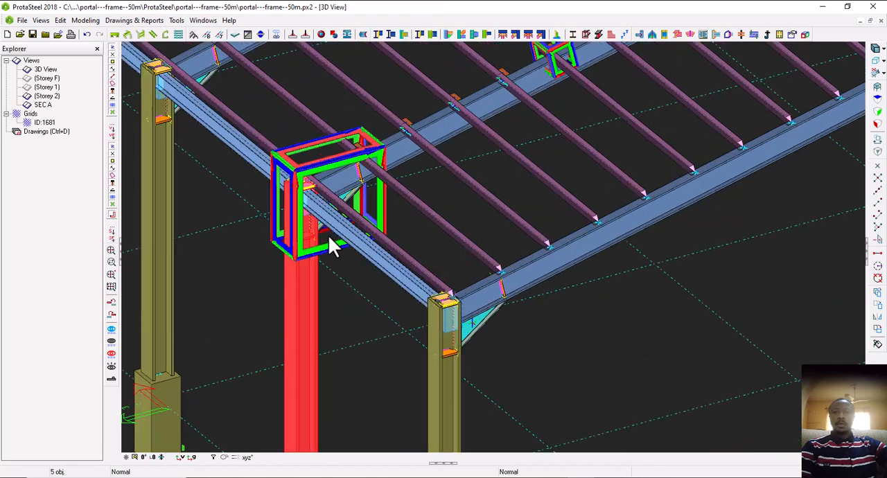
pyautogui.rightClick(233, 287)
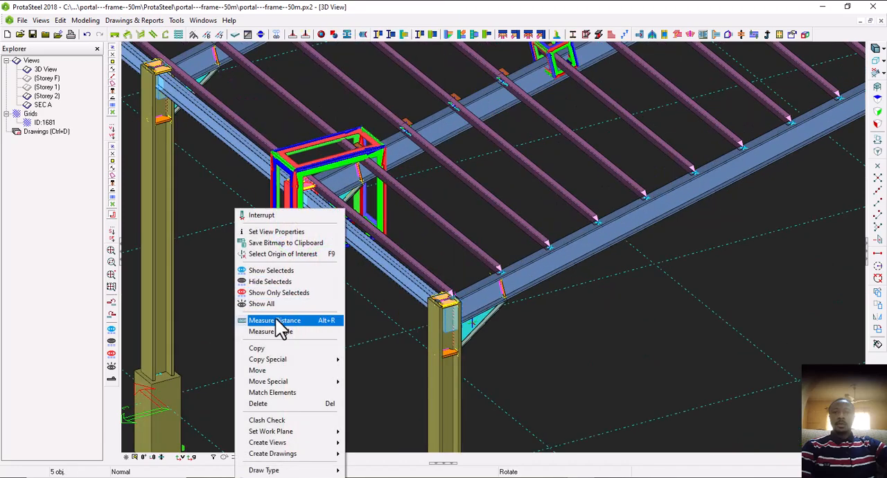
pyautogui.click(281, 293)
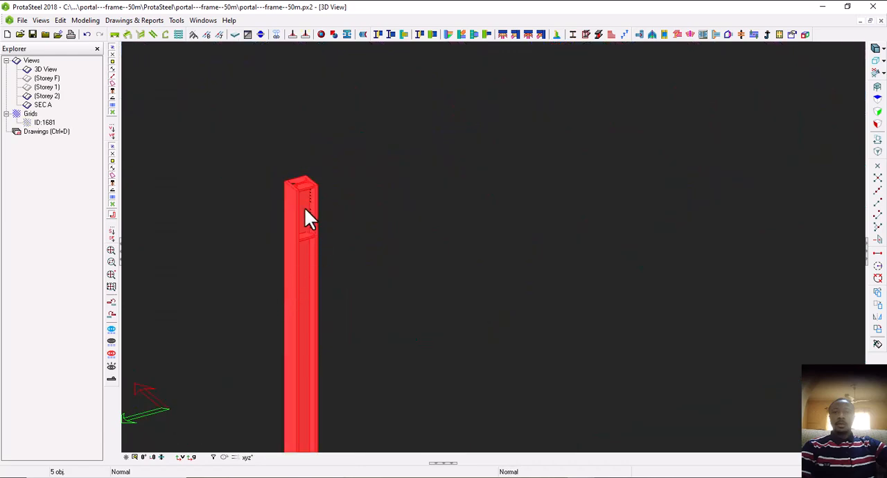
# Create an assembly drawing of the isolated column
pyautogui.scroll(3, 315, 226)
pyautogui.scroll(-1, 314, 227)
pyautogui.moveTo(378, 266)
pyautogui.mouseDown(button='middle')
pyautogui.moveTo(345, 269)
pyautogui.moveTo(360, 281)
pyautogui.moveTo(444, 280)
pyautogui.moveTo(382, 282)
pyautogui.mouseUp(button='middle')
pyautogui.scroll(-2, 385, 292)
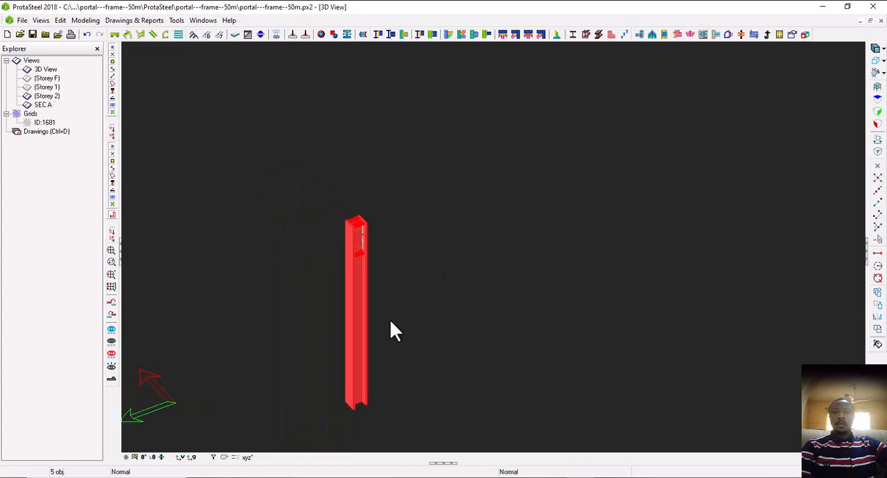
pyautogui.moveTo(391, 321); pyautogui.dragTo(386, 289, button='middle')
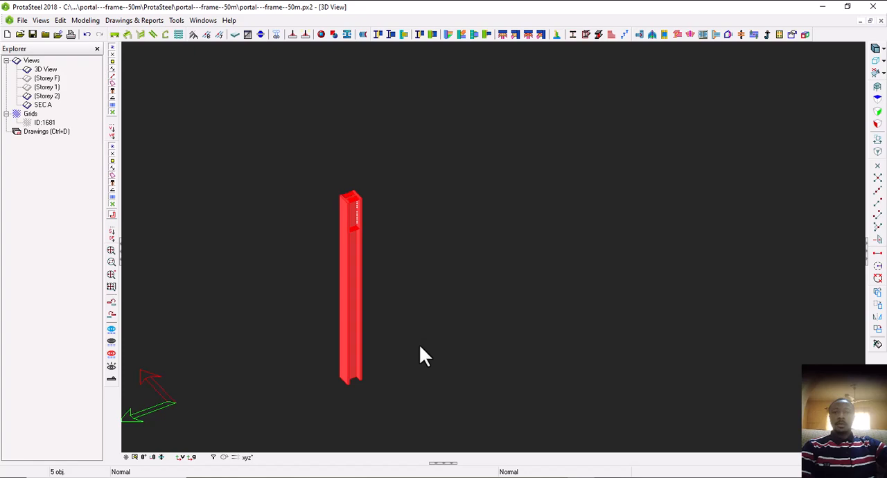
pyautogui.moveTo(358, 359); pyautogui.dragTo(368, 335, button='middle')
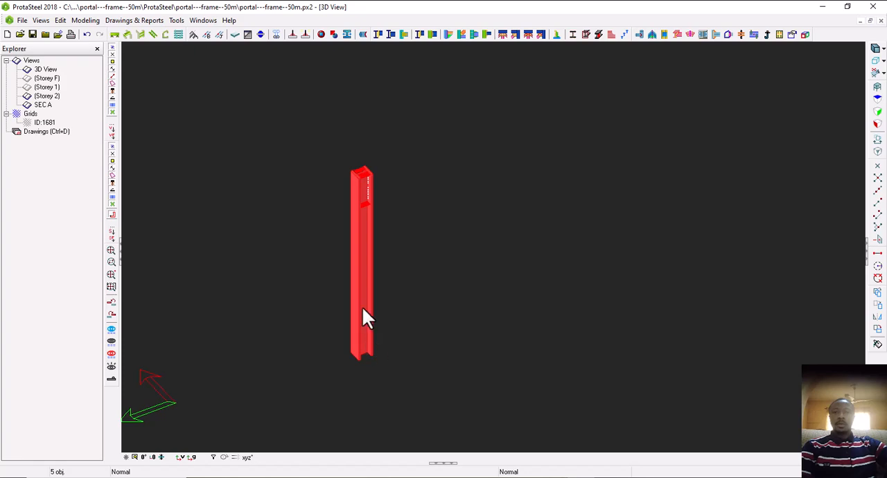
pyautogui.scroll(3, 363, 313)
pyautogui.rightClick(439, 294)
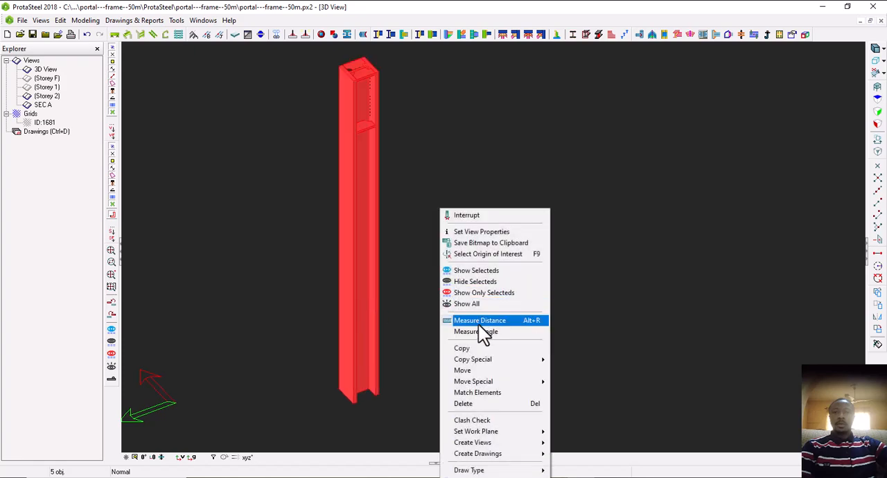
pyautogui.moveTo(505, 457)
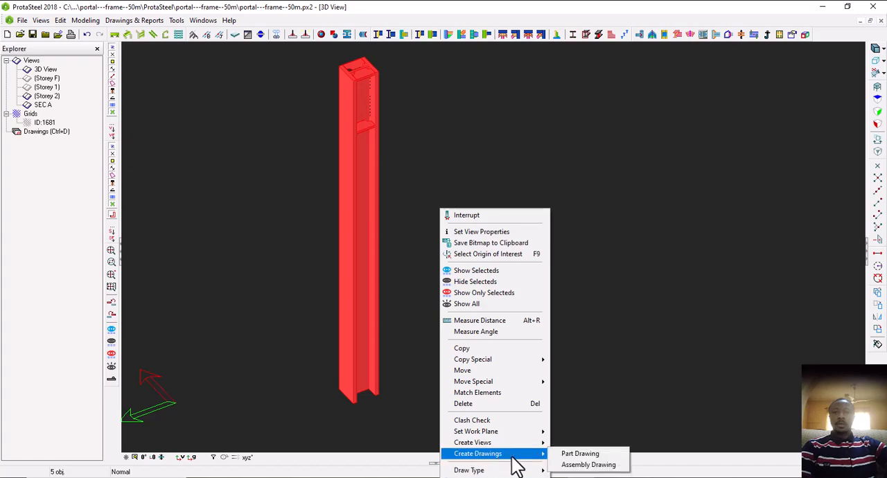
pyautogui.click(587, 465)
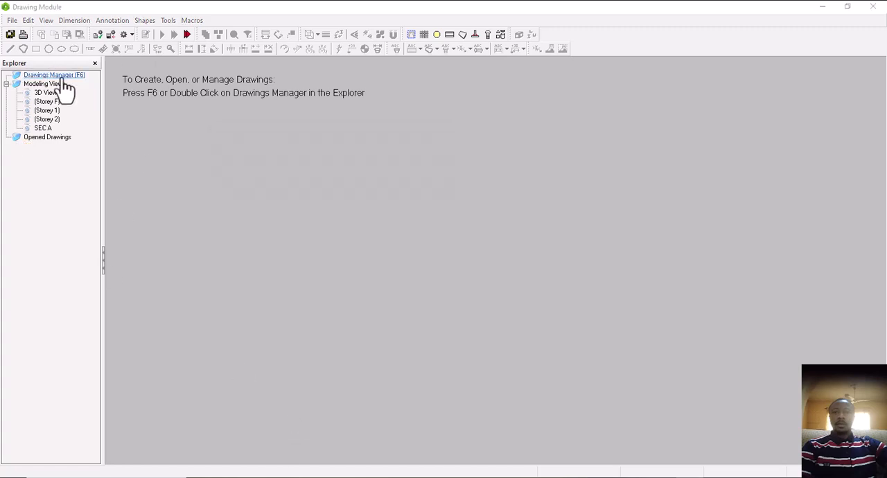
# Open the new column assembly drawing 835-156-CE-001 from the Drawings Manager, and close the manager
pyautogui.click(69, 75)
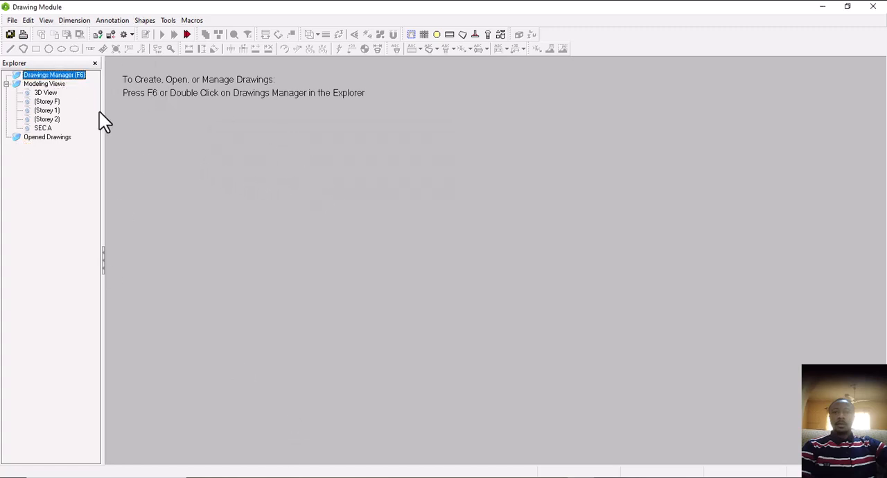
pyautogui.doubleClick(57, 77)
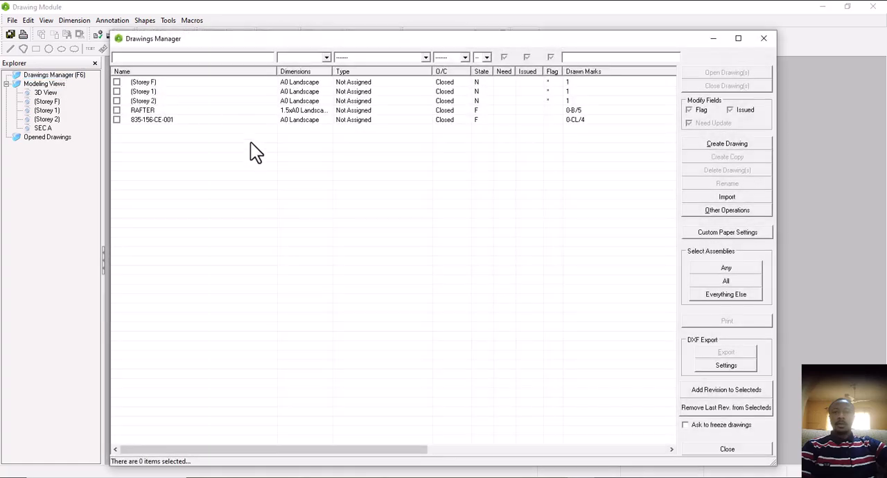
pyautogui.click(191, 124)
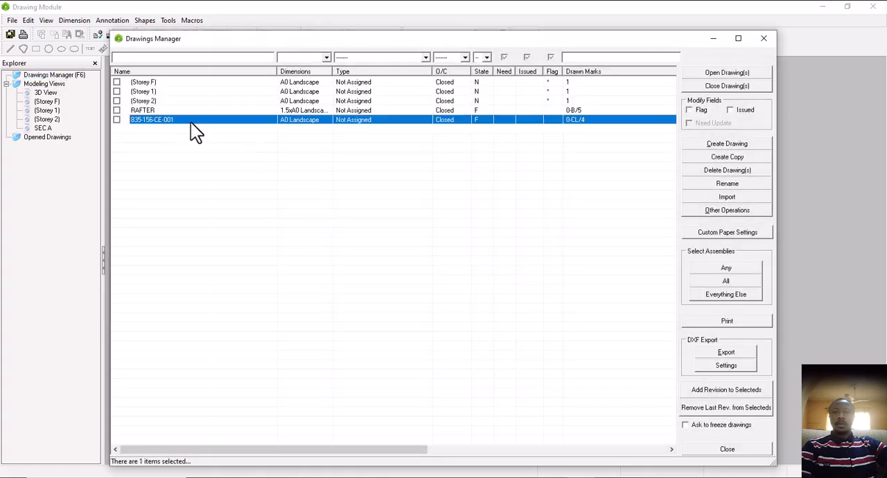
pyautogui.doubleClick(445, 122)
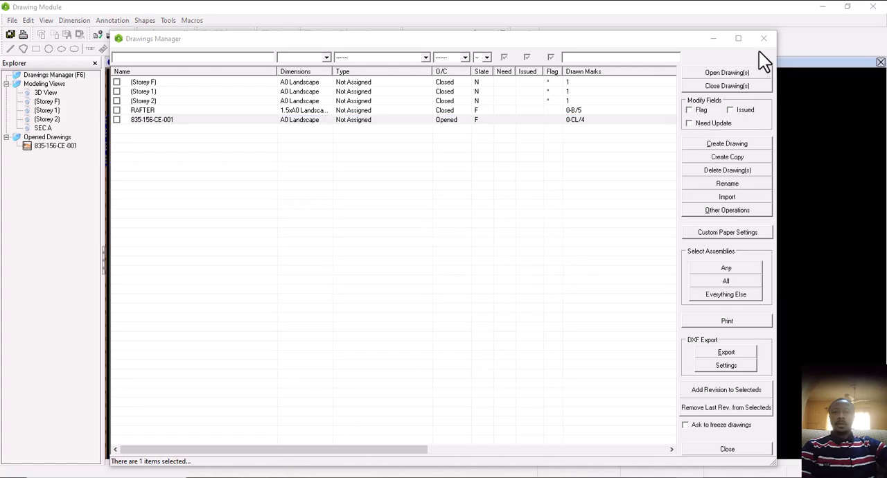
pyautogui.click(763, 38)
# Examine sections A-A, B-B and C-C and the stiffener plate detail on the column drawing sheet
pyautogui.scroll(-2, 448, 230)
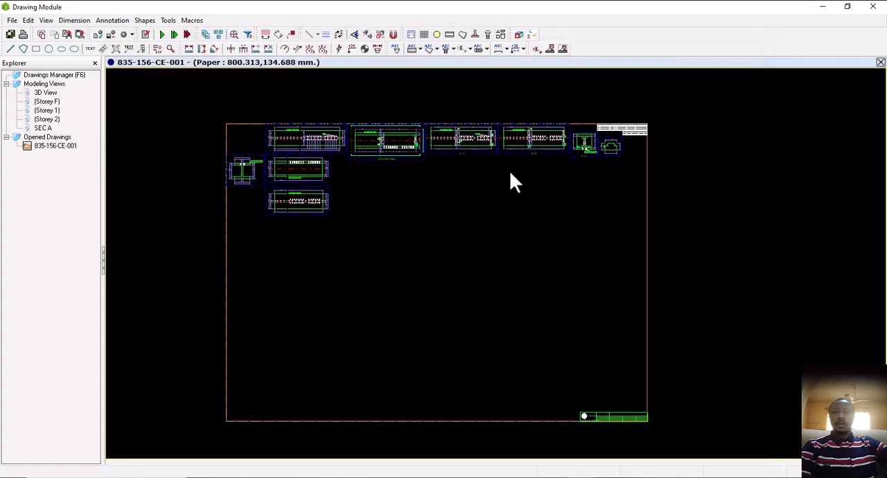
pyautogui.scroll(6, 590, 146)
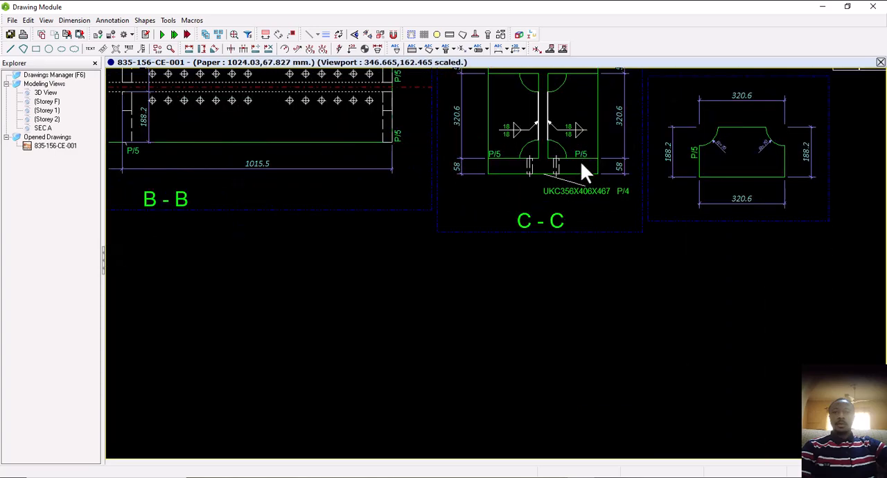
pyautogui.moveTo(578, 166); pyautogui.dragTo(635, 232, button='middle')
pyautogui.scroll(-3, 742, 187)
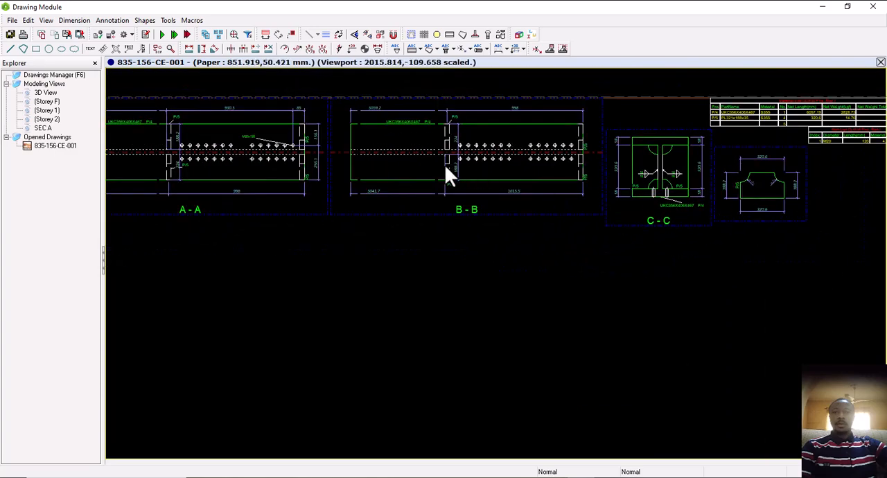
pyautogui.moveTo(496, 176); pyautogui.dragTo(597, 197, button='middle')
pyautogui.moveTo(597, 197); pyautogui.dragTo(658, 212)
pyautogui.scroll(-2, 628, 212)
pyautogui.moveTo(389, 222); pyautogui.dragTo(683, 242, button='middle')
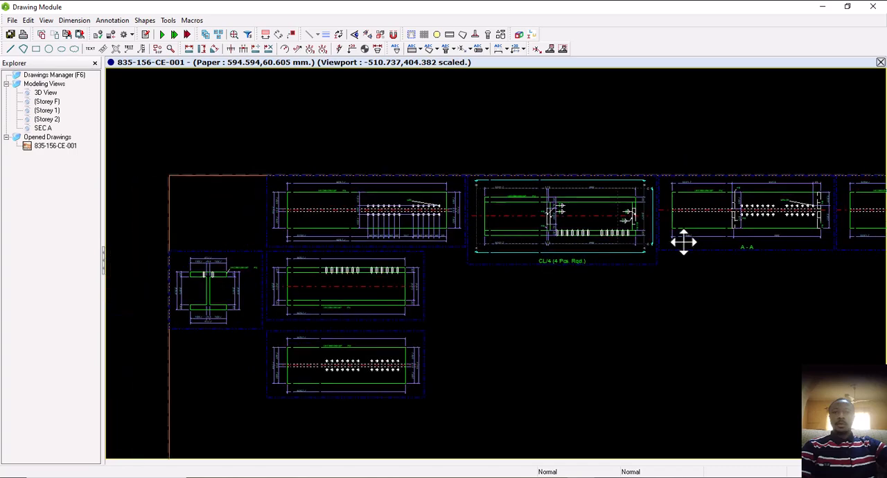
# Examine the column part views with their profile label, bolt-hole spacing and dimensions, and the overall sheet layout
pyautogui.scroll(-2, 664, 244)
pyautogui.scroll(4, 531, 234)
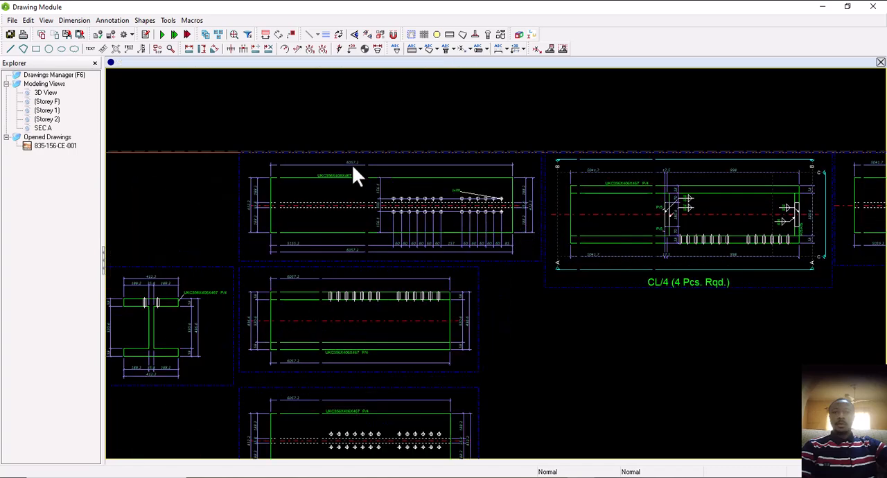
pyautogui.scroll(3, 357, 166)
pyautogui.scroll(-3, 362, 170)
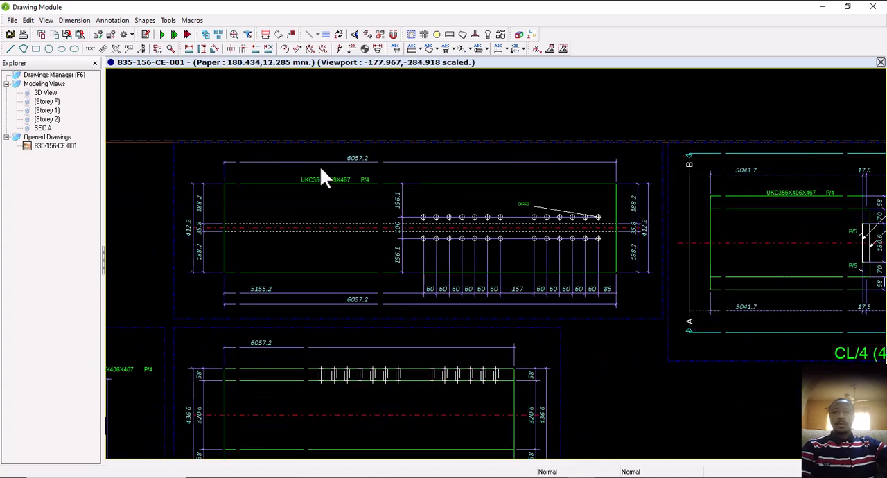
pyautogui.scroll(3, 331, 191)
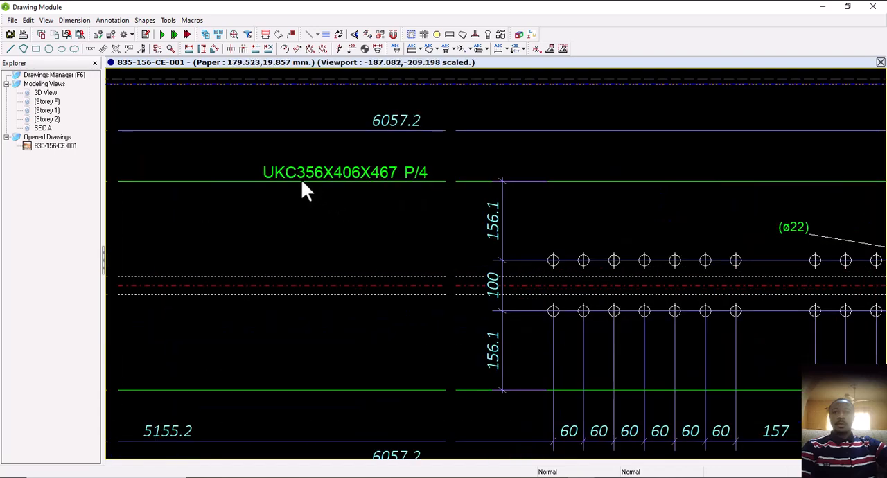
pyautogui.scroll(-3, 355, 180)
pyautogui.moveTo(495, 214); pyautogui.dragTo(413, 194, button='middle')
pyautogui.scroll(-2, 415, 194)
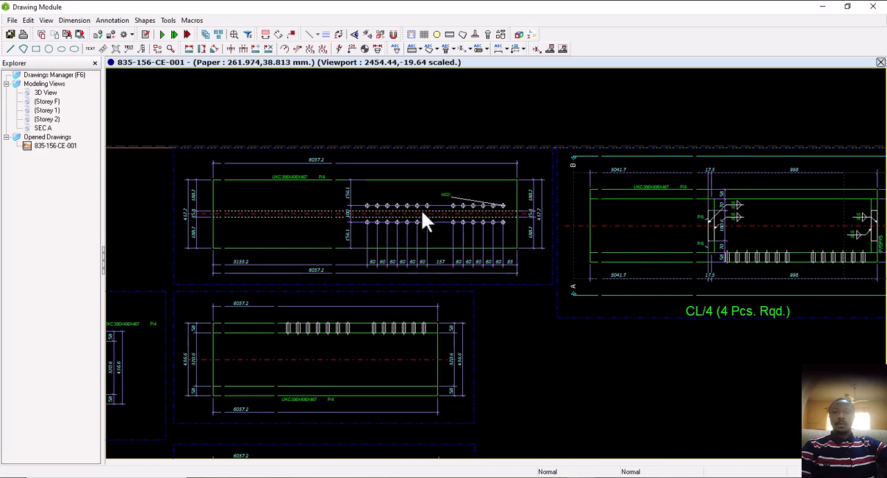
pyautogui.scroll(-2, 443, 229)
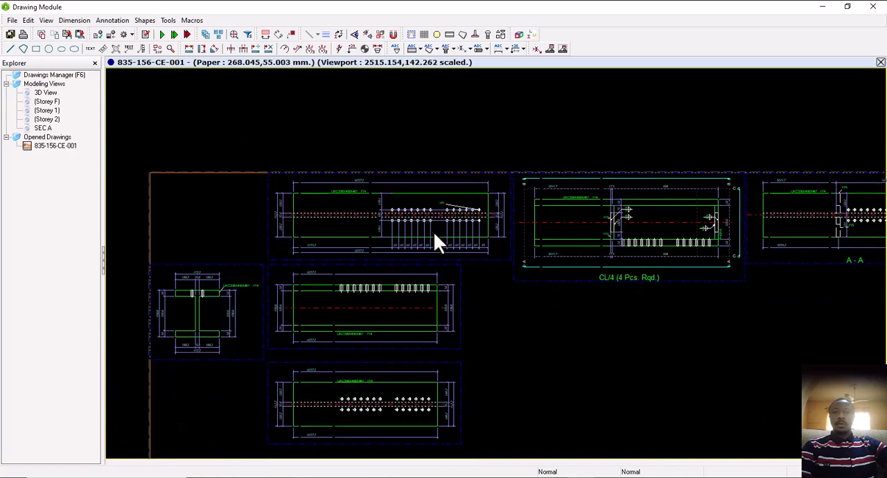
pyautogui.moveTo(596, 236); pyautogui.dragTo(391, 238, button='middle')
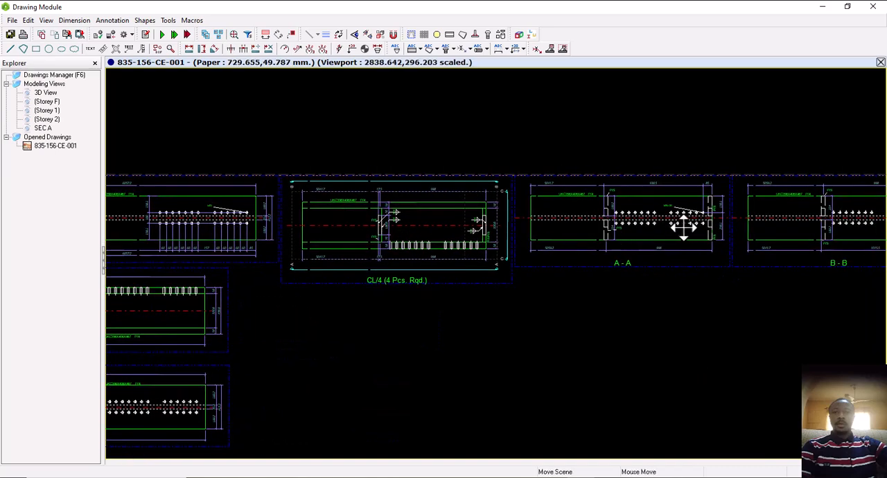
pyautogui.moveTo(683, 226); pyautogui.dragTo(412, 241, button='middle')
pyautogui.scroll(-2, 427, 243)
pyautogui.moveTo(566, 252); pyautogui.dragTo(654, 226, button='middle')
pyautogui.scroll(1, 654, 226)
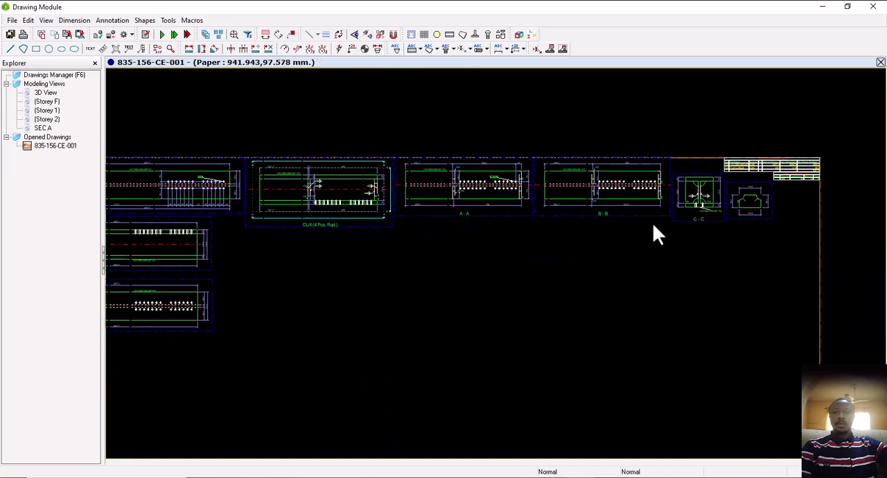
pyautogui.scroll(-2, 617, 233)
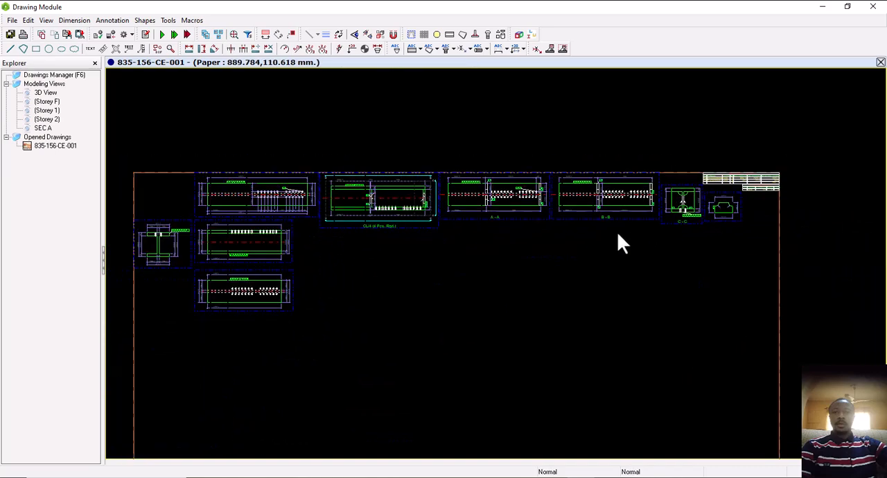
# Rename the column assembly drawing to ST in its Drawing Properties, and close it with the changes saved
pyautogui.doubleClick(764, 133)
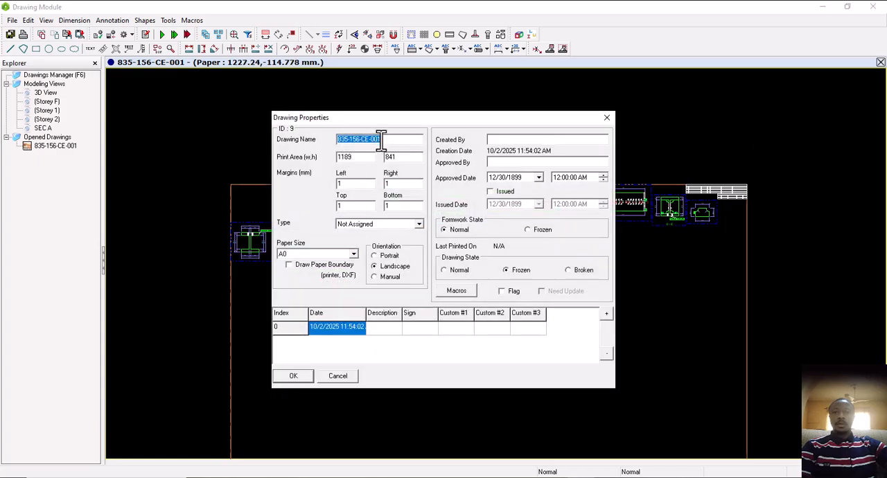
pyautogui.write('ST')
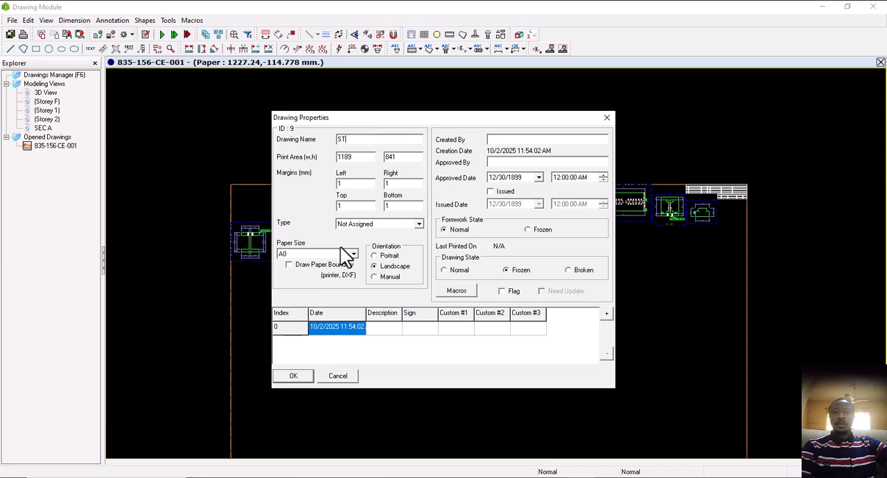
pyautogui.click(294, 377)
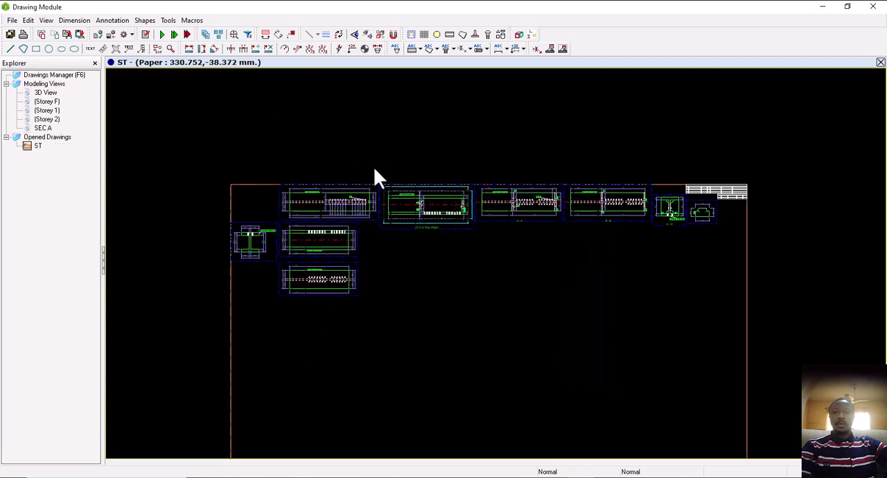
pyautogui.click(879, 63)
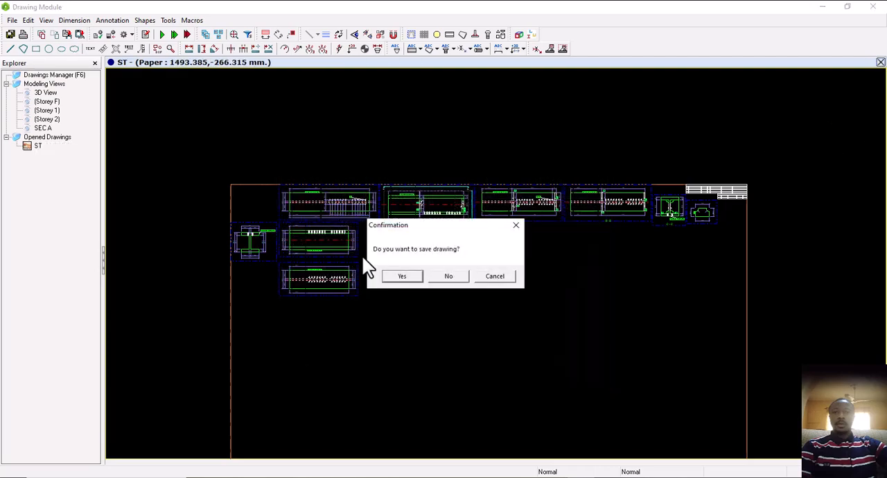
pyautogui.click(403, 277)
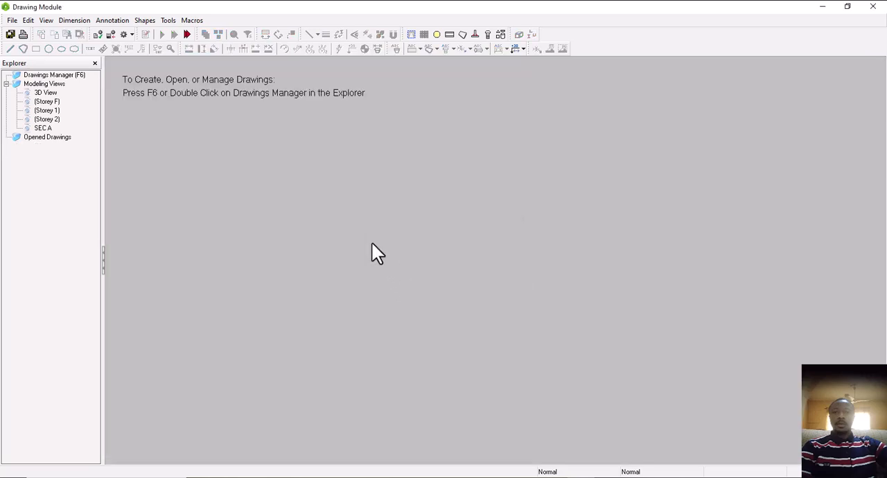
# Close the Drawing Module and show all hidden members again in the 3D view, with nothing selected
pyautogui.click(873, 7)
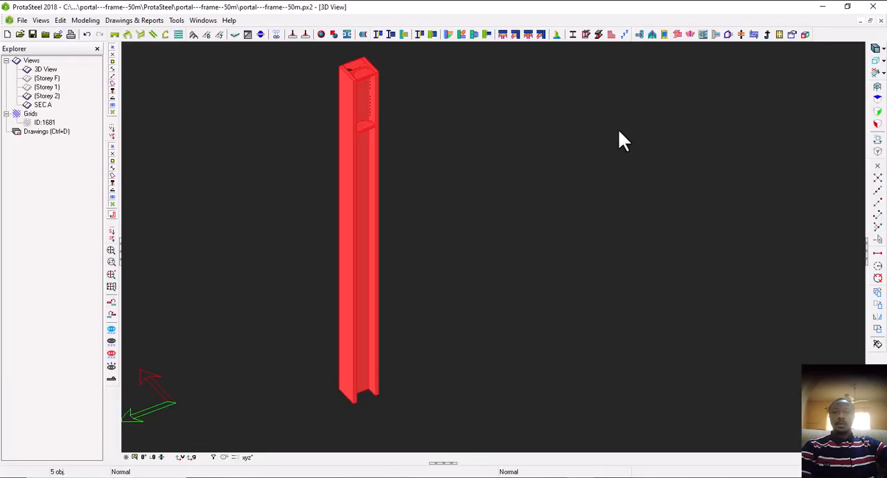
pyautogui.rightClick(432, 202)
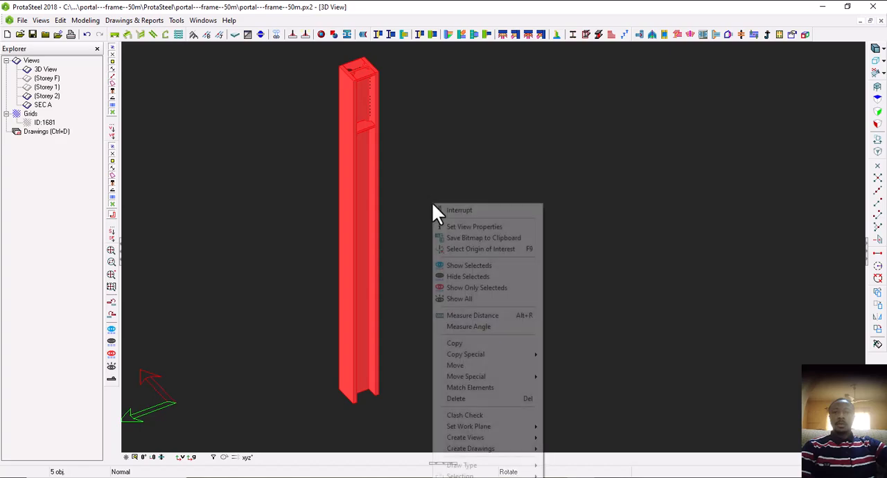
pyautogui.click(448, 298)
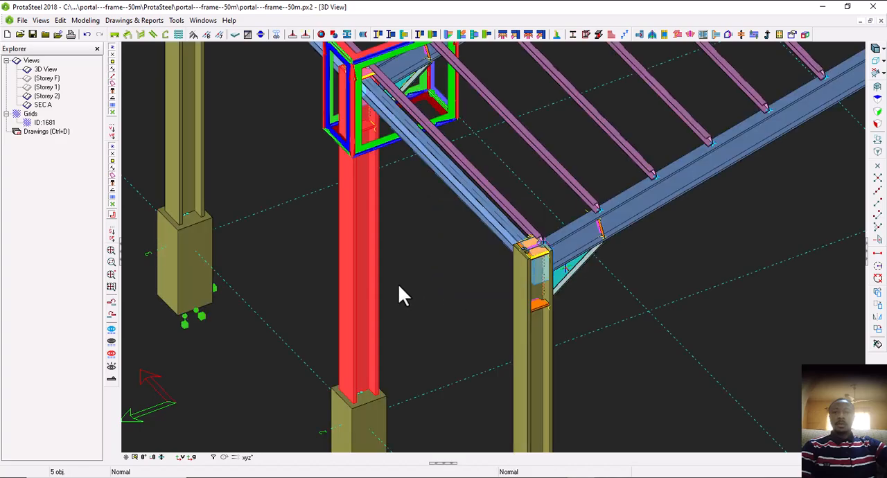
pyautogui.scroll(-3, 402, 294)
pyautogui.click(474, 320)
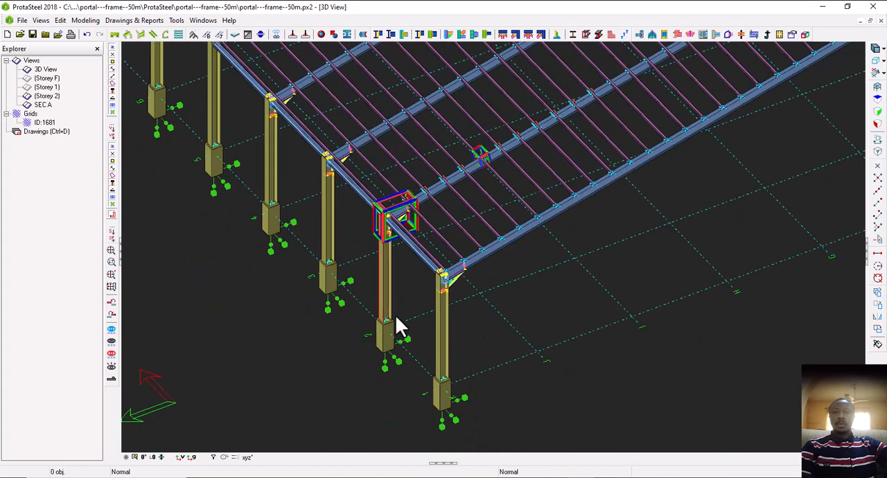
pyautogui.scroll(-4, 396, 319)
pyautogui.moveTo(364, 345); pyautogui.dragTo(454, 315, button='middle')
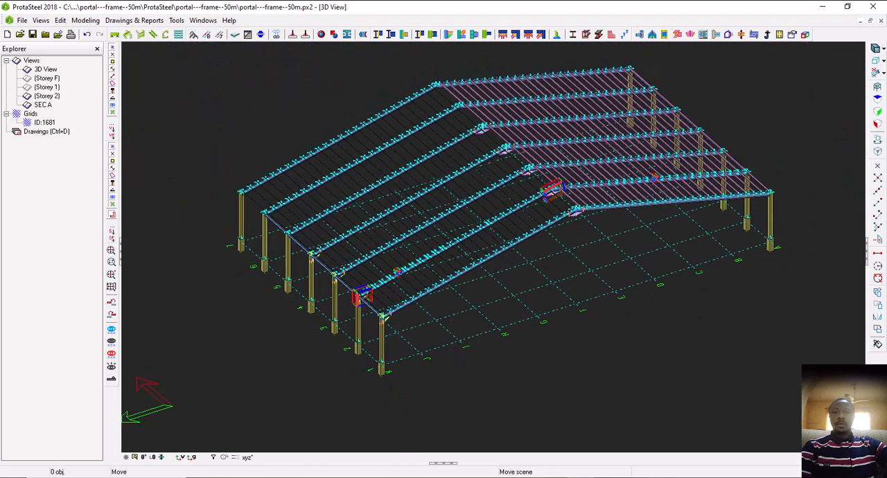
pyautogui.moveTo(471, 246); pyautogui.dragTo(432, 276, button='middle')
pyautogui.scroll(2, 433, 276)
pyautogui.moveTo(487, 321)
pyautogui.mouseDown(button='middle')
pyautogui.moveTo(445, 322)
pyautogui.moveTo(522, 305)
pyautogui.moveTo(500, 310)
pyautogui.mouseUp(button='middle')
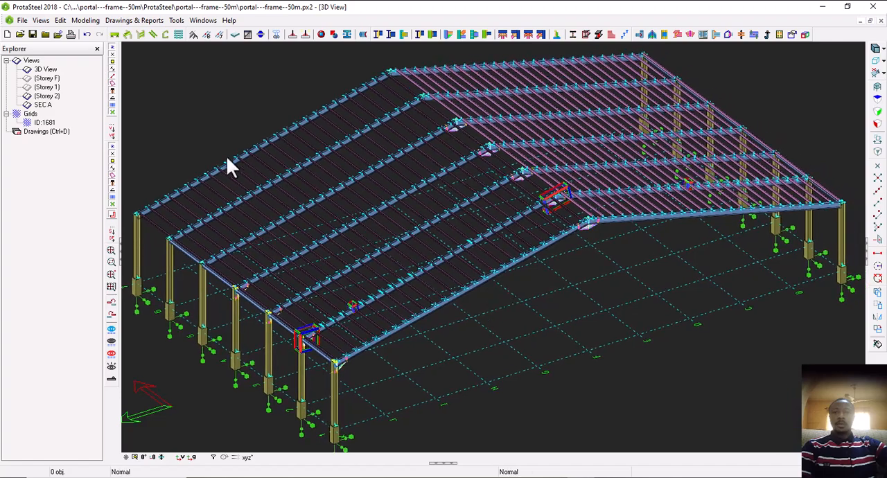
# Reopen the Drawing Module, open the RAFTER drawing from the Drawings Manager, and close the manager
pyautogui.doubleClick(43, 133)
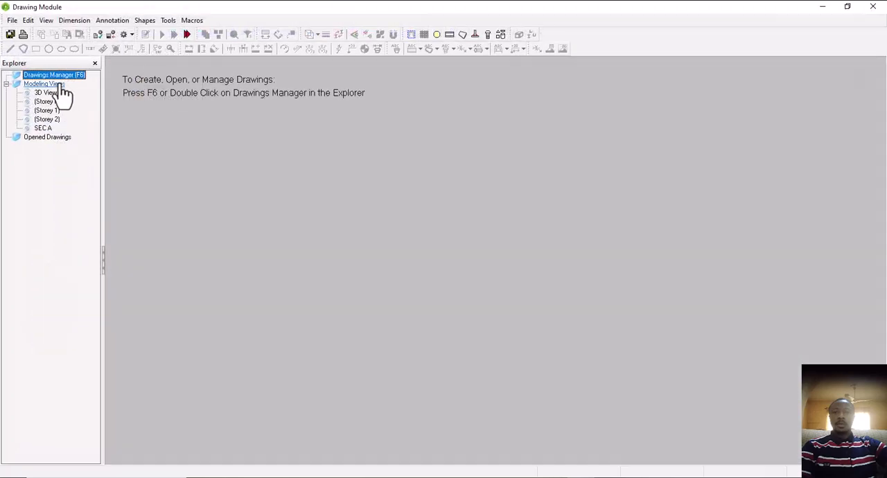
pyautogui.doubleClick(62, 75)
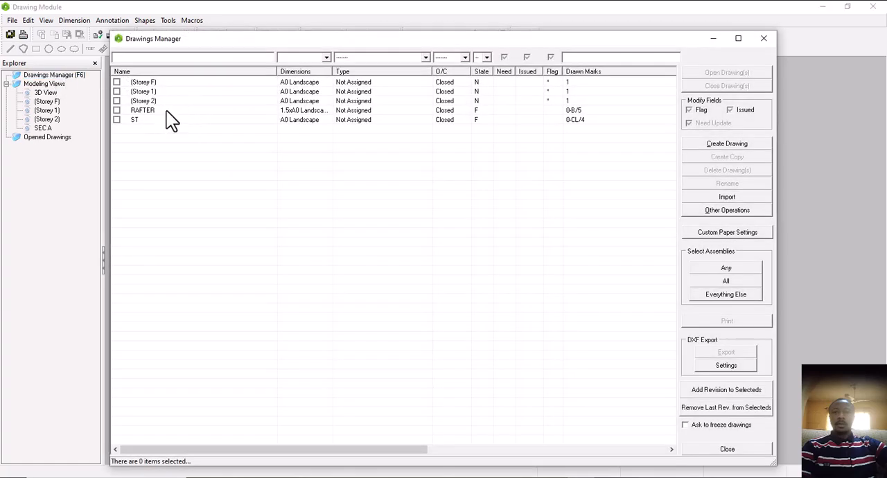
pyautogui.doubleClick(167, 111)
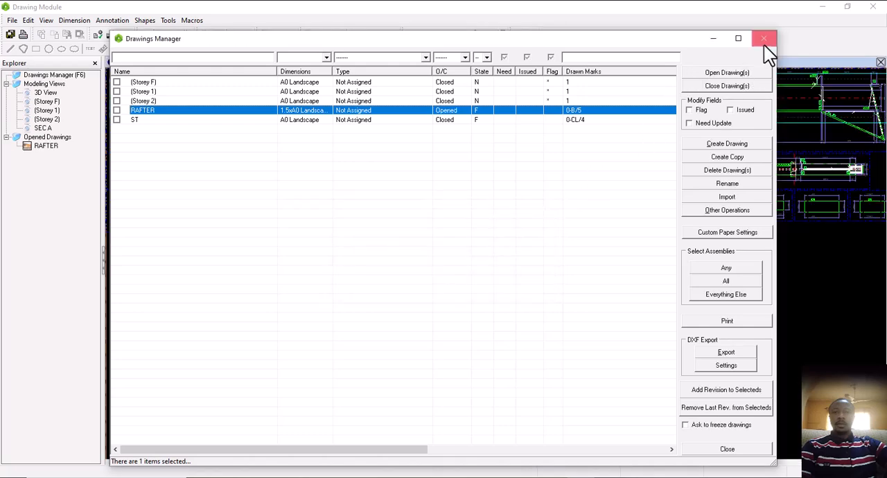
pyautogui.click(765, 41)
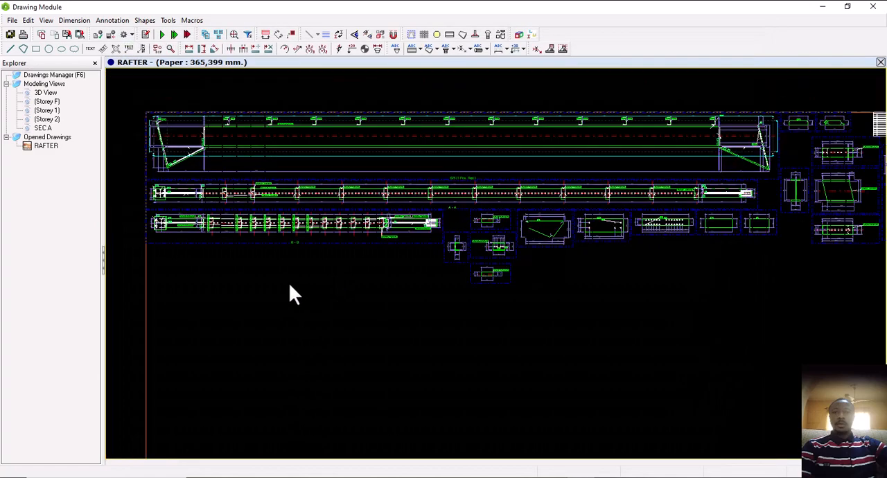
# Create a viewport of the 3D View in the RAFTER drawing and move it beside the sheet, opposite the side where it appeared
pyautogui.scroll(-5, 248, 277)
pyautogui.moveTo(445, 267); pyautogui.dragTo(442, 253, button='middle')
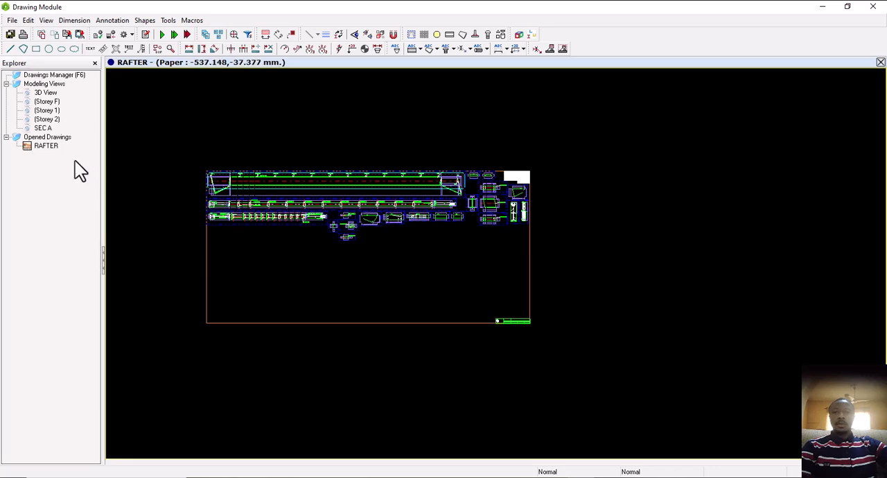
pyautogui.click(48, 95)
pyautogui.rightClick(56, 95)
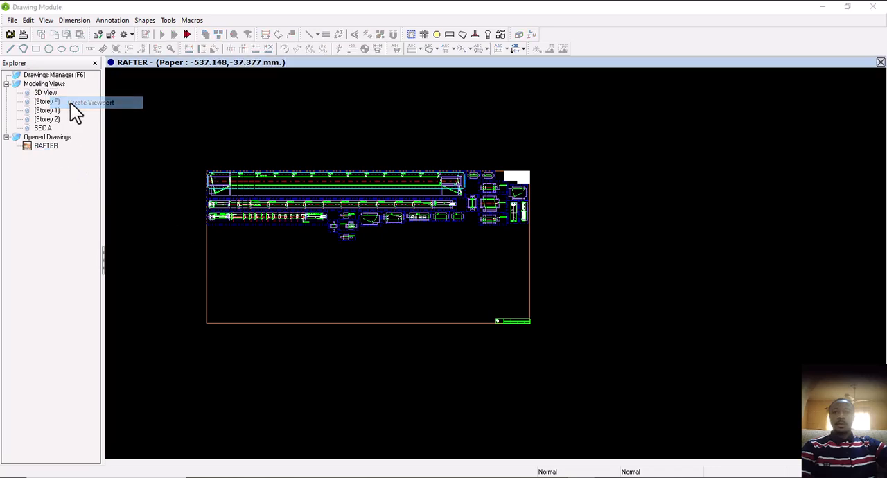
pyautogui.click(72, 104)
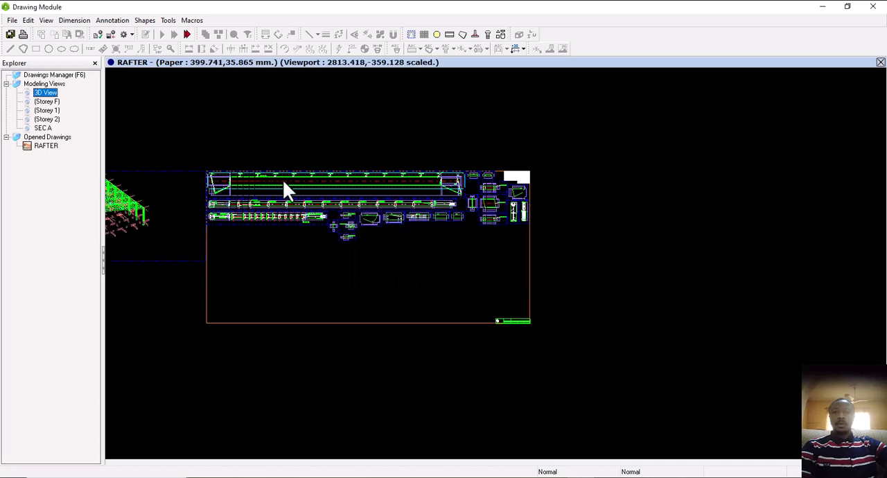
pyautogui.click(152, 170)
pyautogui.moveTo(174, 179); pyautogui.dragTo(753, 179)
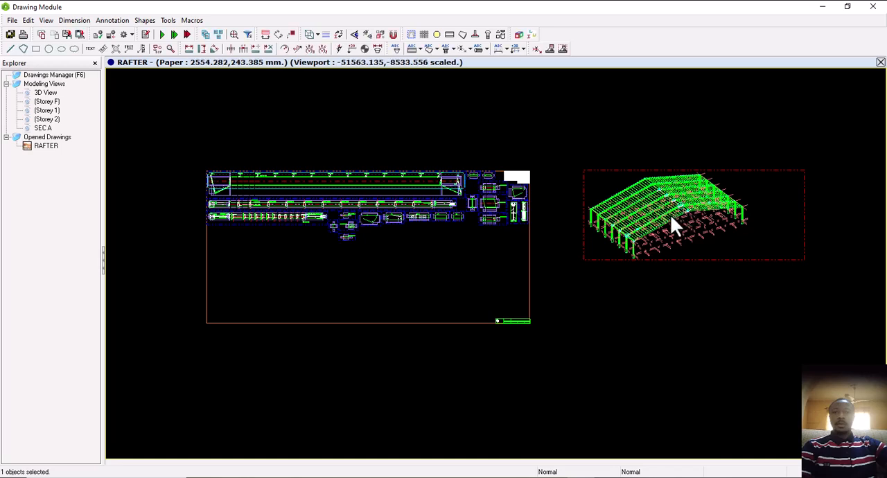
# Create a viewport of SEC A and place it below the 3D viewport outside the sheet
pyautogui.rightClick(43, 132)
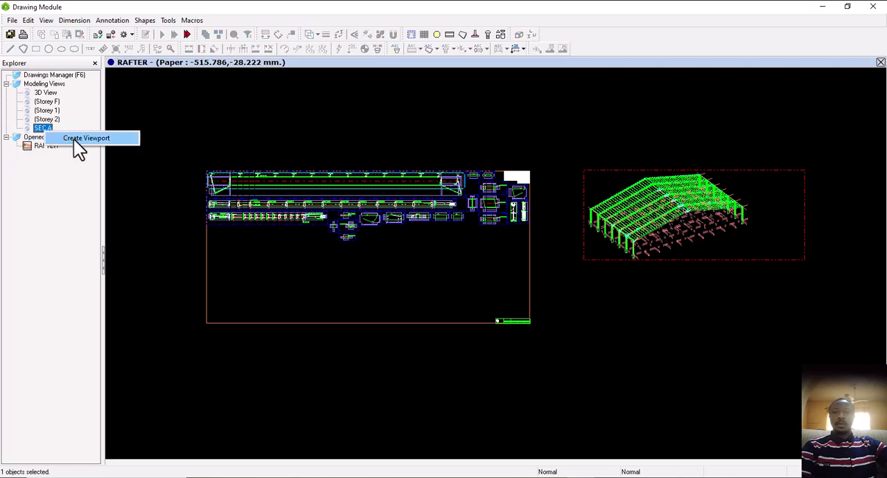
pyautogui.click(76, 139)
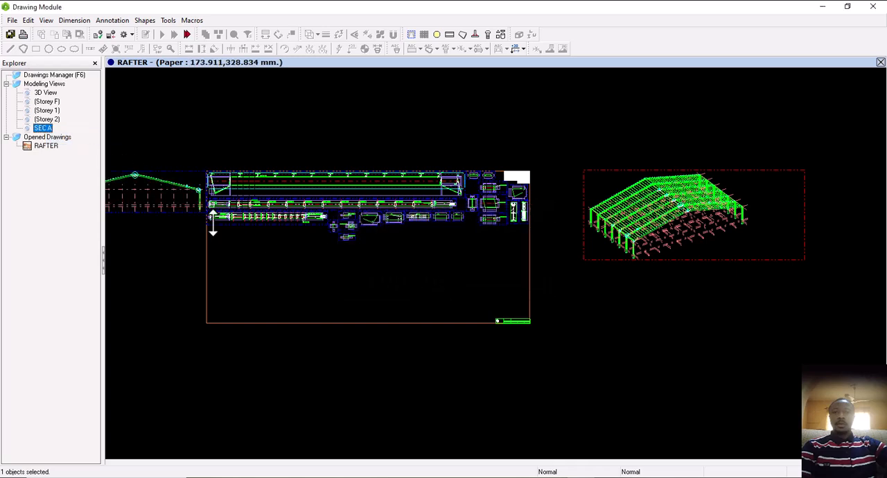
pyautogui.click(158, 169)
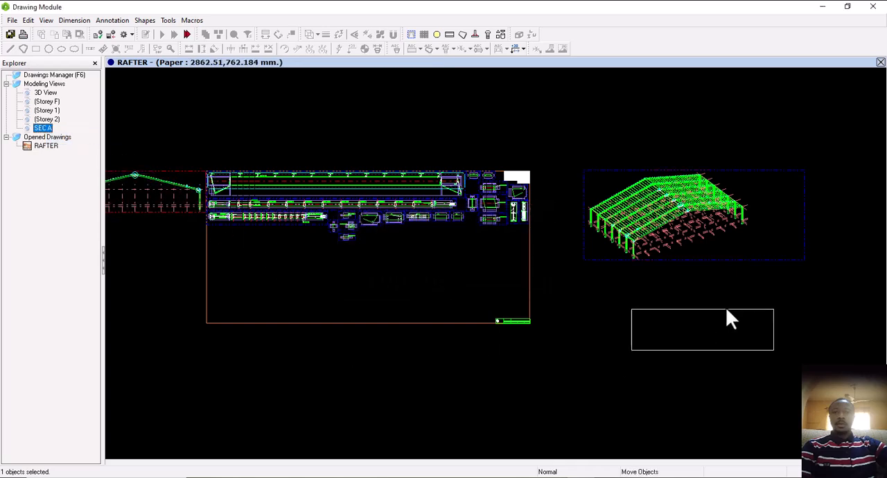
pyautogui.click(718, 283)
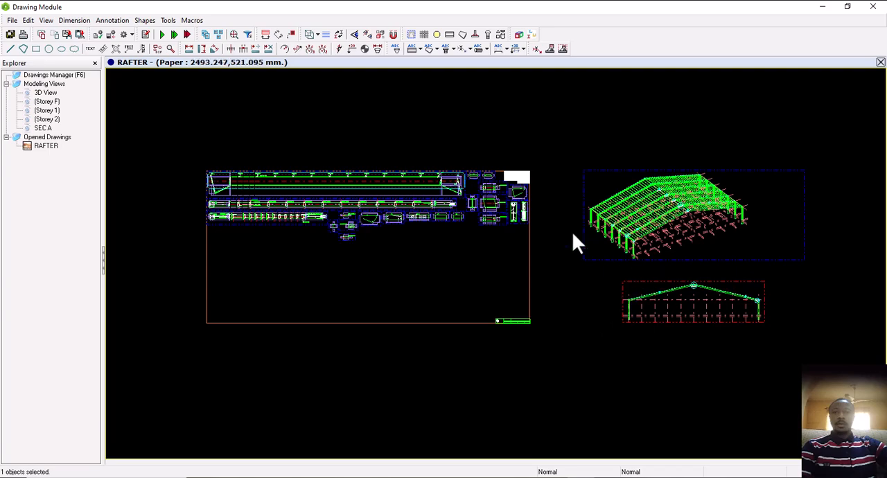
pyautogui.click(583, 280)
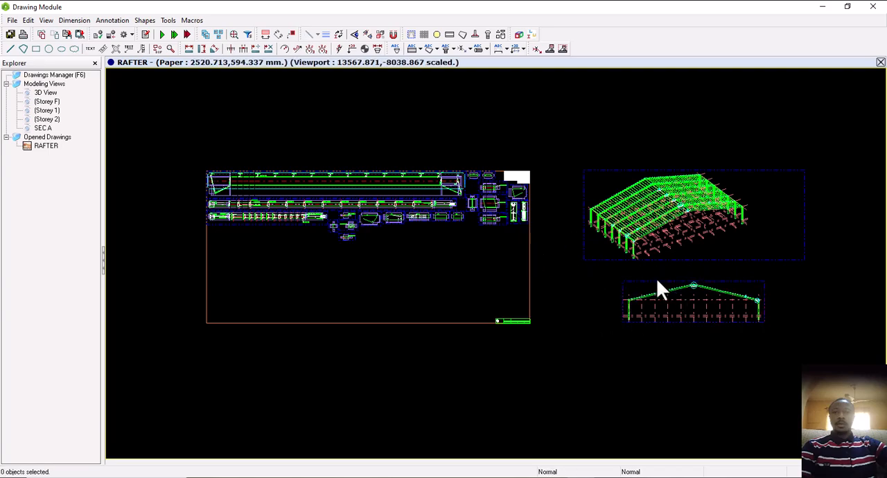
# Select the 3D viewport and generate its connection details in the empty area of the RAFTER sheet
pyautogui.scroll(1, 652, 277)
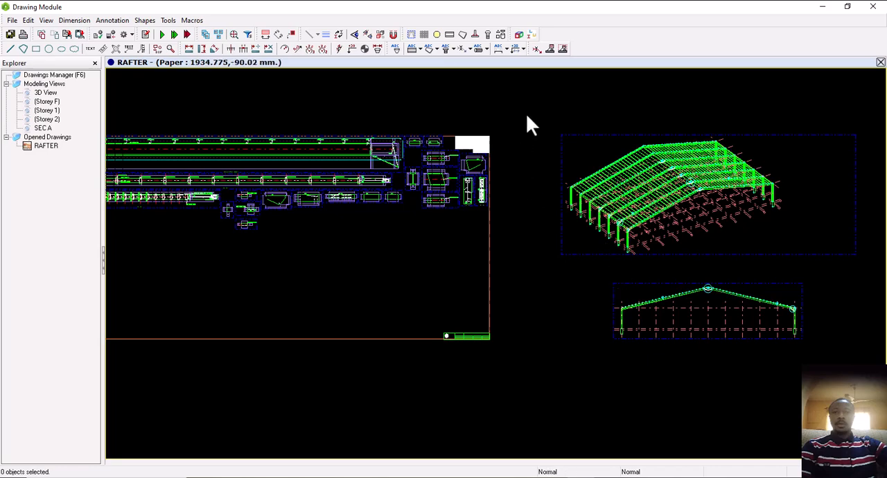
pyautogui.scroll(-1, 560, 200)
pyautogui.moveTo(526, 114); pyautogui.dragTo(780, 251)
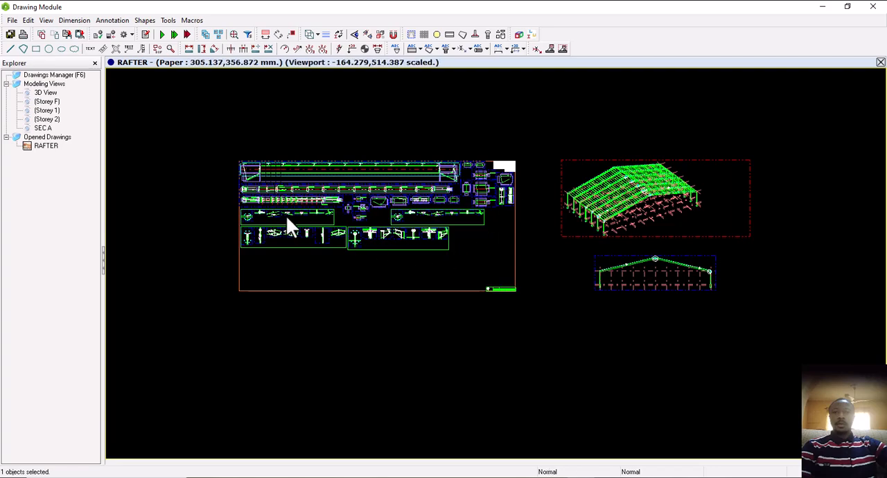
# Examine the connection detail groups on the RAFTER sheet, especially Section Back-Back and Section Front-Front of detail PL1
pyautogui.scroll(2, 293, 218)
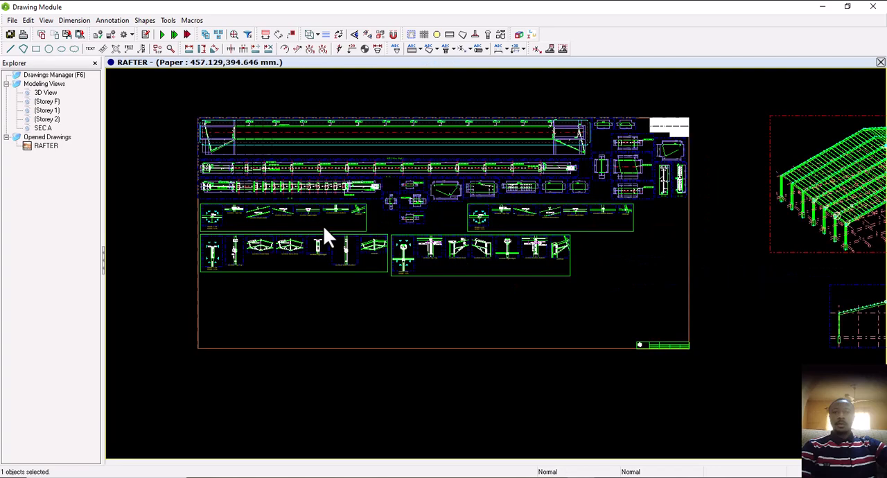
pyautogui.scroll(4, 263, 219)
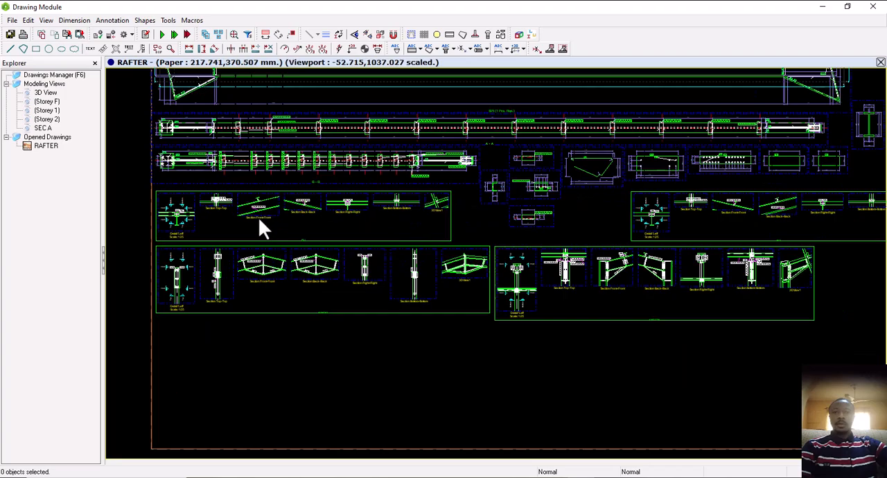
pyautogui.scroll(5, 565, 198)
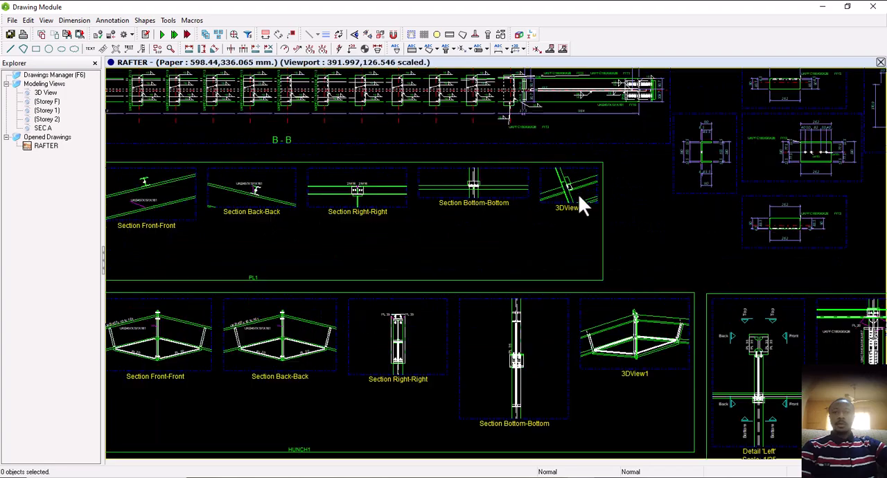
pyautogui.scroll(-5, 566, 219)
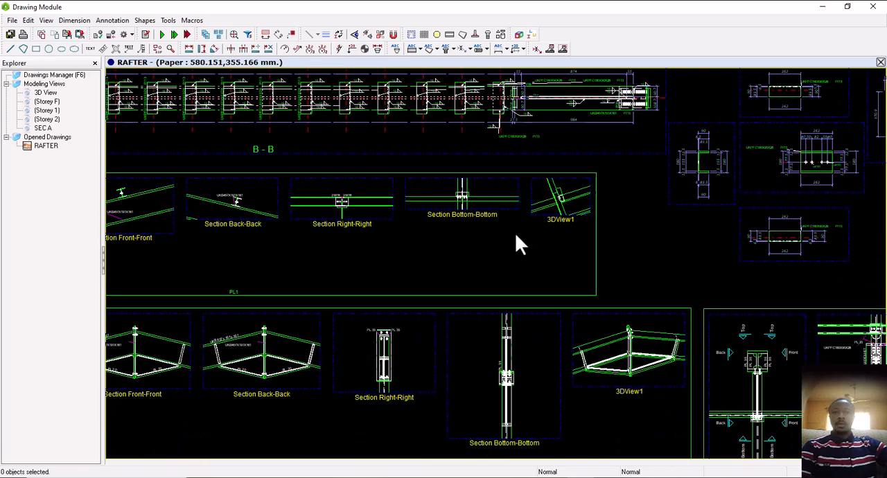
pyautogui.scroll(7, 299, 196)
pyautogui.scroll(2, 301, 195)
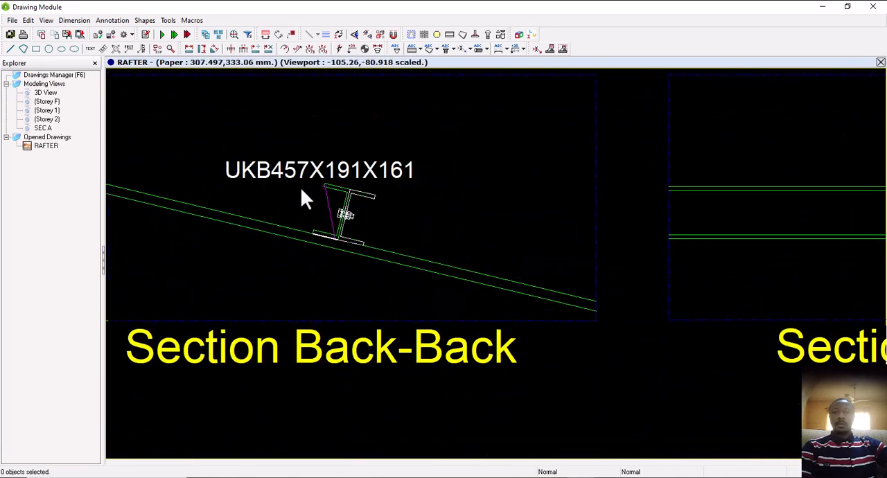
pyautogui.moveTo(351, 230); pyautogui.dragTo(445, 229, button='middle')
pyautogui.scroll(-4, 445, 228)
pyautogui.moveTo(375, 234); pyautogui.dragTo(638, 228, button='middle')
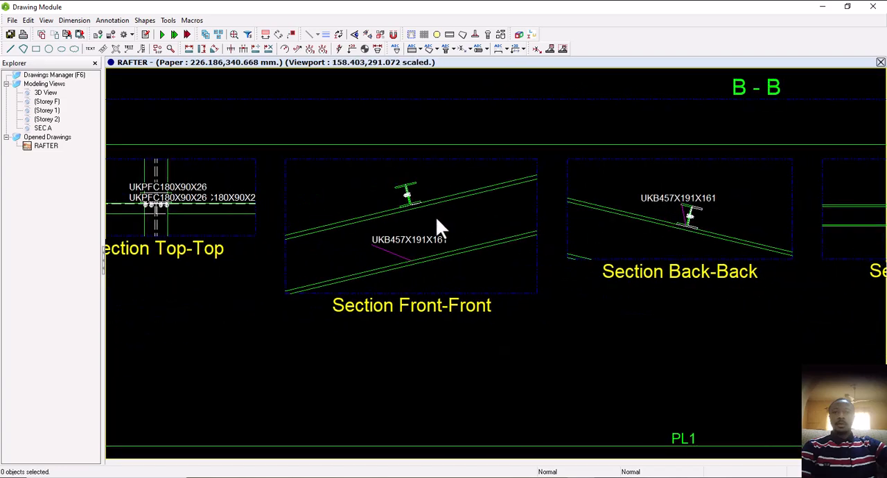
pyautogui.scroll(4, 421, 204)
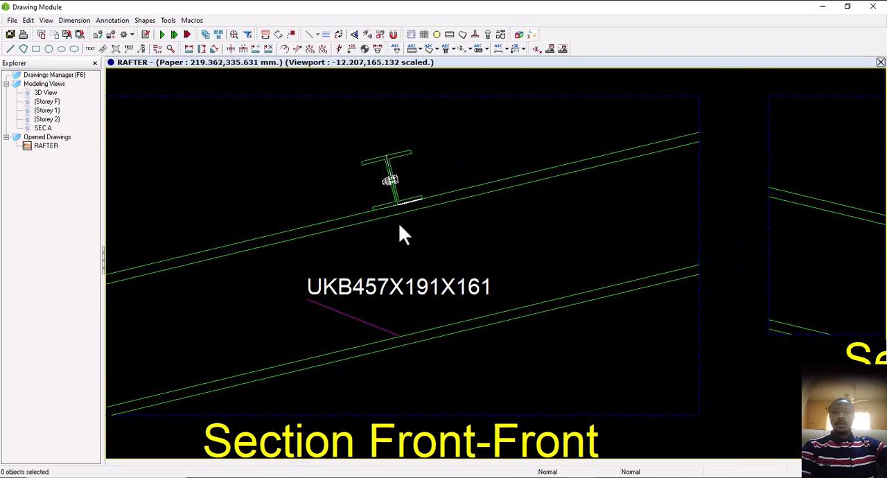
pyautogui.scroll(-4, 401, 225)
pyautogui.scroll(4, 416, 251)
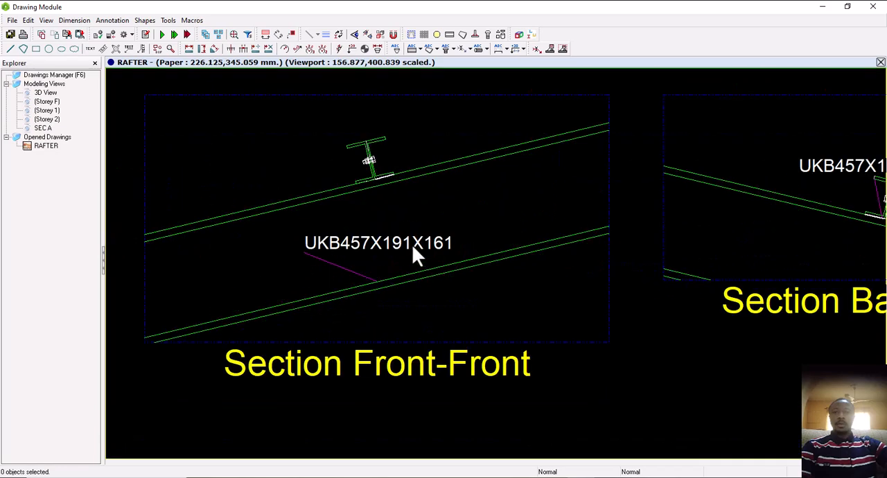
pyautogui.scroll(-2, 374, 270)
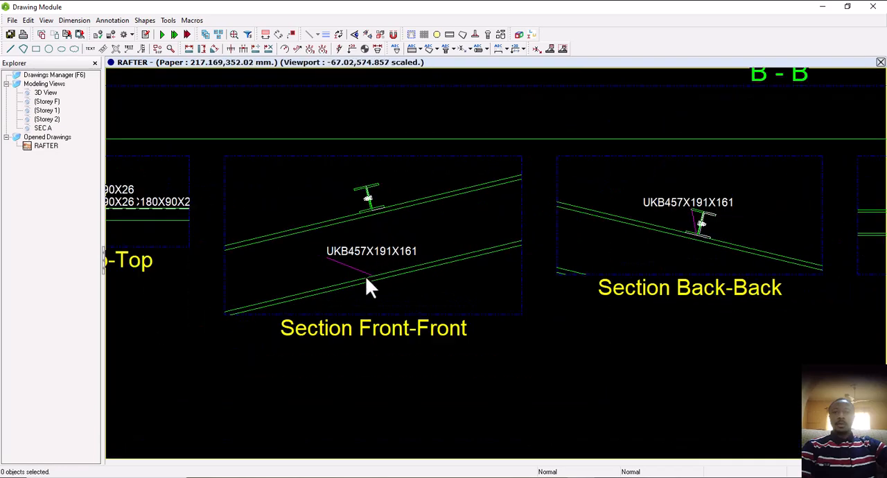
pyautogui.scroll(-5, 367, 280)
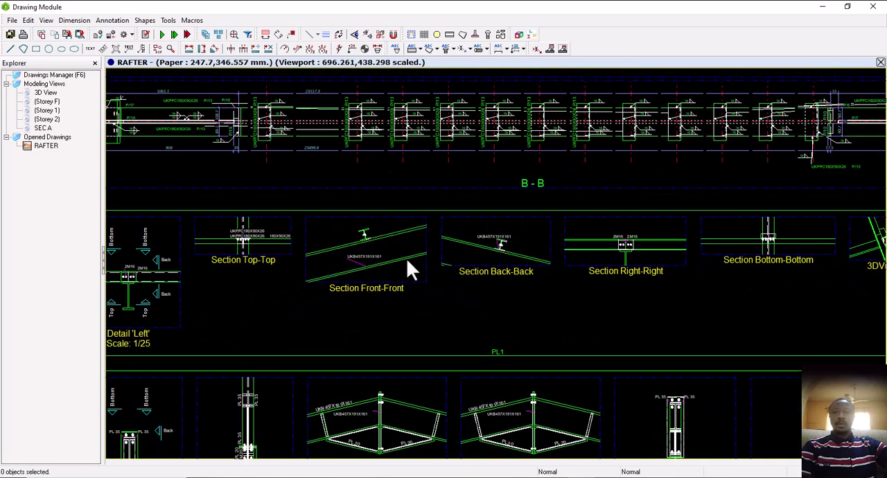
# Examine the bolts in Section Right-Right and the neighbouring Section Bottom-Bottom and 3D view of detail PL1
pyautogui.moveTo(492, 254)
pyautogui.mouseDown(button='middle')
pyautogui.moveTo(510, 254)
pyautogui.moveTo(346, 260)
pyautogui.mouseUp(button='middle')
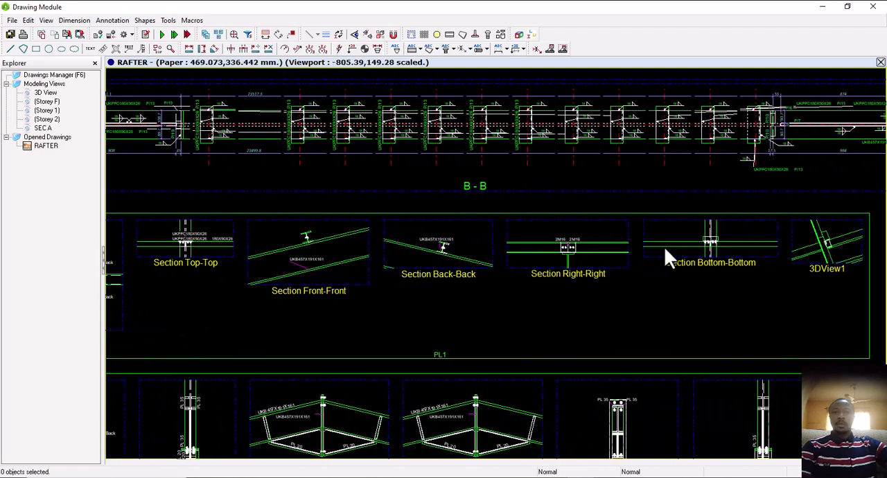
pyautogui.scroll(5, 597, 251)
pyautogui.scroll(1, 556, 247)
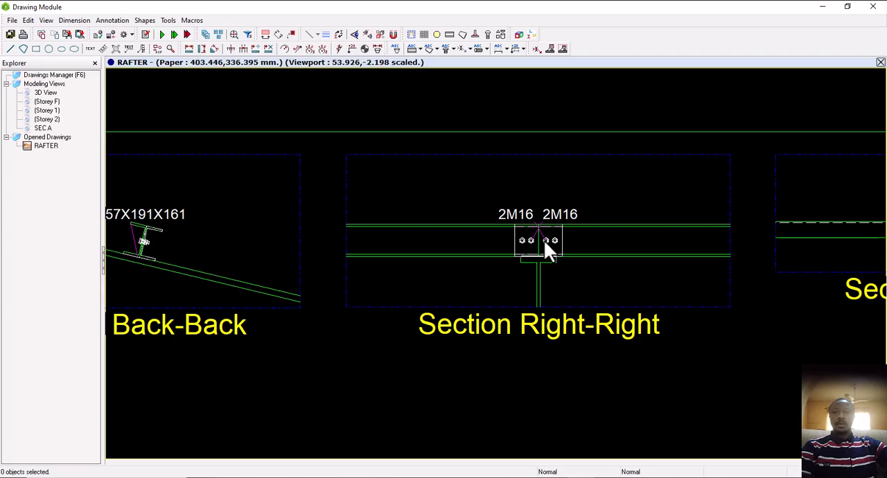
pyautogui.scroll(-6, 434, 249)
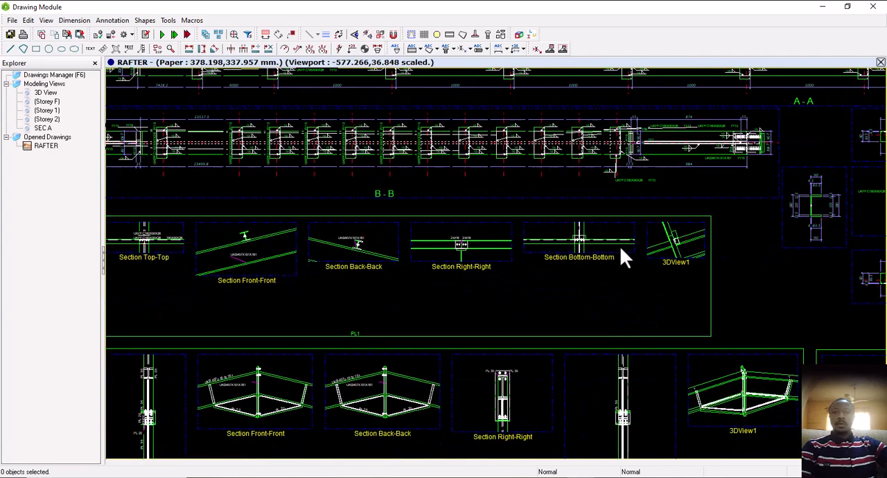
pyautogui.scroll(2, 618, 246)
pyautogui.scroll(-2, 409, 243)
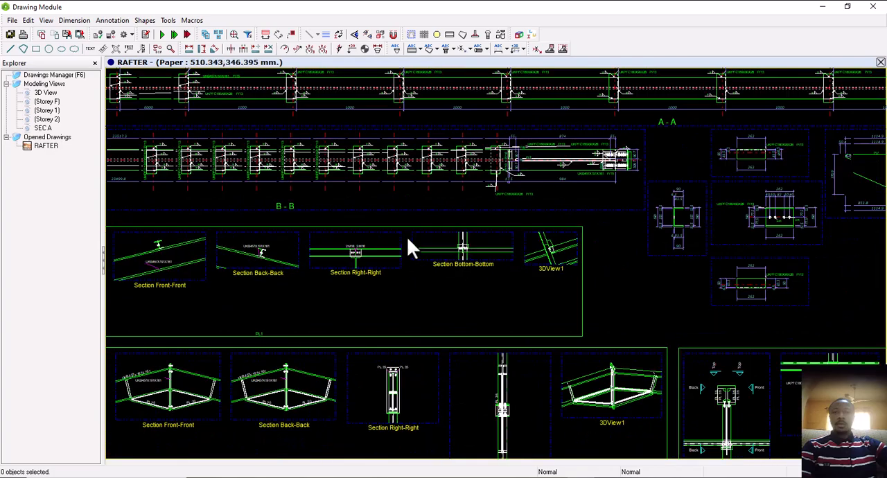
# Examine Section Front-Front and Section Back-Back of connection detail HUNCH1 on the RAFTER sheet
pyautogui.scroll(-1, 471, 269)
pyautogui.scroll(-1, 471, 268)
pyautogui.moveTo(509, 268); pyautogui.dragTo(582, 206, button='middle')
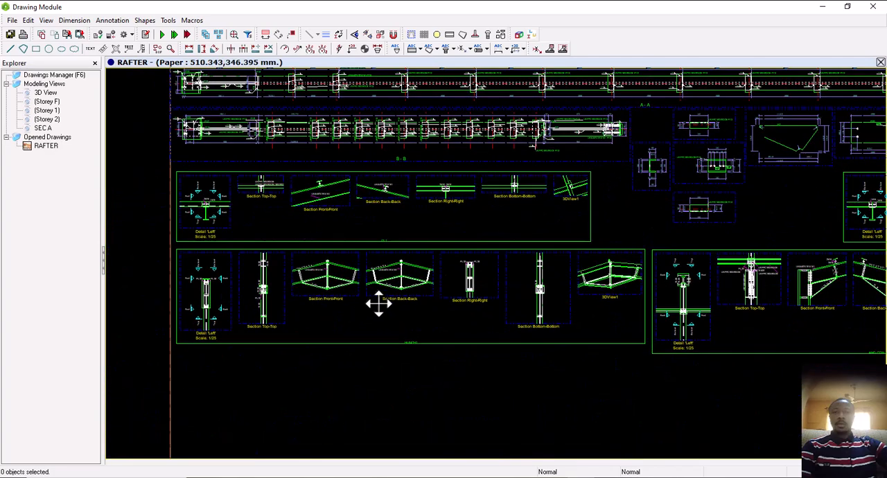
pyautogui.scroll(3, 377, 287)
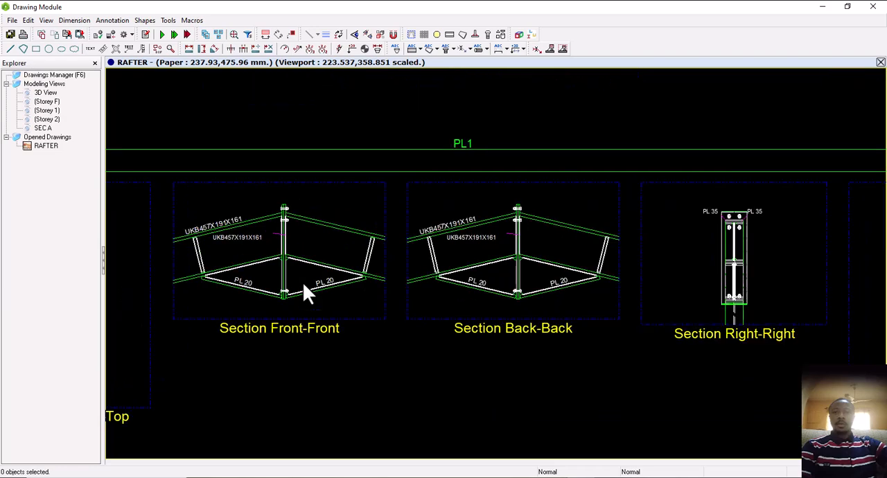
pyautogui.scroll(-3, 270, 278)
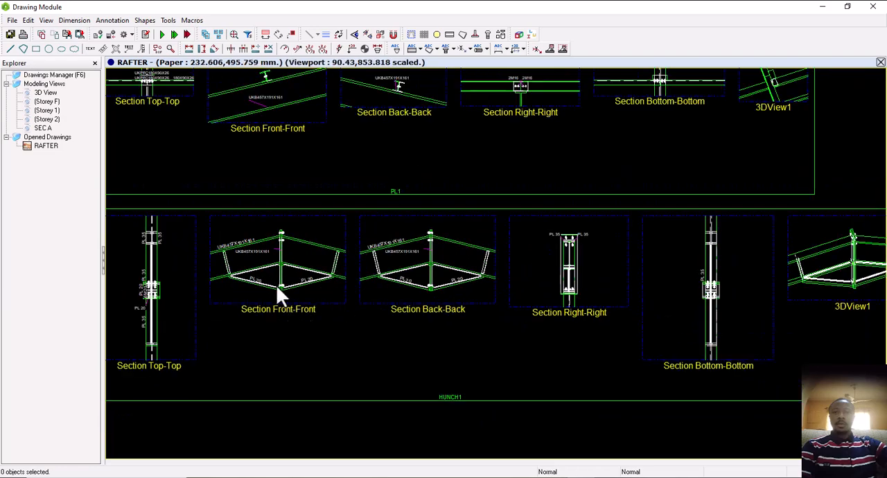
pyautogui.scroll(2, 295, 282)
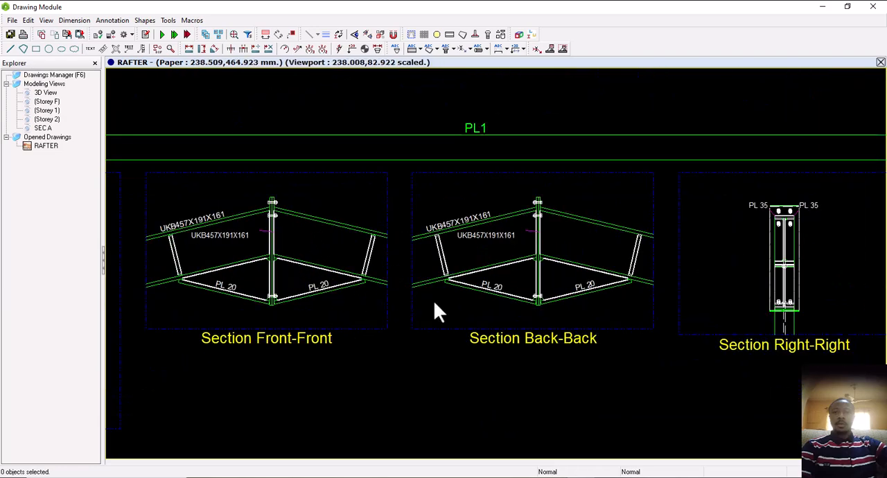
pyautogui.moveTo(525, 329); pyautogui.dragTo(368, 307, button='middle')
# Examine the plates and bolts in Section Right-Right, Section Bottom-Bottom and 3DView1 of detail HUNCH1
pyautogui.moveTo(629, 305); pyautogui.dragTo(520, 311, button='middle')
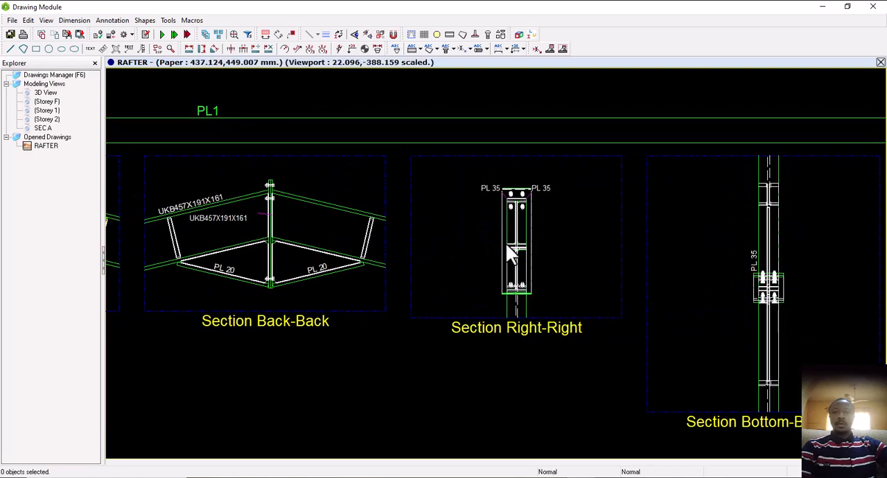
pyautogui.scroll(3, 525, 213)
pyautogui.scroll(-5, 512, 184)
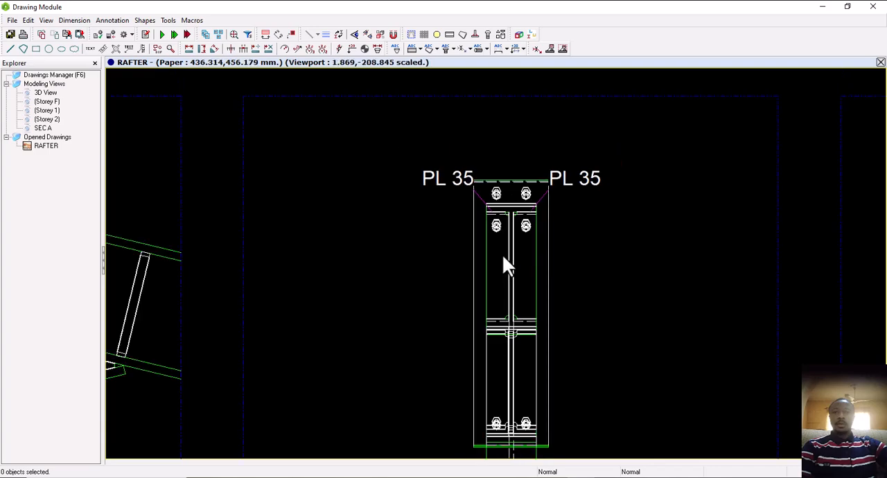
pyautogui.scroll(2, 508, 378)
pyautogui.scroll(-2, 479, 357)
pyautogui.scroll(-6, 439, 331)
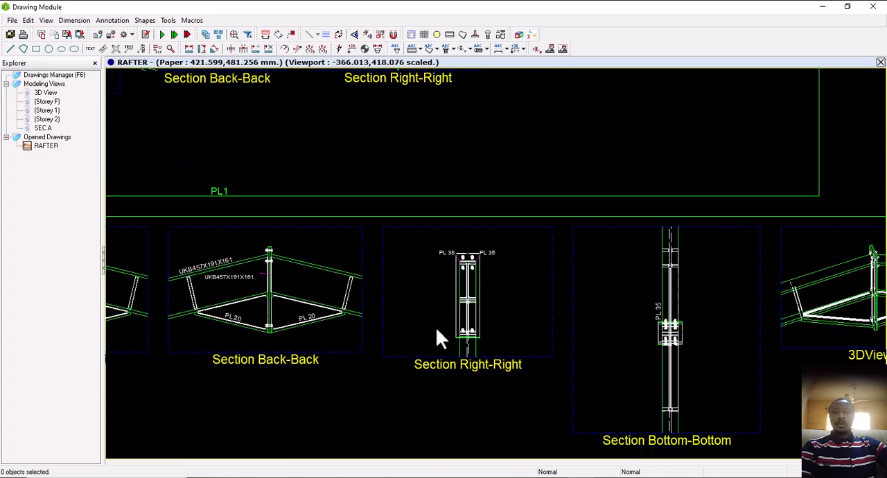
pyautogui.moveTo(589, 317); pyautogui.dragTo(406, 269, button='middle')
pyautogui.scroll(3, 525, 300)
pyautogui.scroll(-2, 407, 269)
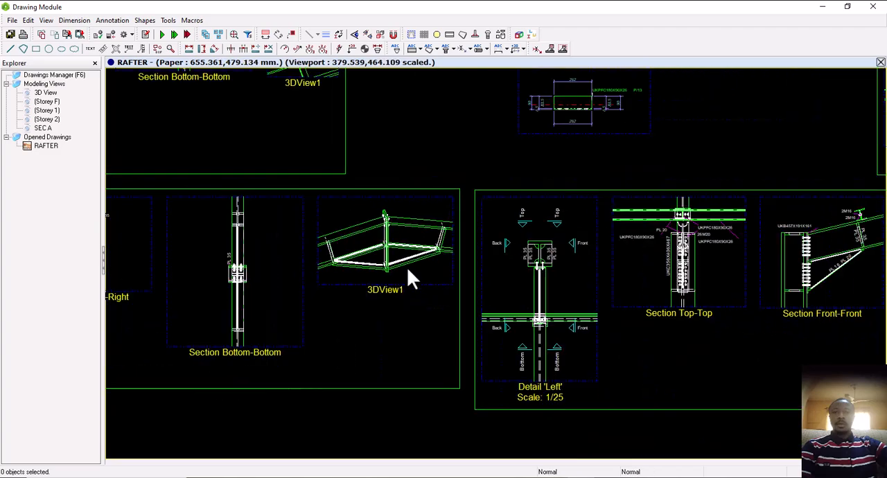
pyautogui.scroll(-4, 531, 294)
# Examine Section Top-Top and Section Front-Front of the column-to-rafter connection detail beside HUNCH1
pyautogui.moveTo(545, 296); pyautogui.dragTo(412, 294, button='middle')
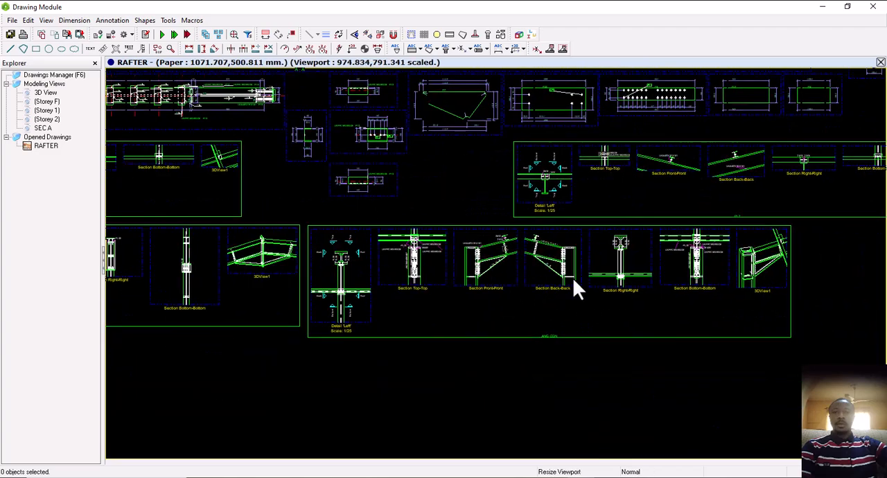
pyautogui.scroll(5, 503, 280)
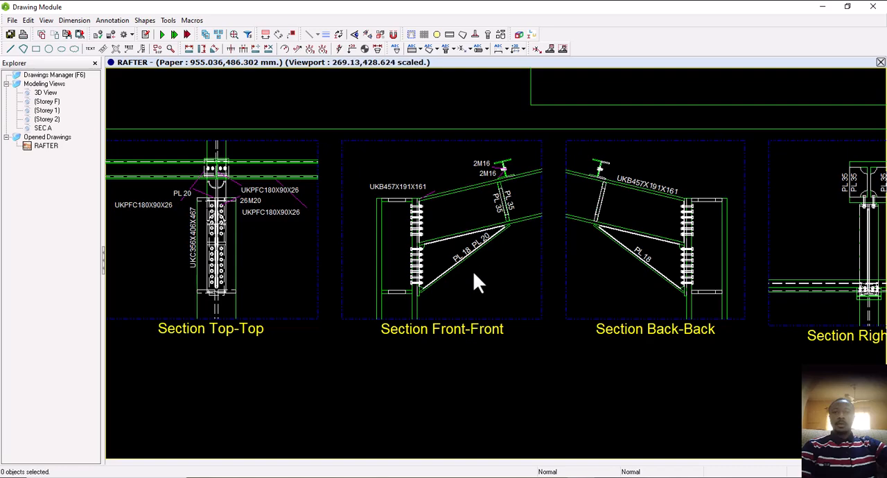
pyautogui.moveTo(463, 261); pyautogui.dragTo(475, 275, button='middle')
pyautogui.moveTo(255, 264); pyautogui.dragTo(264, 263, button='middle')
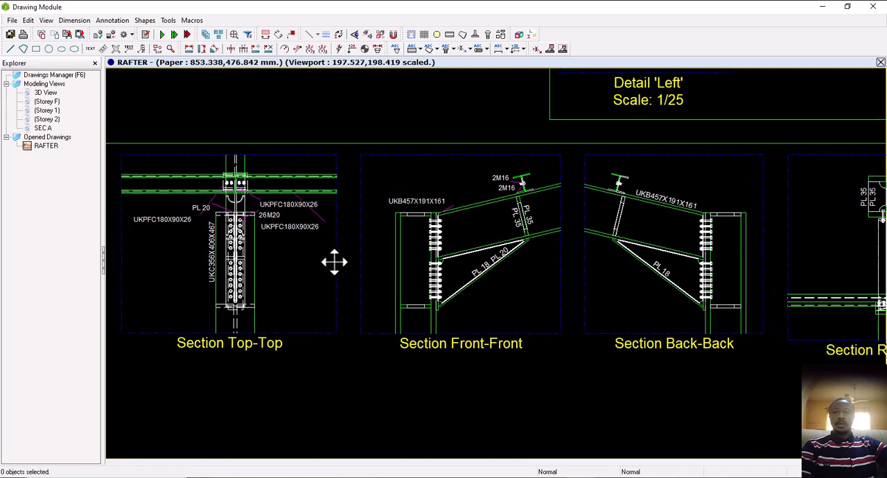
pyautogui.moveTo(334, 262); pyautogui.dragTo(366, 265, button='middle')
pyautogui.scroll(3, 343, 227)
pyautogui.scroll(-2, 323, 247)
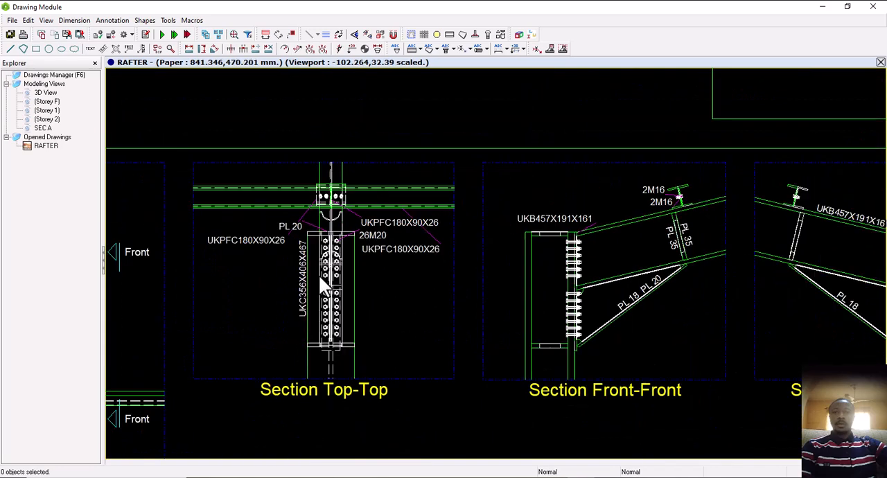
pyautogui.moveTo(544, 305)
pyautogui.mouseDown(button='middle')
pyautogui.moveTo(564, 293)
pyautogui.moveTo(364, 291)
pyautogui.mouseUp(button='middle')
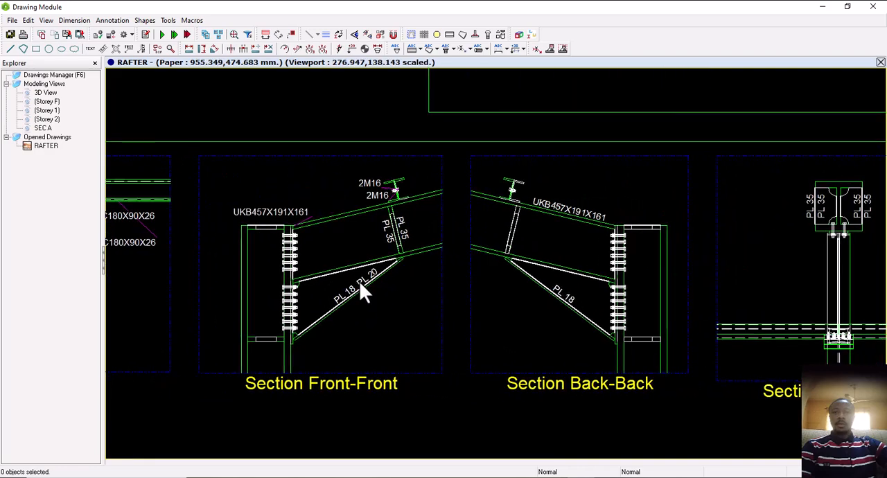
# Examine Section Back-Back, Section Right-Right, Section Bottom-Bottom and 3DView1 of the column-to-rafter connection detail
pyautogui.scroll(-1, 655, 357)
pyautogui.moveTo(502, 339); pyautogui.dragTo(200, 308, button='middle')
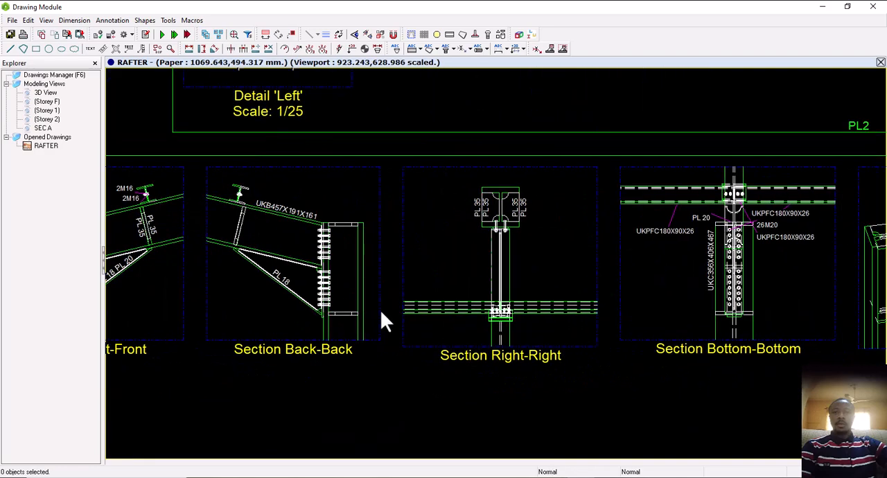
pyautogui.scroll(-2, 380, 309)
pyautogui.scroll(3, 739, 304)
pyautogui.moveTo(702, 294); pyautogui.dragTo(587, 295, button='middle')
pyautogui.scroll(-1, 587, 295)
pyautogui.scroll(-1, 588, 300)
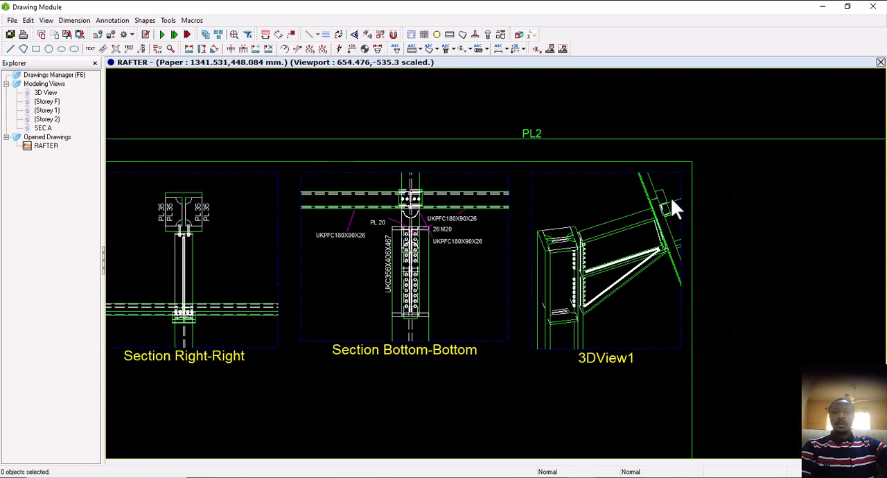
pyautogui.scroll(-5, 602, 243)
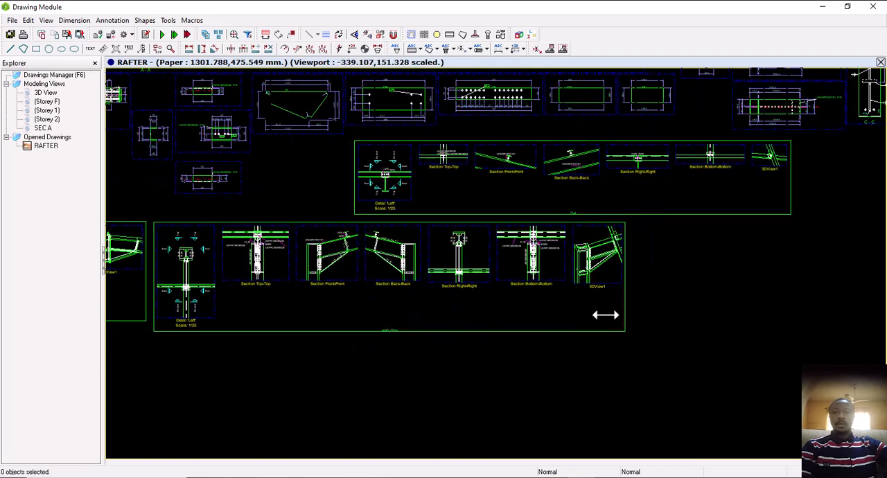
# Examine the PL2 connection detail group and the overall arrangement of details on the RAFTER sheet
pyautogui.moveTo(593, 333); pyautogui.dragTo(591, 364, button='middle')
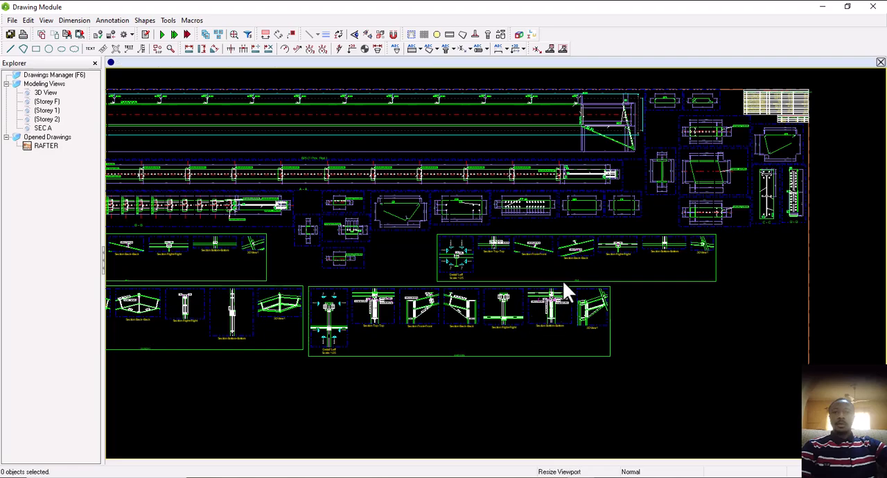
pyautogui.scroll(1, 583, 251)
pyautogui.scroll(3, 582, 250)
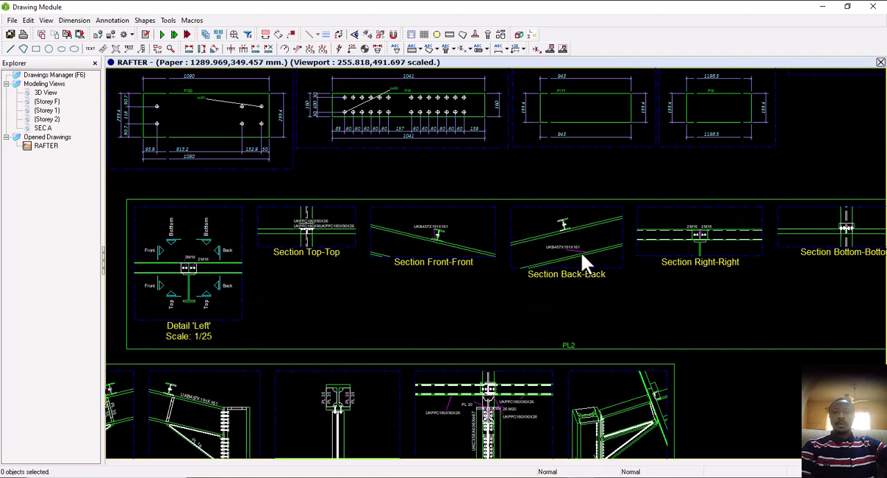
pyautogui.scroll(-5, 567, 258)
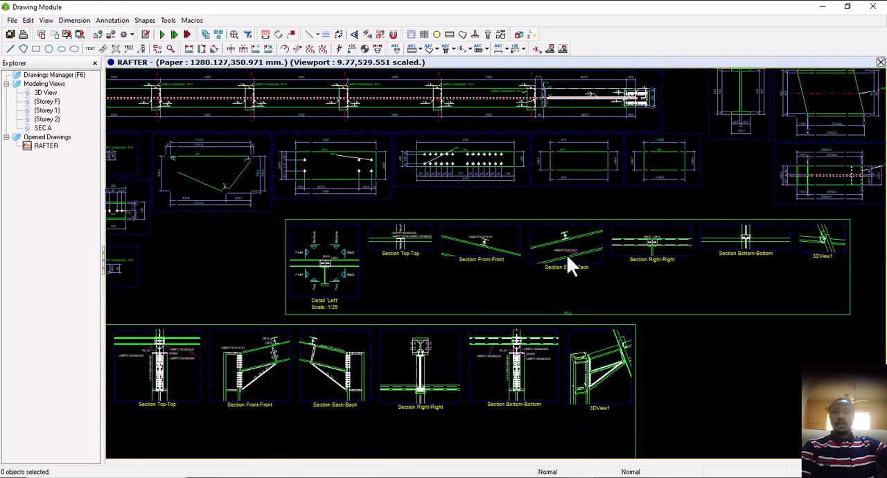
pyautogui.scroll(-3, 548, 262)
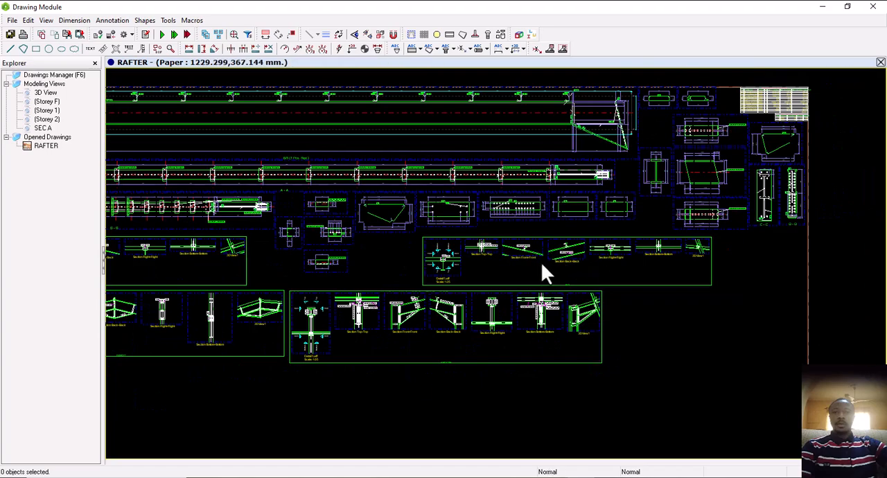
pyautogui.scroll(3, 299, 271)
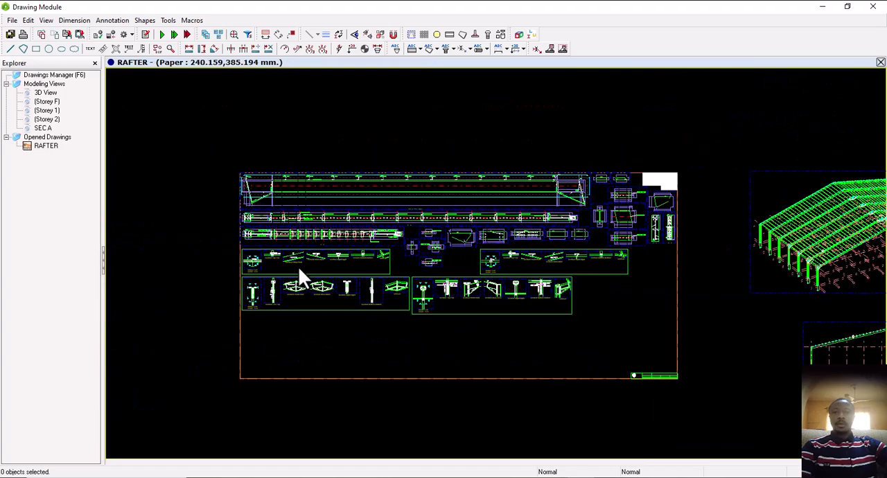
pyautogui.moveTo(570, 284); pyautogui.dragTo(445, 282, button='middle')
pyautogui.scroll(-2, 386, 281)
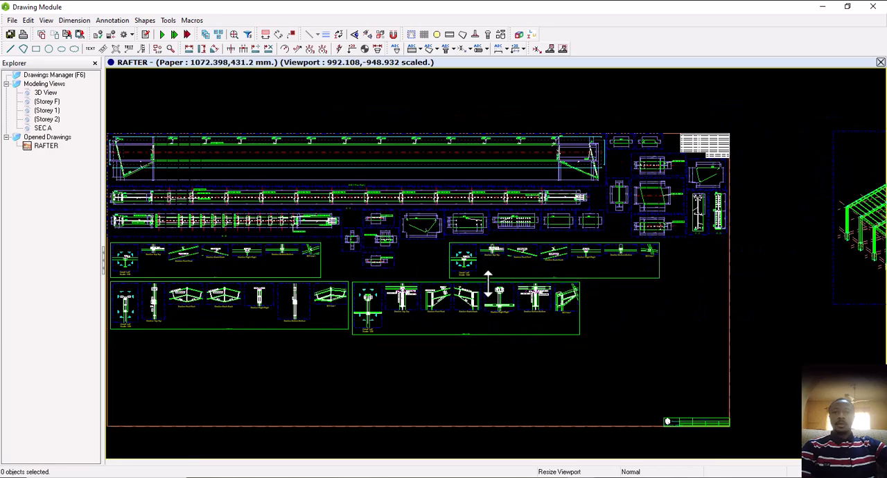
pyautogui.scroll(1, 494, 276)
pyautogui.scroll(-2, 495, 277)
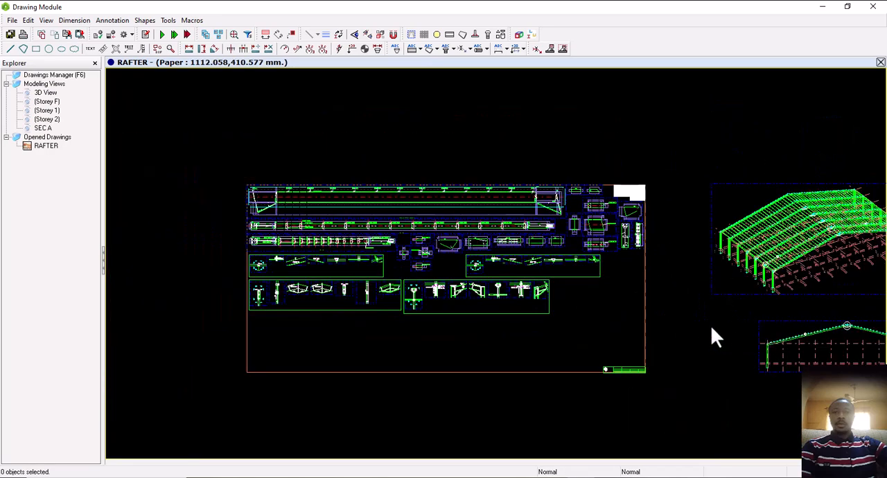
# Start a dimension chain along the left rafter in the SEC A viewport, from the column-top node to the first purlin
pyautogui.moveTo(711, 326); pyautogui.dragTo(626, 317, button='middle')
pyautogui.moveTo(741, 321); pyautogui.dragTo(732, 322, button='middle')
pyautogui.scroll(3, 613, 300)
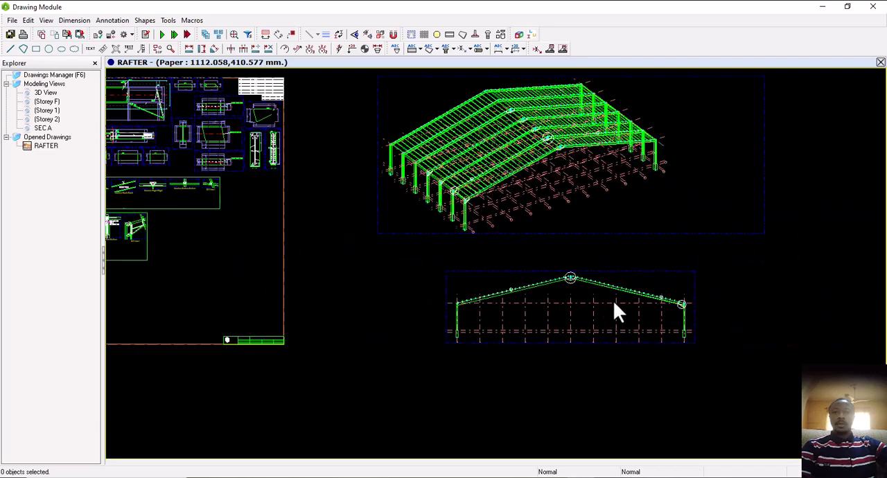
pyautogui.scroll(3, 382, 272)
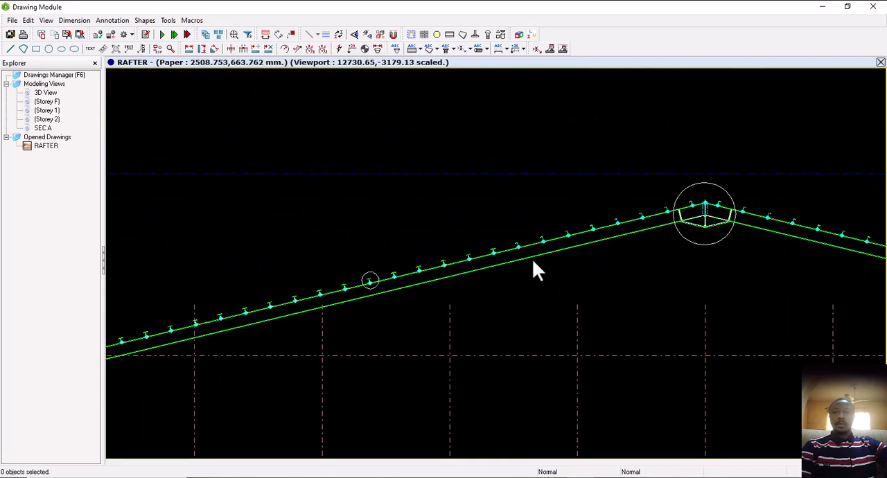
pyautogui.scroll(-4, 694, 214)
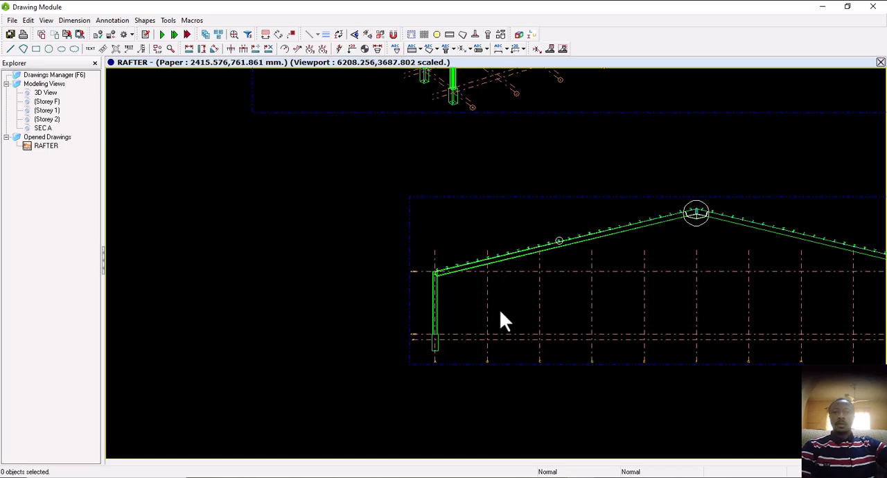
pyautogui.moveTo(443, 283); pyautogui.dragTo(397, 265, button='middle')
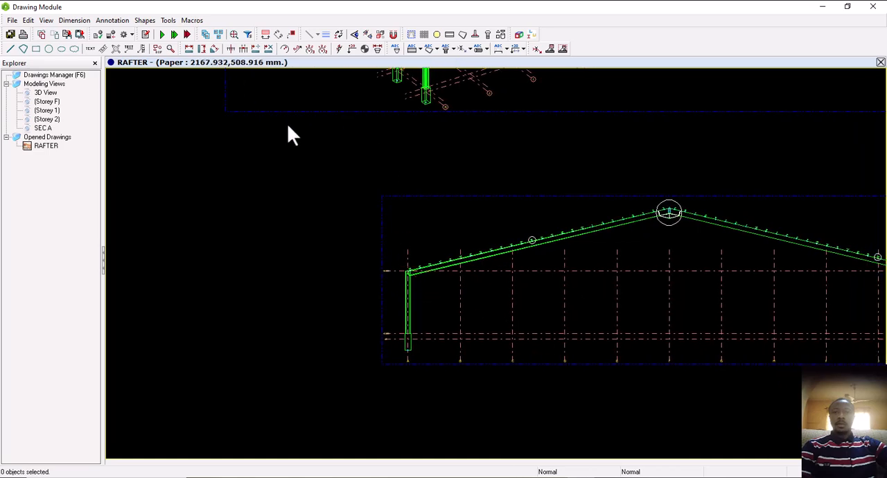
pyautogui.click(215, 50)
pyautogui.scroll(5, 377, 269)
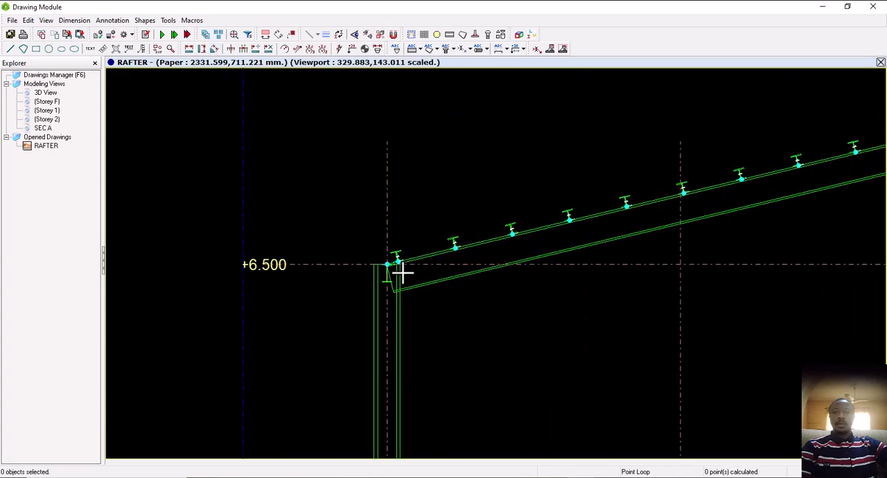
pyautogui.scroll(3, 378, 267)
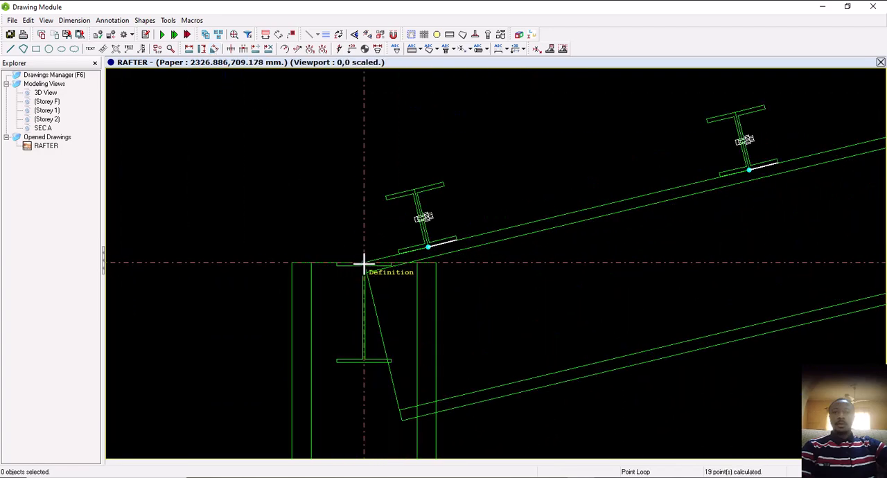
pyautogui.click(364, 262)
pyautogui.click(429, 249)
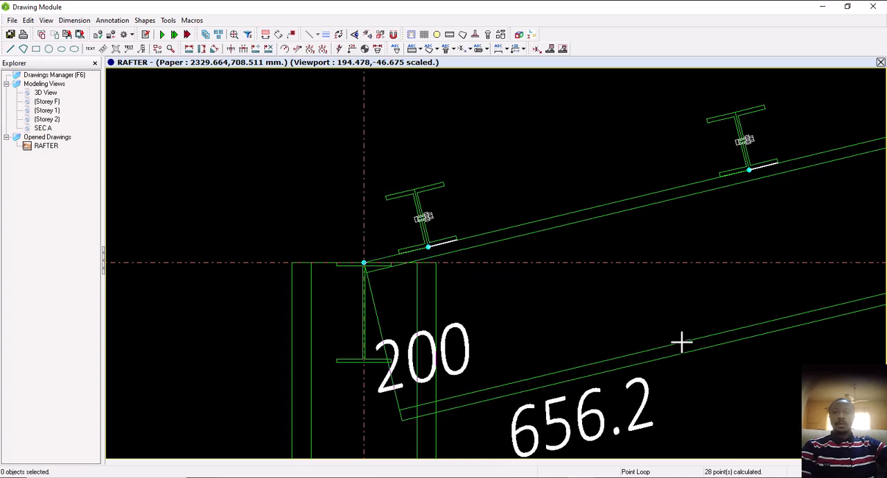
# Extend the dimension chain along the left rafter's top flange through the base points of the second, third and fourth purlins
pyautogui.scroll(1, 381, 380)
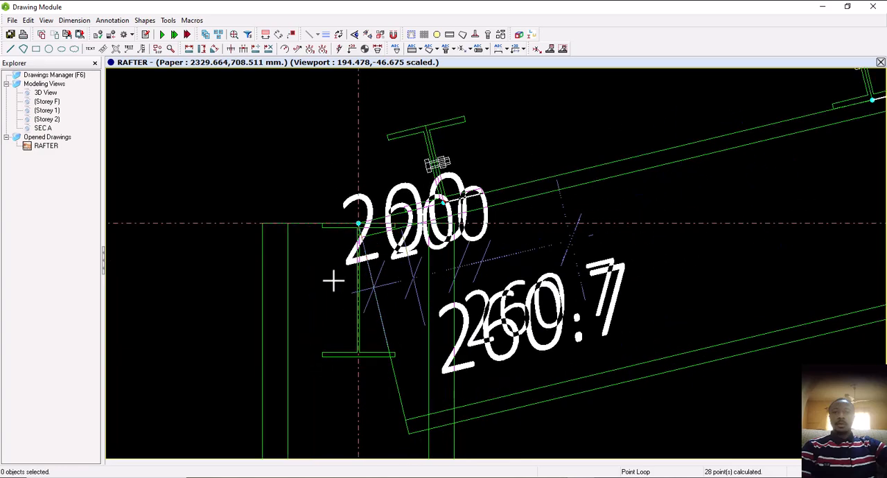
pyautogui.scroll(-3, 333, 282)
pyautogui.scroll(1, 613, 207)
pyautogui.click(670, 175)
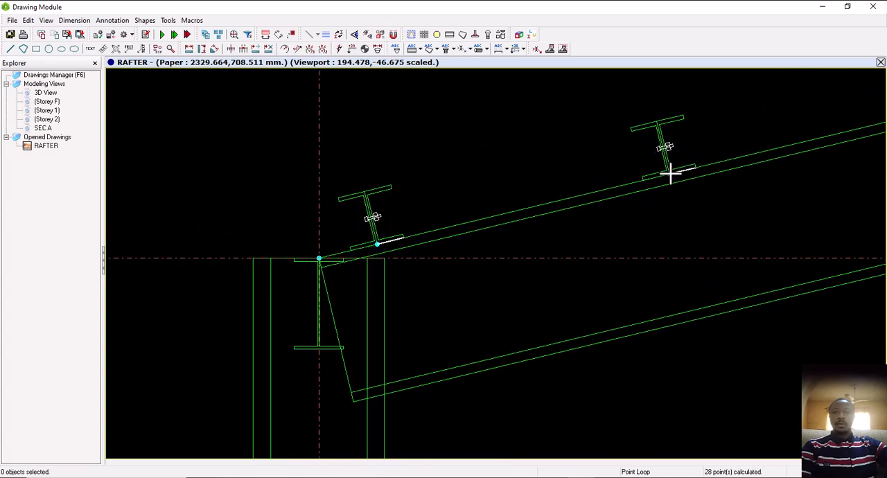
pyautogui.scroll(-1, 229, 316)
pyautogui.scroll(-1, 406, 259)
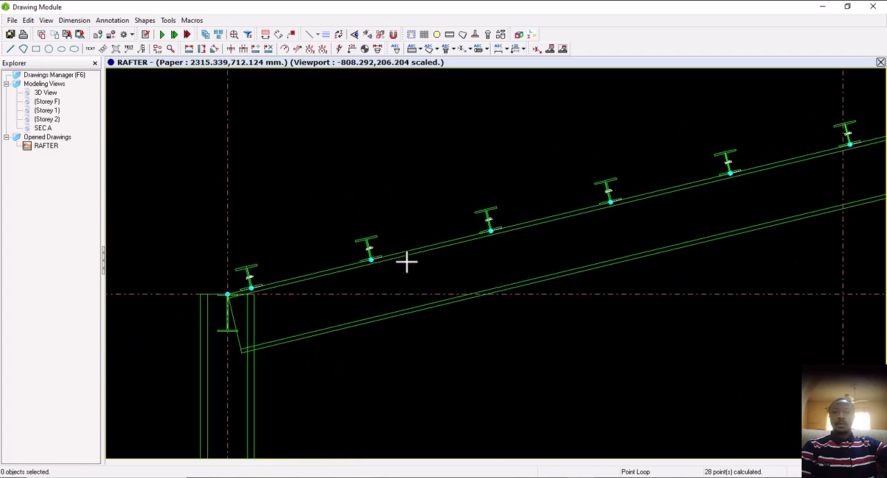
pyautogui.scroll(2, 489, 250)
pyautogui.click(531, 198)
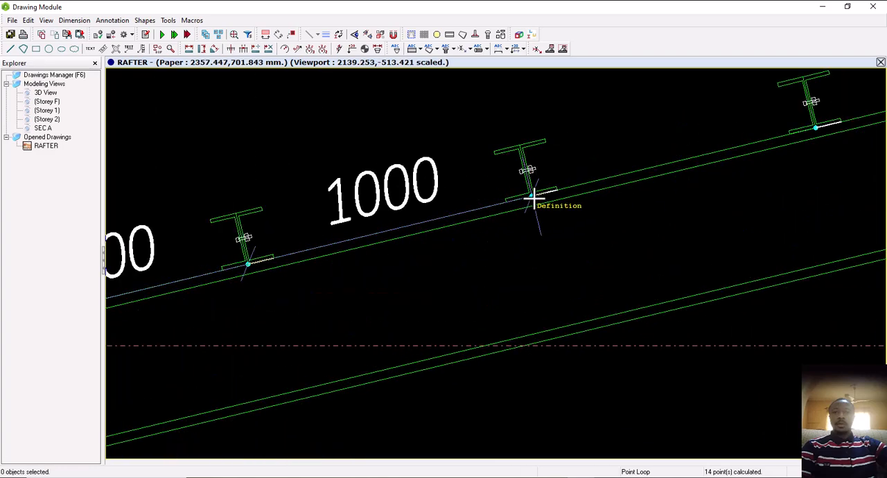
pyautogui.click(816, 129)
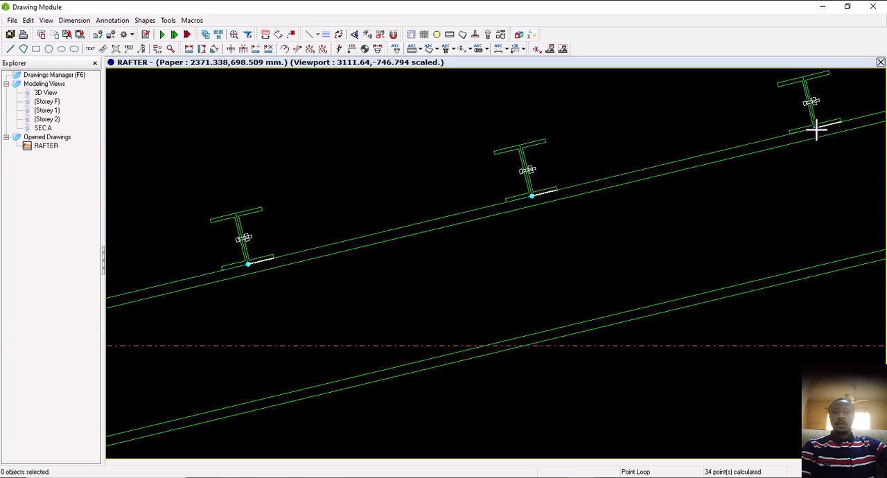
# Add the fifth and sixth purlins to the left rafter's dimension chain and place the chain line above the purlins
pyautogui.scroll(-3, 144, 398)
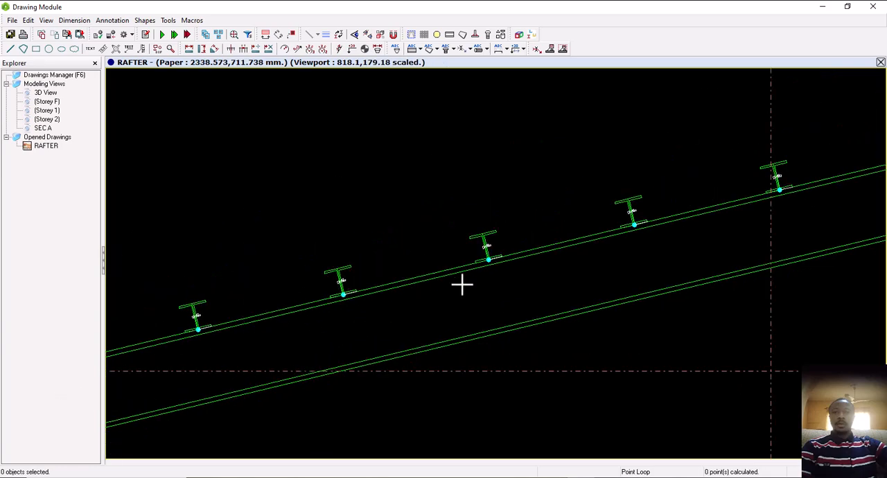
pyautogui.scroll(3, 462, 281)
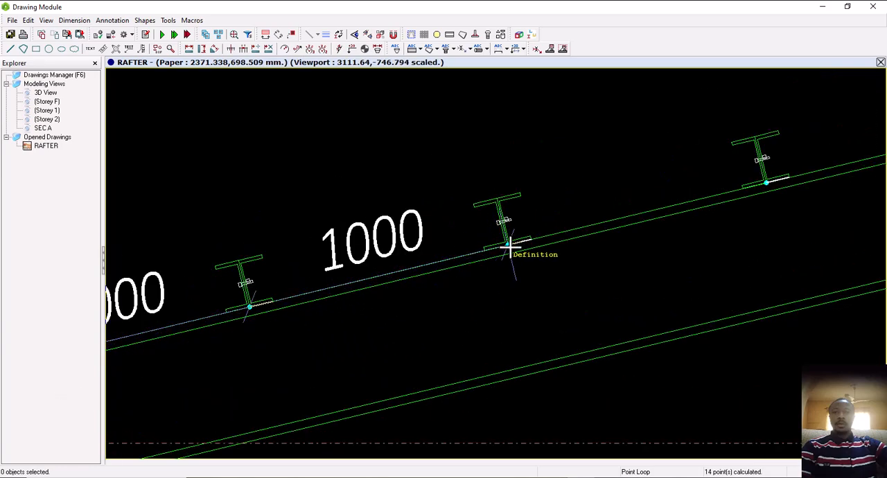
pyautogui.click(766, 182)
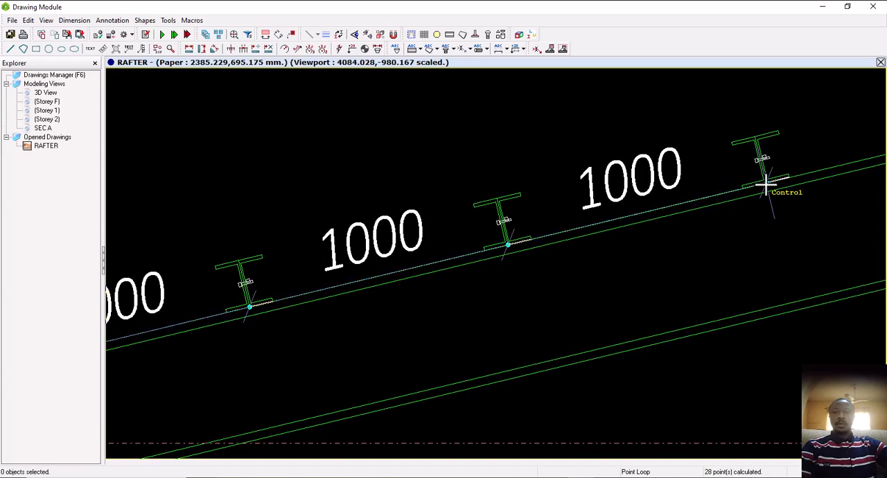
pyautogui.scroll(-2, 356, 371)
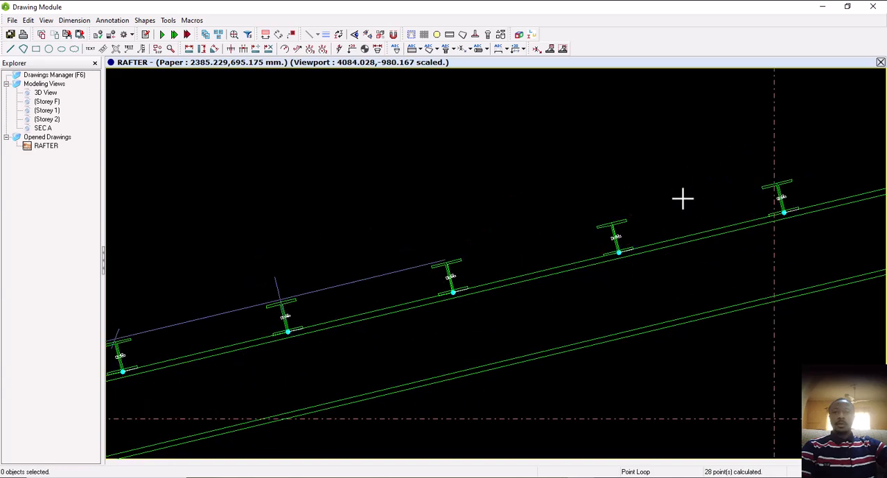
pyautogui.click(785, 214)
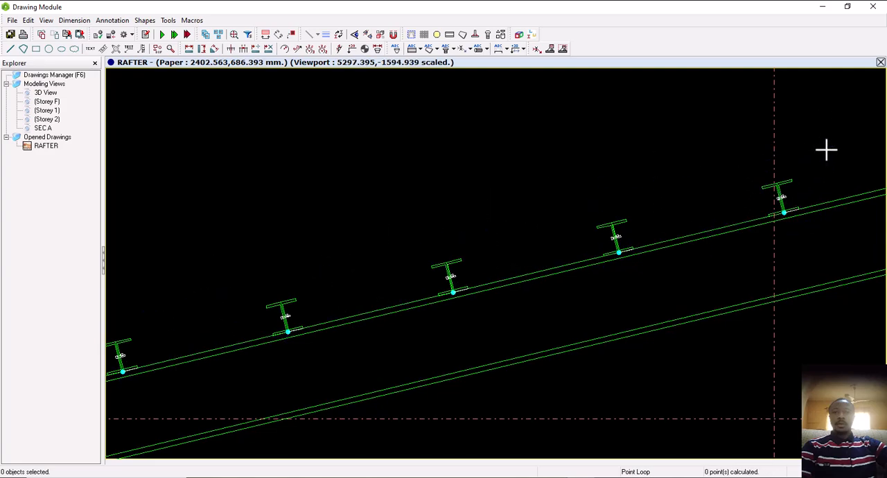
pyautogui.click(828, 149)
pyautogui.scroll(-2, 520, 210)
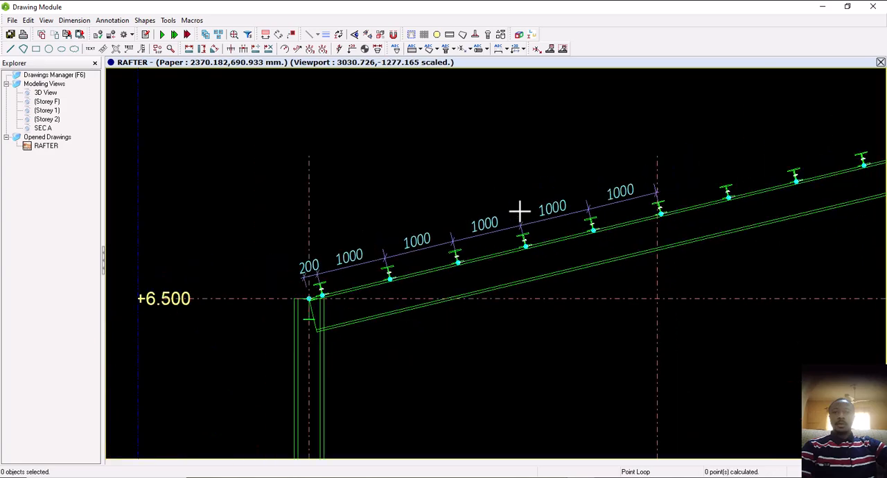
pyautogui.scroll(-2, 520, 210)
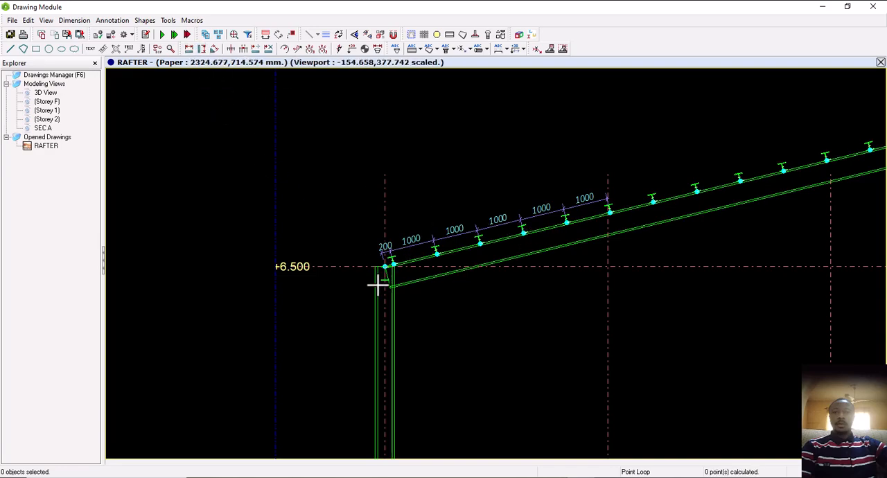
# Dimension the column on grid A vertically from its top through the +0.500 and ±0 levels to the pedestal bottom, placing the chain outside the column
pyautogui.scroll(2, 378, 283)
pyautogui.scroll(-4, 388, 208)
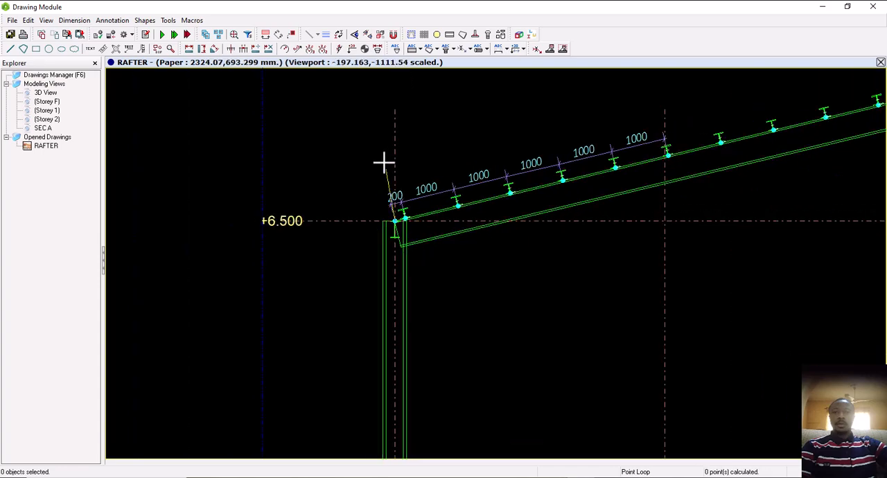
pyautogui.scroll(4, 397, 340)
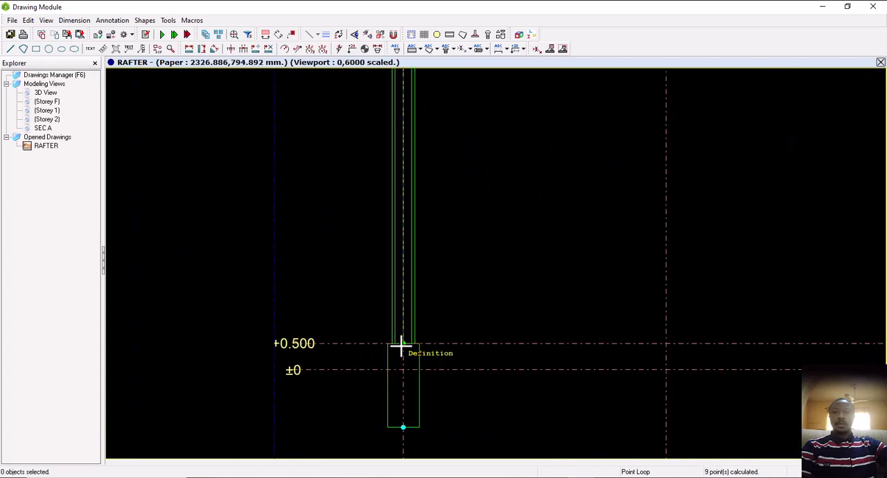
pyautogui.scroll(-3, 419, 341)
pyautogui.scroll(3, 389, 357)
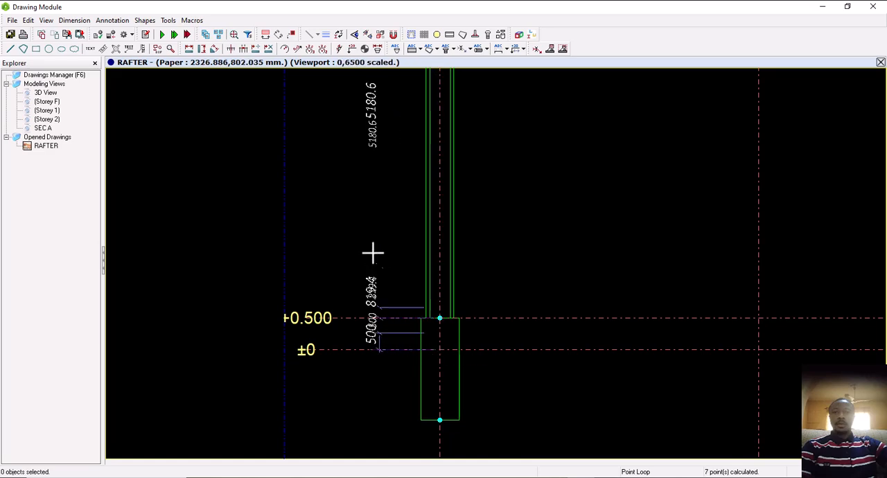
pyautogui.scroll(-3, 373, 281)
pyautogui.scroll(3, 386, 343)
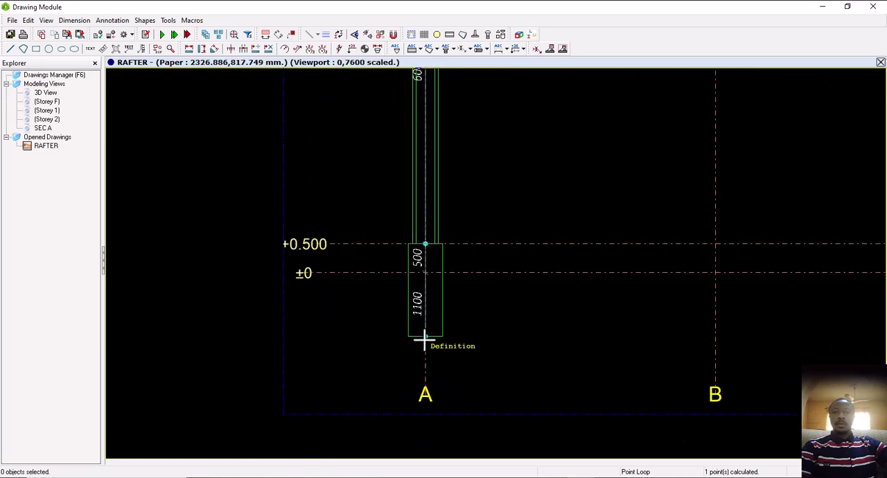
pyautogui.scroll(-3, 367, 343)
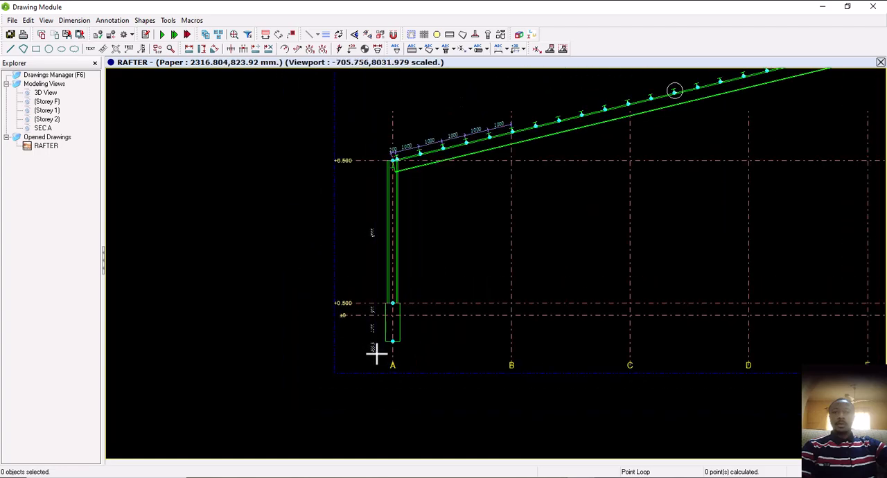
pyautogui.scroll(3, 383, 267)
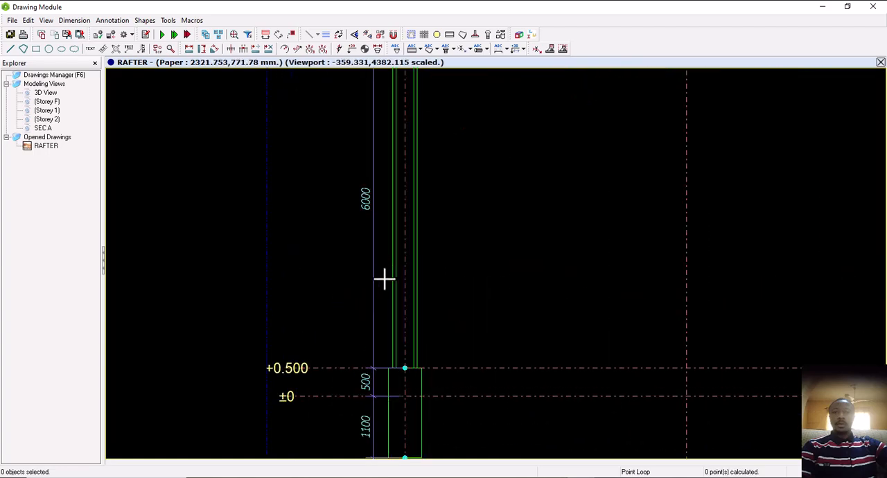
pyautogui.click(405, 368)
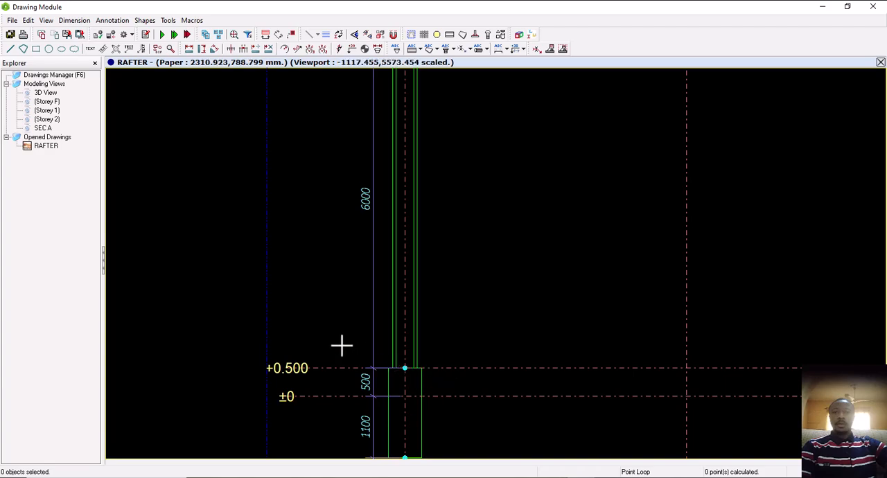
pyautogui.scroll(-5, 217, 264)
pyautogui.scroll(3, 723, 303)
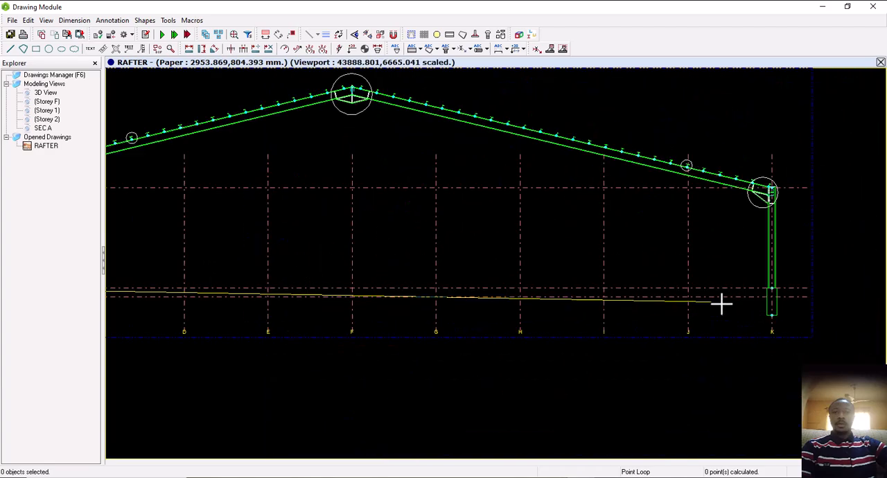
pyautogui.scroll(-1, 721, 261)
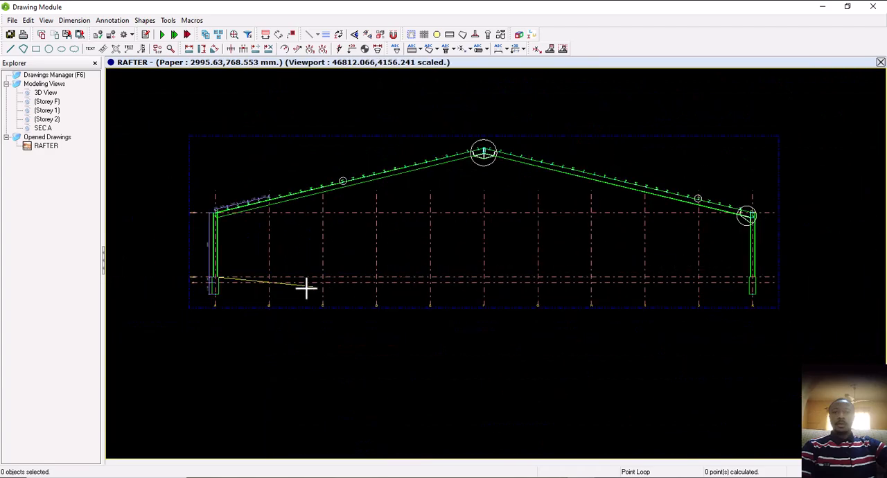
pyautogui.press('Escape')
# Dimension the frame's overall horizontal span between the pedestal bottoms on grids A and K, placing the dimension line just above the grid labels
pyautogui.scroll(4, 220, 298)
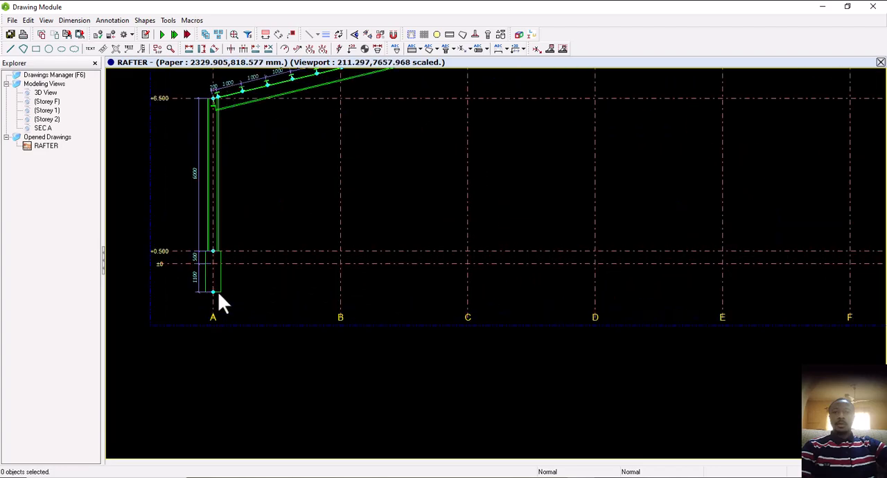
pyautogui.click(189, 48)
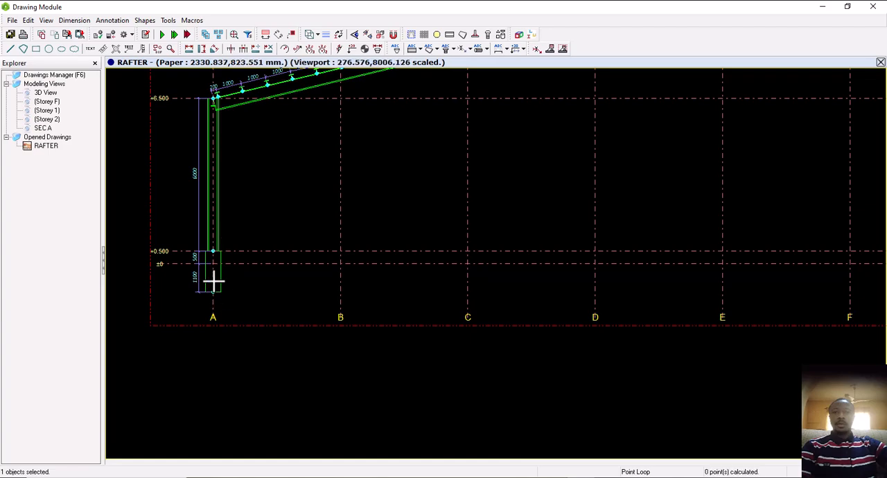
pyautogui.click(172, 318)
pyautogui.scroll(-4, 173, 318)
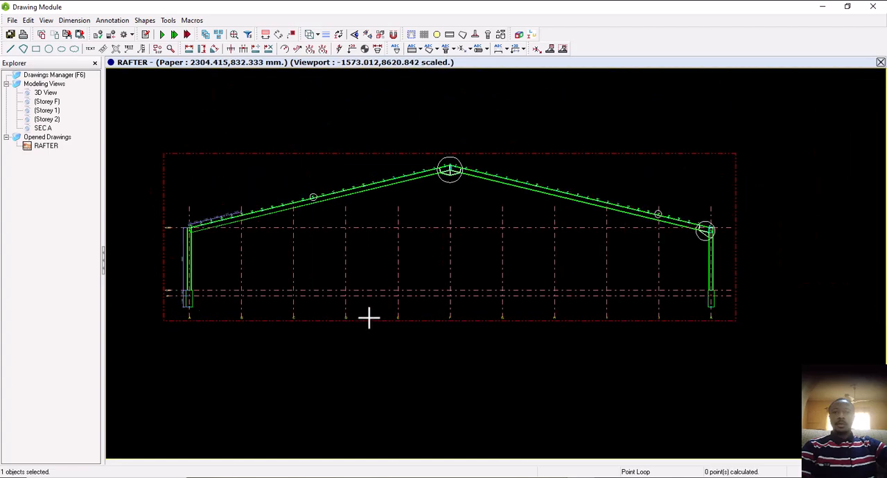
pyautogui.scroll(5, 729, 301)
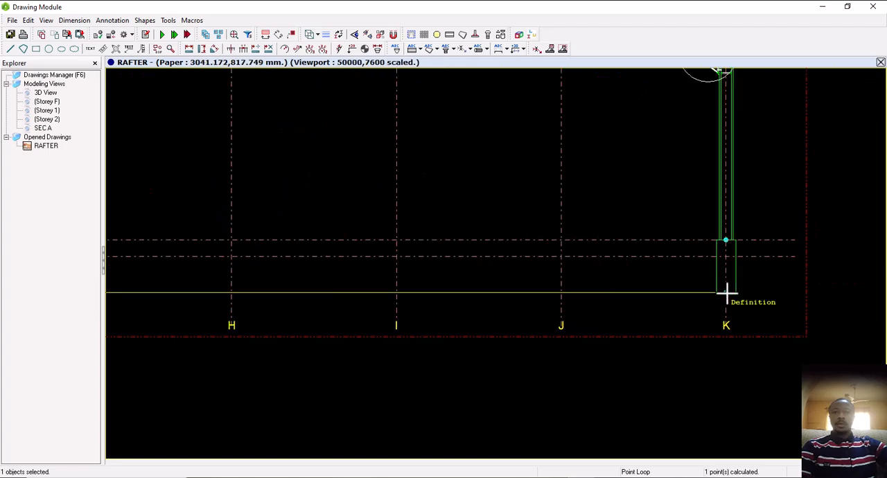
pyautogui.scroll(-3, 726, 295)
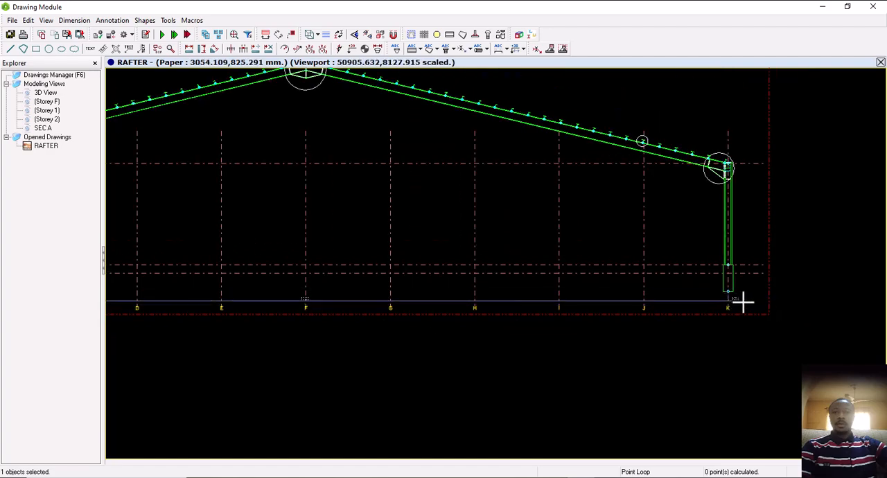
pyautogui.scroll(6, 316, 308)
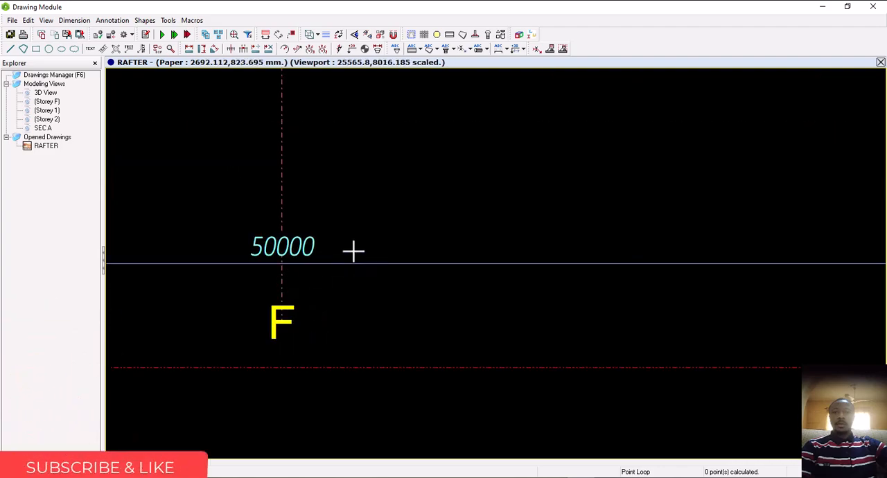
pyautogui.scroll(-6, 351, 258)
pyautogui.scroll(-2, 362, 261)
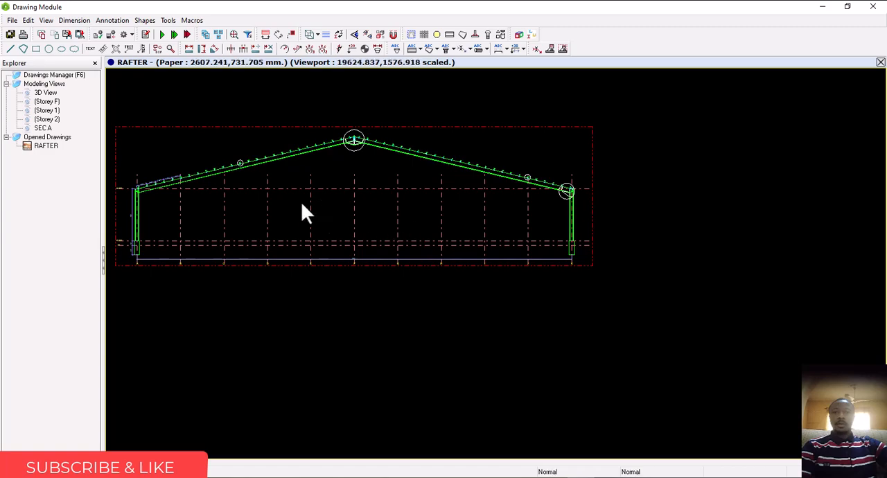
# Review the full RAFTER sheet with its 3D and SEC A views, and close the drawing
pyautogui.moveTo(301, 211)
pyautogui.mouseDown(button='middle')
pyautogui.moveTo(475, 293)
pyautogui.moveTo(604, 311)
pyautogui.mouseUp(button='middle')
pyautogui.scroll(-2, 604, 312)
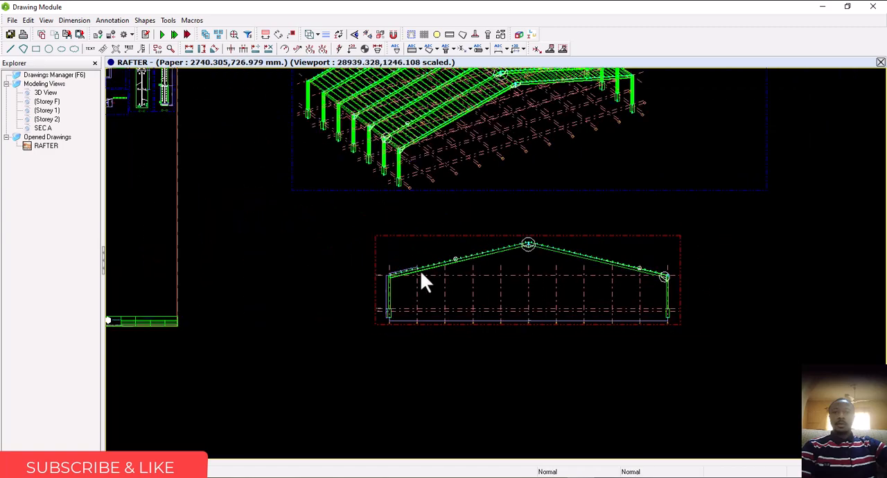
pyautogui.scroll(-2, 381, 299)
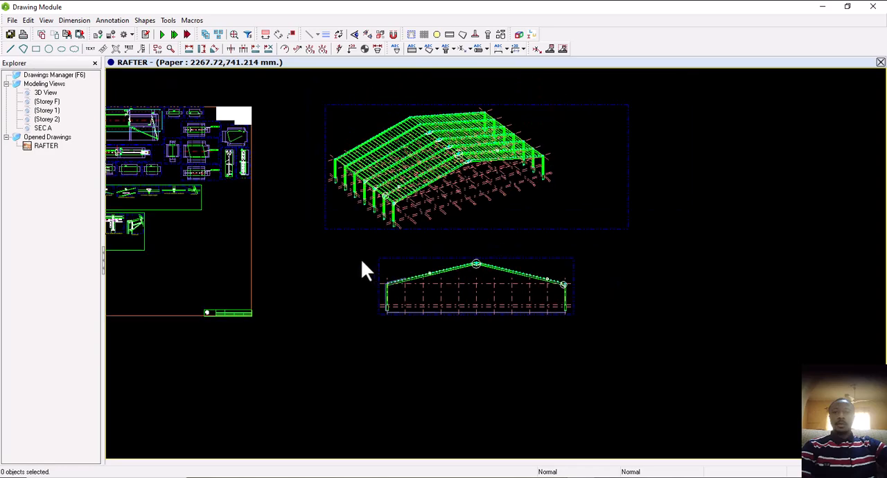
pyautogui.scroll(-1, 361, 260)
pyautogui.moveTo(444, 257)
pyautogui.mouseDown(button='middle')
pyautogui.moveTo(562, 235)
pyautogui.moveTo(490, 243)
pyautogui.moveTo(509, 242)
pyautogui.moveTo(502, 248)
pyautogui.moveTo(475, 229)
pyautogui.mouseUp(button='middle')
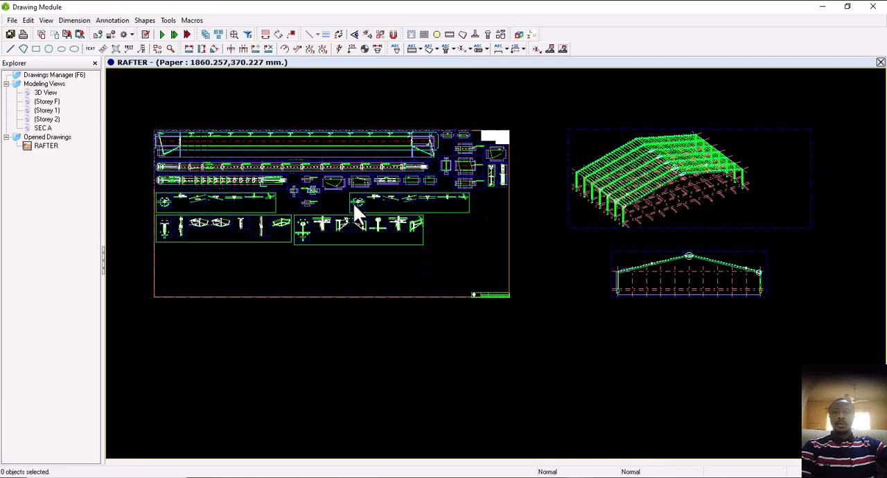
pyautogui.click(881, 63)
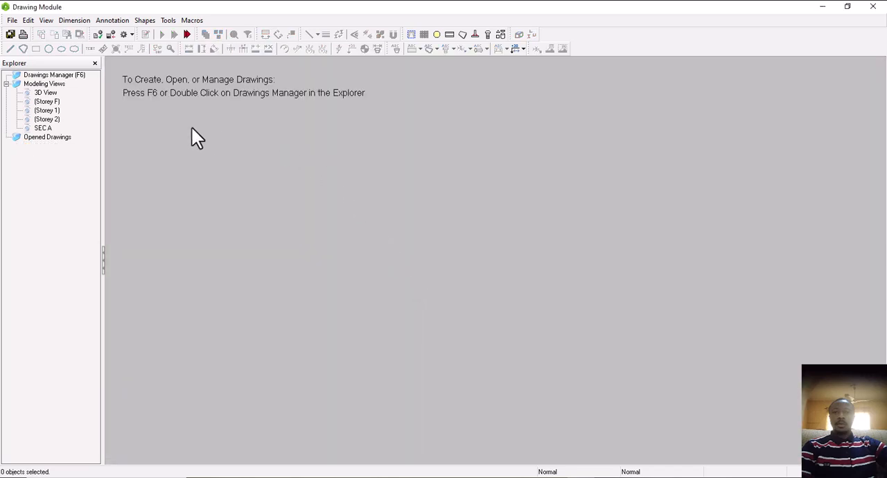
# Reopen the RAFTER drawing from the Drawings Manager and close the manager
pyautogui.doubleClick(61, 76)
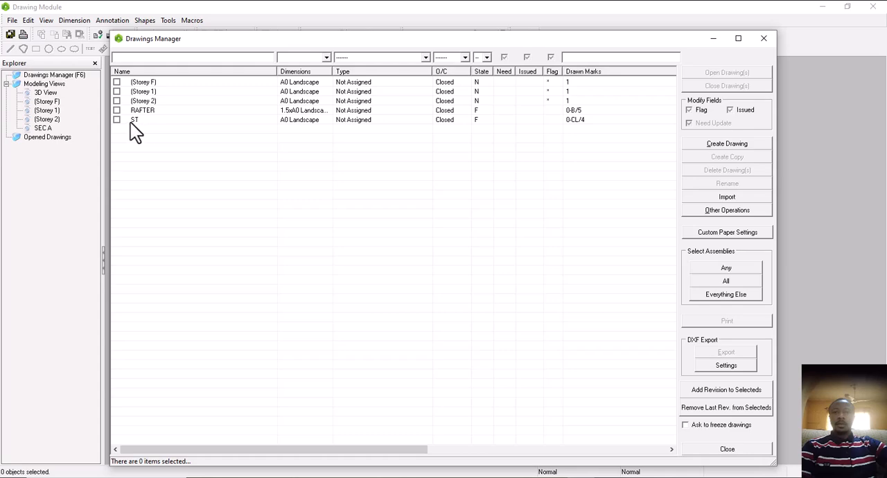
pyautogui.click(178, 111)
pyautogui.doubleClick(181, 110)
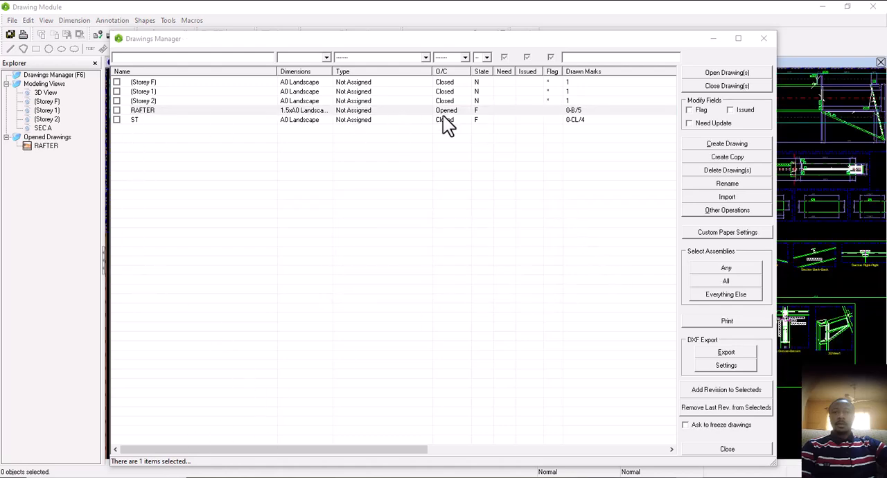
pyautogui.click(764, 39)
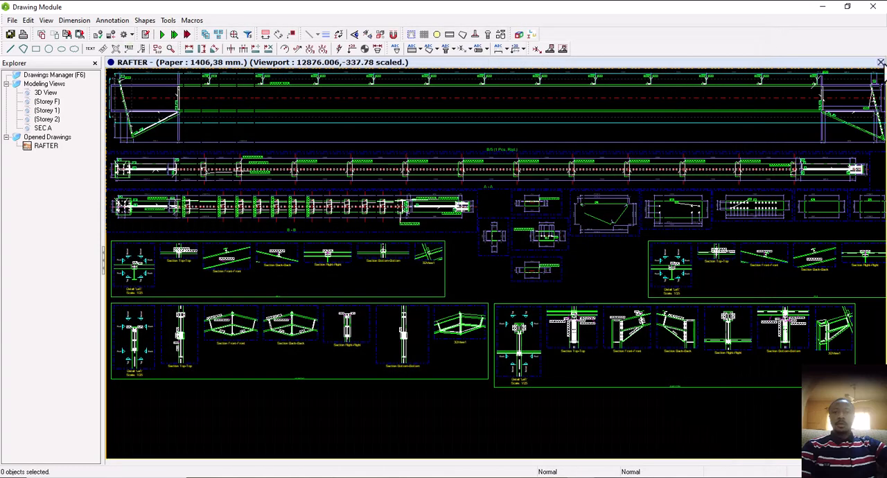
# Close the RAFTER drawing and select the (Storey 2), RAFTER and ST drawings in the Drawings Manager
pyautogui.click(881, 62)
pyautogui.click(462, 276)
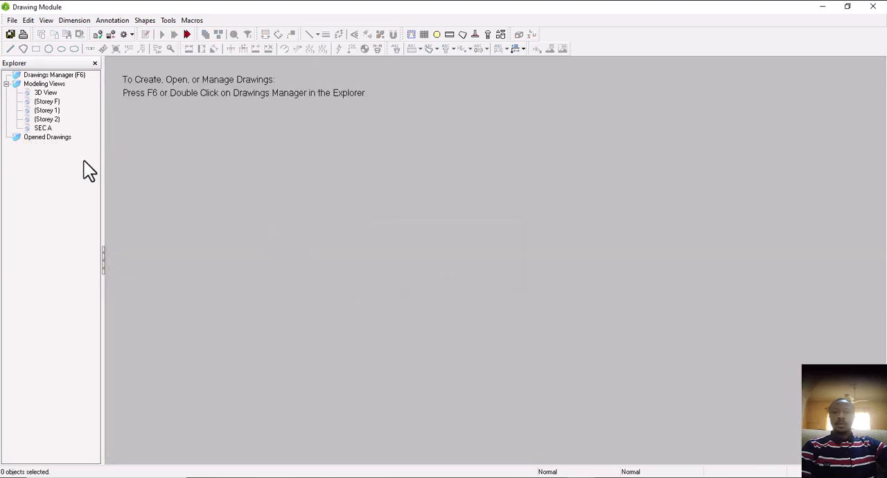
pyautogui.doubleClick(68, 76)
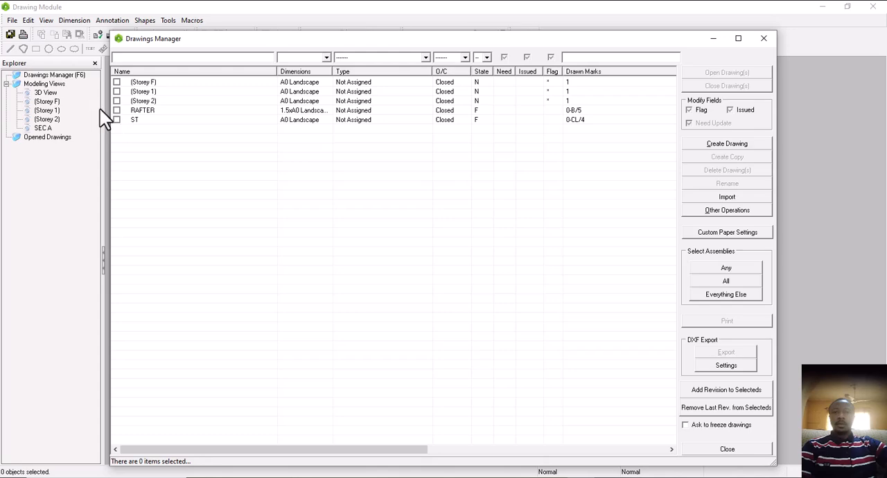
pyautogui.click(117, 111)
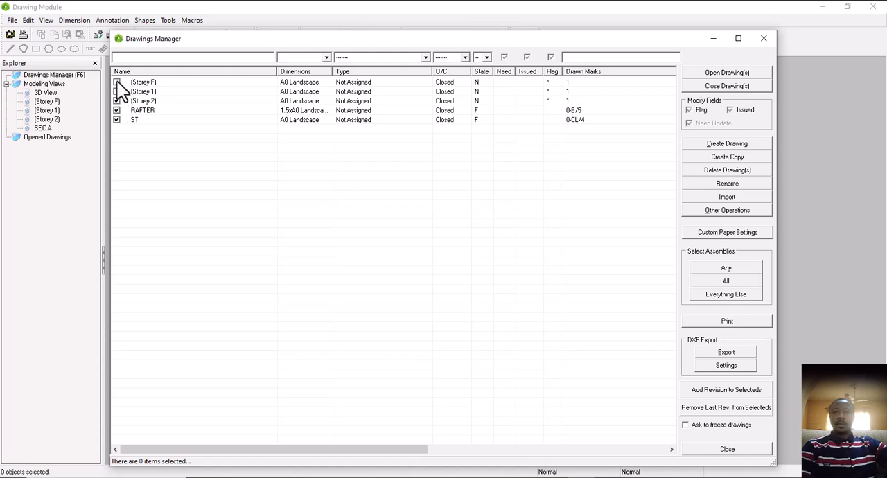
# Export the selected drawings as DXF files to the FOR TRAI folder on the Desktop
pyautogui.click(725, 353)
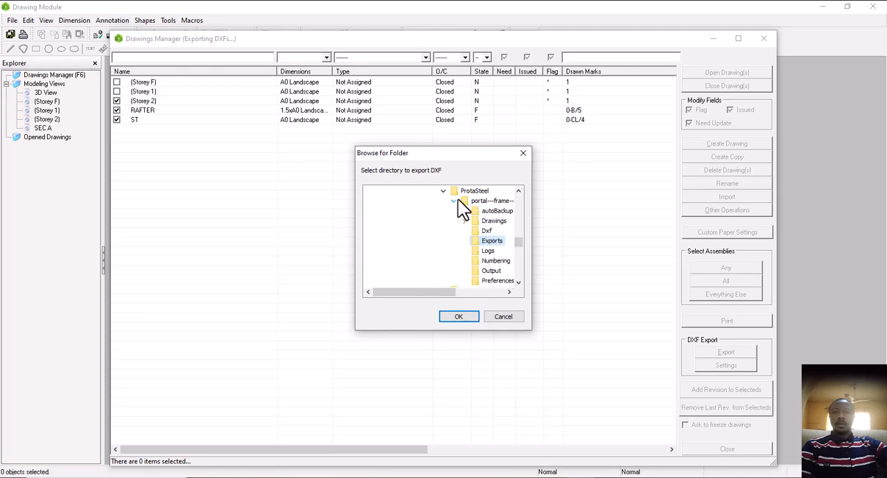
pyautogui.scroll(10, 495, 243)
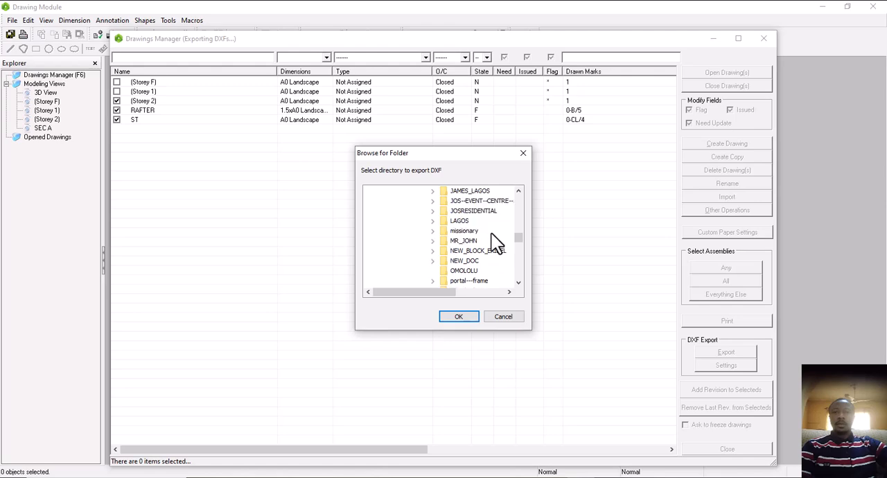
pyautogui.scroll(10, 486, 231)
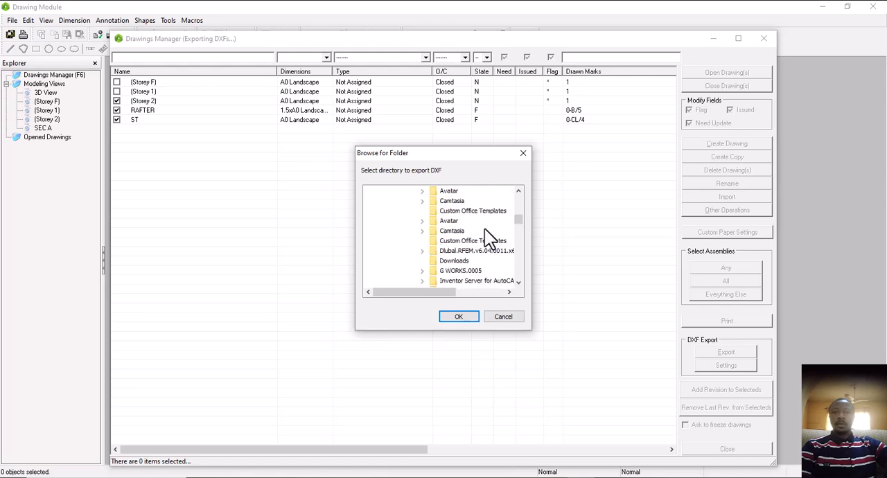
pyautogui.scroll(-2, 481, 233)
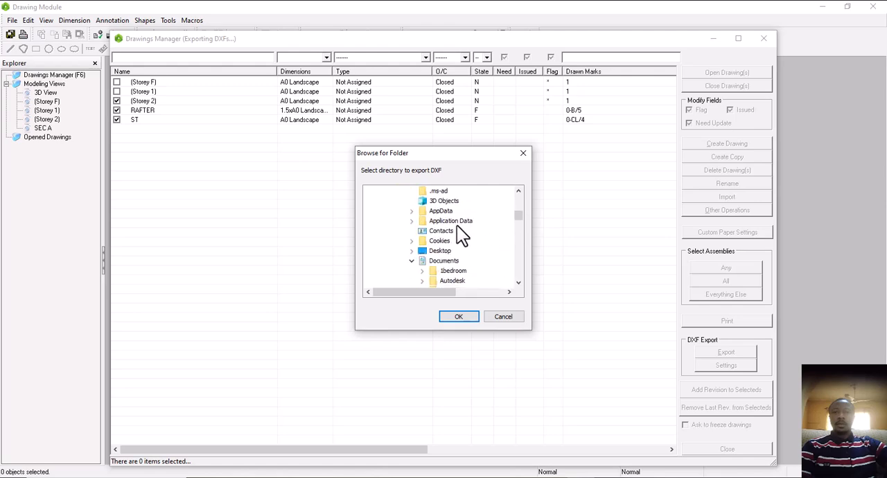
pyautogui.scroll(2, 457, 232)
pyautogui.scroll(-2, 463, 238)
pyautogui.doubleClick(445, 251)
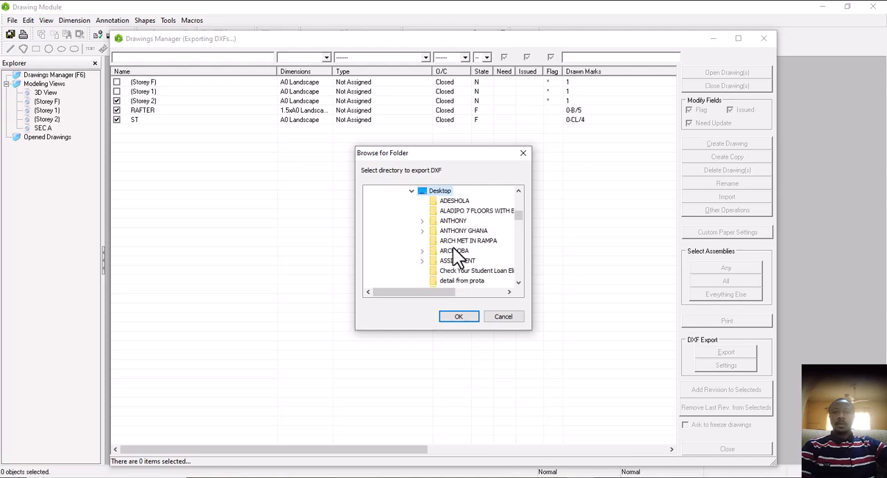
pyautogui.scroll(-1, 467, 262)
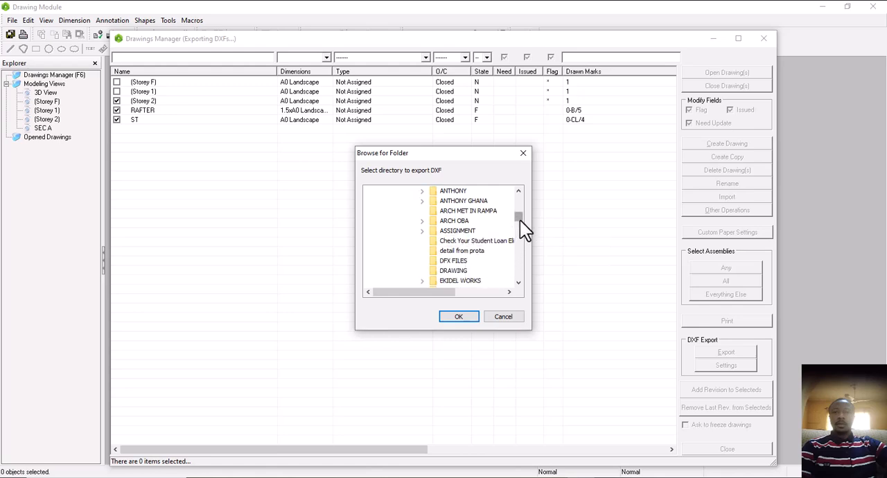
pyautogui.scroll(-2, 520, 220)
pyautogui.click(519, 283)
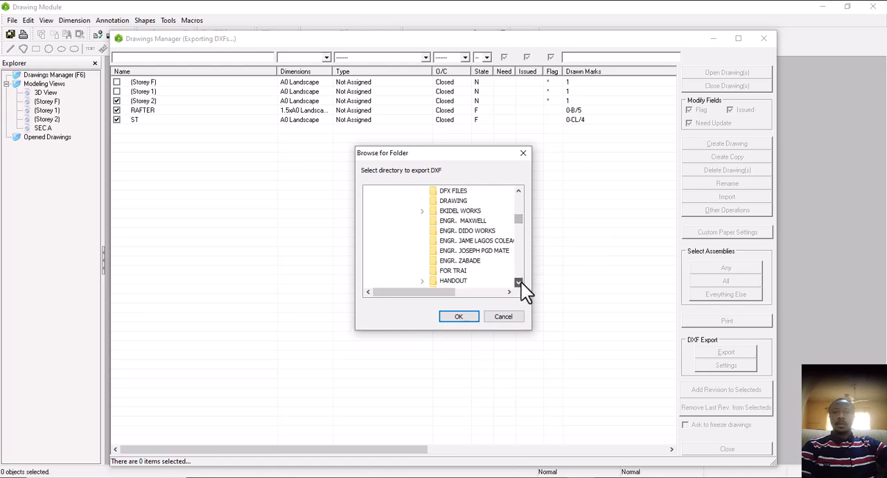
pyautogui.click(460, 272)
pyautogui.click(460, 318)
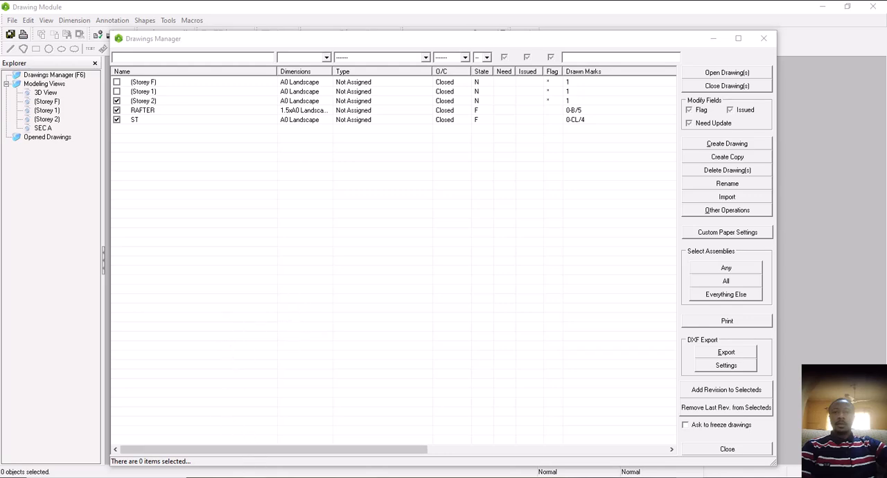
# Switch to the FOR TRAI folder in File Explorer and open RAFTER.dxf in AutoCAD
pyautogui.click(115, 477)
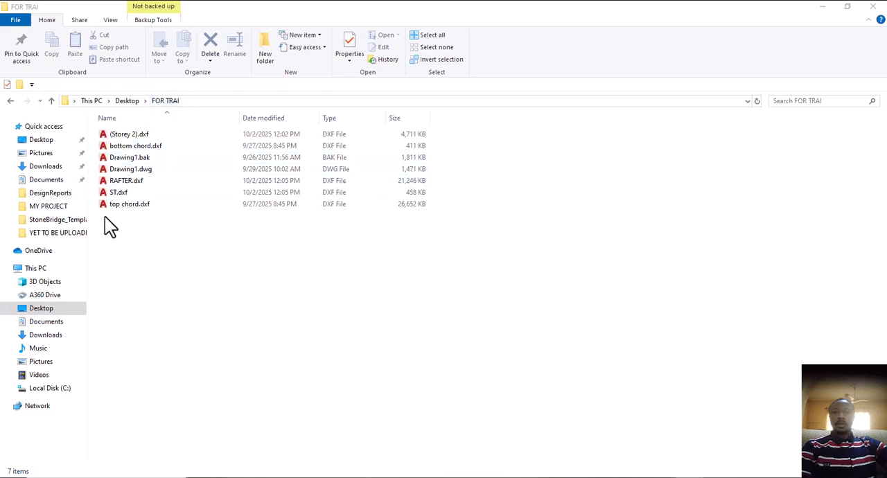
pyautogui.doubleClick(136, 181)
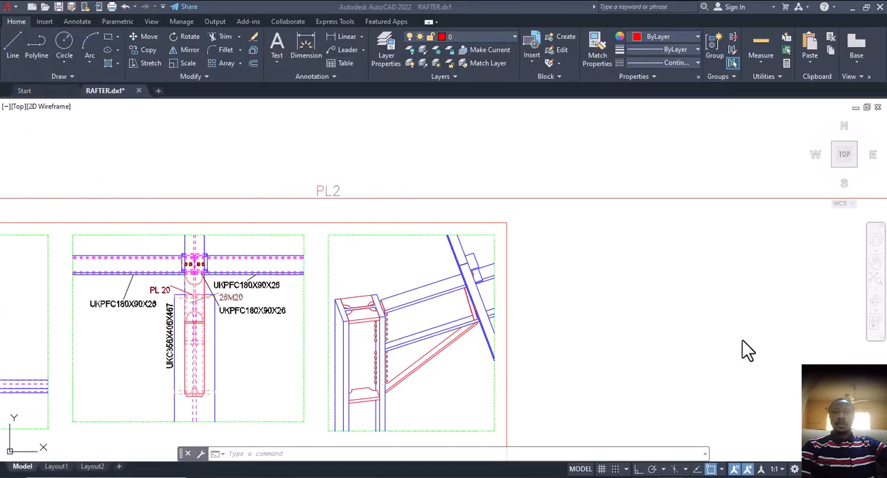
# Examine the exported connection details, plate drawings and rafter elevations on the RAFTER sheet
pyautogui.scroll(-2, 581, 266)
pyautogui.scroll(4, 519, 301)
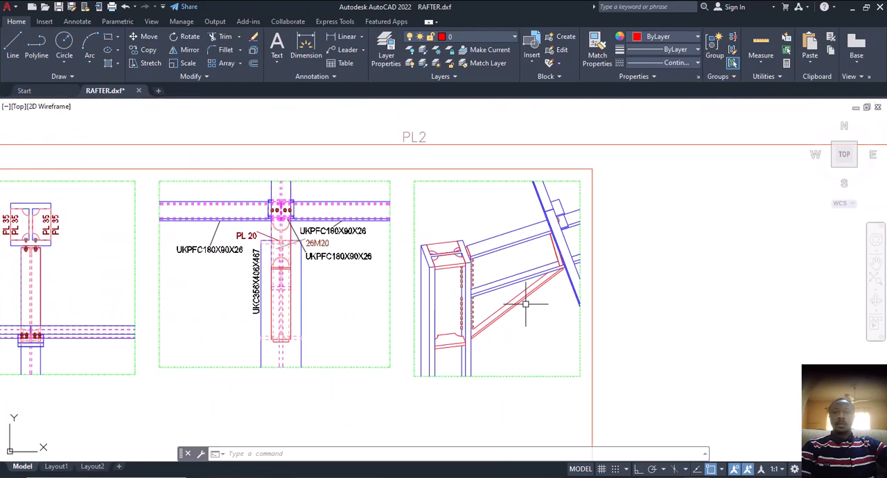
pyautogui.scroll(1, 513, 310)
pyautogui.scroll(-5, 462, 315)
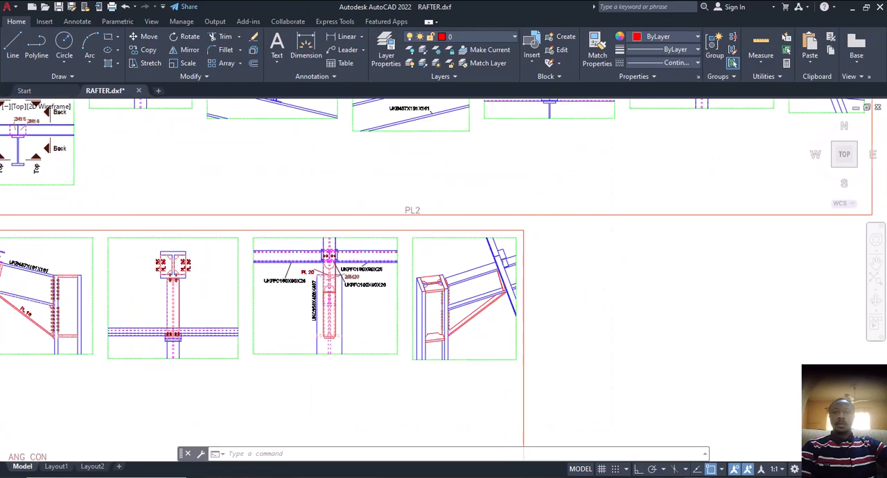
pyautogui.scroll(4, 259, 330)
pyautogui.moveTo(259, 329); pyautogui.dragTo(301, 373, button='middle')
pyautogui.scroll(-2, 301, 372)
pyautogui.scroll(-2, 378, 310)
pyautogui.scroll(4, 419, 256)
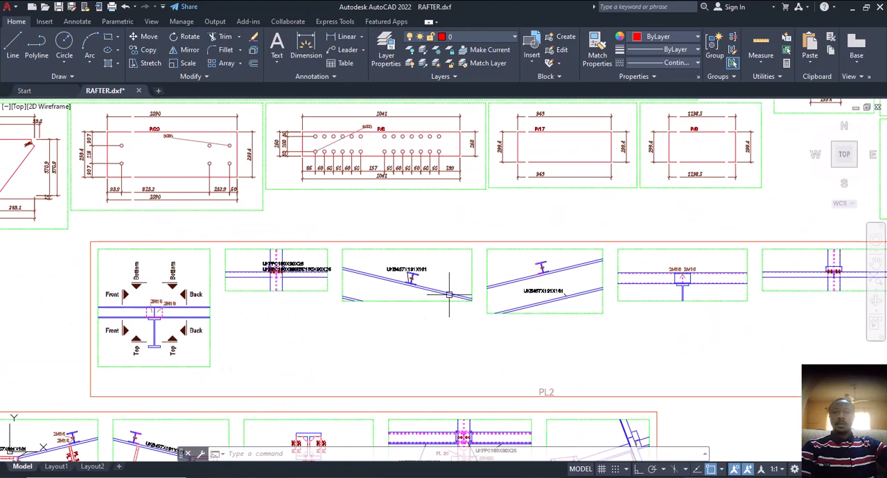
pyautogui.moveTo(547, 296); pyautogui.dragTo(418, 323, button='middle')
pyautogui.scroll(-4, 414, 325)
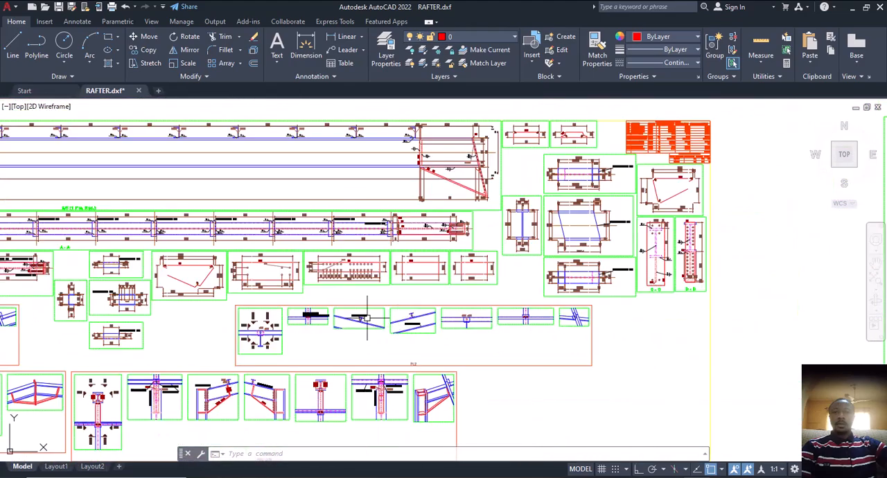
pyautogui.moveTo(262, 235); pyautogui.dragTo(269, 239, button='middle')
pyautogui.scroll(3, 268, 239)
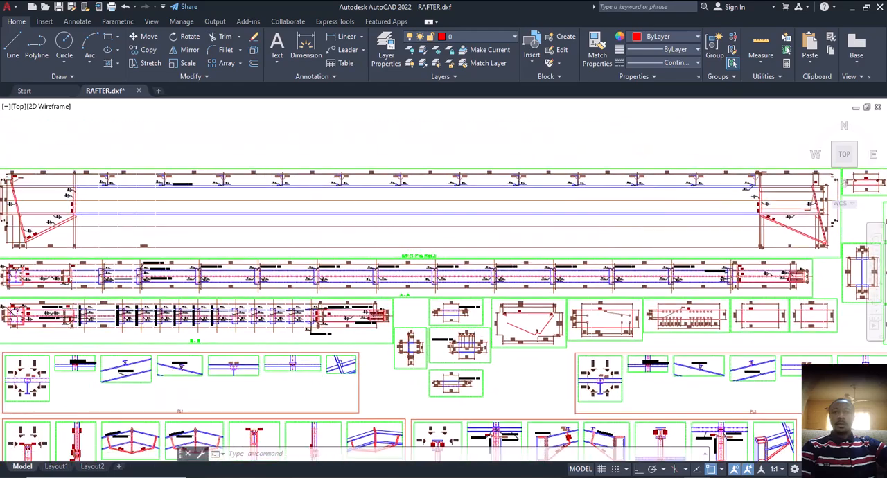
pyautogui.scroll(3, 393, 232)
pyautogui.moveTo(393, 233); pyautogui.dragTo(615, 255, button='middle')
pyautogui.moveTo(143, 259); pyautogui.dragTo(343, 228, button='middle')
pyautogui.scroll(-5, 188, 241)
pyautogui.moveTo(482, 249); pyautogui.dragTo(337, 217, button='middle')
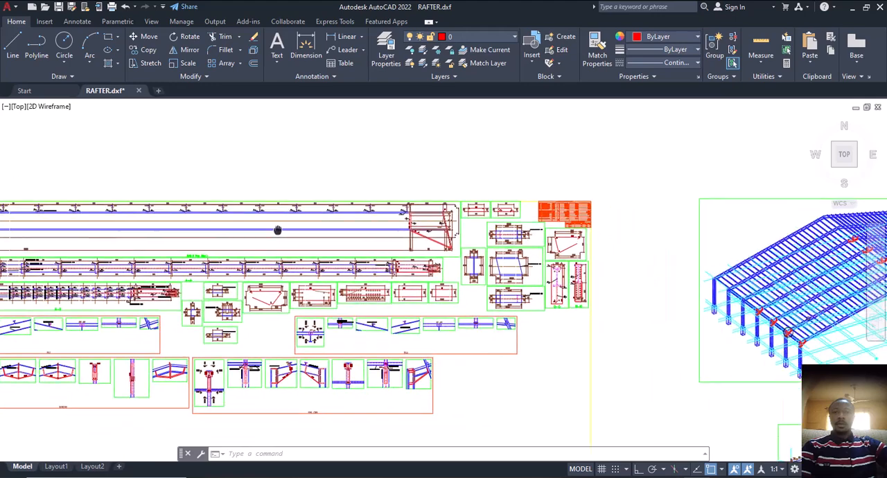
# Examine the exported frame section, checking its purlin spacing, column height and overall span dimensions
pyautogui.scroll(-2, 318, 240)
pyautogui.scroll(5, 536, 323)
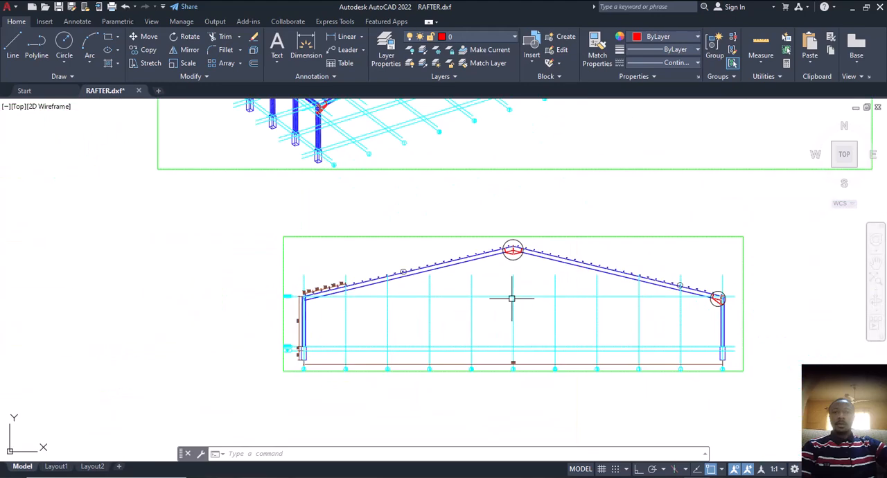
pyautogui.moveTo(447, 275); pyautogui.dragTo(465, 261, button='middle')
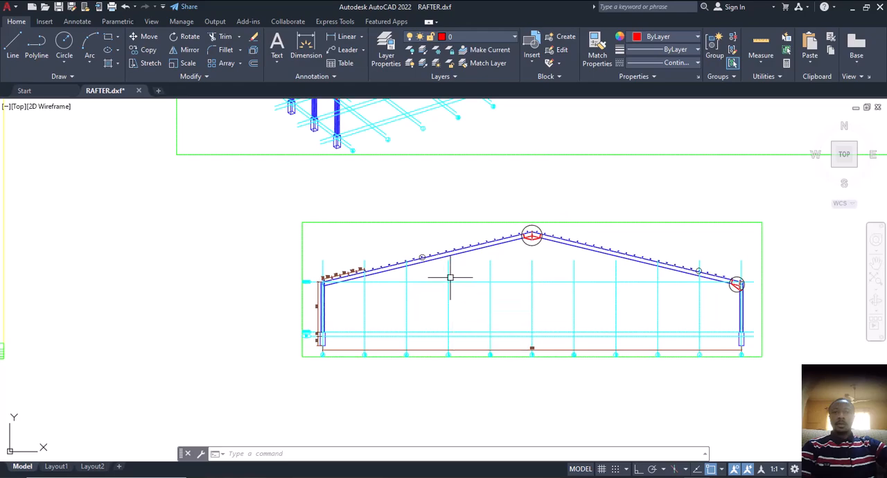
pyautogui.scroll(-4, 451, 277)
pyautogui.scroll(-2, 471, 277)
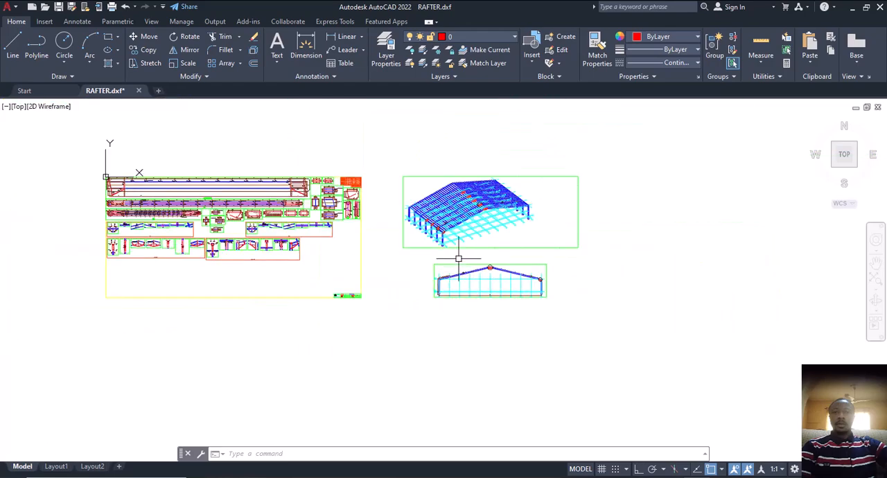
pyautogui.scroll(6, 457, 256)
pyautogui.moveTo(451, 287); pyautogui.dragTo(421, 208, button='middle')
pyautogui.scroll(5, 522, 306)
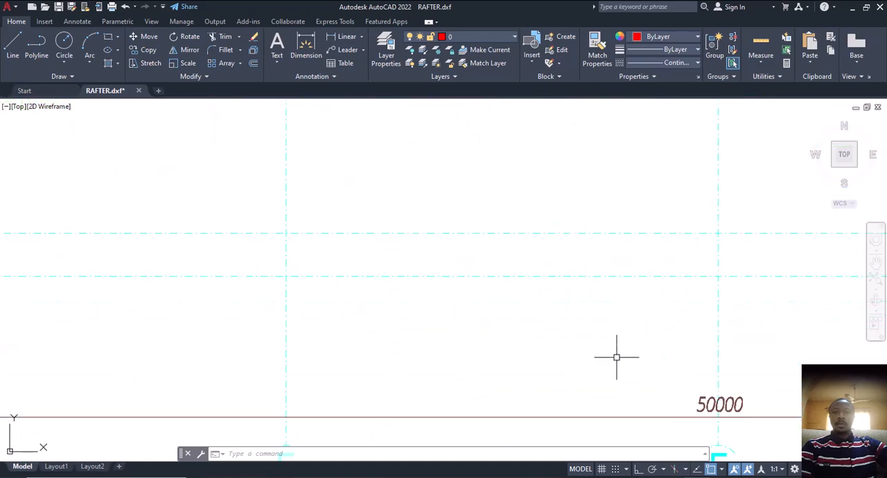
pyautogui.moveTo(618, 356); pyautogui.dragTo(564, 319, button='middle')
pyautogui.scroll(-5, 564, 319)
pyautogui.scroll(5, 374, 250)
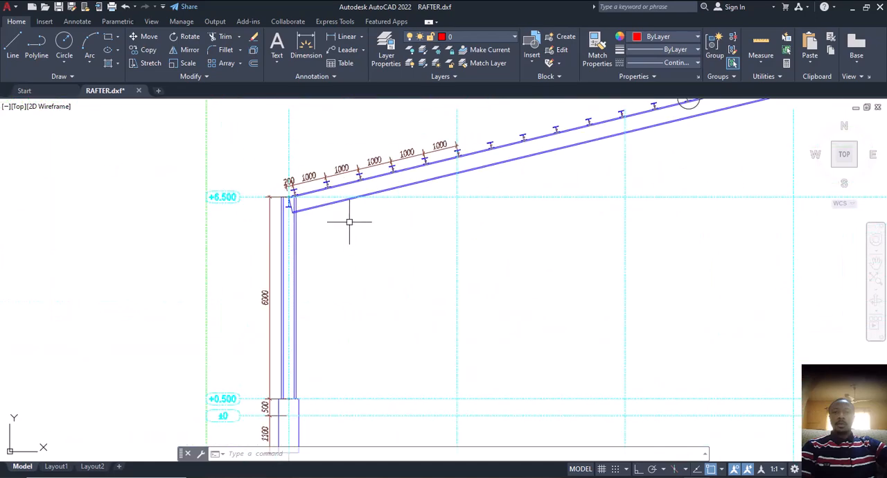
pyautogui.scroll(-2, 363, 188)
pyautogui.scroll(-3, 362, 289)
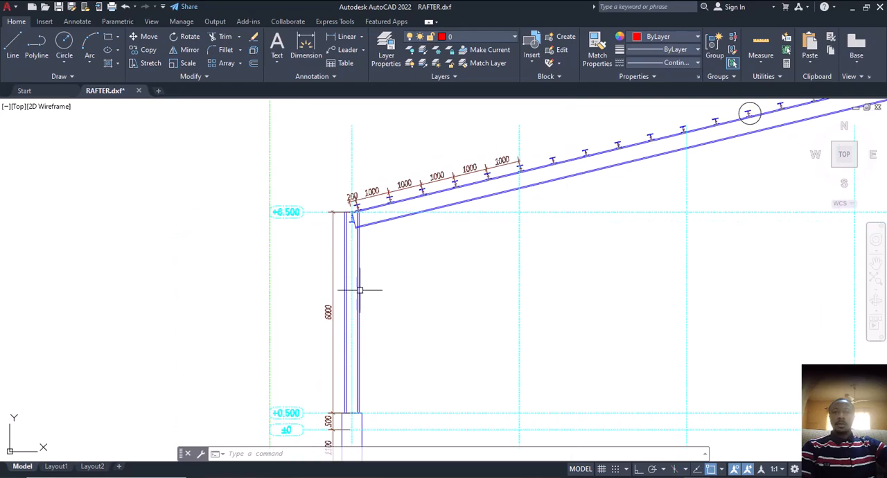
pyautogui.scroll(6, 327, 299)
pyautogui.scroll(-6, 324, 303)
pyautogui.scroll(4, 324, 303)
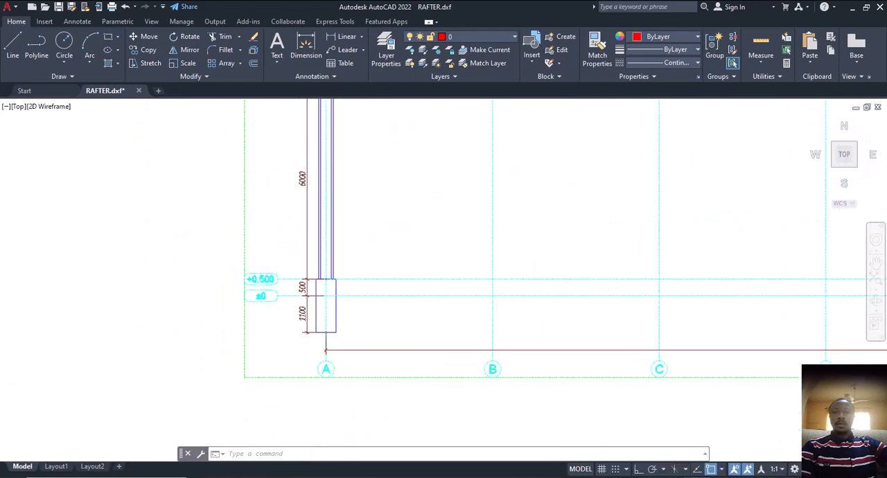
pyautogui.scroll(-4, 320, 309)
pyautogui.moveTo(335, 311); pyautogui.dragTo(352, 311, button='middle')
pyautogui.scroll(-6, 343, 303)
pyautogui.moveTo(412, 291); pyautogui.dragTo(407, 302, button='middle')
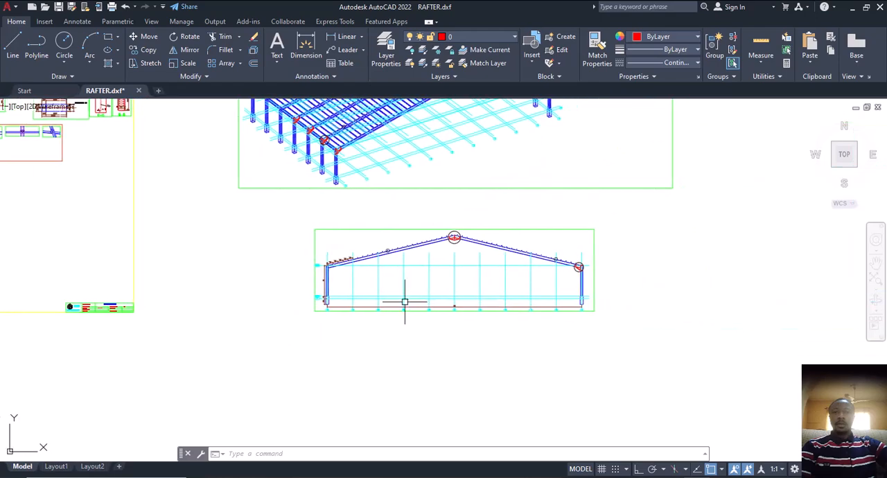
pyautogui.scroll(4, 410, 304)
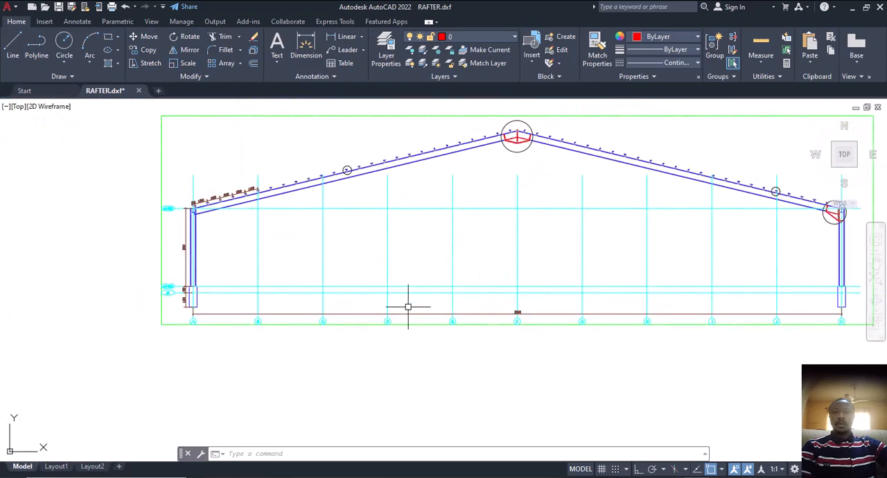